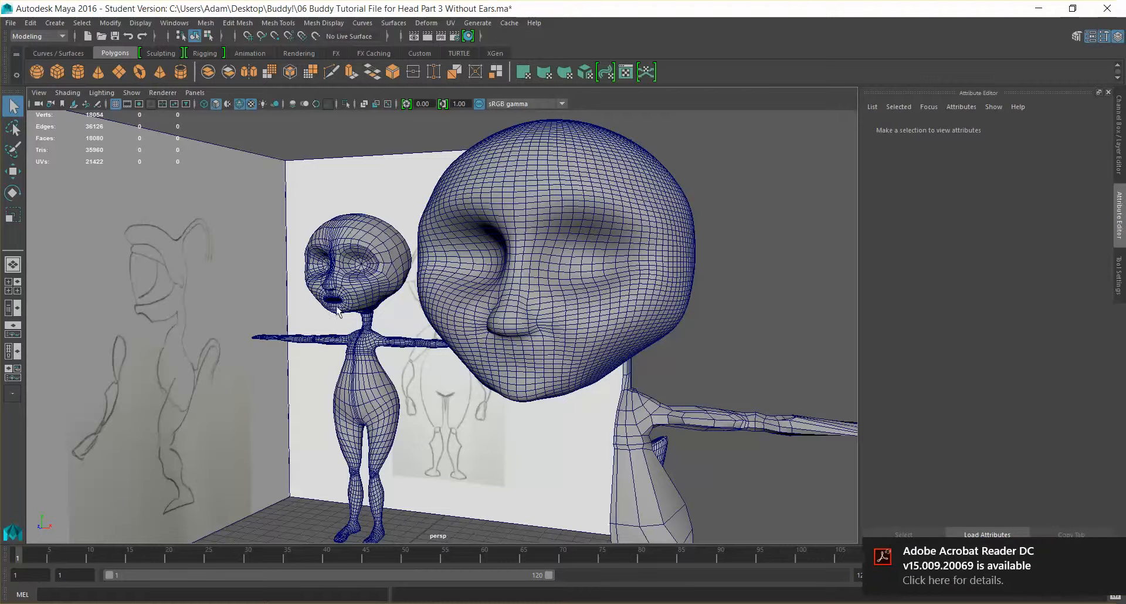
- Delete the spare large head, half body and loose limb piece standing away from the reference planes
{"action": "left_click", "coordinate": [1110, 551]}
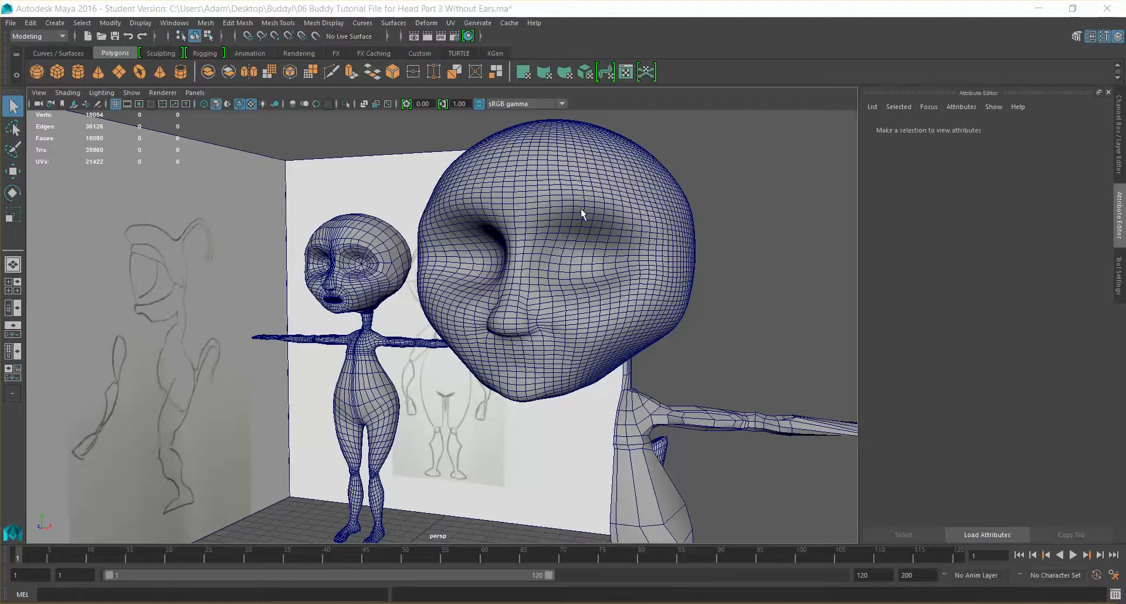
{"action": "scroll", "coordinate": [526, 298], "scroll_direction": "down", "scroll_amount": 6}
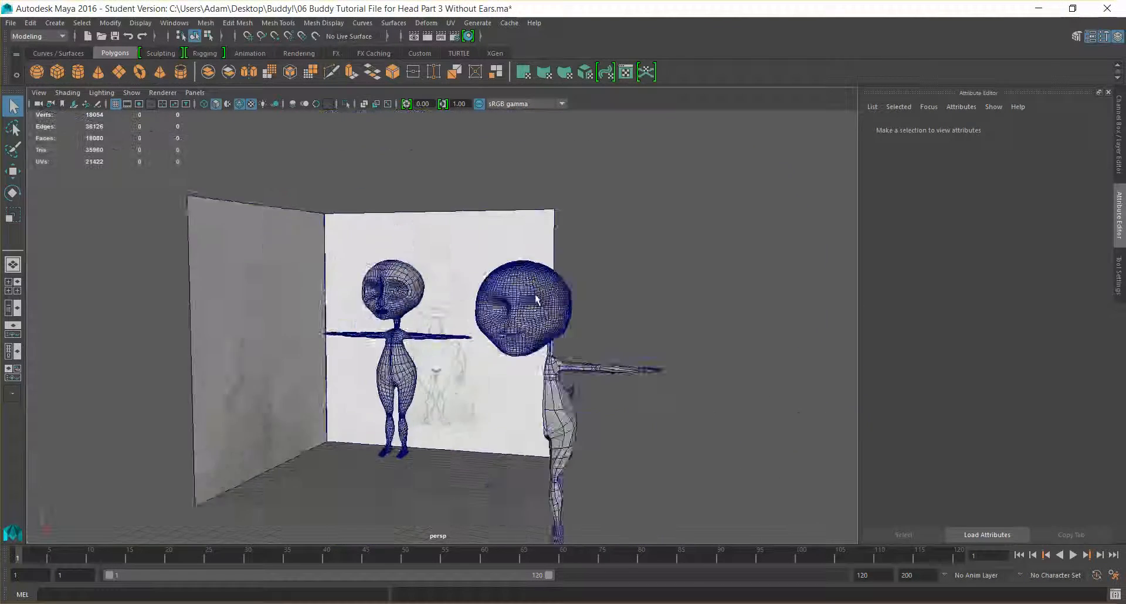
{"action": "left_click_drag", "start_coordinate": [535, 299], "coordinate": [358, 439], "text": "alt"}
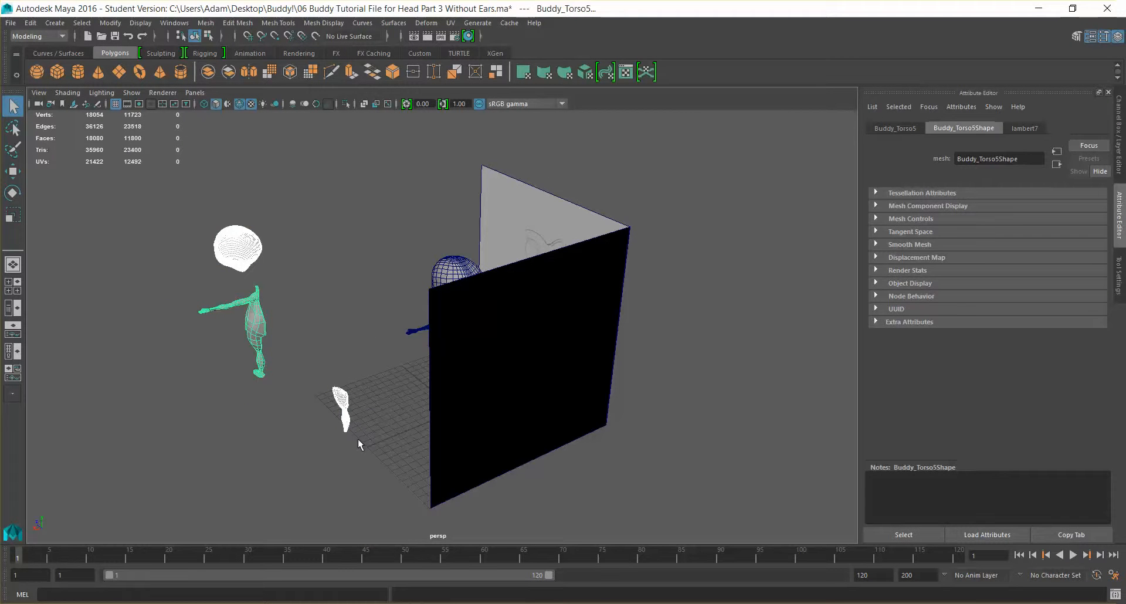
{"action": "key", "text": "Delete"}
{"action": "left_click_drag", "start_coordinate": [358, 439], "coordinate": [680, 311], "text": "alt"}
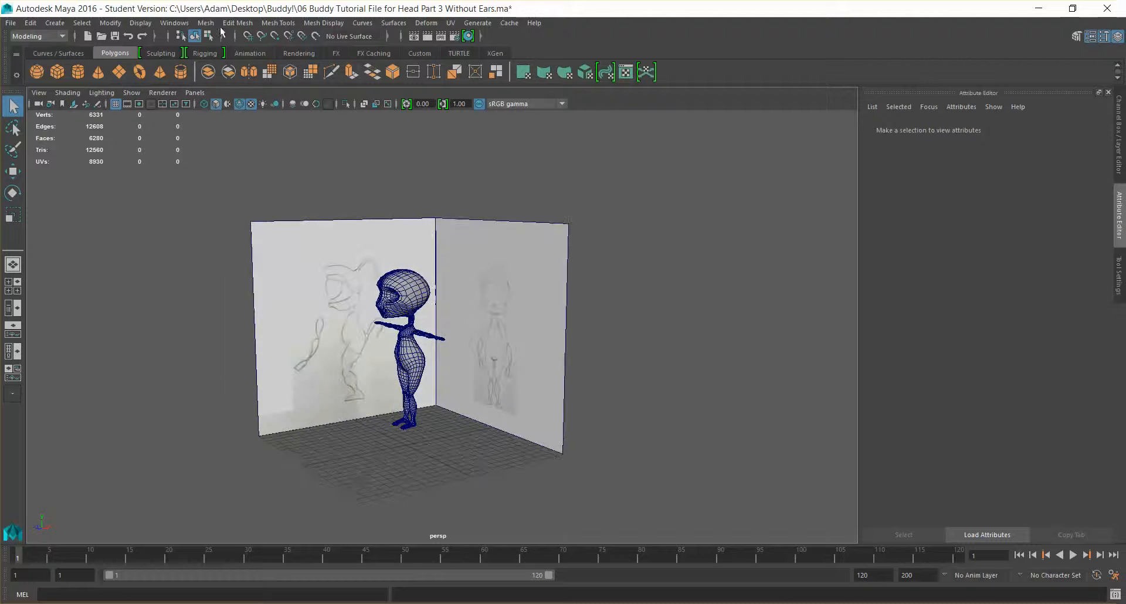
- Save the scene under the new name "07 Buddy Tutorial File for Neck Tut vid.ma"
{"action": "left_click", "coordinate": [11, 23]}
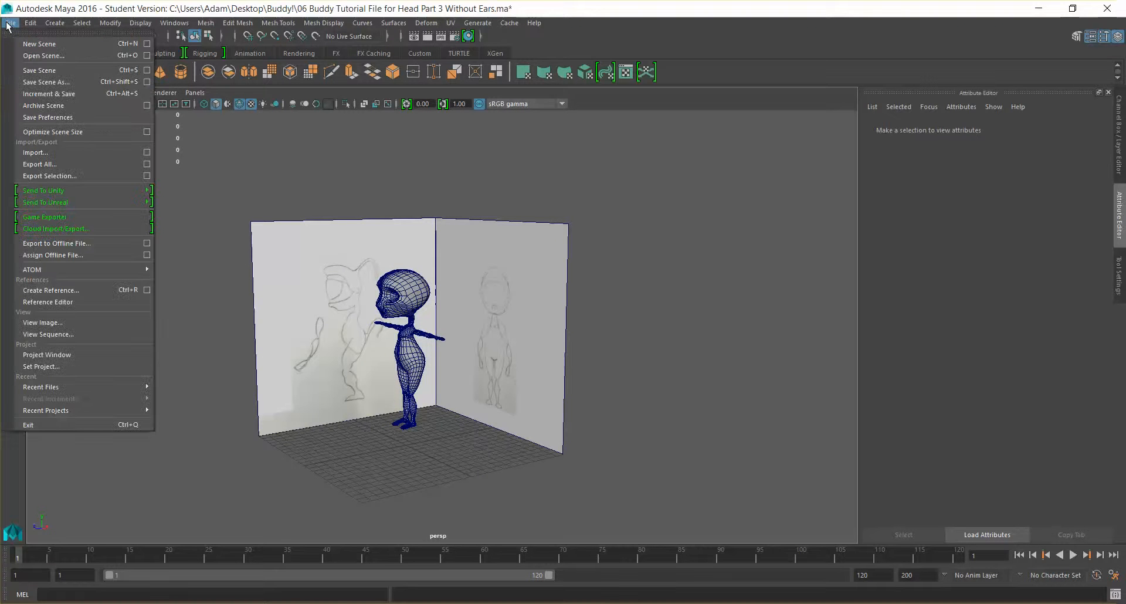
{"action": "left_click", "coordinate": [76, 82]}
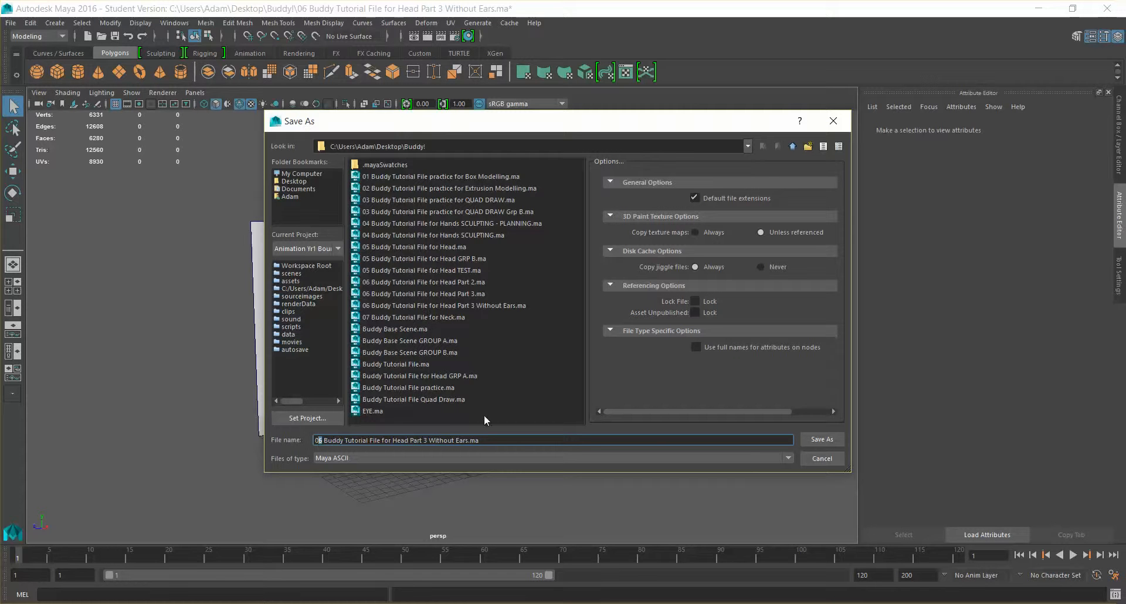
{"action": "type", "text": "7"}
{"action": "left_click_drag", "start_coordinate": [469, 440], "coordinate": [393, 437]}
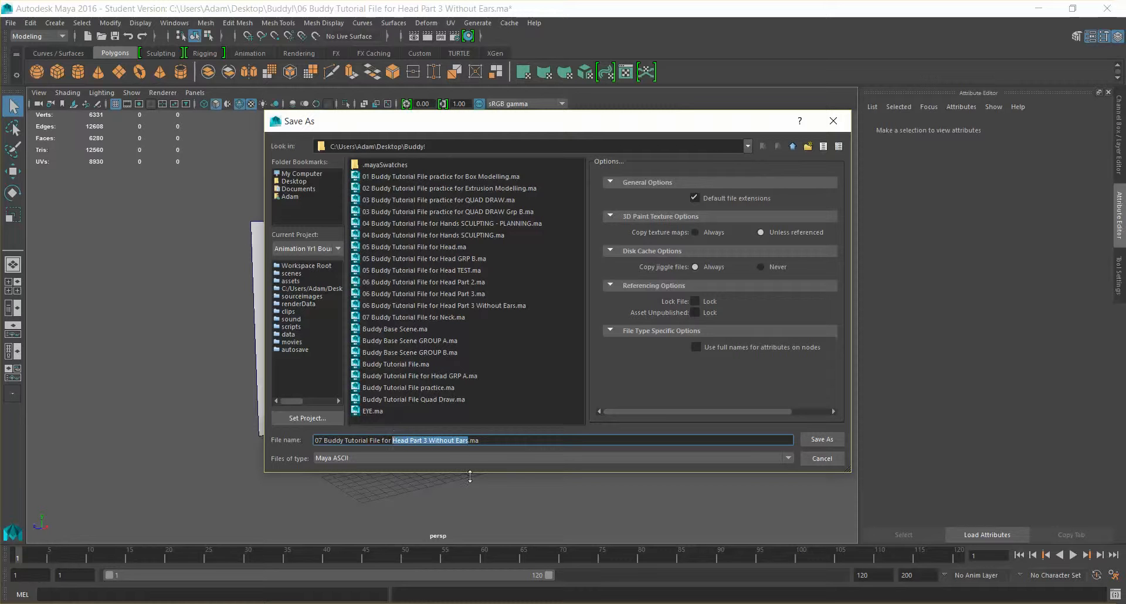
{"action": "type", "text": "Neck Tut vid"}
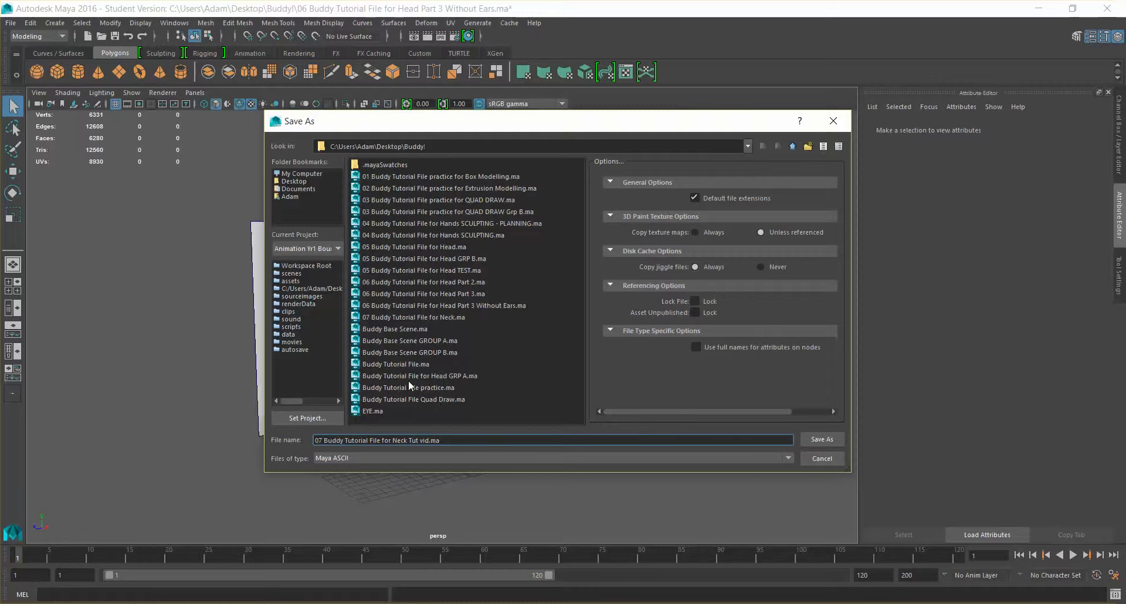
{"action": "left_click", "coordinate": [821, 439]}
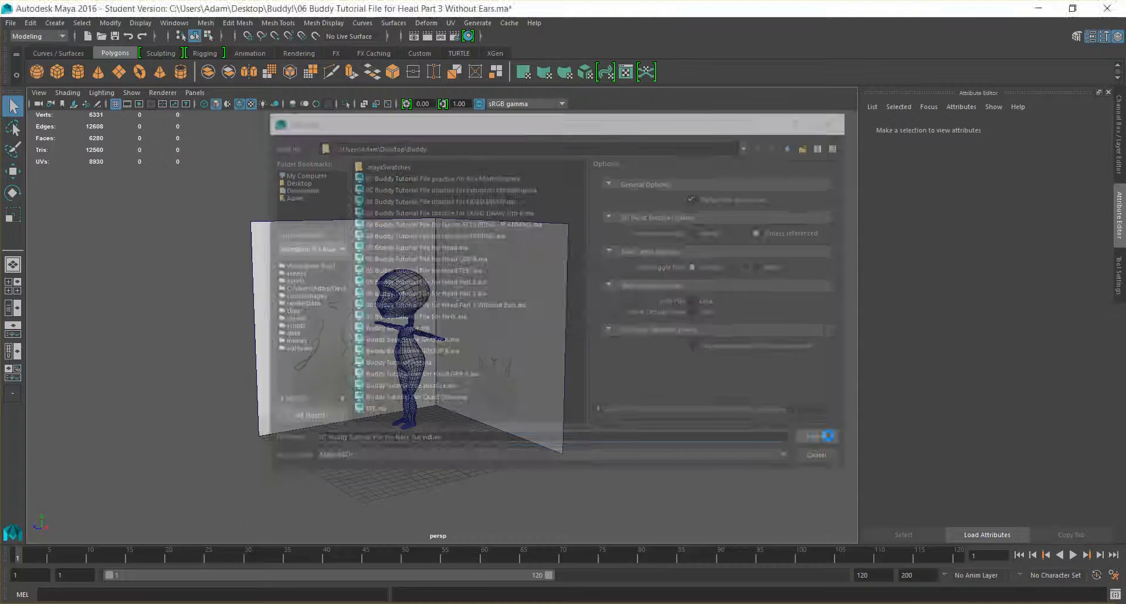
{"action": "left_click", "coordinate": [538, 318]}
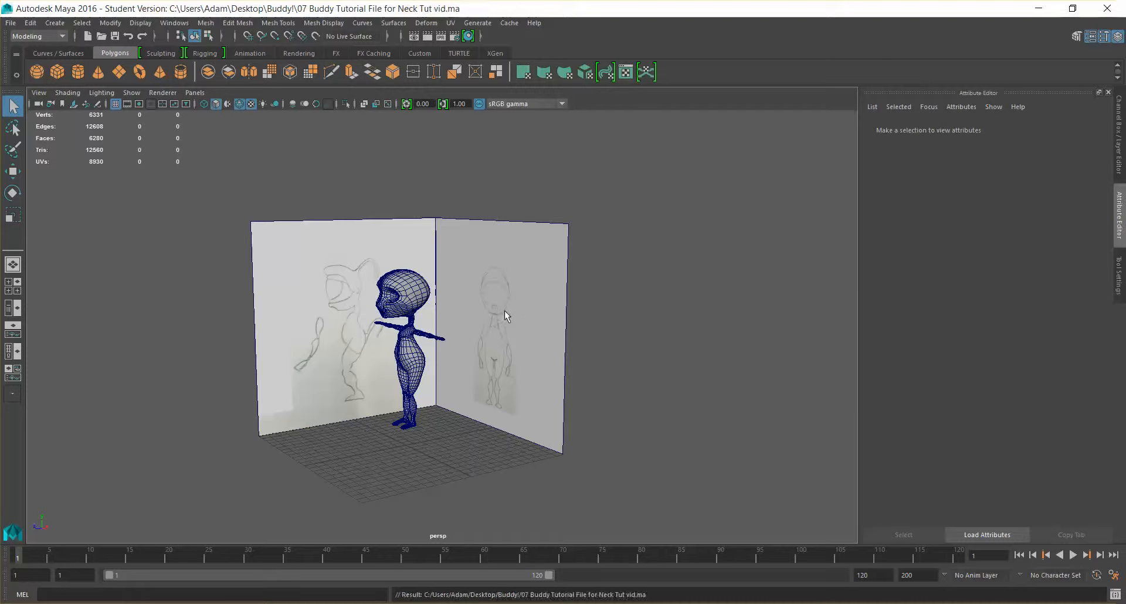
- Remove the torso's neck by deleting the face ring at its base and the detached upper section
{"action": "mouse_move", "coordinate": [464, 355]}
{"action": "left_mouse_down", "text": "alt"}
{"action": "mouse_move", "coordinate": [491, 364]}
{"action": "mouse_move", "coordinate": [493, 382]}
{"action": "mouse_move", "coordinate": [453, 407]}
{"action": "mouse_move", "coordinate": [511, 390]}
{"action": "mouse_move", "coordinate": [499, 327]}
{"action": "mouse_move", "coordinate": [460, 354]}
{"action": "left_mouse_up", "text": "alt"}
{"action": "scroll", "coordinate": [458, 353], "scroll_direction": "up", "scroll_amount": 3}
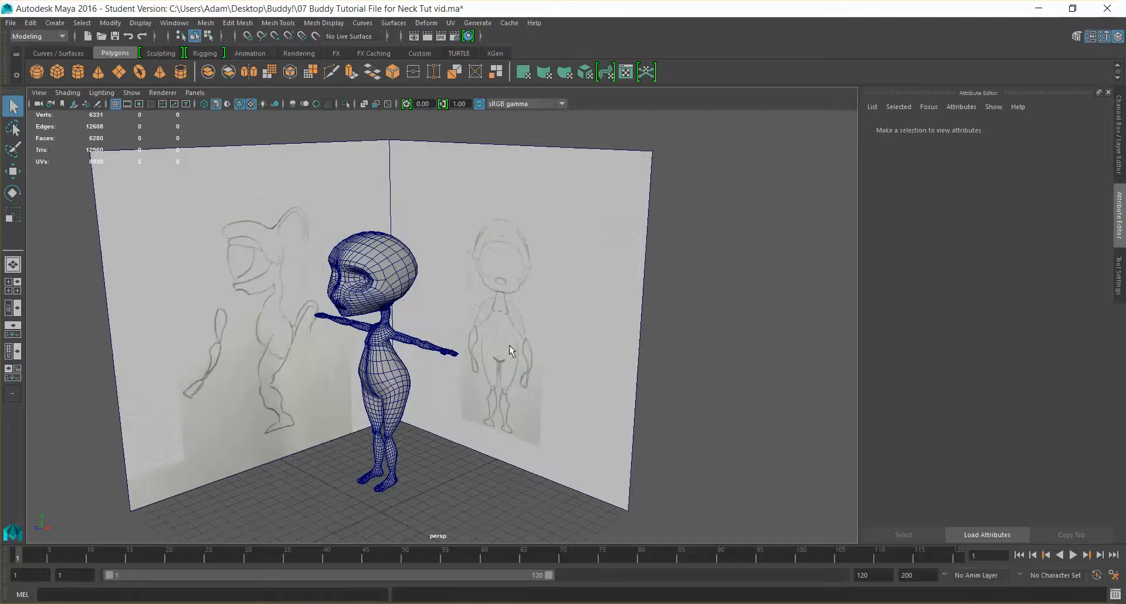
{"action": "left_click_drag", "start_coordinate": [422, 401], "coordinate": [525, 317], "text": "alt"}
{"action": "scroll", "coordinate": [428, 357], "scroll_direction": "up", "scroll_amount": 4}
{"action": "scroll", "coordinate": [518, 366], "scroll_direction": "up", "scroll_amount": 5}
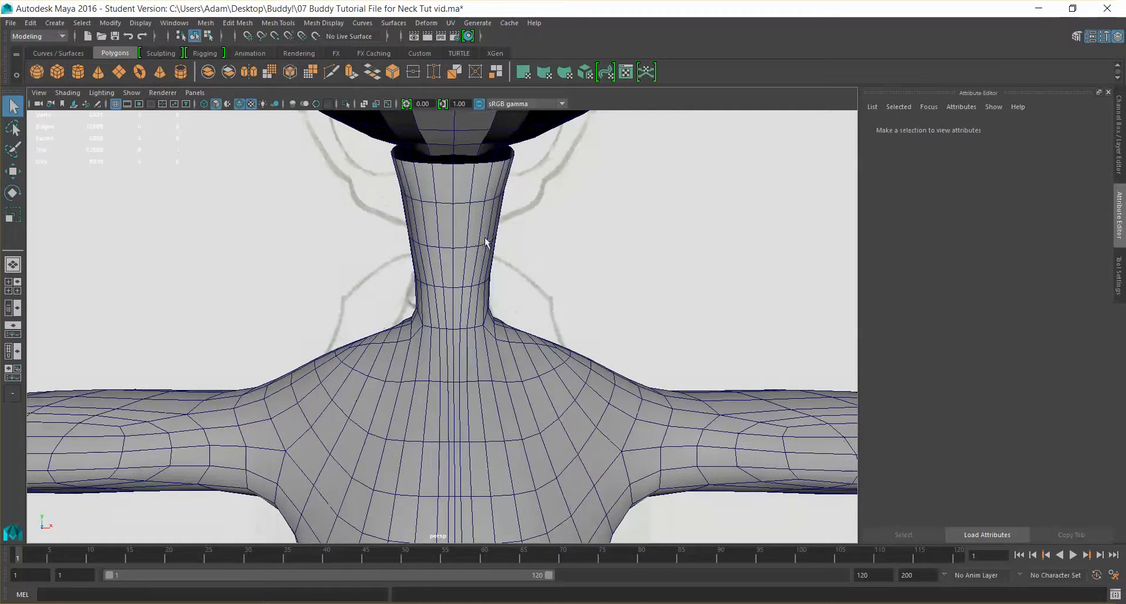
{"action": "left_click_drag", "start_coordinate": [413, 223], "coordinate": [465, 350], "text": "alt"}
{"action": "left_click", "coordinate": [424, 311]}
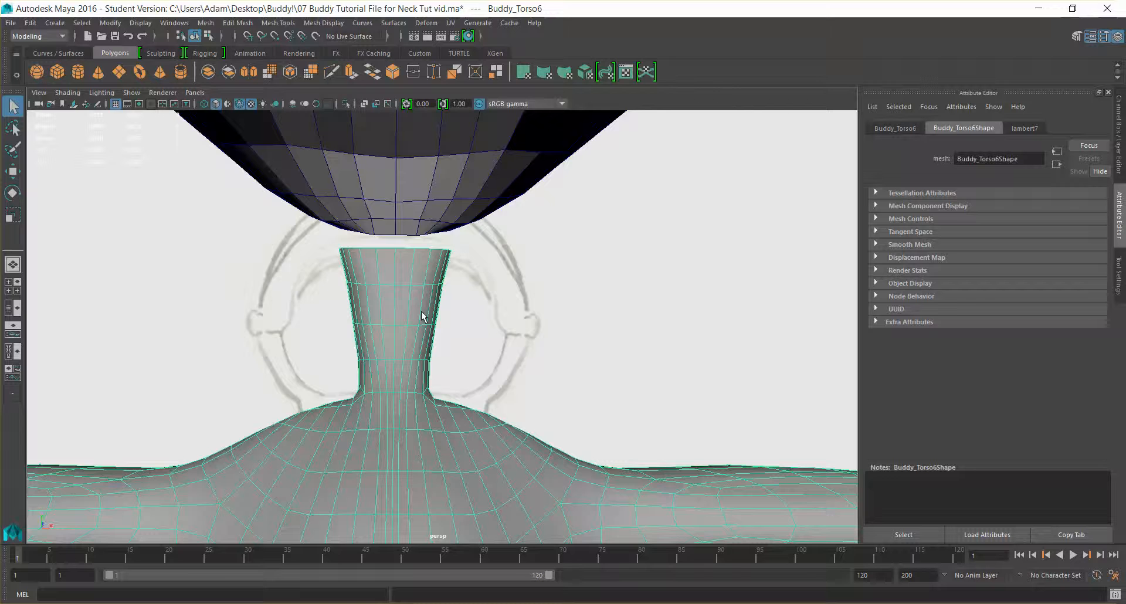
{"action": "mouse_move", "coordinate": [417, 320]}
{"action": "left_mouse_down", "text": "alt"}
{"action": "mouse_move", "coordinate": [410, 329]}
{"action": "mouse_move", "coordinate": [414, 311]}
{"action": "left_mouse_up", "text": "alt"}
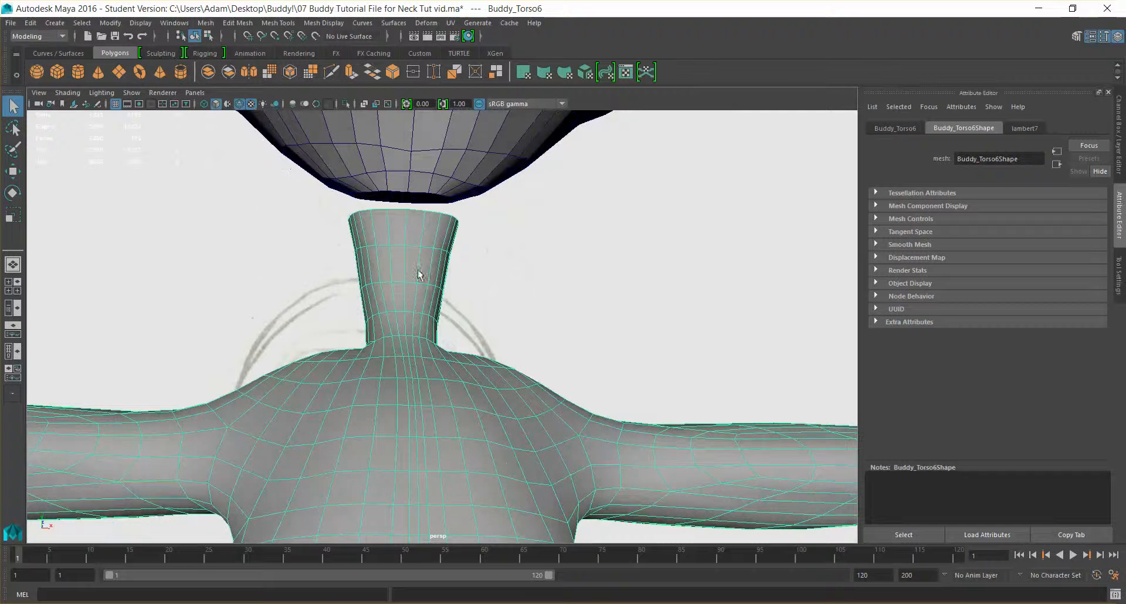
{"action": "left_click_drag", "start_coordinate": [418, 269], "coordinate": [408, 284], "text": "alt"}
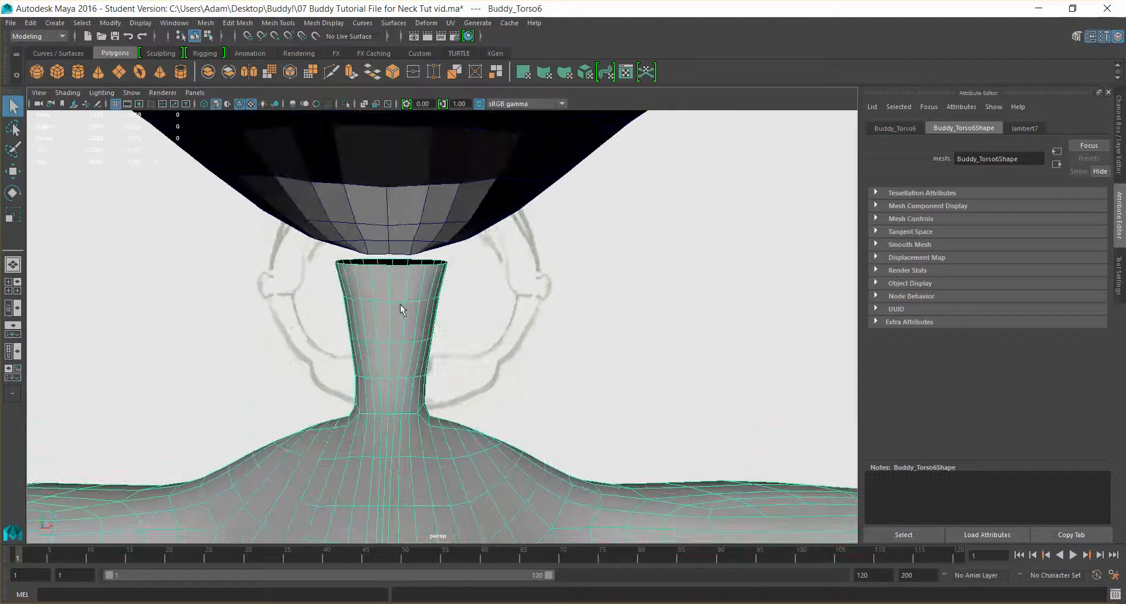
{"action": "right_click_drag", "start_coordinate": [406, 302], "coordinate": [395, 329]}
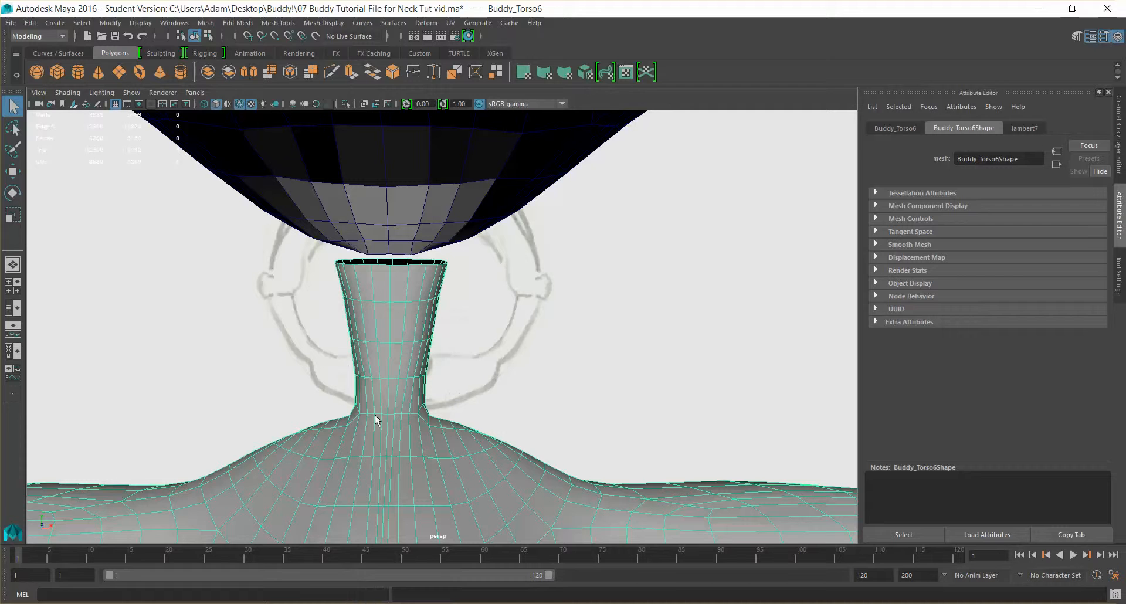
{"action": "left_click", "coordinate": [402, 393]}
{"action": "double_click", "coordinate": [403, 393]}
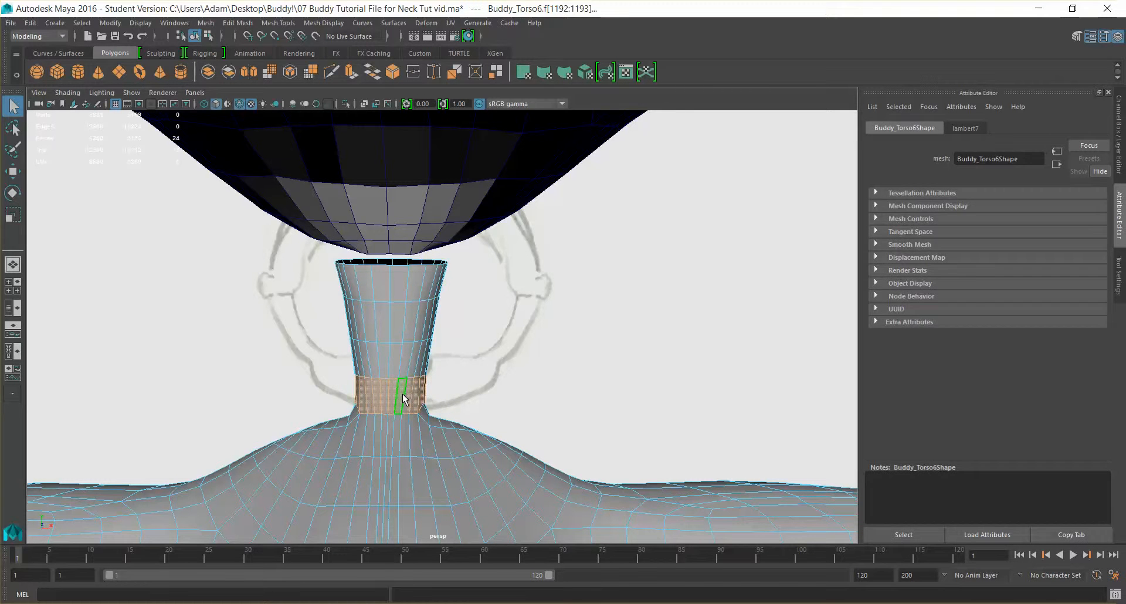
{"action": "key", "text": "Delete"}
{"action": "double_click", "coordinate": [419, 302]}
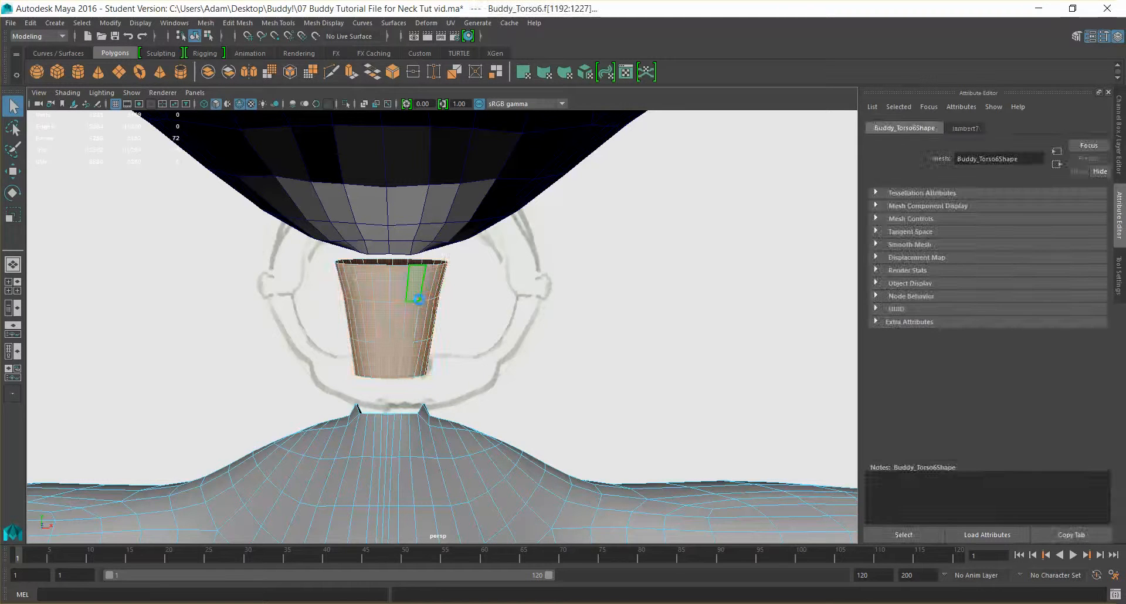
{"action": "key", "text": "Delete"}
- Delete the torso's narrow centre strip of faces and the character's right half of the body
{"action": "left_click_drag", "start_coordinate": [395, 498], "coordinate": [398, 455], "text": "alt"}
{"action": "scroll", "coordinate": [397, 452], "scroll_direction": "down", "scroll_amount": 6}
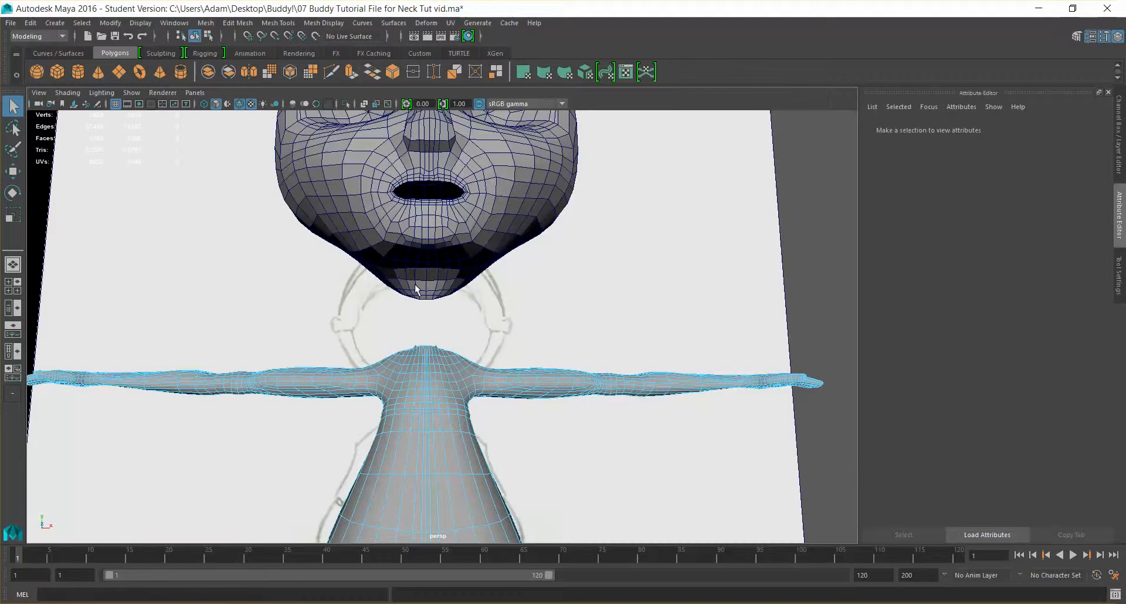
{"action": "mouse_move", "coordinate": [418, 355]}
{"action": "left_mouse_down", "text": "alt"}
{"action": "mouse_move", "coordinate": [422, 389]}
{"action": "mouse_move", "coordinate": [422, 347]}
{"action": "left_mouse_up", "text": "alt"}
{"action": "scroll", "coordinate": [424, 356], "scroll_direction": "up", "scroll_amount": 5}
{"action": "middle_click_drag", "start_coordinate": [433, 355], "coordinate": [487, 300], "text": "alt"}
{"action": "left_click_drag", "start_coordinate": [455, 366], "coordinate": [460, 402], "text": "alt"}
{"action": "scroll", "coordinate": [468, 377], "scroll_direction": "up", "scroll_amount": 5}
{"action": "left_click", "coordinate": [451, 397]}
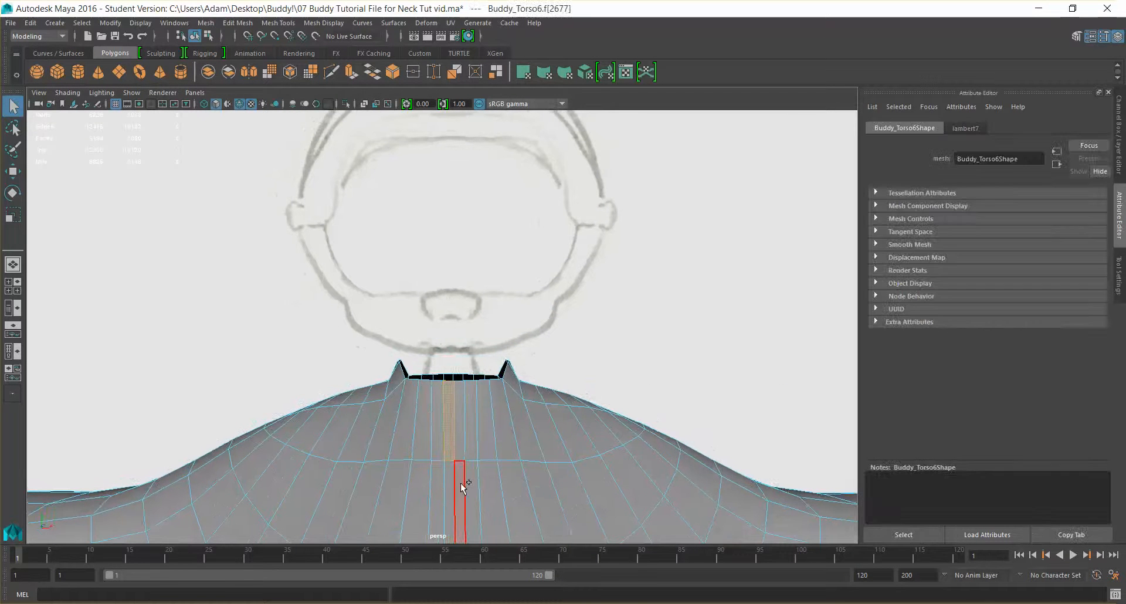
{"action": "key", "text": "Delete"}
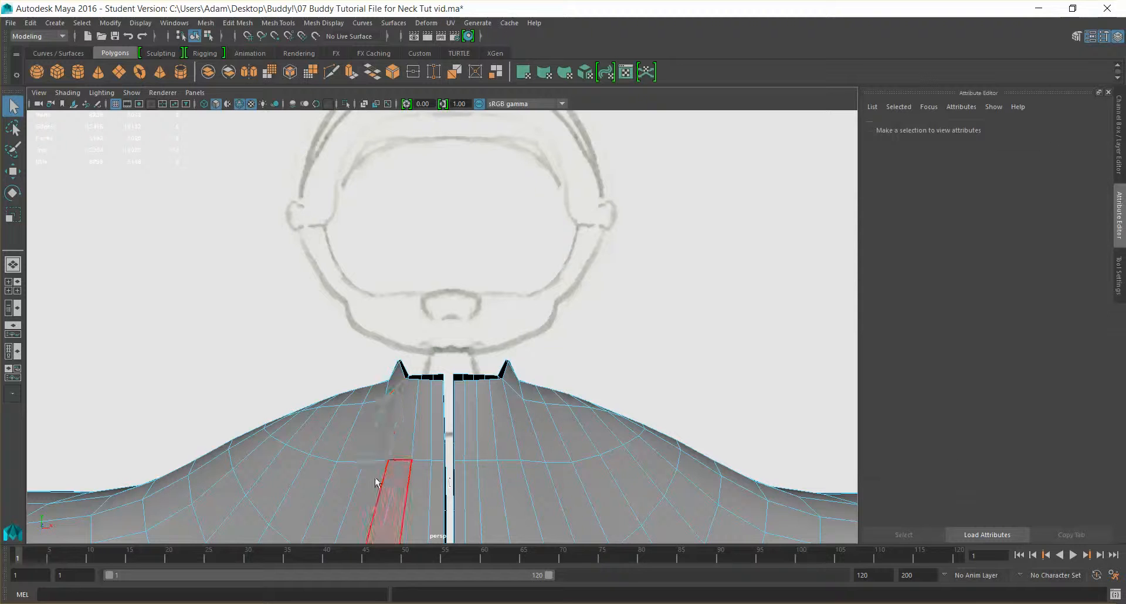
{"action": "double_click", "coordinate": [372, 482]}
{"action": "key", "text": "Delete"}
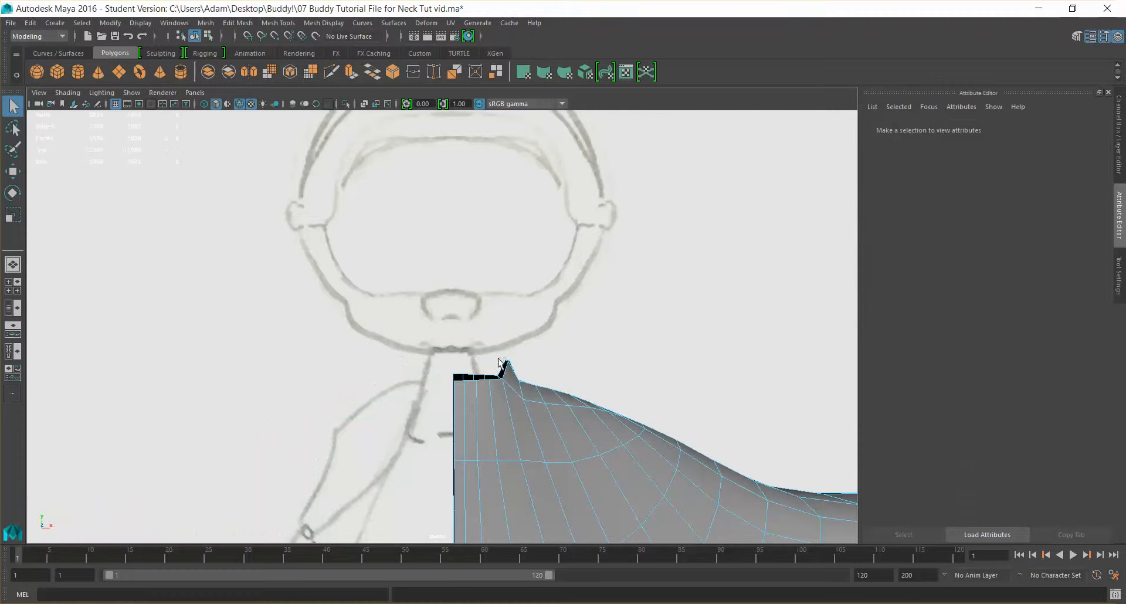
- Delete the centre strip of faces running from the chin underneath the head mesh
{"action": "left_click_drag", "start_coordinate": [515, 345], "coordinate": [489, 305], "text": "alt"}
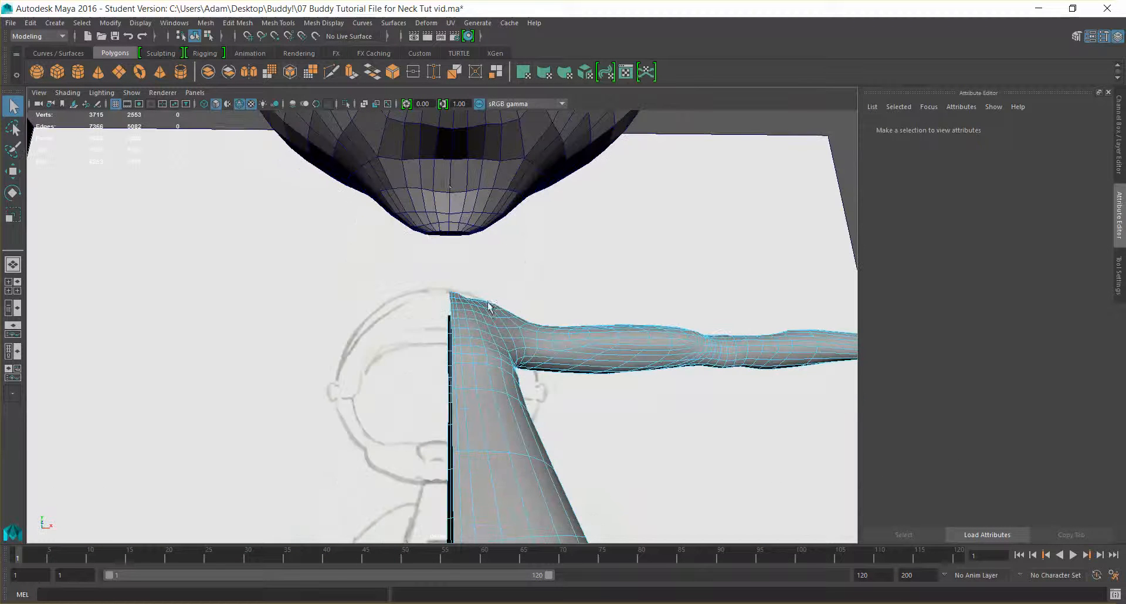
{"action": "left_click", "coordinate": [442, 178]}
{"action": "right_click_drag", "start_coordinate": [448, 159], "coordinate": [456, 188]}
{"action": "left_click", "coordinate": [444, 176]}
{"action": "double_click", "coordinate": [447, 146], "text": "shift"}
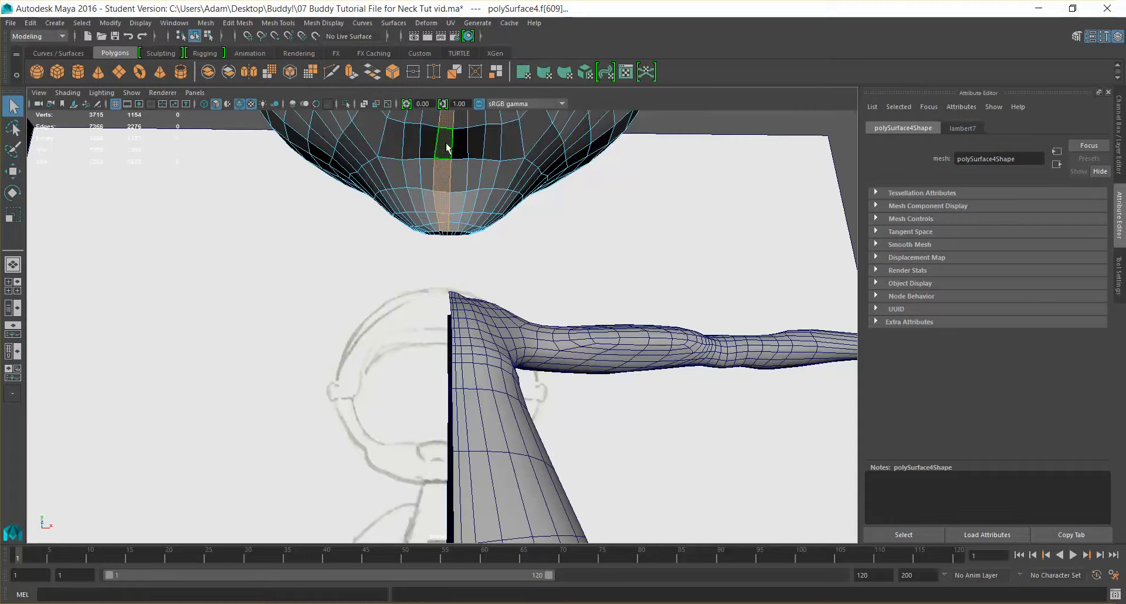
{"action": "key", "text": "Delete"}
{"action": "double_click", "coordinate": [373, 147]}
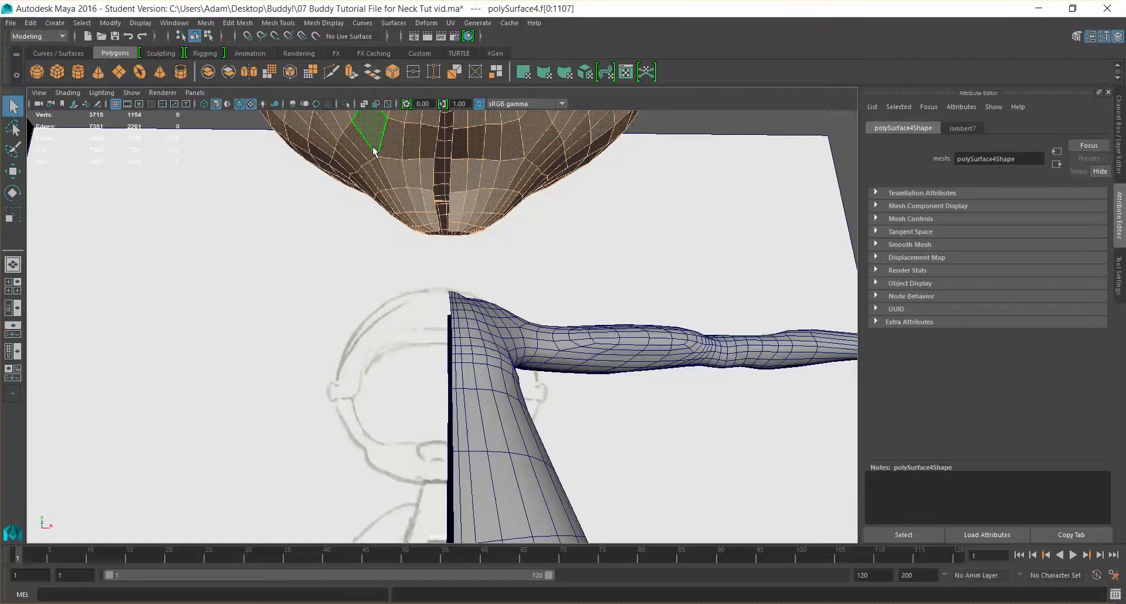
{"action": "left_click", "coordinate": [376, 147]}
- Delete the remaining centre strip of head faces running from the upper lip up through the nose
{"action": "left_click_drag", "start_coordinate": [434, 180], "coordinate": [449, 223], "text": "alt"}
{"action": "scroll", "coordinate": [442, 228], "scroll_direction": "down", "scroll_amount": 5}
{"action": "scroll", "coordinate": [444, 248], "scroll_direction": "up", "scroll_amount": 8}
{"action": "middle_click_drag", "start_coordinate": [453, 232], "coordinate": [463, 298], "text": "alt"}
{"action": "middle_click_drag", "start_coordinate": [464, 258], "coordinate": [464, 322], "text": "alt"}
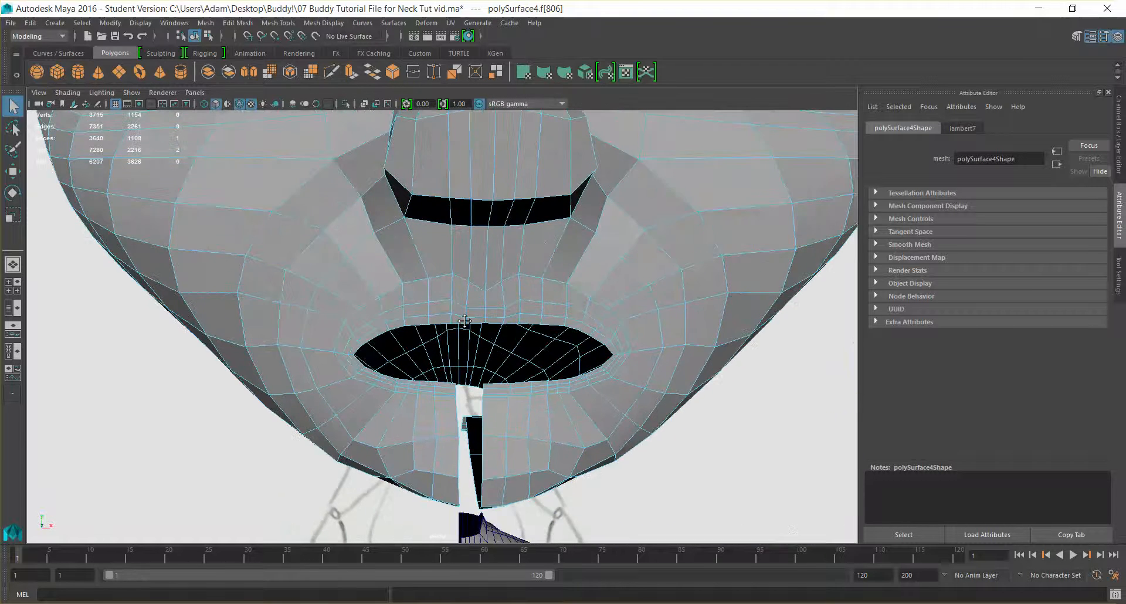
{"action": "left_click", "coordinate": [477, 321]}
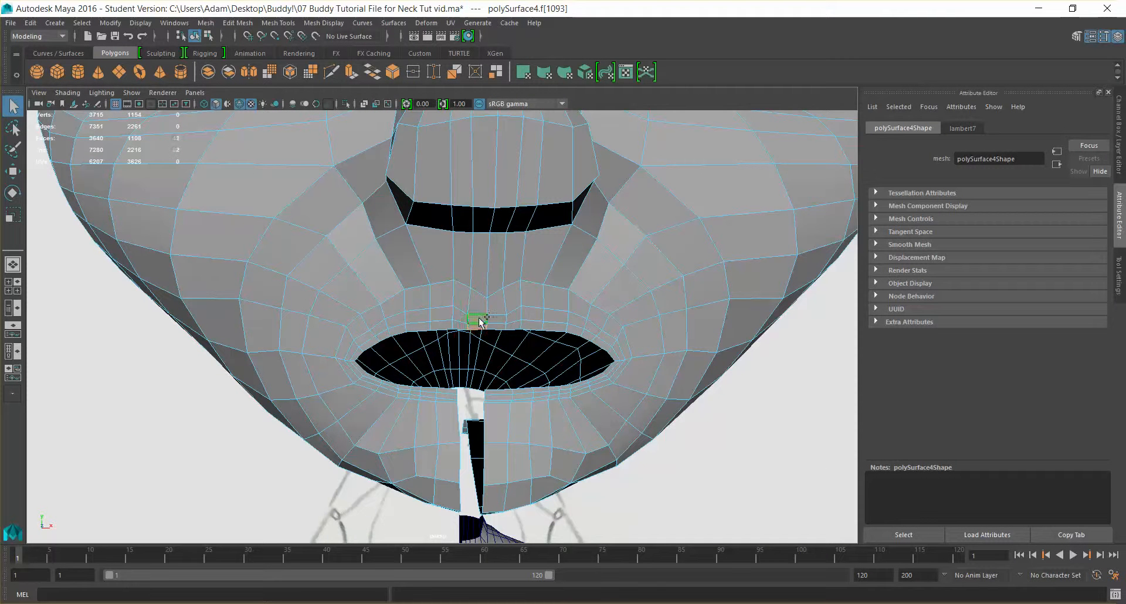
{"action": "double_click", "coordinate": [479, 320]}
{"action": "key", "text": "Delete"}
{"action": "key", "text": "e"}
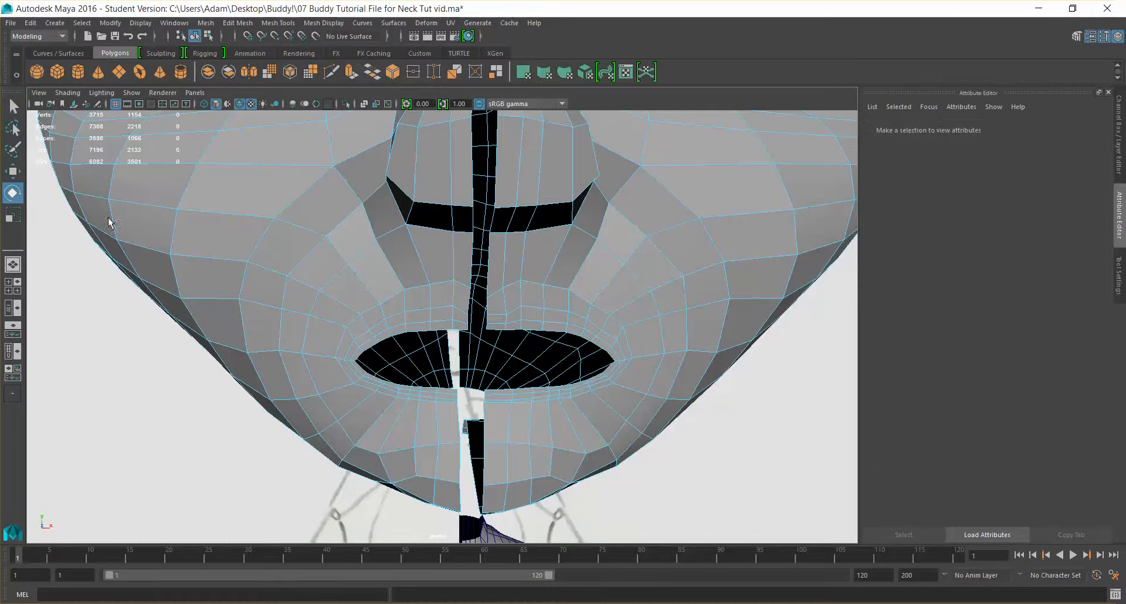
- Delete the character's right half of the head, leaving only the other half
{"action": "key", "text": "q"}
{"action": "left_click", "coordinate": [234, 241]}
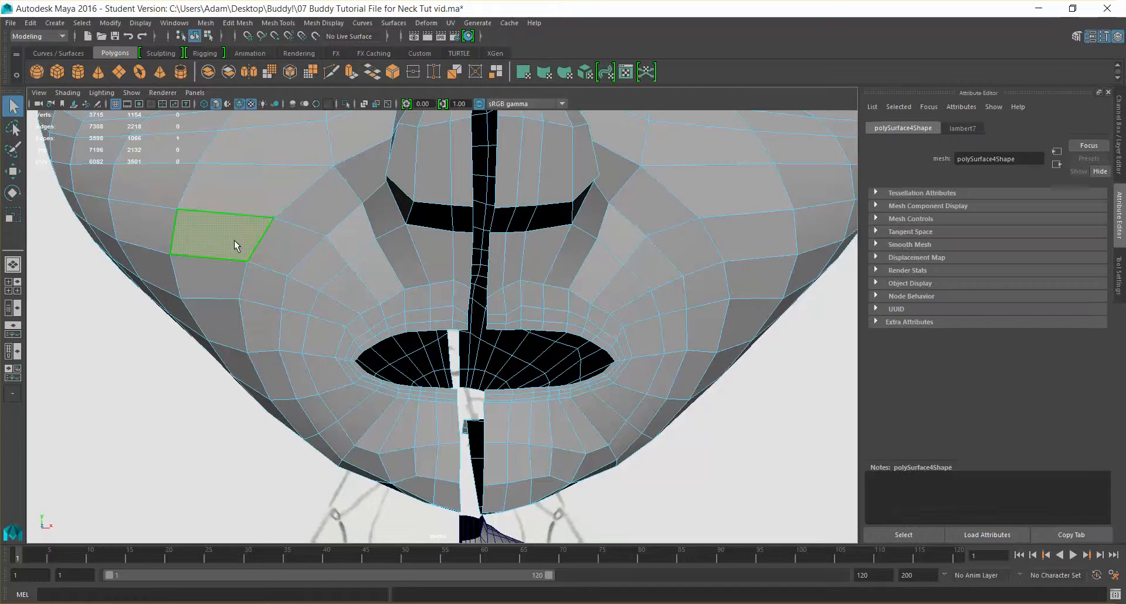
{"action": "double_click", "coordinate": [234, 241]}
{"action": "key", "text": "Delete"}
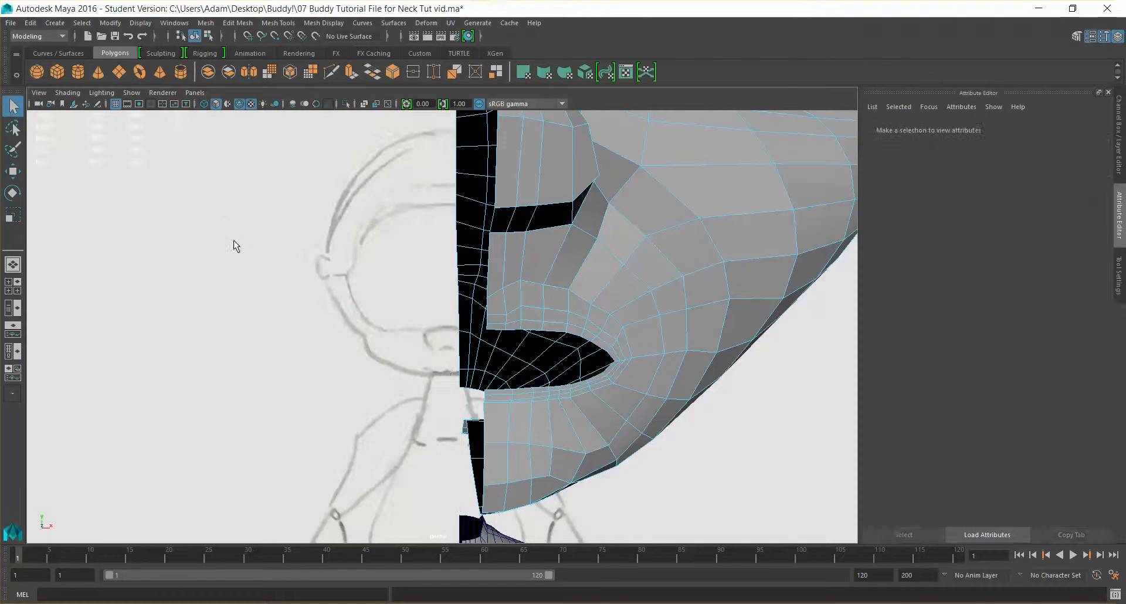
- Delete the construction history of the half torso and half head, and display their channel values
{"action": "scroll", "coordinate": [357, 277], "scroll_direction": "down", "scroll_amount": 5}
{"action": "left_click_drag", "start_coordinate": [447, 333], "coordinate": [520, 245], "text": "alt"}
{"action": "left_click", "coordinate": [519, 333]}
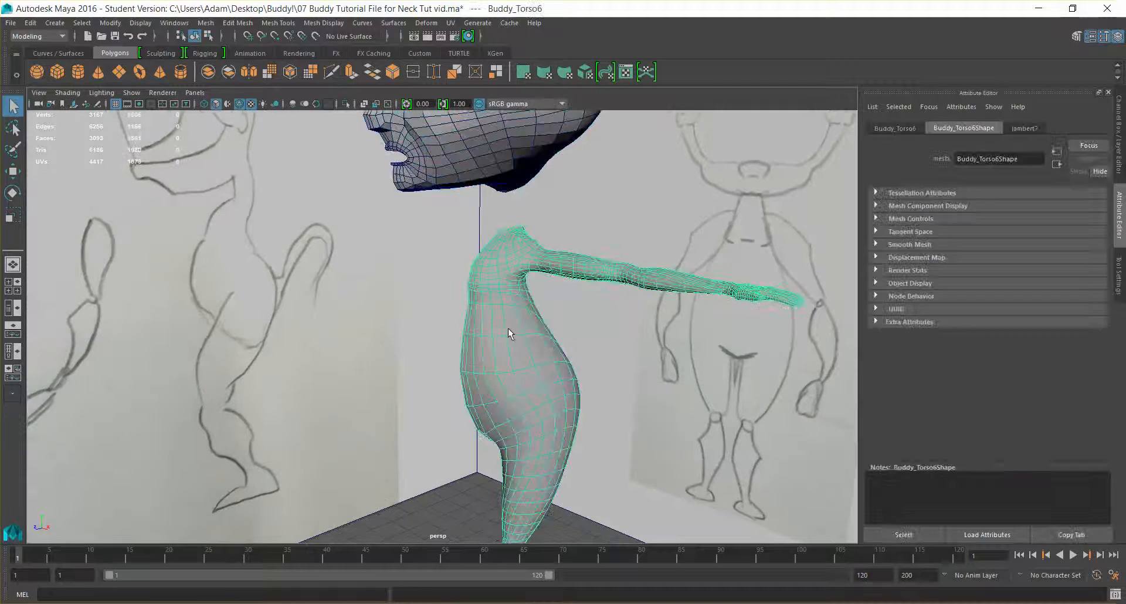
{"action": "right_click_drag", "start_coordinate": [519, 333], "coordinate": [496, 292], "text": "alt"}
{"action": "left_click", "coordinate": [486, 199]}
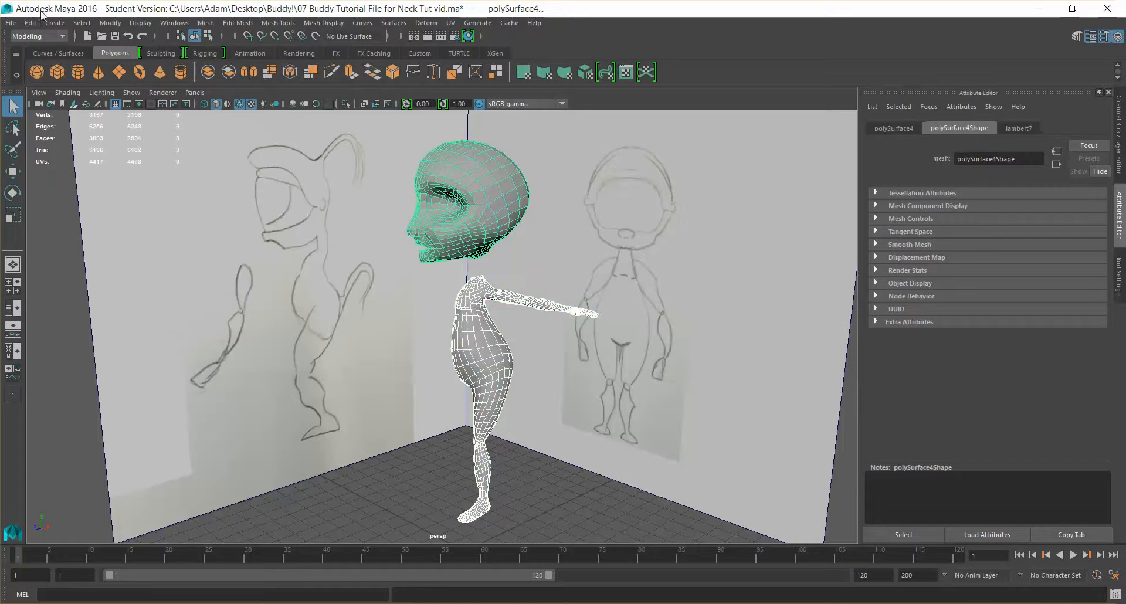
{"action": "left_click", "coordinate": [106, 22]}
{"action": "mouse_move", "coordinate": [31, 22]}
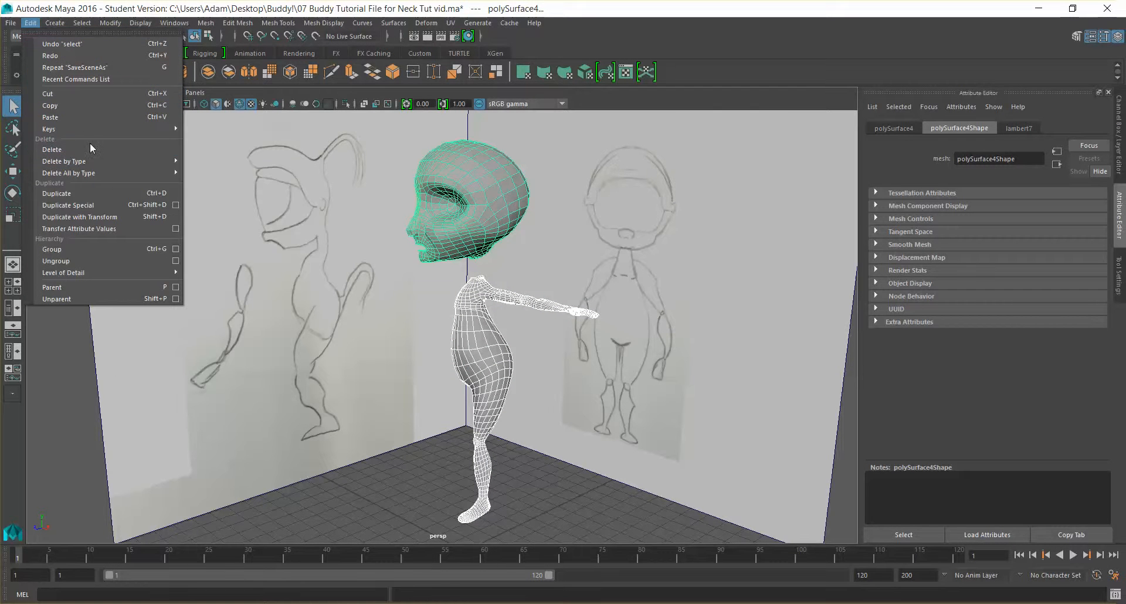
{"action": "mouse_move", "coordinate": [106, 161]}
{"action": "left_click", "coordinate": [265, 171]}
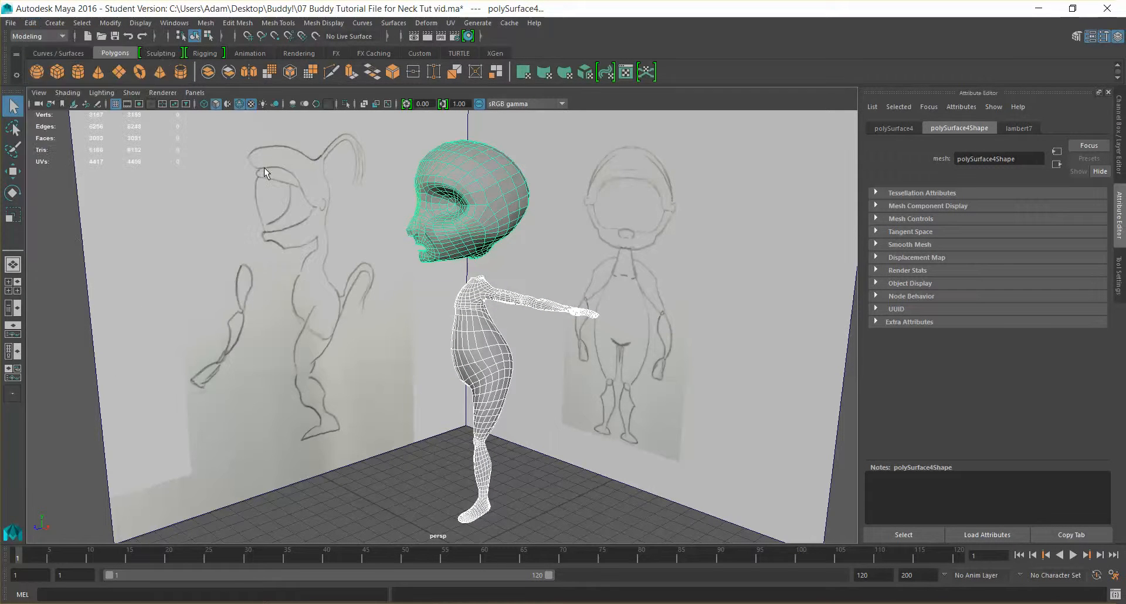
{"action": "key", "text": "ctrl+a"}
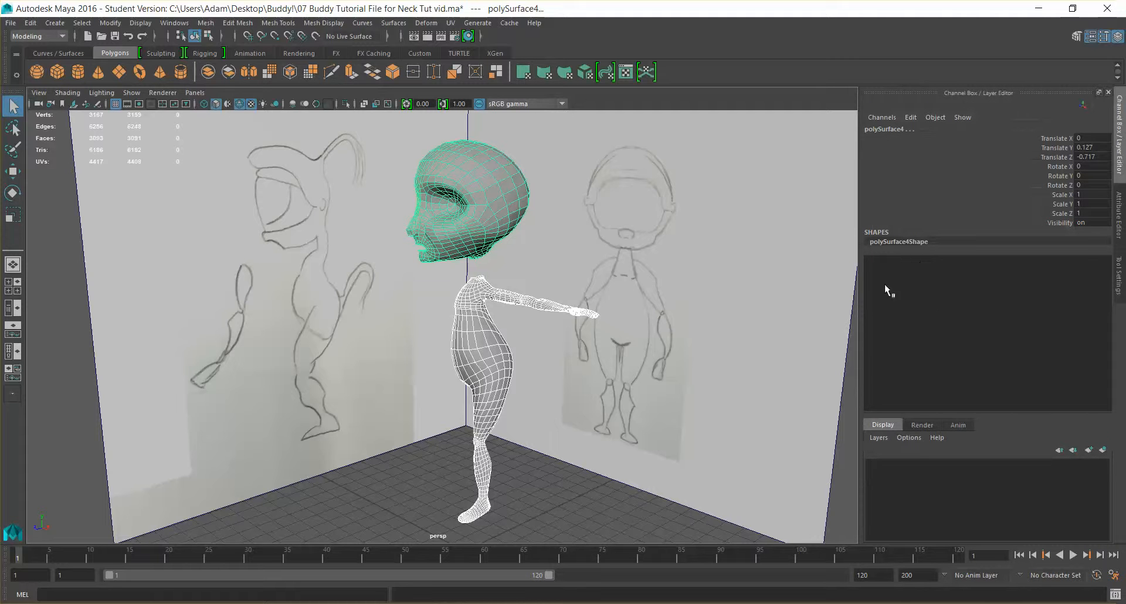
- Combine the half head and half torso into a single mesh
{"action": "mouse_move", "coordinate": [554, 480]}
{"action": "left_mouse_down", "text": "alt"}
{"action": "mouse_move", "coordinate": [580, 515]}
{"action": "mouse_move", "coordinate": [528, 526]}
{"action": "mouse_move", "coordinate": [568, 520]}
{"action": "mouse_move", "coordinate": [520, 465]}
{"action": "mouse_move", "coordinate": [464, 481]}
{"action": "mouse_move", "coordinate": [492, 467]}
{"action": "left_mouse_up", "text": "alt"}
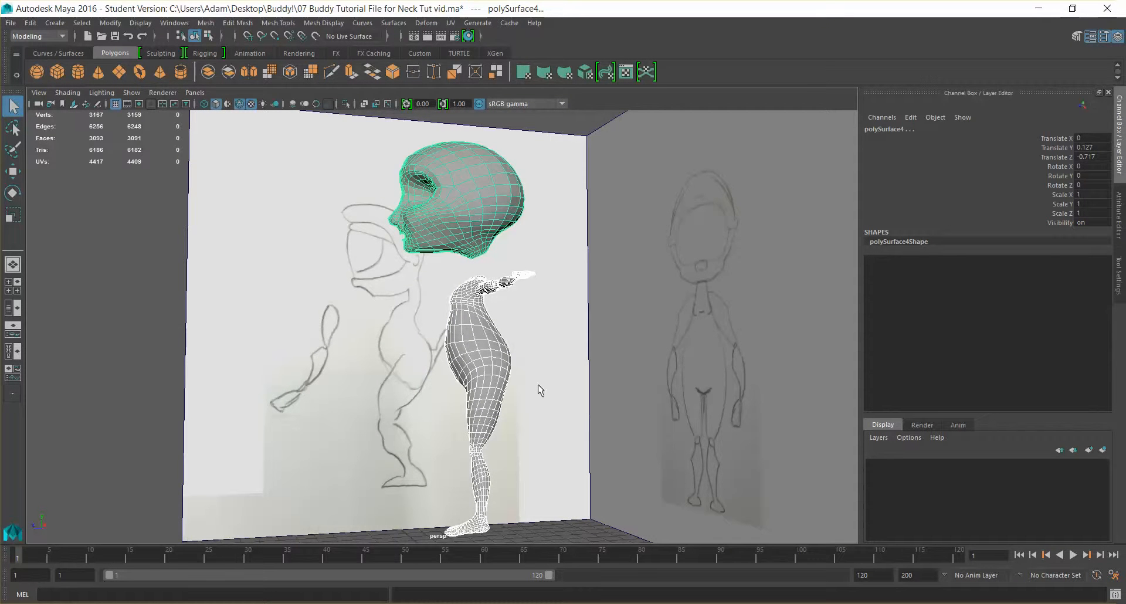
{"action": "left_click_drag", "start_coordinate": [541, 390], "coordinate": [610, 397], "text": "alt"}
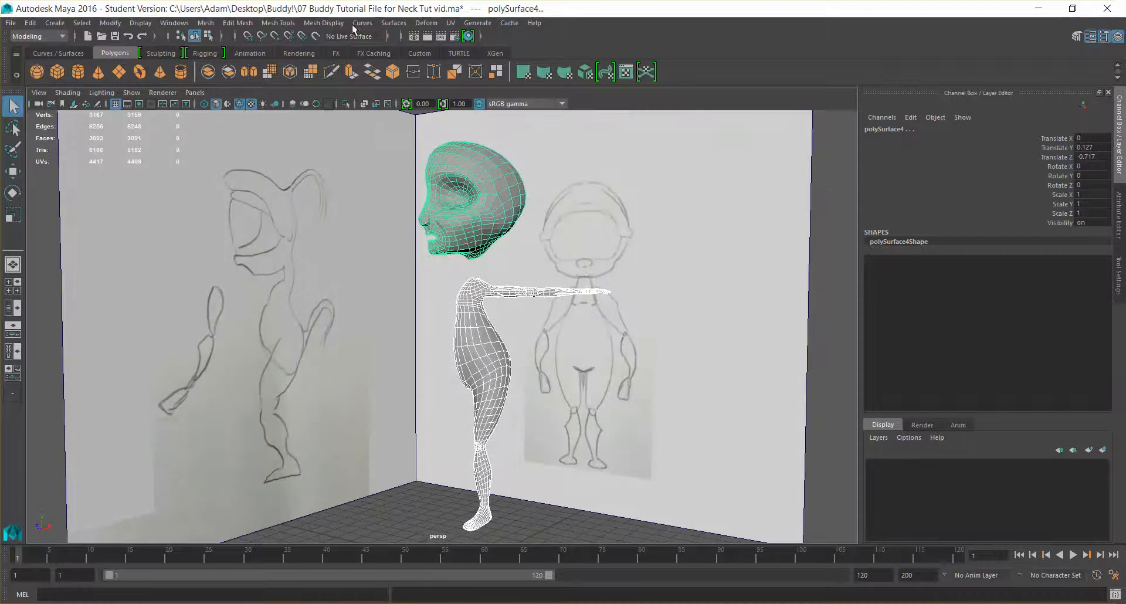
{"action": "left_click", "coordinate": [236, 24]}
{"action": "left_click", "coordinate": [206, 23]}
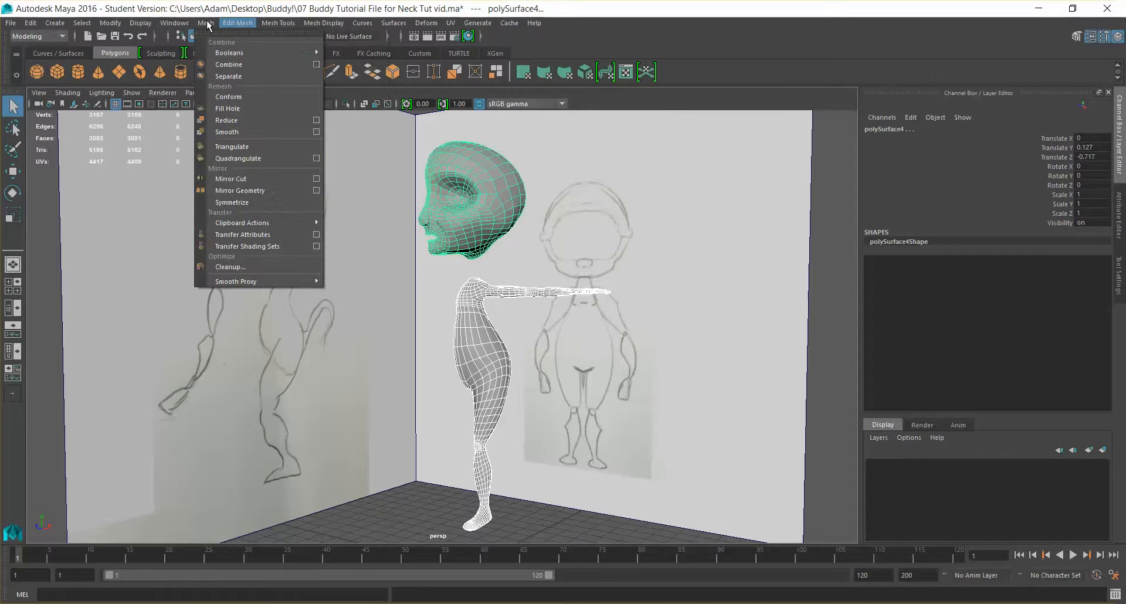
{"action": "left_click", "coordinate": [244, 66]}
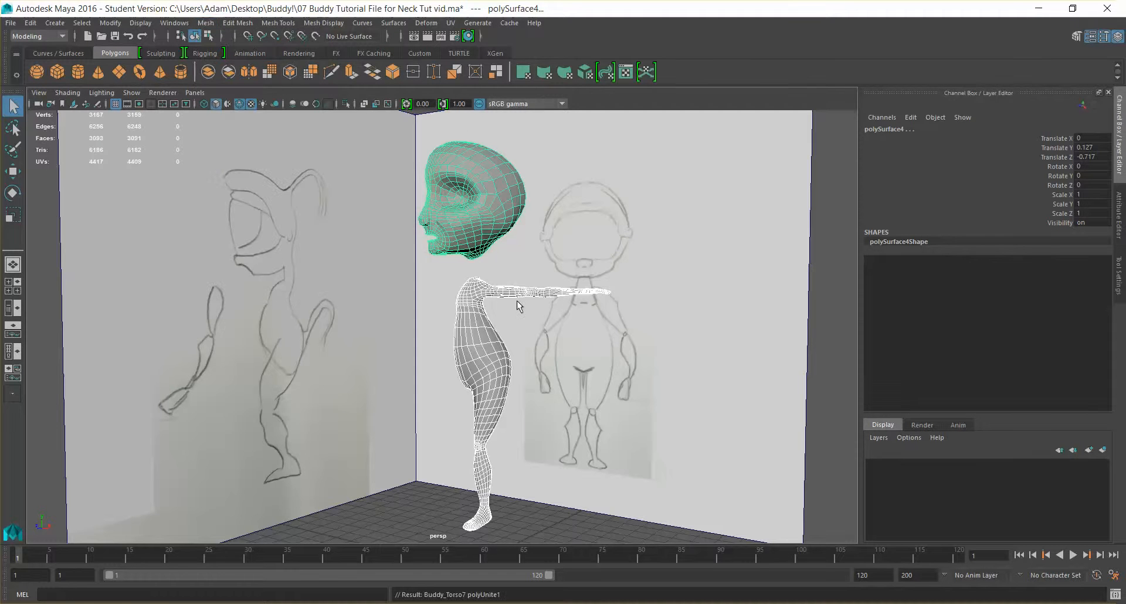
{"action": "left_click_drag", "start_coordinate": [539, 326], "coordinate": [589, 372], "text": "alt"}
{"action": "left_click", "coordinate": [553, 410]}
{"action": "left_click", "coordinate": [488, 377]}
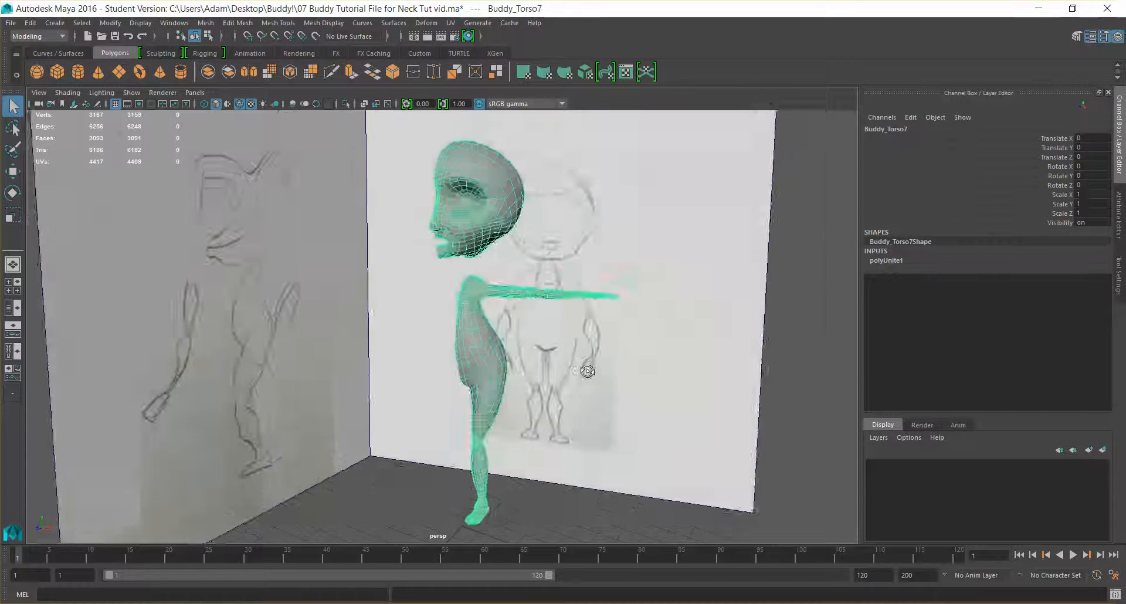
- Switch the combined mesh to edge selection for work around the torso's neck opening
{"action": "scroll", "coordinate": [591, 352], "scroll_direction": "up", "scroll_amount": 9}
{"action": "middle_click_drag", "start_coordinate": [595, 299], "coordinate": [460, 429], "text": "alt"}
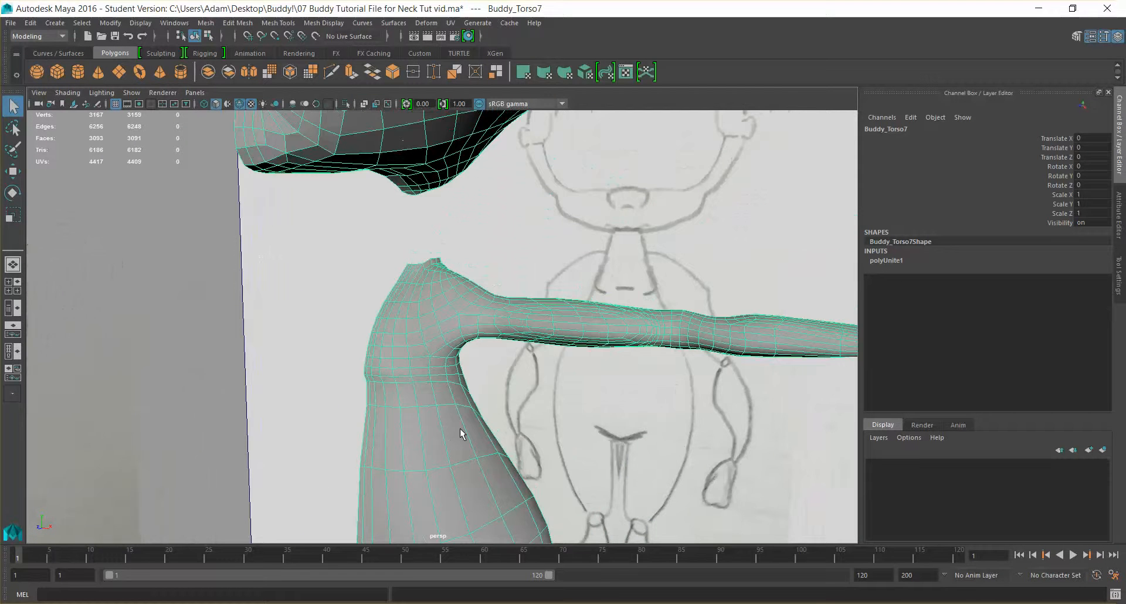
{"action": "mouse_move", "coordinate": [435, 294]}
{"action": "left_mouse_down", "text": "alt"}
{"action": "mouse_move", "coordinate": [523, 337]}
{"action": "mouse_move", "coordinate": [472, 304]}
{"action": "mouse_move", "coordinate": [428, 306]}
{"action": "left_mouse_up", "text": "alt"}
{"action": "middle_click_drag", "start_coordinate": [428, 306], "coordinate": [432, 346], "text": "alt"}
{"action": "scroll", "coordinate": [432, 347], "scroll_direction": "up", "scroll_amount": 7}
{"action": "left_click_drag", "start_coordinate": [432, 347], "coordinate": [458, 434], "text": "alt"}
{"action": "left_click_drag", "start_coordinate": [364, 536], "coordinate": [326, 470], "text": "alt"}
{"action": "mouse_move", "coordinate": [470, 450]}
{"action": "left_mouse_down", "text": "alt"}
{"action": "mouse_move", "coordinate": [493, 437]}
{"action": "mouse_move", "coordinate": [465, 437]}
{"action": "mouse_move", "coordinate": [470, 421]}
{"action": "mouse_move", "coordinate": [435, 355]}
{"action": "mouse_move", "coordinate": [485, 374]}
{"action": "left_mouse_up", "text": "alt"}
{"action": "right_click_drag", "start_coordinate": [463, 359], "coordinate": [461, 292]}
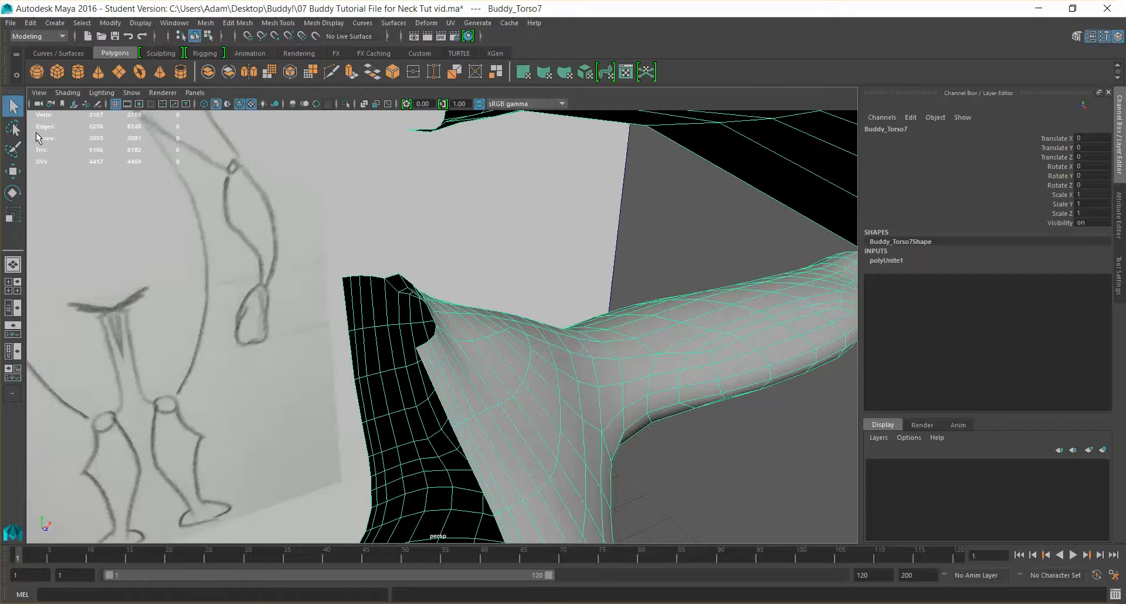
{"action": "left_click_drag", "start_coordinate": [457, 387], "coordinate": [426, 364], "text": "alt"}
{"action": "right_click_drag", "start_coordinate": [427, 317], "coordinate": [427, 267]}
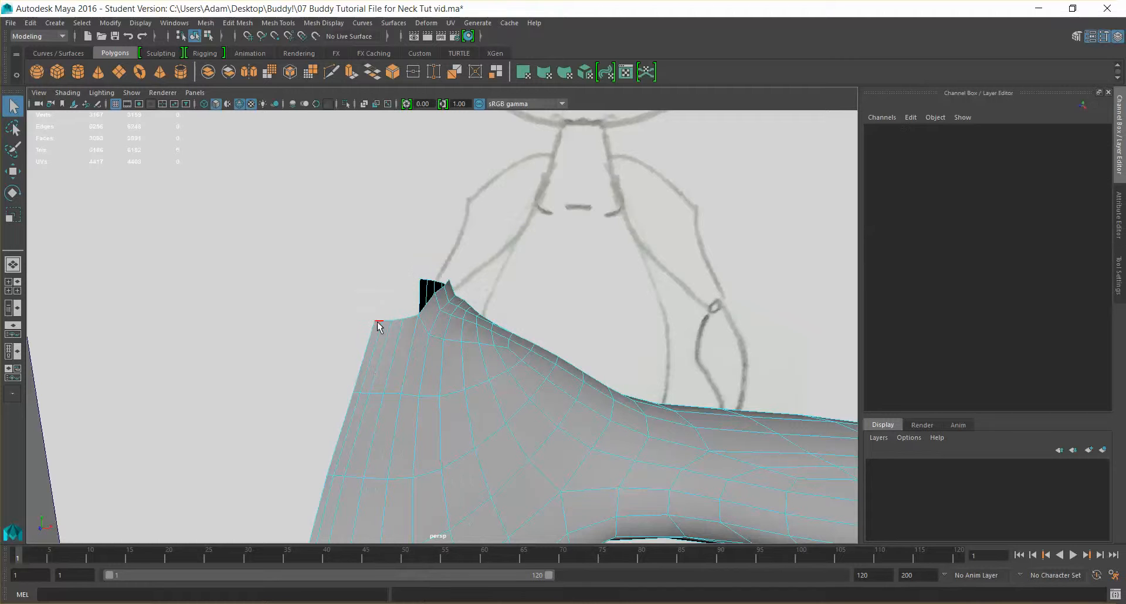
- Select the border edges around the torso's neck opening to count them
{"action": "left_click", "coordinate": [379, 323]}
{"action": "left_click_drag", "start_coordinate": [441, 334], "coordinate": [363, 422], "text": "alt"}
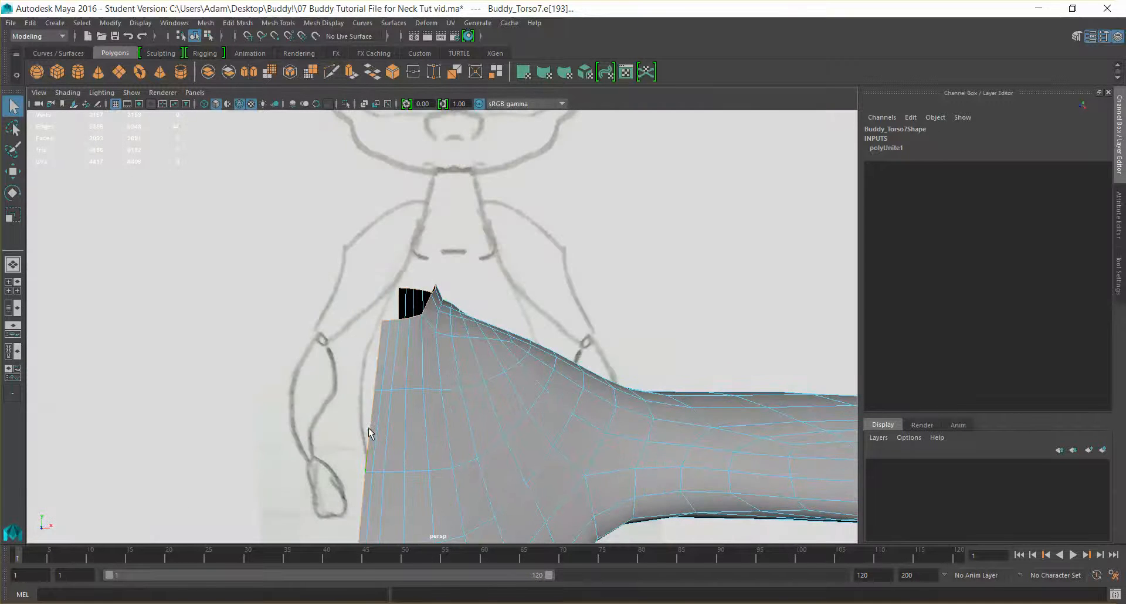
{"action": "left_click_drag", "start_coordinate": [393, 325], "coordinate": [413, 343], "text": "alt"}
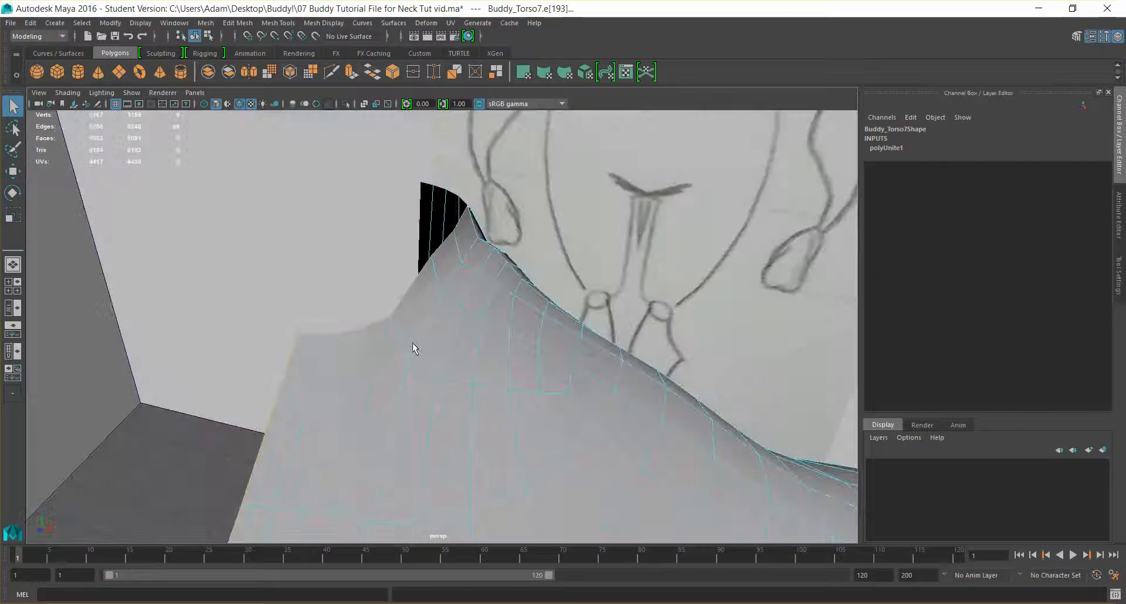
{"action": "left_click", "coordinate": [335, 335], "text": "shift"}
{"action": "left_click", "coordinate": [374, 328], "text": "shift"}
{"action": "left_click", "coordinate": [409, 296], "text": "shift"}
{"action": "left_click_drag", "start_coordinate": [534, 230], "coordinate": [616, 302], "text": "alt"}
{"action": "left_click", "coordinate": [617, 283], "text": "shift"}
{"action": "left_click_drag", "start_coordinate": [617, 283], "coordinate": [650, 330], "text": "alt"}
{"action": "left_click", "coordinate": [672, 327], "text": "shift"}
{"action": "left_click", "coordinate": [686, 325], "text": "shift"}
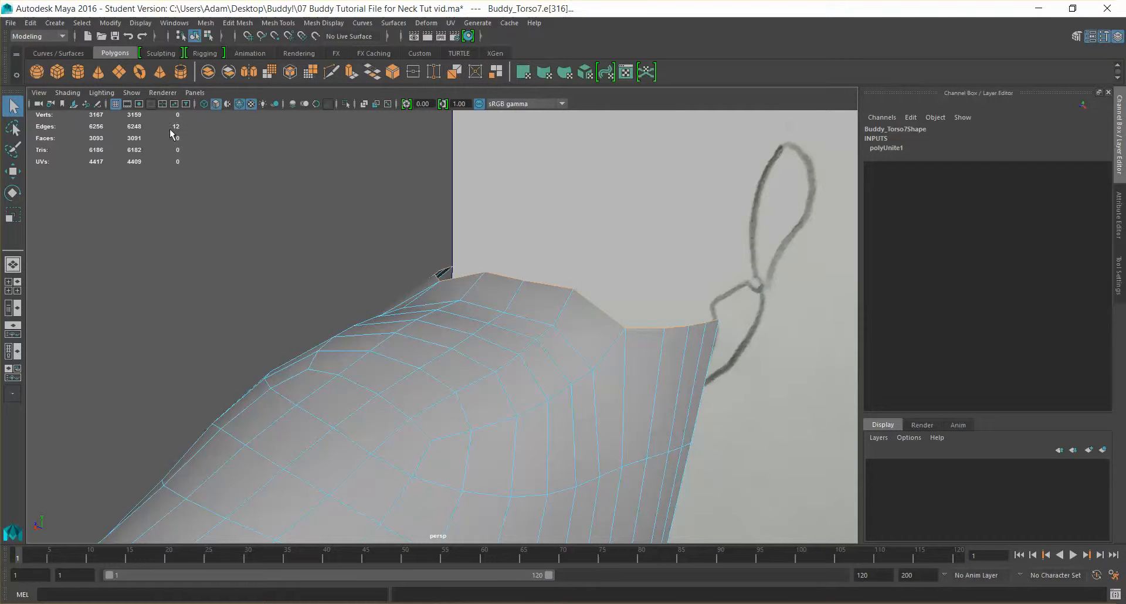
- Select the border edges around the opening under the head to compare their number with the torso's opening
{"action": "left_click_drag", "start_coordinate": [237, 268], "coordinate": [446, 291], "text": "alt"}
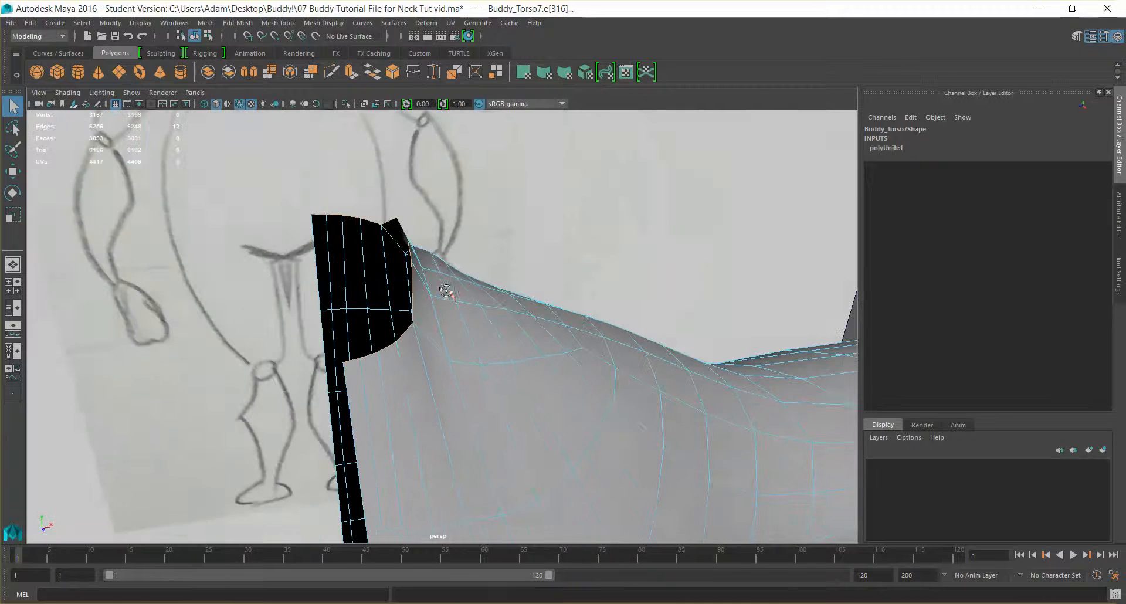
{"action": "left_click_drag", "start_coordinate": [278, 317], "coordinate": [390, 309], "text": "alt"}
{"action": "middle_click_drag", "start_coordinate": [389, 309], "coordinate": [473, 413], "text": "alt"}
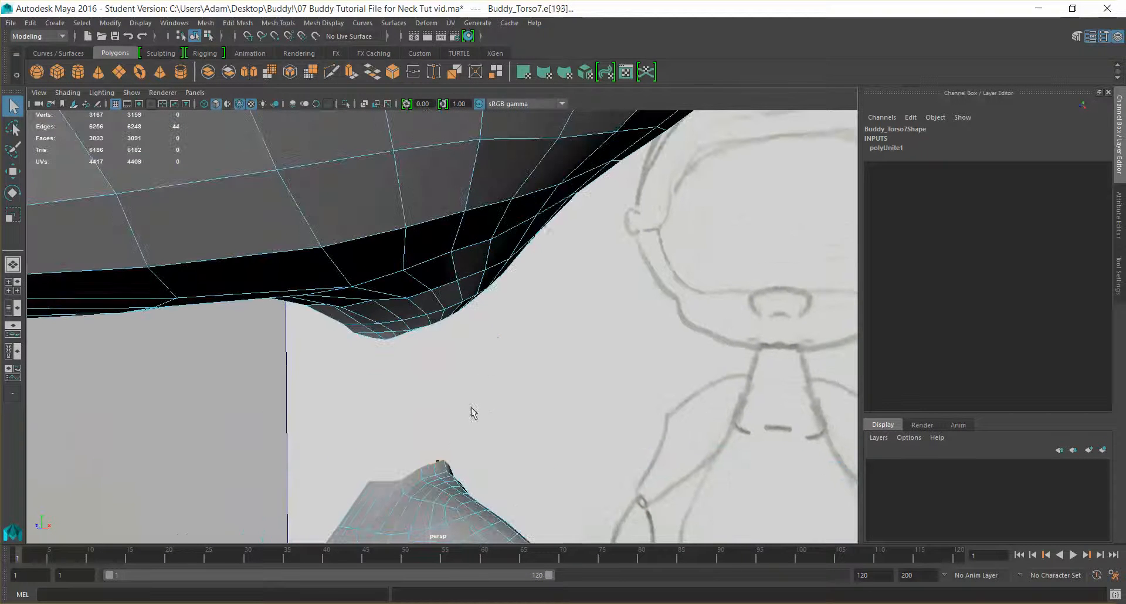
{"action": "left_click_drag", "start_coordinate": [472, 412], "coordinate": [343, 295], "text": "alt"}
{"action": "left_click", "coordinate": [352, 311]}
{"action": "left_click", "coordinate": [373, 309], "text": "shift"}
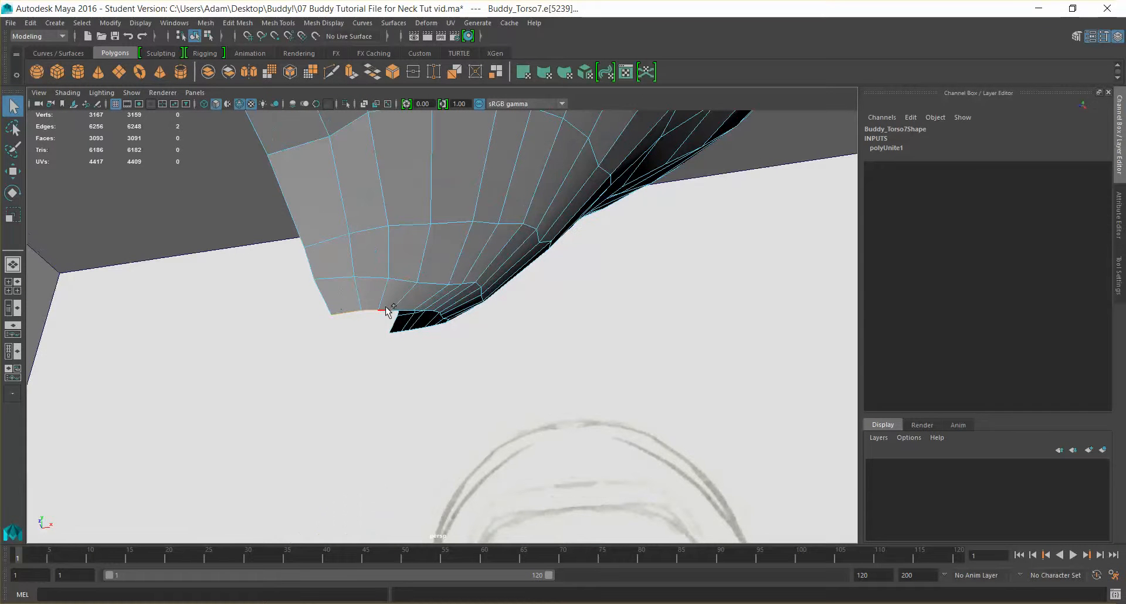
{"action": "left_click_drag", "start_coordinate": [504, 326], "coordinate": [411, 328], "text": "alt"}
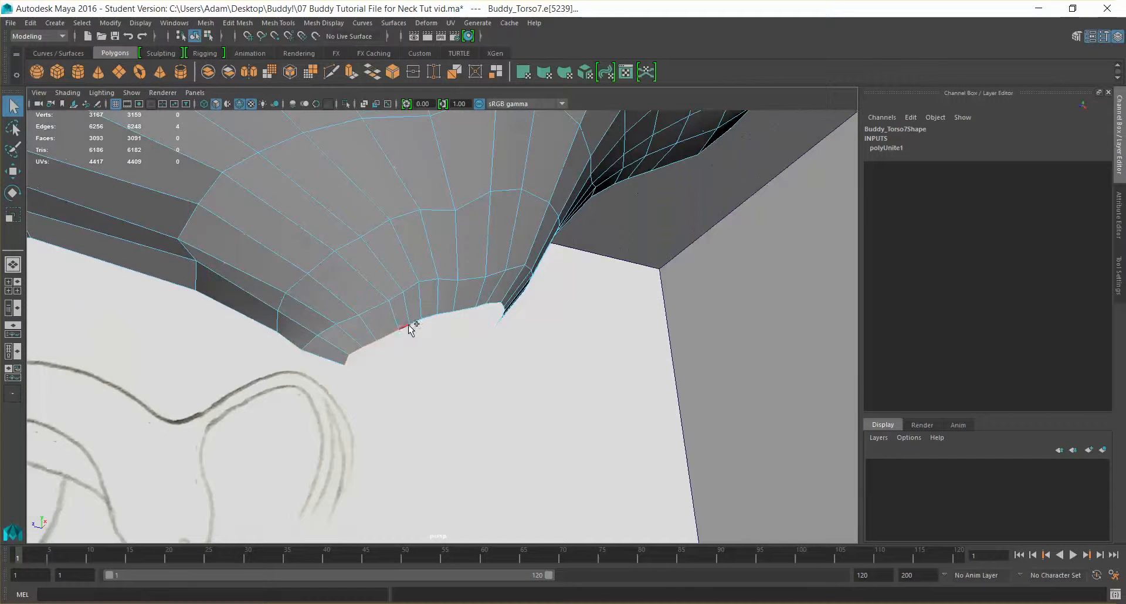
{"action": "left_click", "coordinate": [428, 315], "text": "shift"}
{"action": "left_click", "coordinate": [450, 312], "text": "shift"}
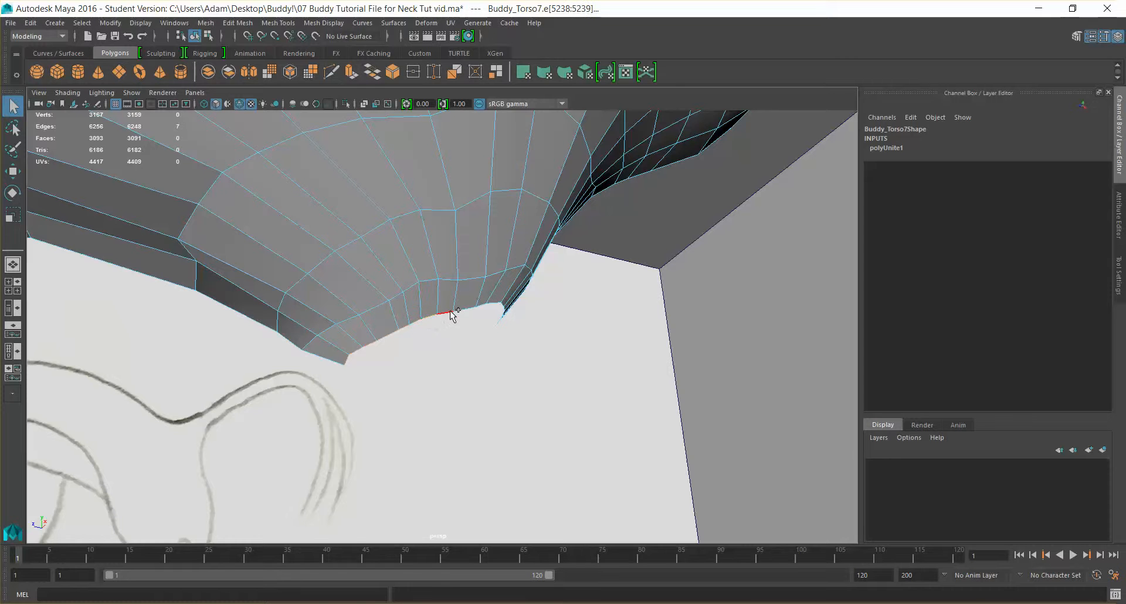
{"action": "left_click", "coordinate": [486, 304], "text": "shift"}
{"action": "left_click", "coordinate": [500, 305], "text": "shift"}
{"action": "left_click_drag", "start_coordinate": [502, 307], "coordinate": [516, 278], "text": "alt"}
{"action": "left_click", "coordinate": [557, 263], "text": "shift"}
{"action": "left_click", "coordinate": [566, 269], "text": "shift"}
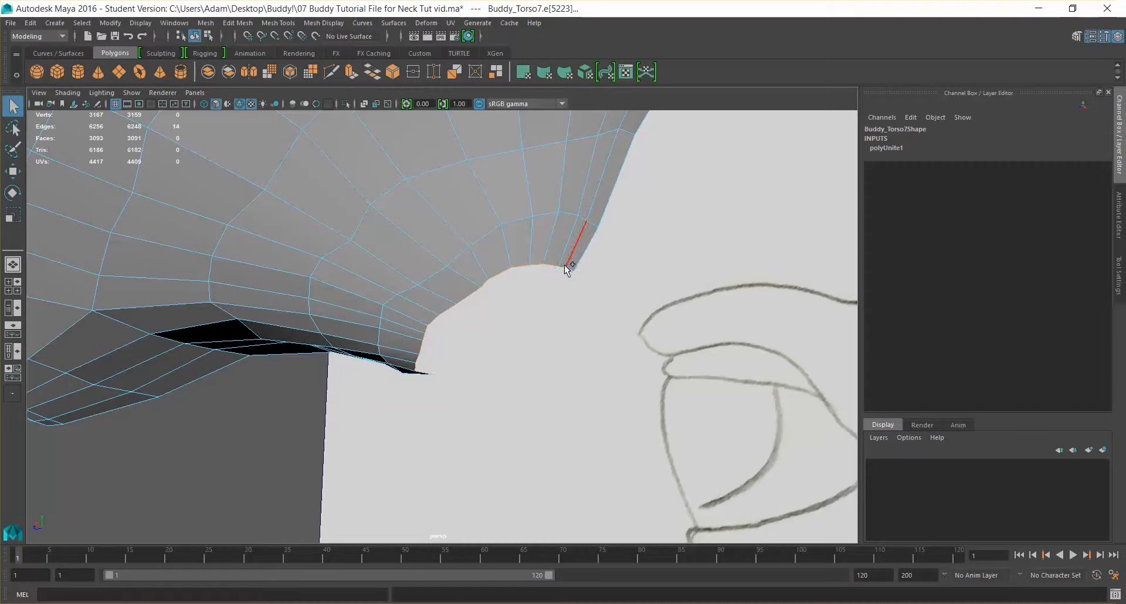
- Examine the gap between head and torso from several angles to judge which opening edges should be paired
{"action": "mouse_move", "coordinate": [509, 355]}
{"action": "left_mouse_down", "text": "alt"}
{"action": "mouse_move", "coordinate": [706, 377]}
{"action": "mouse_move", "coordinate": [596, 410]}
{"action": "mouse_move", "coordinate": [528, 409]}
{"action": "mouse_move", "coordinate": [531, 387]}
{"action": "mouse_move", "coordinate": [554, 429]}
{"action": "left_mouse_up", "text": "alt"}
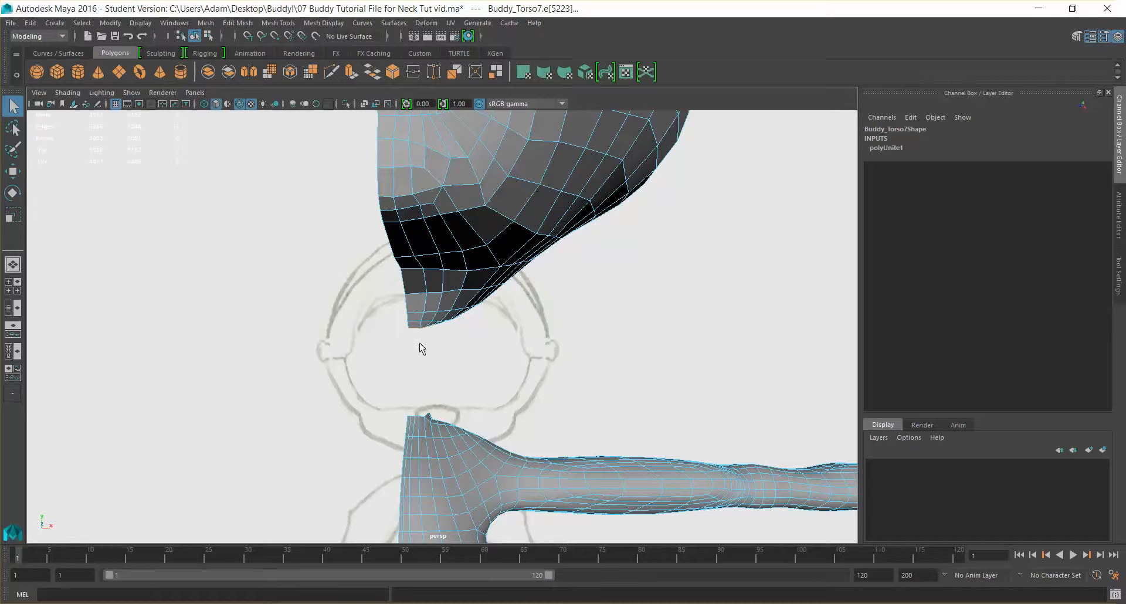
{"action": "mouse_move", "coordinate": [459, 401]}
{"action": "left_mouse_down", "text": "alt"}
{"action": "mouse_move", "coordinate": [395, 400]}
{"action": "mouse_move", "coordinate": [428, 402]}
{"action": "mouse_move", "coordinate": [426, 336]}
{"action": "left_mouse_up", "text": "alt"}
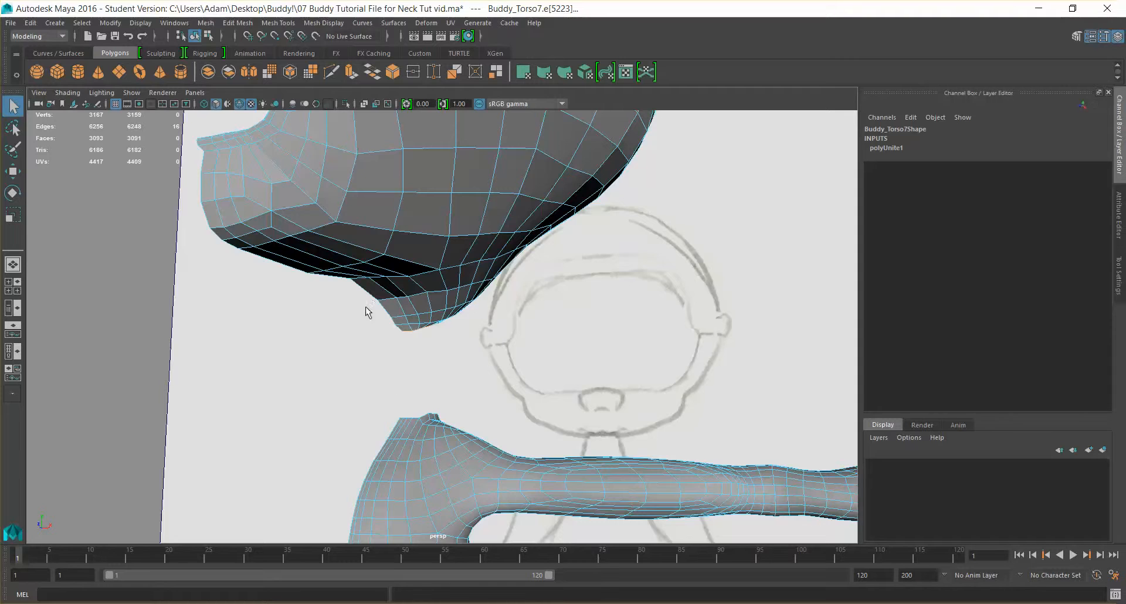
{"action": "mouse_move", "coordinate": [420, 339]}
{"action": "left_mouse_down", "text": "alt"}
{"action": "mouse_move", "coordinate": [222, 350]}
{"action": "mouse_move", "coordinate": [430, 342]}
{"action": "mouse_move", "coordinate": [441, 437]}
{"action": "left_mouse_up", "text": "alt"}
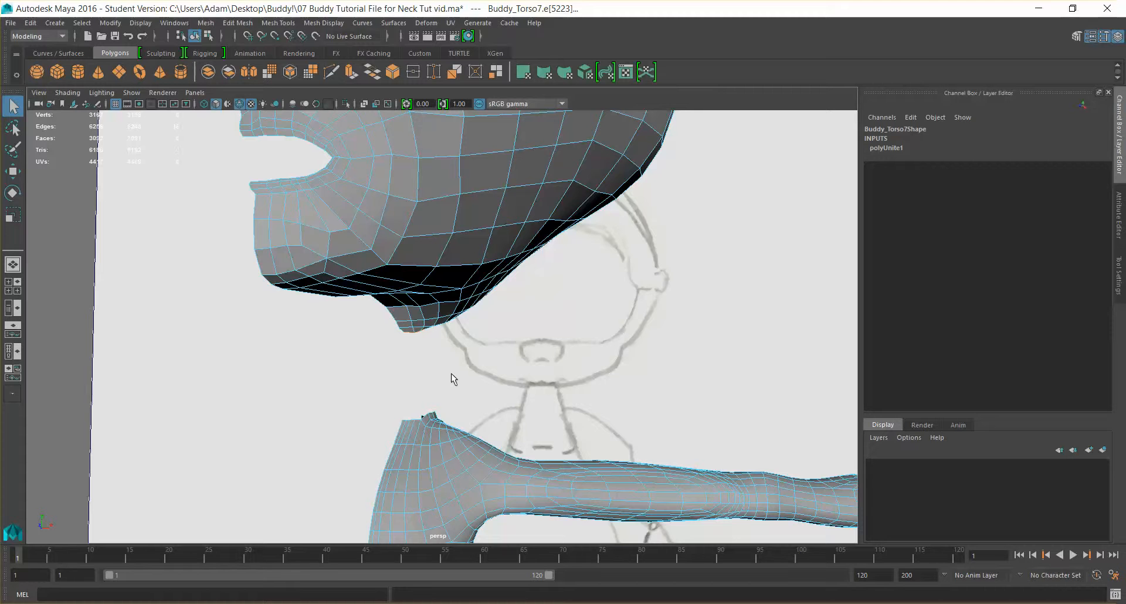
{"action": "mouse_move", "coordinate": [589, 355]}
{"action": "left_mouse_down", "text": "alt"}
{"action": "mouse_move", "coordinate": [593, 387]}
{"action": "mouse_move", "coordinate": [625, 370]}
{"action": "left_mouse_up", "text": "alt"}
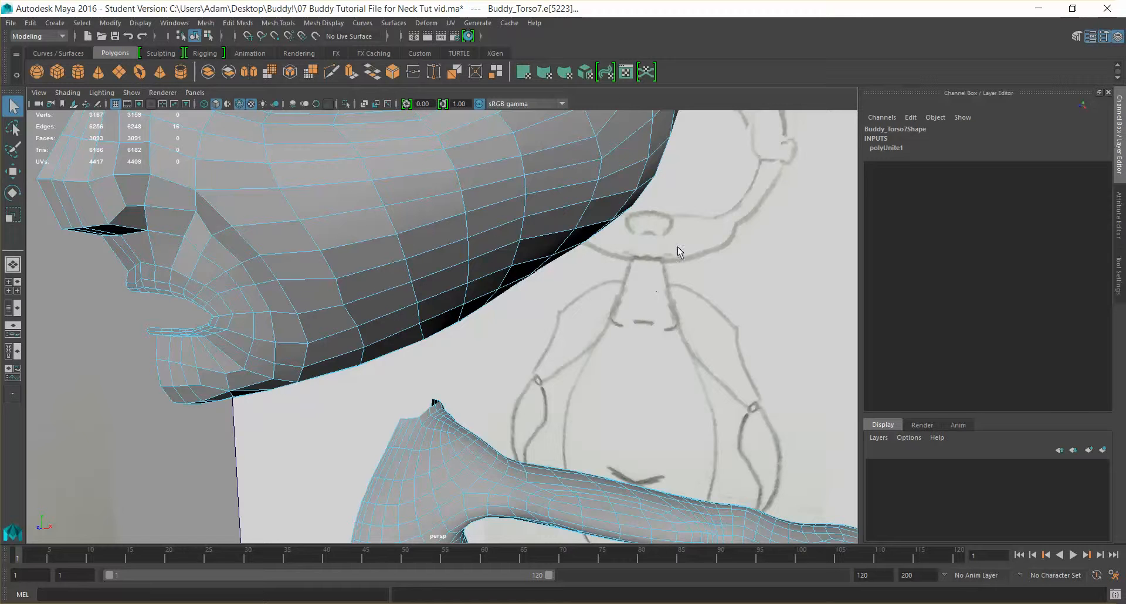
{"action": "mouse_move", "coordinate": [675, 222]}
{"action": "left_mouse_down", "text": "alt"}
{"action": "mouse_move", "coordinate": [705, 293]}
{"action": "mouse_move", "coordinate": [666, 289]}
{"action": "mouse_move", "coordinate": [524, 343]}
{"action": "mouse_move", "coordinate": [458, 326]}
{"action": "left_mouse_up", "text": "alt"}
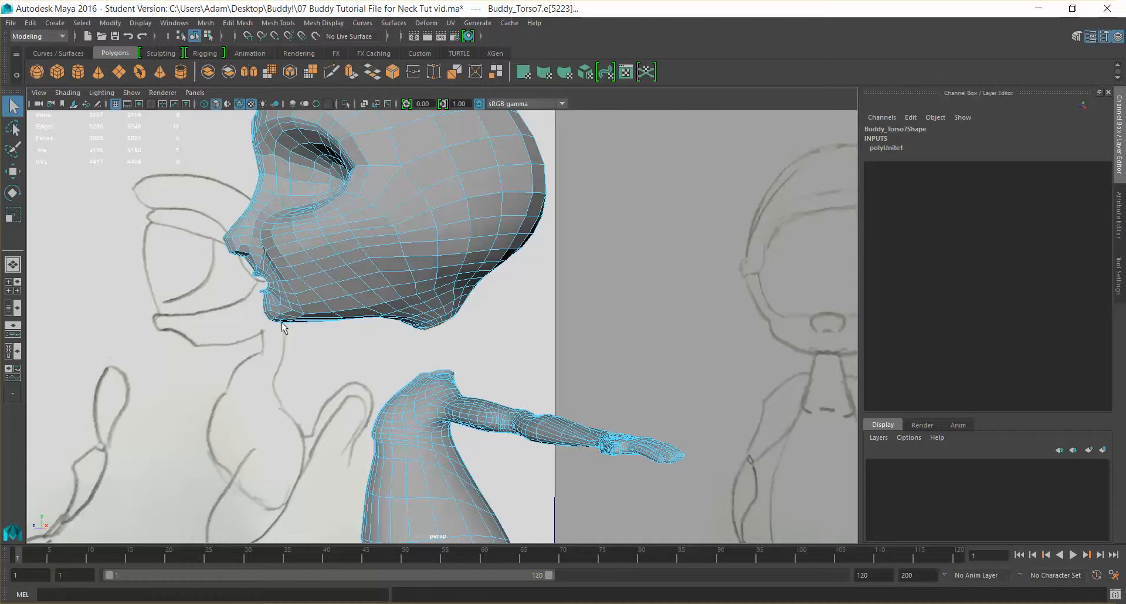
{"action": "mouse_move", "coordinate": [311, 352]}
{"action": "left_mouse_down", "text": "alt"}
{"action": "mouse_move", "coordinate": [433, 335]}
{"action": "mouse_move", "coordinate": [481, 368]}
{"action": "mouse_move", "coordinate": [458, 394]}
{"action": "mouse_move", "coordinate": [487, 387]}
{"action": "mouse_move", "coordinate": [531, 333]}
{"action": "mouse_move", "coordinate": [519, 357]}
{"action": "mouse_move", "coordinate": [455, 338]}
{"action": "mouse_move", "coordinate": [453, 322]}
{"action": "mouse_move", "coordinate": [480, 349]}
{"action": "mouse_move", "coordinate": [355, 385]}
{"action": "mouse_move", "coordinate": [436, 424]}
{"action": "left_mouse_up", "text": "alt"}
{"action": "scroll", "coordinate": [459, 370], "scroll_direction": "up", "scroll_amount": 3}
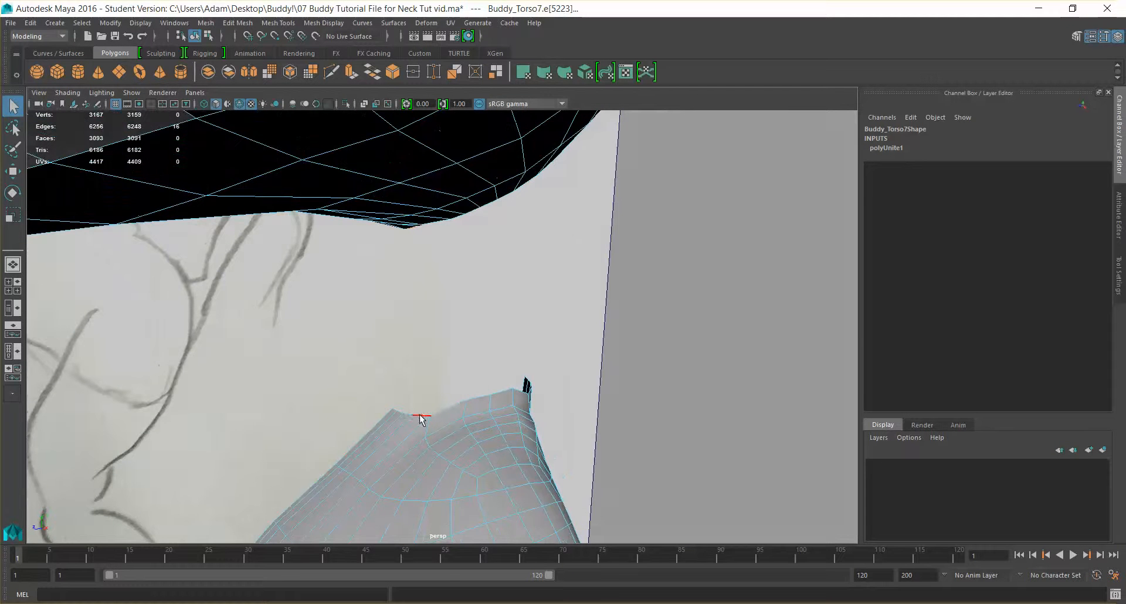
{"action": "left_click_drag", "start_coordinate": [420, 418], "coordinate": [396, 428], "text": "alt"}
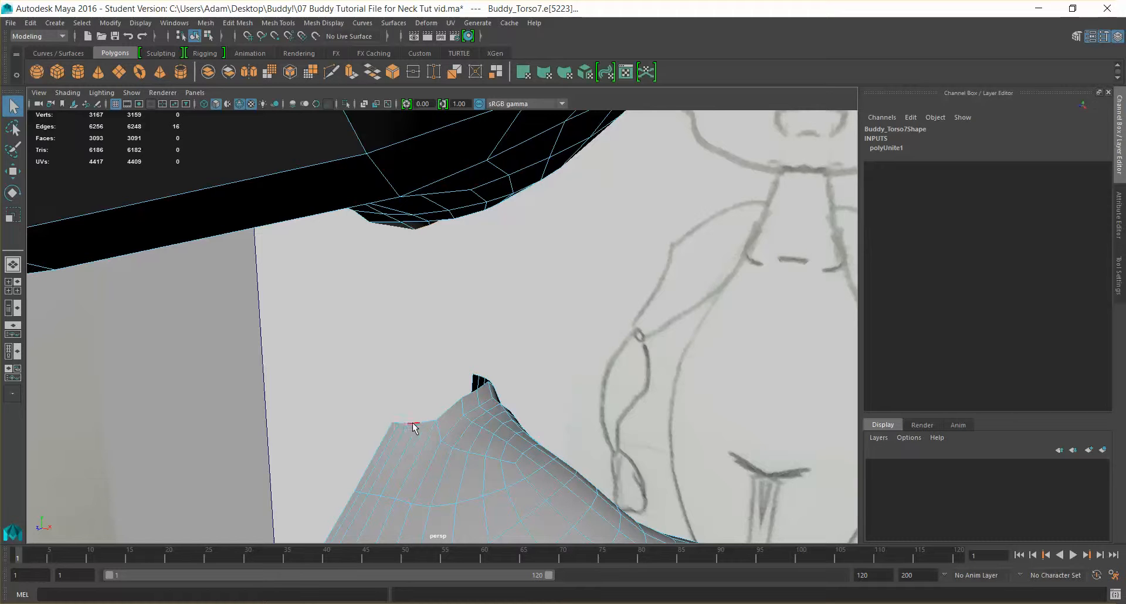
{"action": "mouse_move", "coordinate": [428, 426]}
{"action": "left_mouse_down", "text": "alt"}
{"action": "mouse_move", "coordinate": [455, 431]}
{"action": "mouse_move", "coordinate": [460, 402]}
{"action": "mouse_move", "coordinate": [502, 372]}
{"action": "mouse_move", "coordinate": [459, 381]}
{"action": "mouse_move", "coordinate": [547, 380]}
{"action": "mouse_move", "coordinate": [500, 420]}
{"action": "mouse_move", "coordinate": [542, 419]}
{"action": "mouse_move", "coordinate": [487, 453]}
{"action": "mouse_move", "coordinate": [514, 437]}
{"action": "left_mouse_up", "text": "alt"}
{"action": "left_click", "coordinate": [461, 402], "text": "shift"}
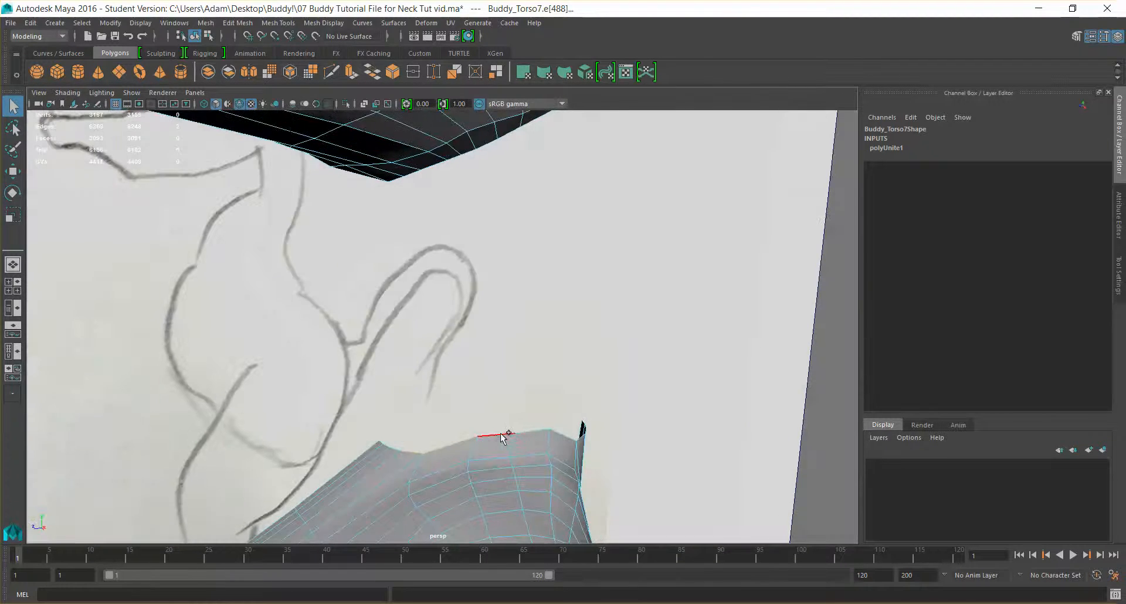
{"action": "left_click", "coordinate": [539, 432], "text": "shift"}
- Bridge one edge near the front of the torso's neck opening to an edge on the side of the head's opening, with 0 divisions
{"action": "mouse_move", "coordinate": [614, 435]}
{"action": "left_mouse_down", "text": "alt"}
{"action": "mouse_move", "coordinate": [621, 442]}
{"action": "mouse_move", "coordinate": [504, 428]}
{"action": "mouse_move", "coordinate": [582, 425]}
{"action": "mouse_move", "coordinate": [646, 440]}
{"action": "mouse_move", "coordinate": [610, 420]}
{"action": "mouse_move", "coordinate": [639, 430]}
{"action": "mouse_move", "coordinate": [621, 435]}
{"action": "mouse_move", "coordinate": [633, 458]}
{"action": "mouse_move", "coordinate": [638, 433]}
{"action": "mouse_move", "coordinate": [604, 422]}
{"action": "left_mouse_up", "text": "alt"}
{"action": "mouse_move", "coordinate": [513, 190]}
{"action": "left_mouse_down", "text": "alt"}
{"action": "mouse_move", "coordinate": [478, 181]}
{"action": "mouse_move", "coordinate": [507, 179]}
{"action": "mouse_move", "coordinate": [493, 172]}
{"action": "mouse_move", "coordinate": [453, 180]}
{"action": "mouse_move", "coordinate": [557, 202]}
{"action": "mouse_move", "coordinate": [522, 172]}
{"action": "mouse_move", "coordinate": [490, 400]}
{"action": "mouse_move", "coordinate": [432, 421]}
{"action": "mouse_move", "coordinate": [515, 427]}
{"action": "mouse_move", "coordinate": [531, 212]}
{"action": "left_mouse_up", "text": "alt"}
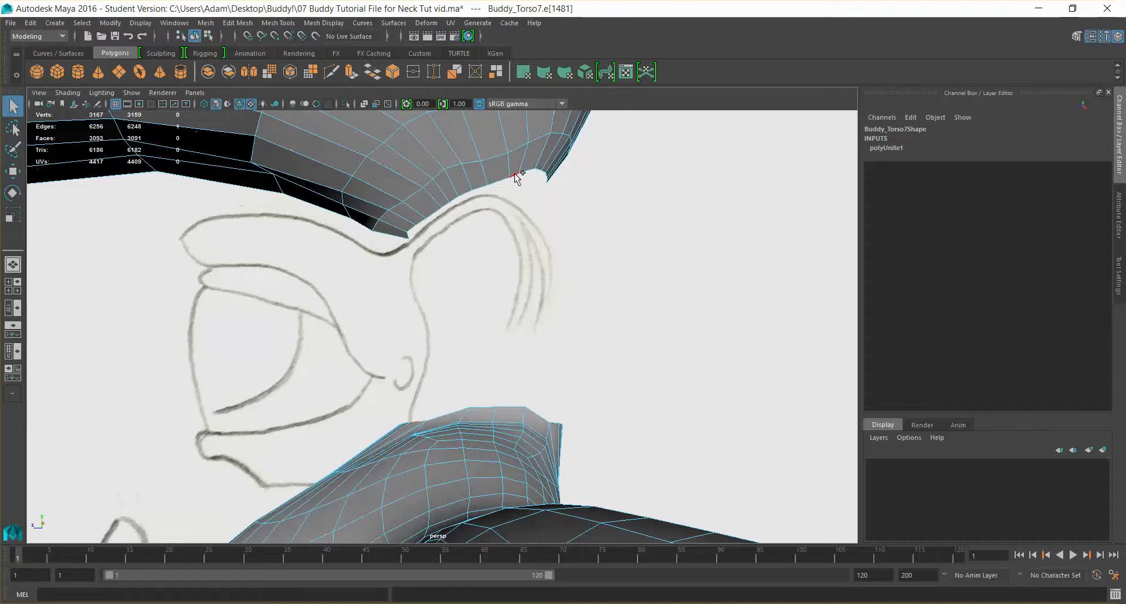
{"action": "mouse_move", "coordinate": [629, 254]}
{"action": "left_mouse_down", "text": "alt"}
{"action": "mouse_move", "coordinate": [548, 272]}
{"action": "mouse_move", "coordinate": [661, 262]}
{"action": "mouse_move", "coordinate": [592, 239]}
{"action": "left_mouse_up", "text": "alt"}
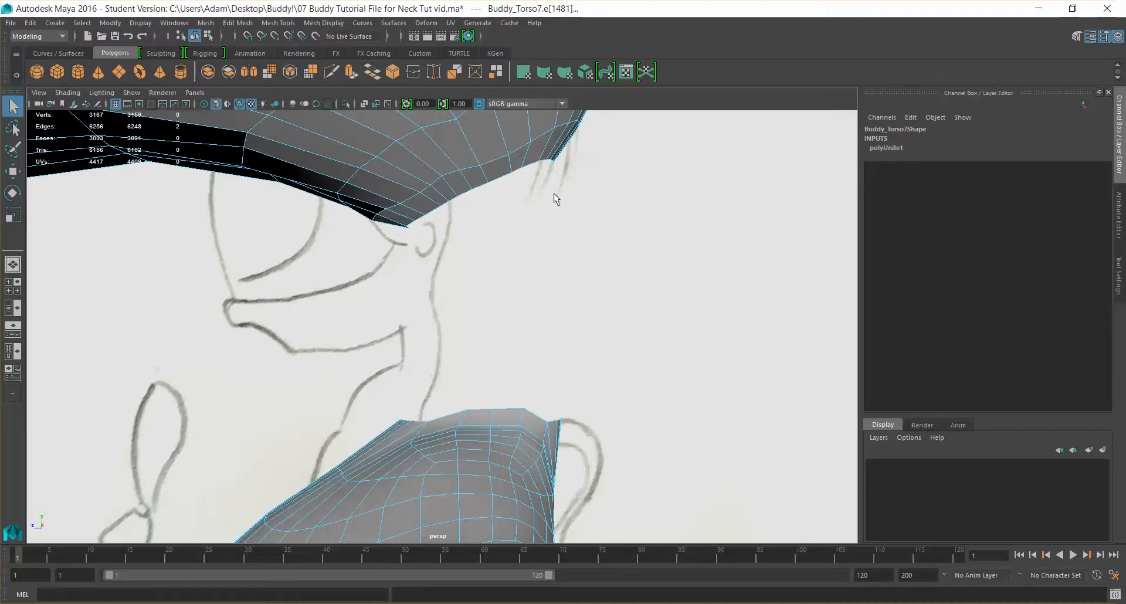
{"action": "left_click", "coordinate": [1121, 287]}
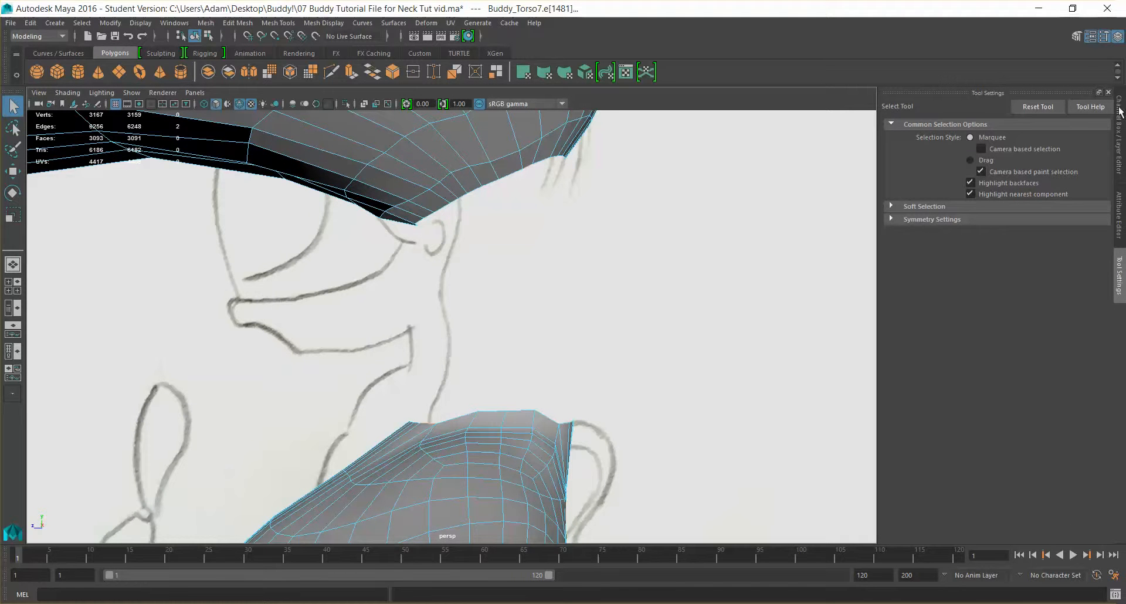
{"action": "left_click", "coordinate": [1077, 36]}
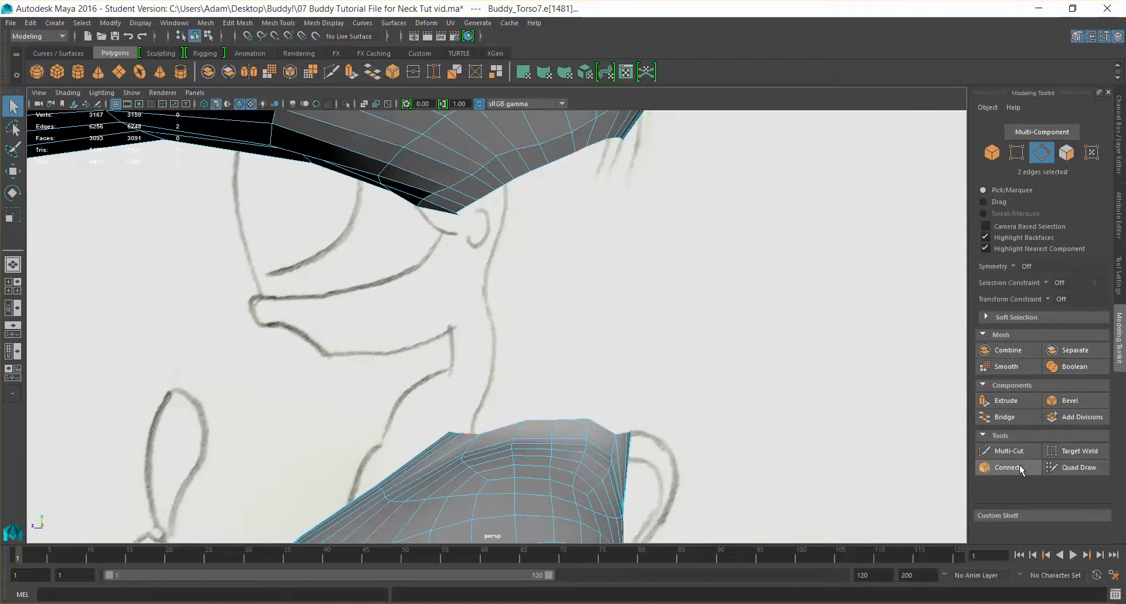
{"action": "left_click", "coordinate": [1004, 416]}
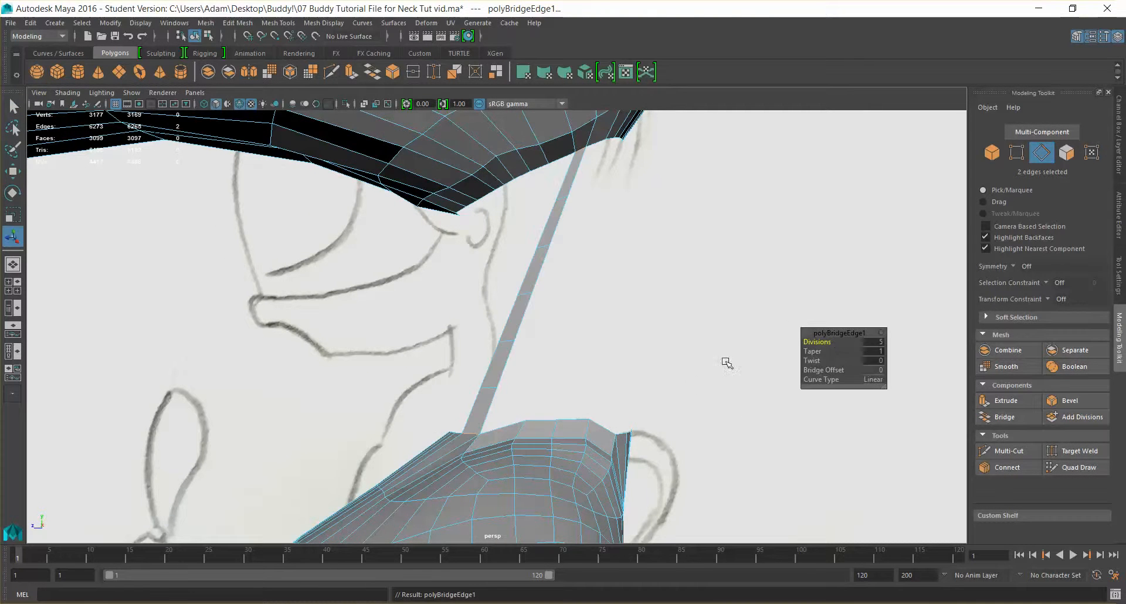
{"action": "left_click_drag", "start_coordinate": [816, 342], "coordinate": [788, 345]}
- Bridge the next four edges along the side of the torso's opening to the matching four head edges, with 0 divisions
{"action": "left_click_drag", "start_coordinate": [699, 365], "coordinate": [634, 389], "text": "alt"}
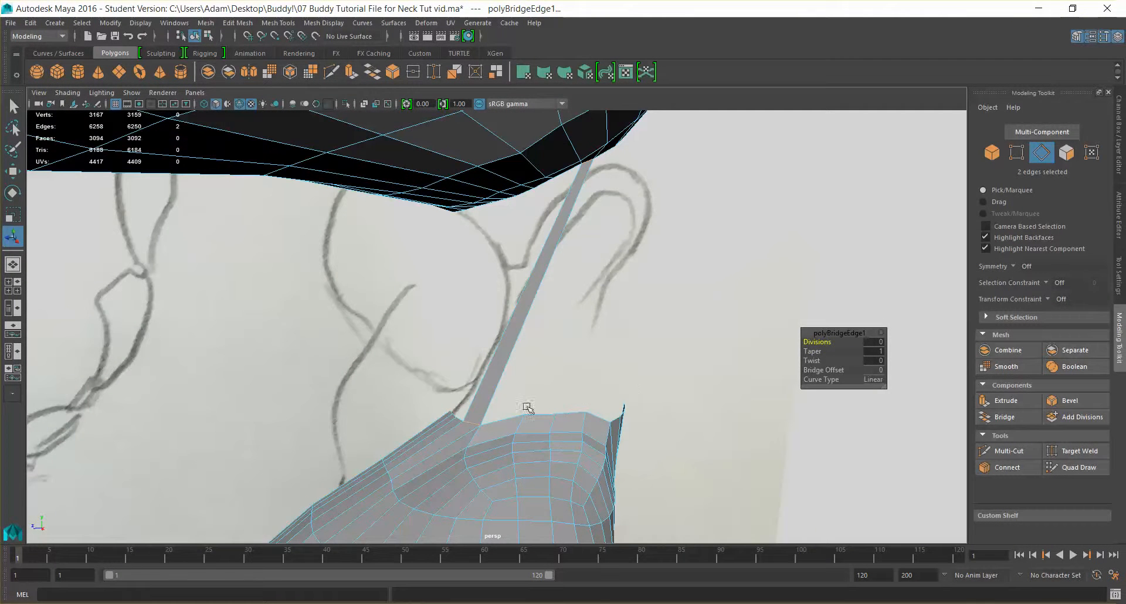
{"action": "left_click", "coordinate": [499, 420]}
{"action": "left_click", "coordinate": [582, 414], "text": "shift"}
{"action": "left_click_drag", "start_coordinate": [704, 371], "coordinate": [621, 365], "text": "alt"}
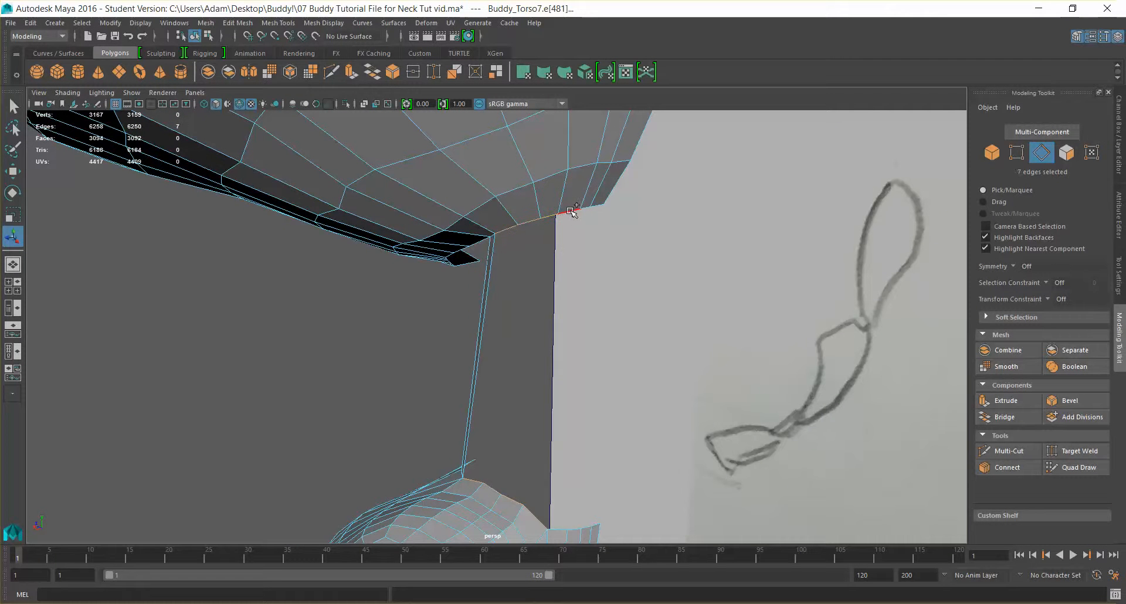
{"action": "left_click", "coordinate": [1010, 418]}
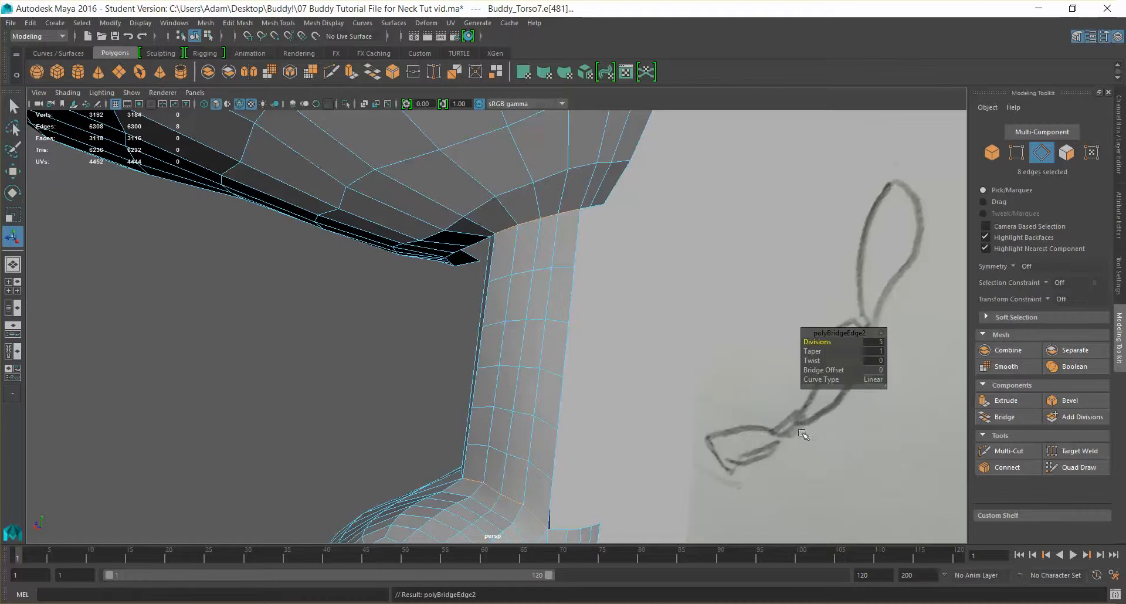
{"action": "left_click_drag", "start_coordinate": [643, 446], "coordinate": [803, 370], "text": "alt"}
{"action": "mouse_move", "coordinate": [817, 334]}
{"action": "left_mouse_down"}
{"action": "mouse_move", "coordinate": [629, 358]}
{"action": "mouse_move", "coordinate": [849, 342]}
{"action": "mouse_move", "coordinate": [713, 375]}
{"action": "mouse_move", "coordinate": [611, 366]}
{"action": "mouse_move", "coordinate": [610, 300]}
{"action": "mouse_move", "coordinate": [596, 330]}
{"action": "mouse_move", "coordinate": [584, 324]}
{"action": "left_mouse_up"}
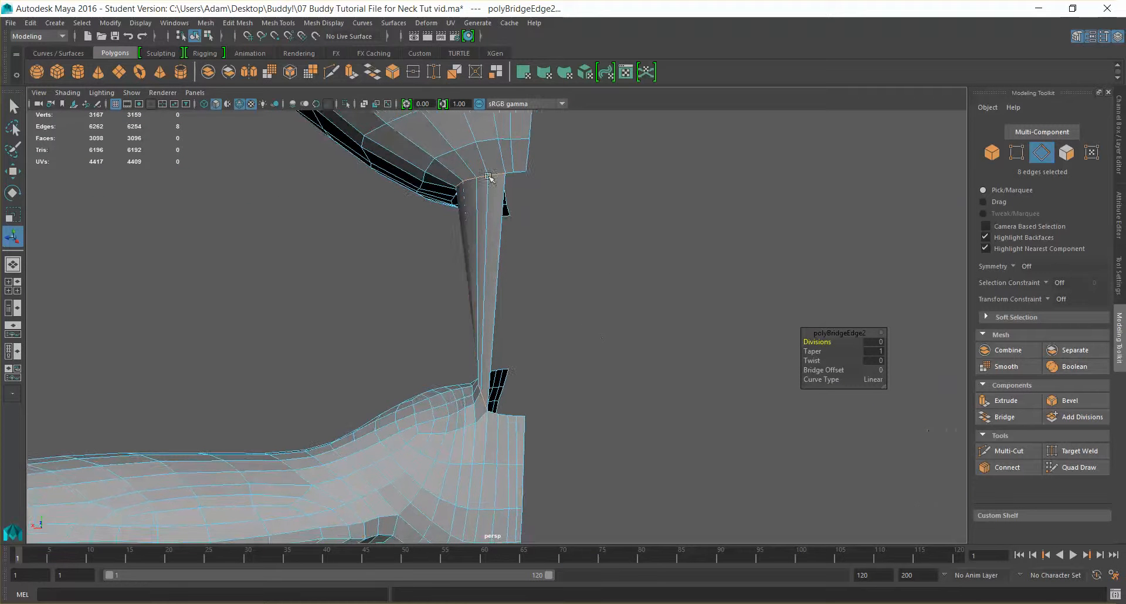
- Bridge the last two edges at the back of the head's opening to the matching two torso edges, with 0 divisions
{"action": "left_click", "coordinate": [511, 173]}
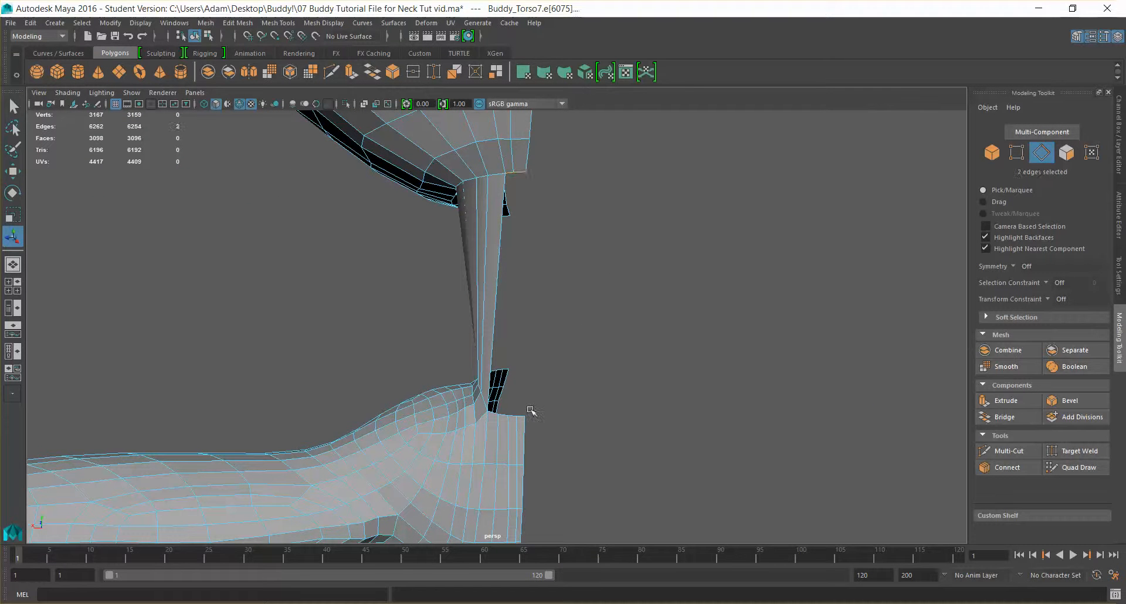
{"action": "left_click", "coordinate": [493, 414], "text": "shift"}
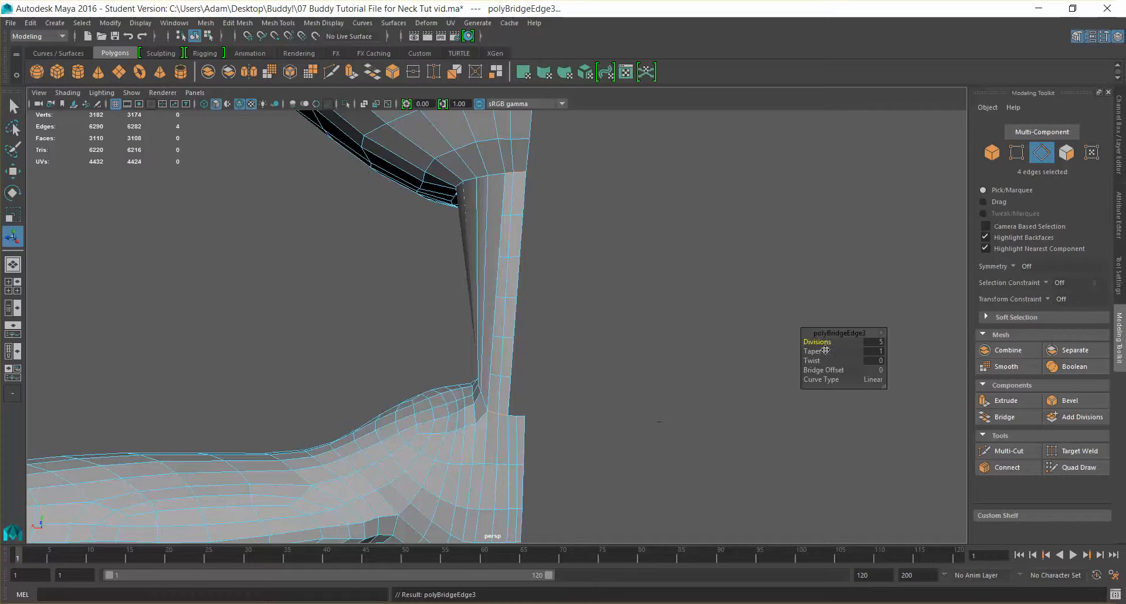
{"action": "mouse_move", "coordinate": [502, 278]}
{"action": "left_mouse_down", "text": "alt"}
{"action": "mouse_move", "coordinate": [731, 267]}
{"action": "mouse_move", "coordinate": [569, 292]}
{"action": "mouse_move", "coordinate": [563, 334]}
{"action": "left_mouse_up", "text": "alt"}
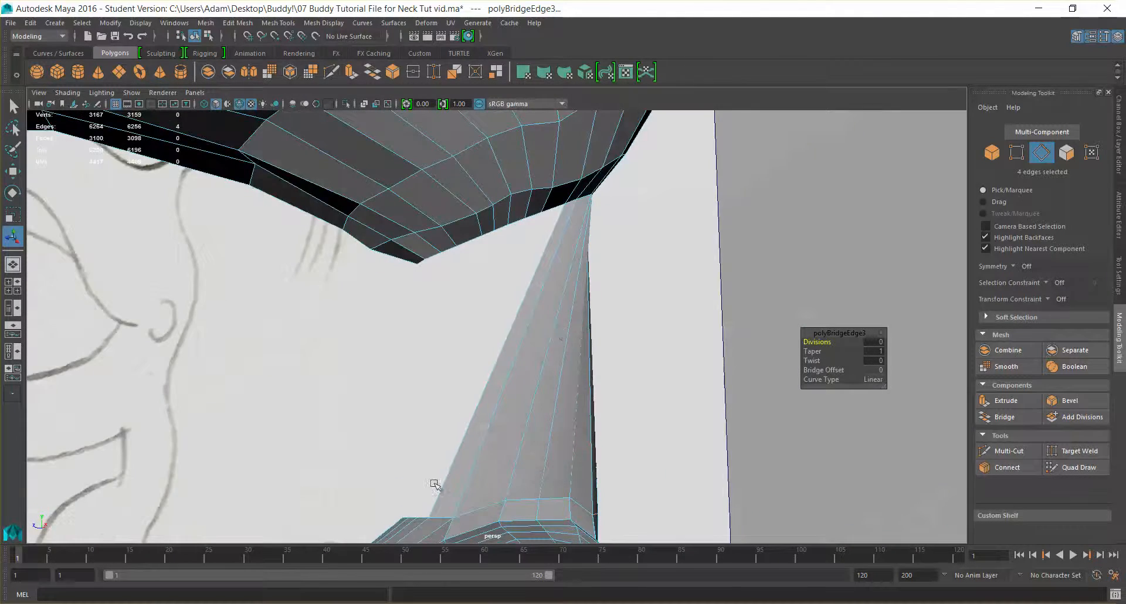
- Bridge the next three edges along the front of the torso's opening to three edges on the side of the head's opening, with 0 divisions
{"action": "left_click_drag", "start_coordinate": [458, 534], "coordinate": [475, 546], "text": "alt"}
{"action": "left_click", "coordinate": [425, 514]}
{"action": "left_click", "coordinate": [410, 511], "text": "shift"}
{"action": "left_click", "coordinate": [404, 510], "text": "shift"}
{"action": "left_click_drag", "start_coordinate": [502, 494], "coordinate": [540, 307], "text": "alt"}
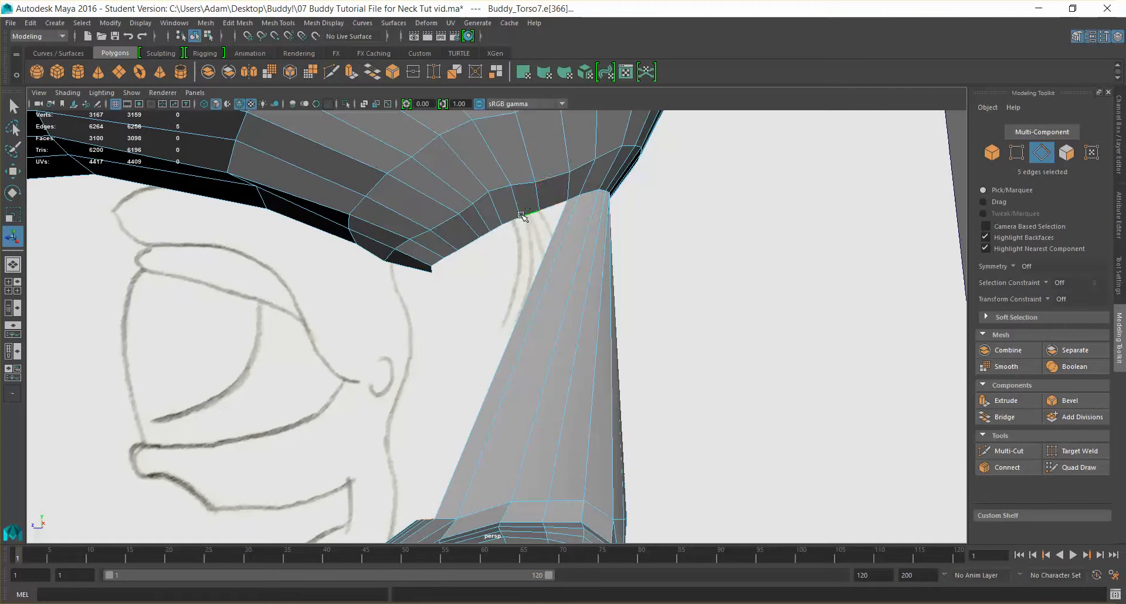
{"action": "mouse_move", "coordinate": [557, 268]}
{"action": "left_mouse_down", "text": "alt"}
{"action": "mouse_move", "coordinate": [611, 317]}
{"action": "mouse_move", "coordinate": [783, 331]}
{"action": "left_mouse_up", "text": "alt"}
{"action": "left_click", "coordinate": [1004, 417]}
{"action": "left_click_drag", "start_coordinate": [818, 344], "coordinate": [791, 345]}
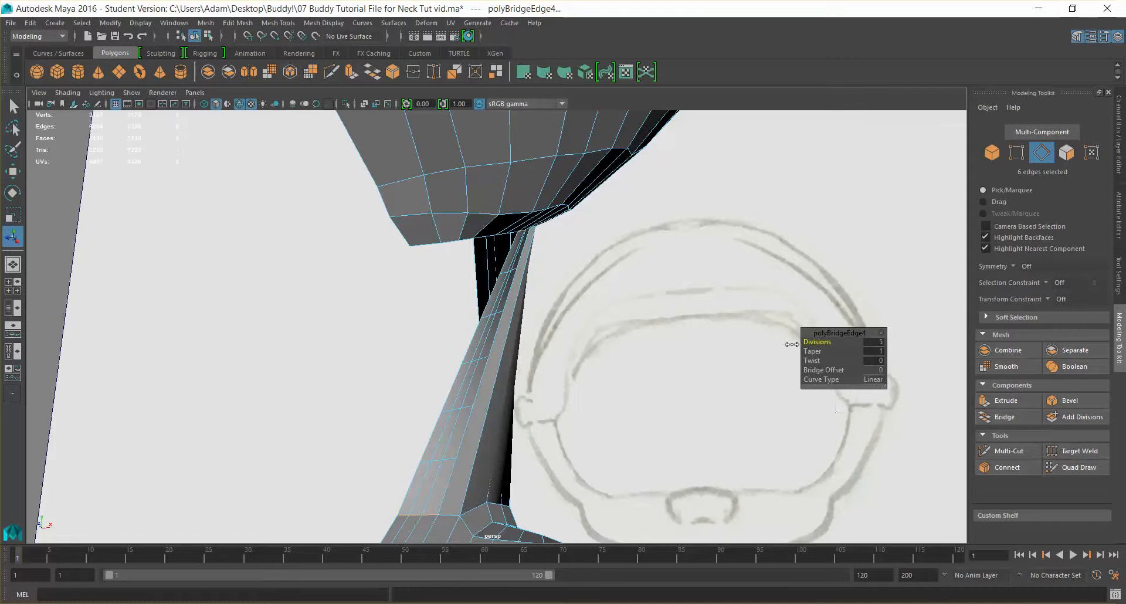
- Examine the remaining unbridged edges at the front of the head's opening from several angles
{"action": "left_click_drag", "start_coordinate": [689, 348], "coordinate": [477, 297], "text": "alt"}
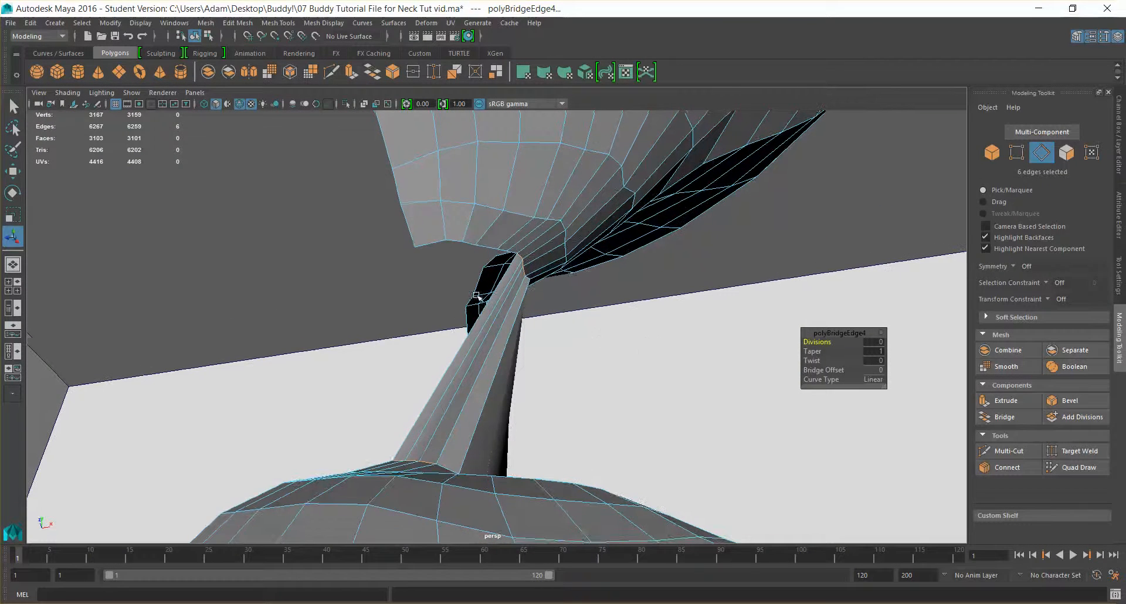
{"action": "left_click", "coordinate": [455, 240]}
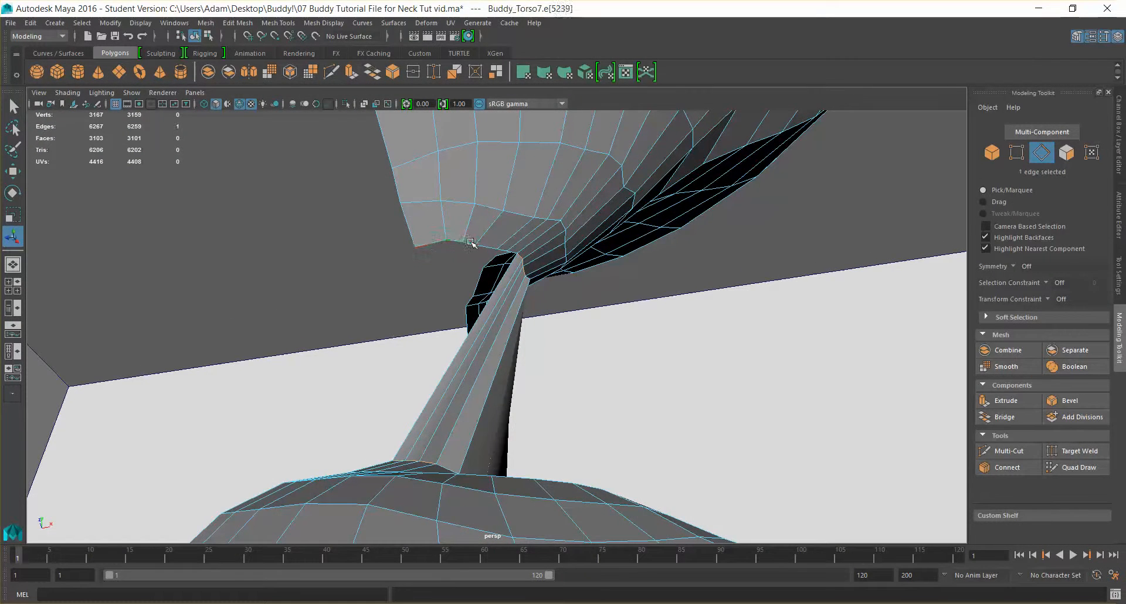
{"action": "left_click", "coordinate": [505, 249]}
{"action": "left_click", "coordinate": [513, 253]}
{"action": "mouse_move", "coordinate": [648, 352]}
{"action": "left_mouse_down", "text": "alt"}
{"action": "mouse_move", "coordinate": [726, 342]}
{"action": "mouse_move", "coordinate": [658, 362]}
{"action": "mouse_move", "coordinate": [696, 378]}
{"action": "mouse_move", "coordinate": [651, 412]}
{"action": "mouse_move", "coordinate": [548, 433]}
{"action": "mouse_move", "coordinate": [659, 408]}
{"action": "mouse_move", "coordinate": [641, 403]}
{"action": "mouse_move", "coordinate": [650, 421]}
{"action": "left_mouse_up", "text": "alt"}
{"action": "mouse_move", "coordinate": [645, 420]}
{"action": "left_mouse_down", "text": "alt"}
{"action": "mouse_move", "coordinate": [674, 412]}
{"action": "mouse_move", "coordinate": [681, 397]}
{"action": "mouse_move", "coordinate": [613, 427]}
{"action": "mouse_move", "coordinate": [794, 420]}
{"action": "mouse_move", "coordinate": [598, 334]}
{"action": "left_mouse_up", "text": "alt"}
{"action": "mouse_move", "coordinate": [608, 287]}
{"action": "left_mouse_down", "text": "alt"}
{"action": "mouse_move", "coordinate": [520, 286]}
{"action": "mouse_move", "coordinate": [397, 187]}
{"action": "mouse_move", "coordinate": [518, 332]}
{"action": "mouse_move", "coordinate": [493, 339]}
{"action": "left_mouse_up", "text": "alt"}
{"action": "left_click", "coordinate": [417, 200]}
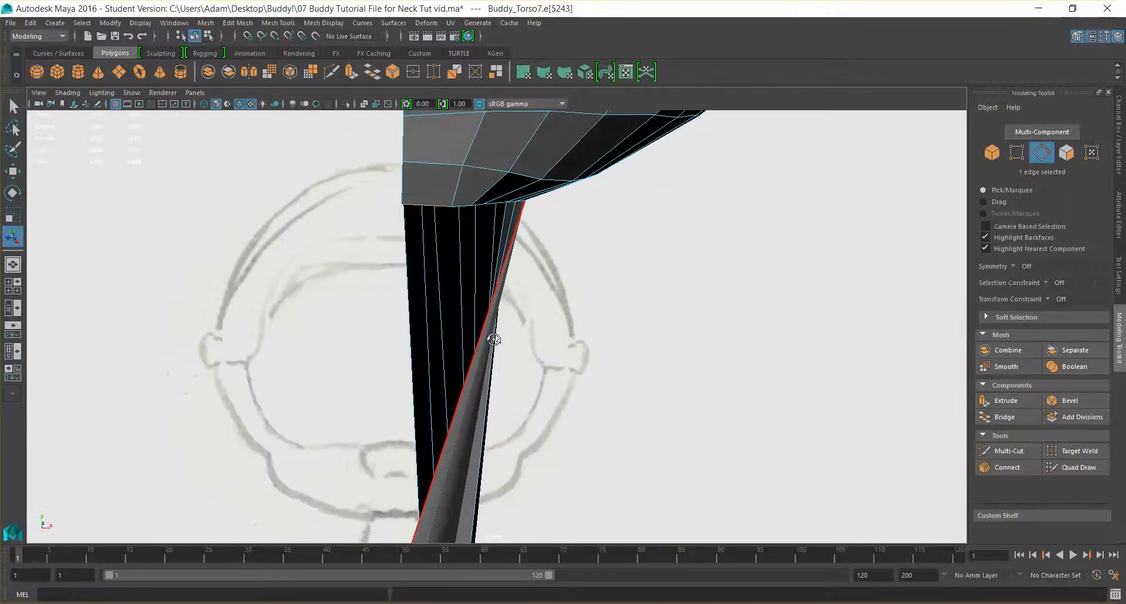
- Switch to the orthographic front view and frame the gap between the head's opening and the torso
{"action": "left_click", "coordinate": [194, 93]}
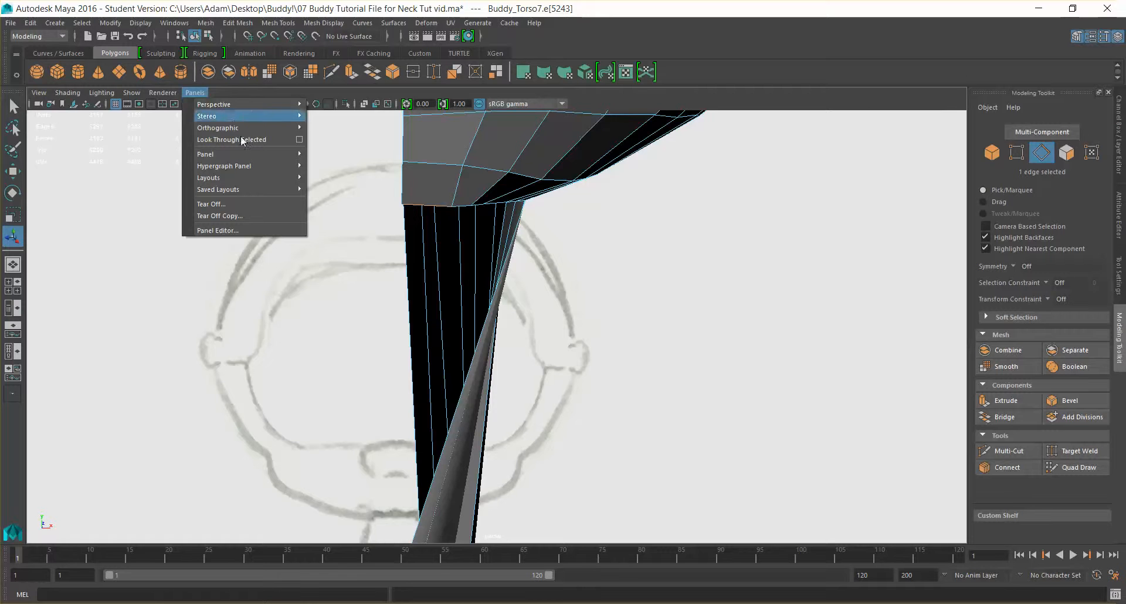
{"action": "mouse_move", "coordinate": [246, 130]}
{"action": "left_click", "coordinate": [343, 129]}
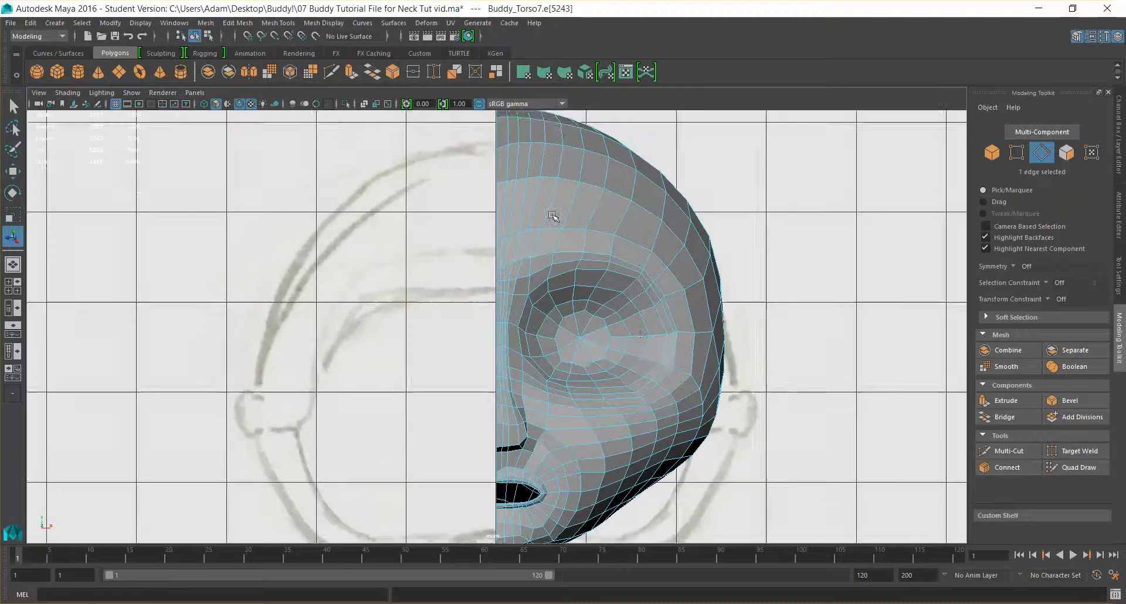
{"action": "scroll", "coordinate": [633, 405], "scroll_direction": "down", "scroll_amount": 3}
{"action": "scroll", "coordinate": [583, 239], "scroll_direction": "up", "scroll_amount": 4}
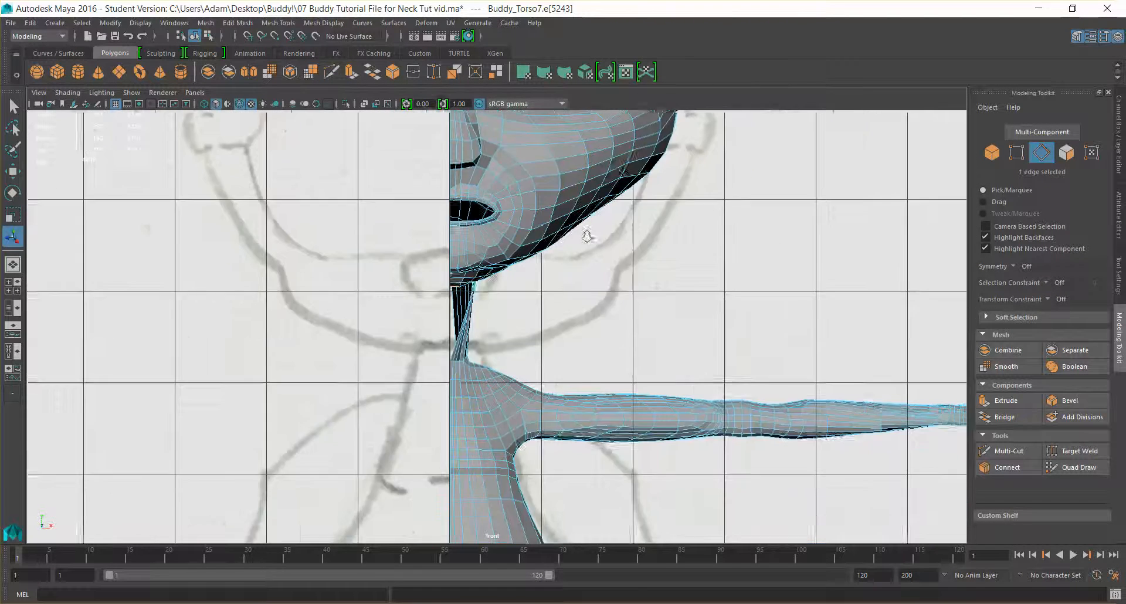
{"action": "scroll", "coordinate": [528, 267], "scroll_direction": "down", "scroll_amount": 3}
{"action": "scroll", "coordinate": [521, 269], "scroll_direction": "up", "scroll_amount": 7}
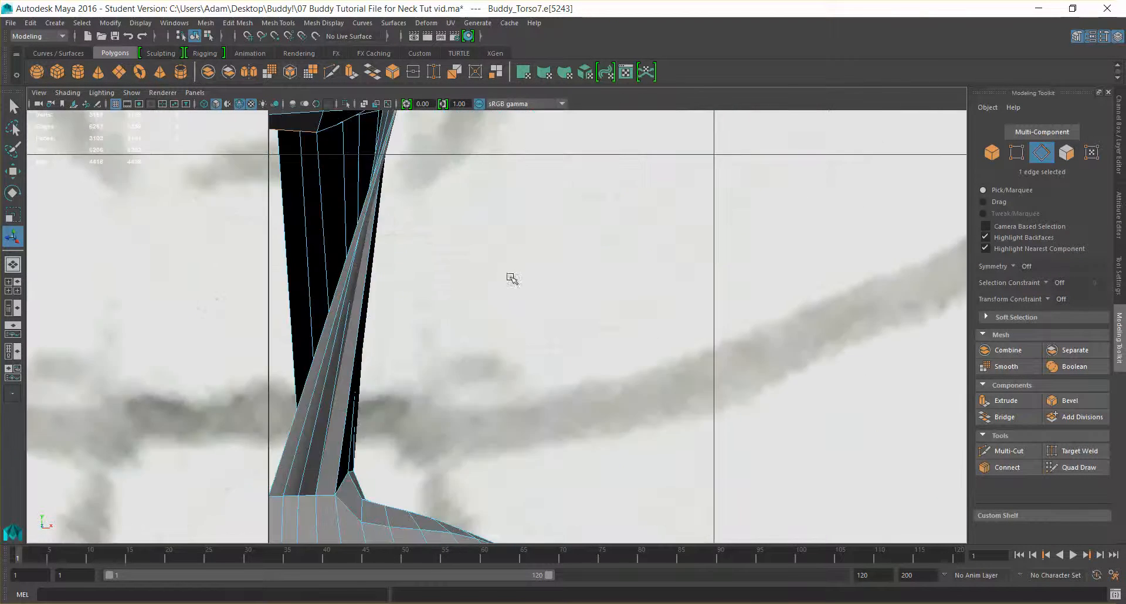
{"action": "scroll", "coordinate": [719, 405], "scroll_direction": "down", "scroll_amount": 5}
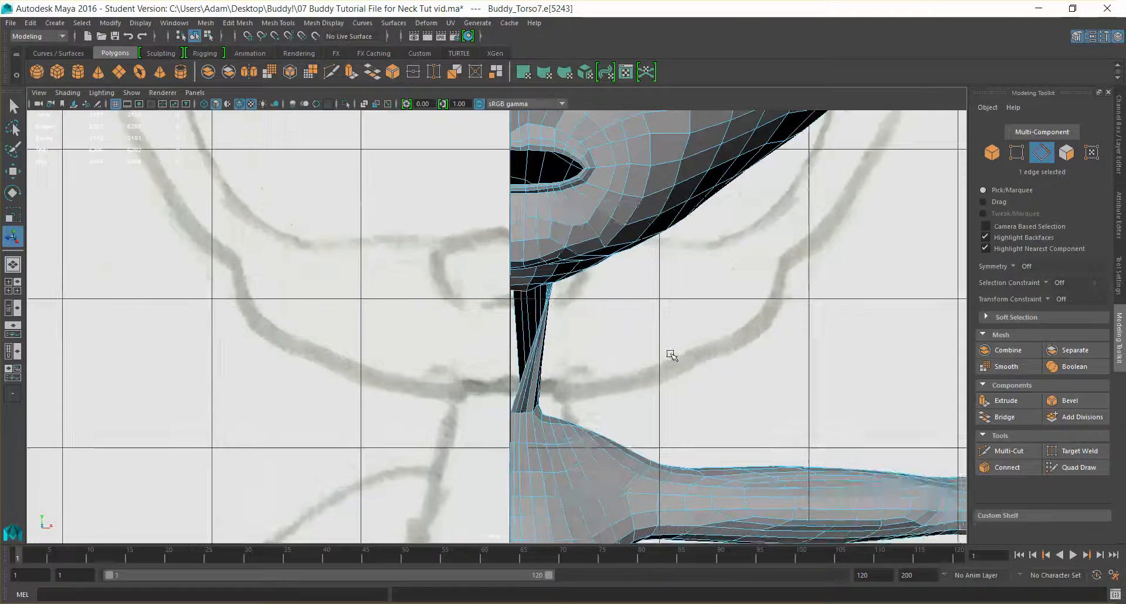
{"action": "scroll", "coordinate": [673, 351], "scroll_direction": "up", "scroll_amount": 6}
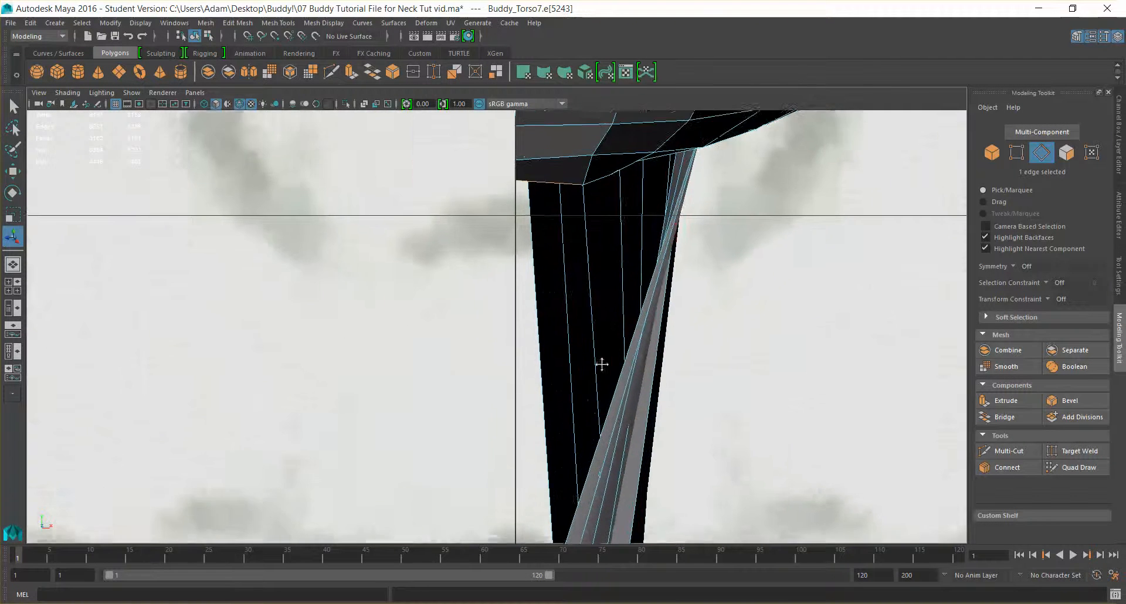
{"action": "middle_click_drag", "start_coordinate": [467, 281], "coordinate": [509, 252], "text": "alt"}
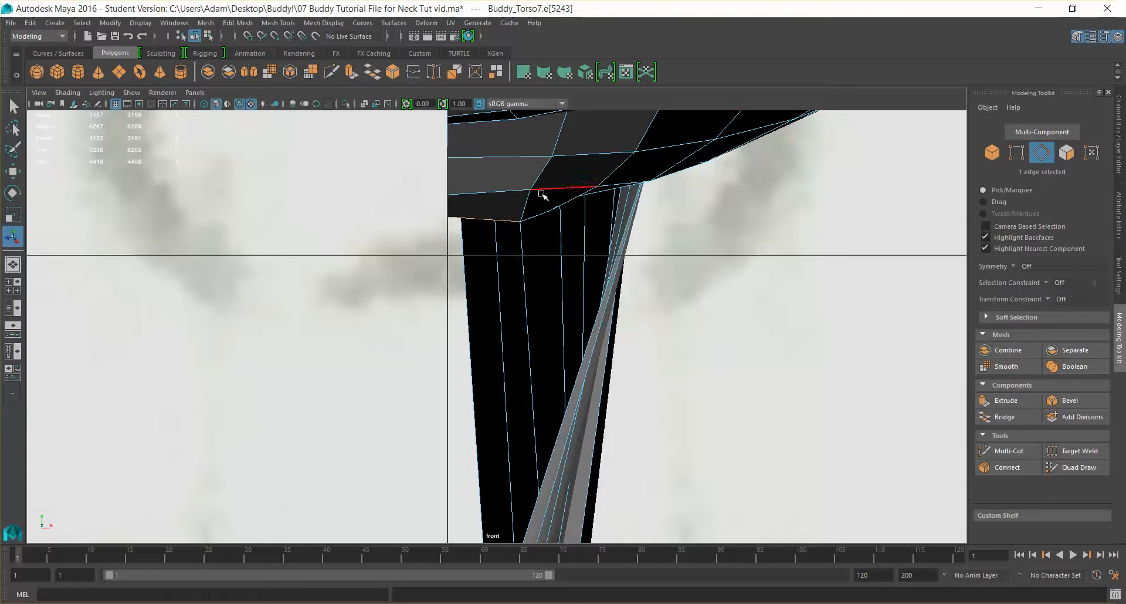
- Lower the centre-line vertex at the front of the head's opening, and slightly lower a vertex further along the same rim
{"action": "right_click_drag", "start_coordinate": [460, 218], "coordinate": [447, 214]}
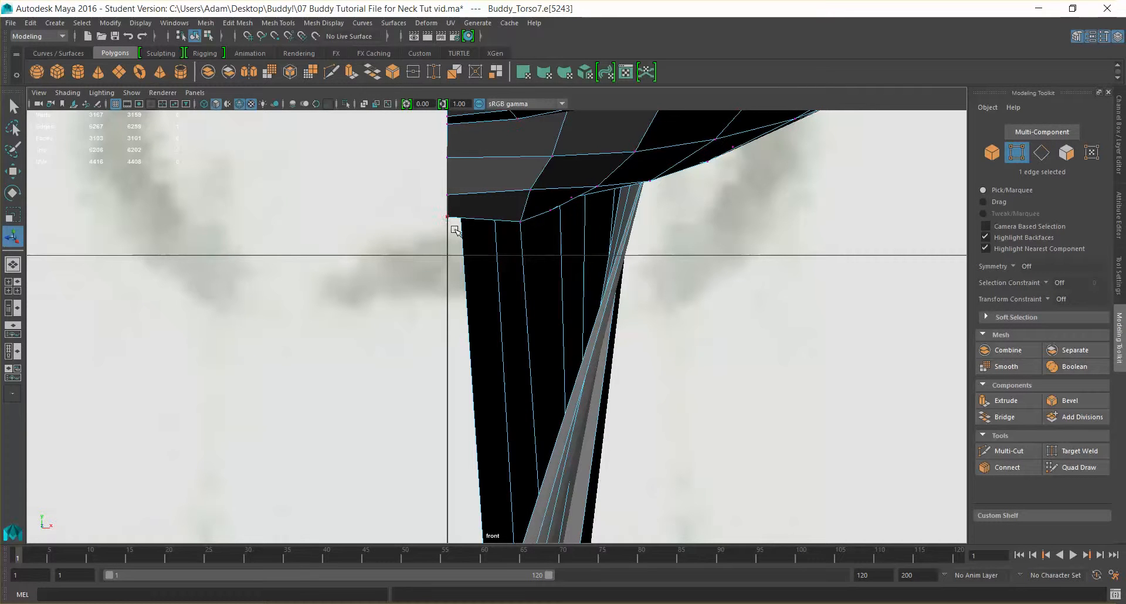
{"action": "key", "text": "w"}
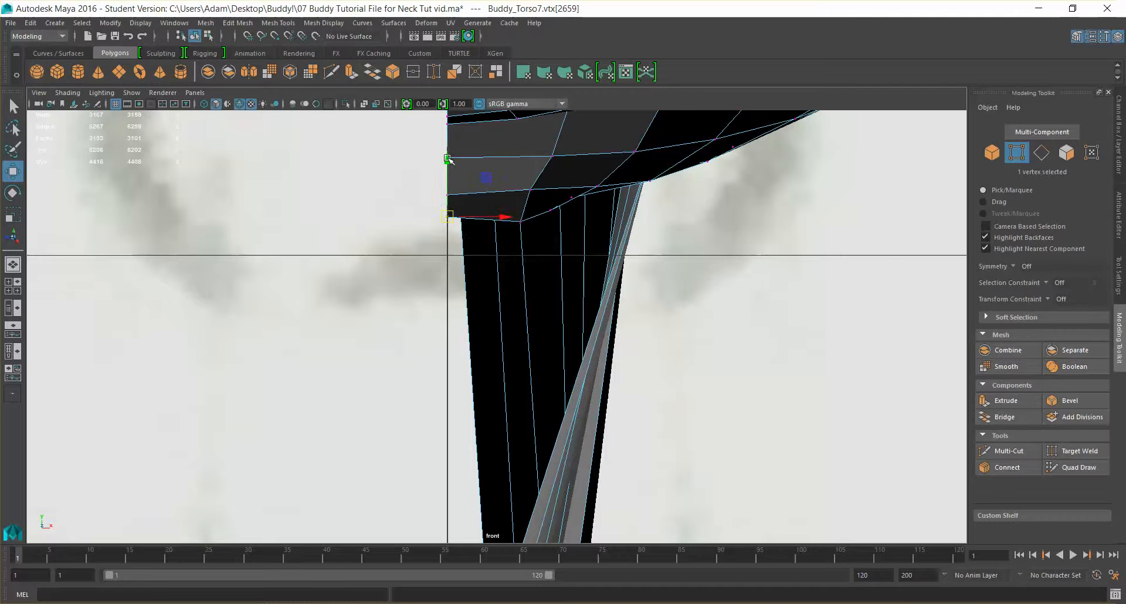
{"action": "left_click_drag", "start_coordinate": [448, 160], "coordinate": [449, 183]}
{"action": "left_click", "coordinate": [570, 197]}
{"action": "left_click_drag", "start_coordinate": [571, 143], "coordinate": [573, 152]}
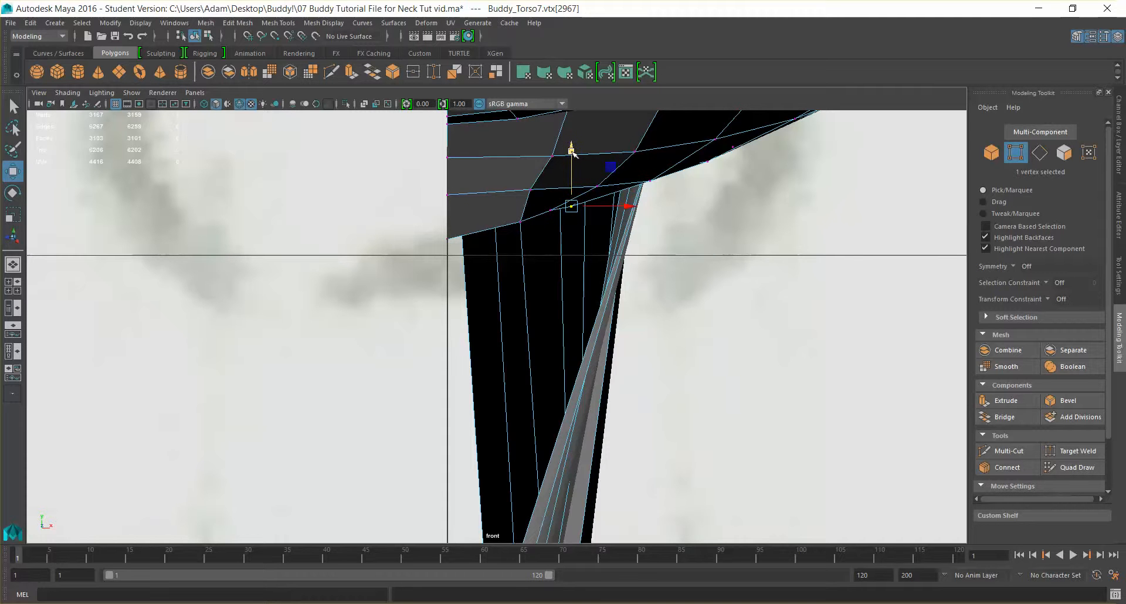
{"action": "key", "text": "super"}
{"action": "key", "text": "super"}
{"action": "key", "text": "ctrl+z"}
{"action": "middle_click_drag", "start_coordinate": [516, 274], "coordinate": [553, 258], "text": "alt"}
{"action": "key", "text": "F8"}
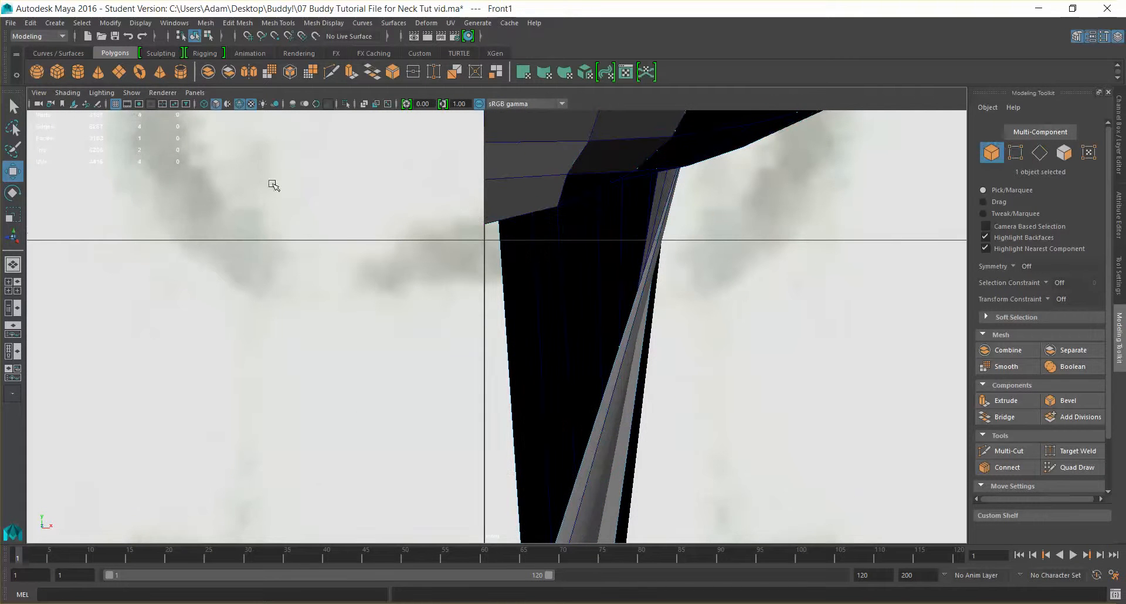
{"action": "left_click", "coordinate": [194, 92]}
{"action": "mouse_move", "coordinate": [280, 104]}
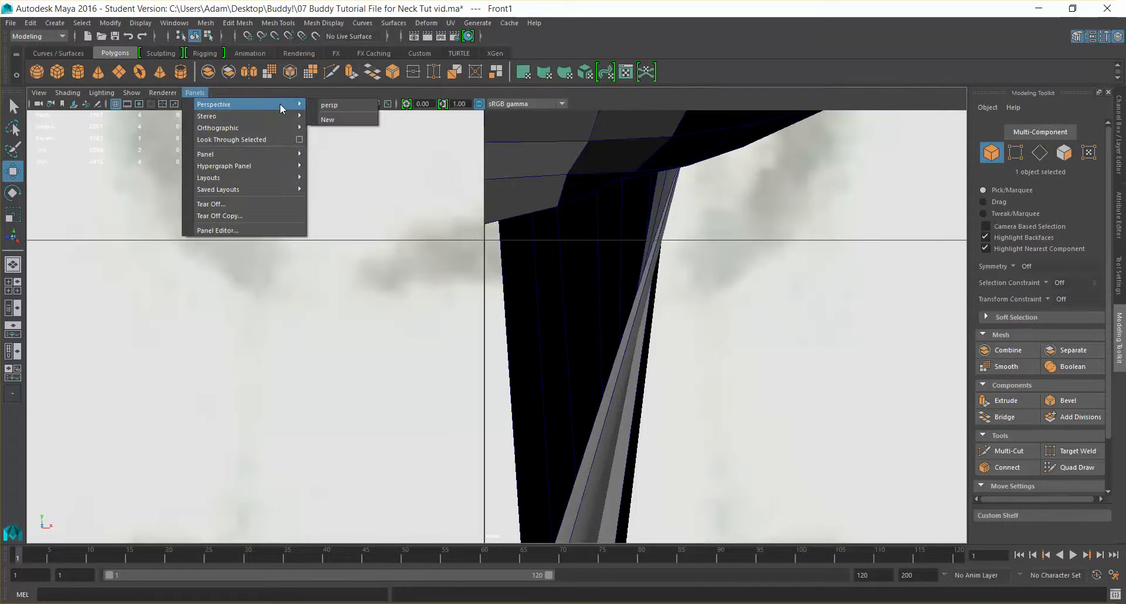
{"action": "right_click", "coordinate": [506, 192]}
{"action": "right_click_drag", "start_coordinate": [506, 193], "coordinate": [507, 166]}
{"action": "left_click", "coordinate": [512, 213]}
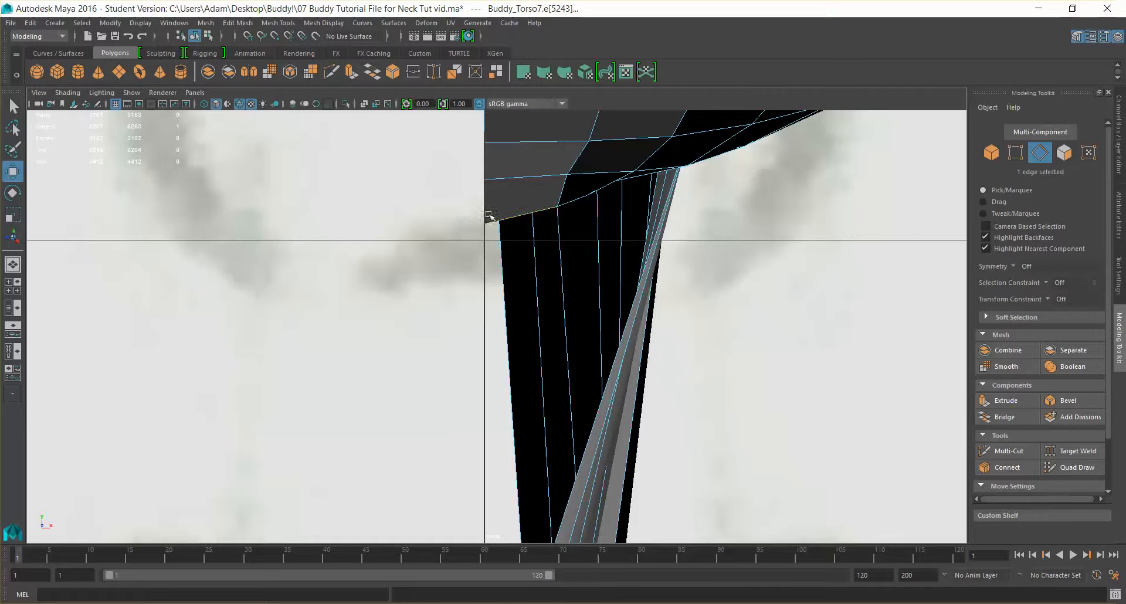
{"action": "left_click", "coordinate": [1003, 404]}
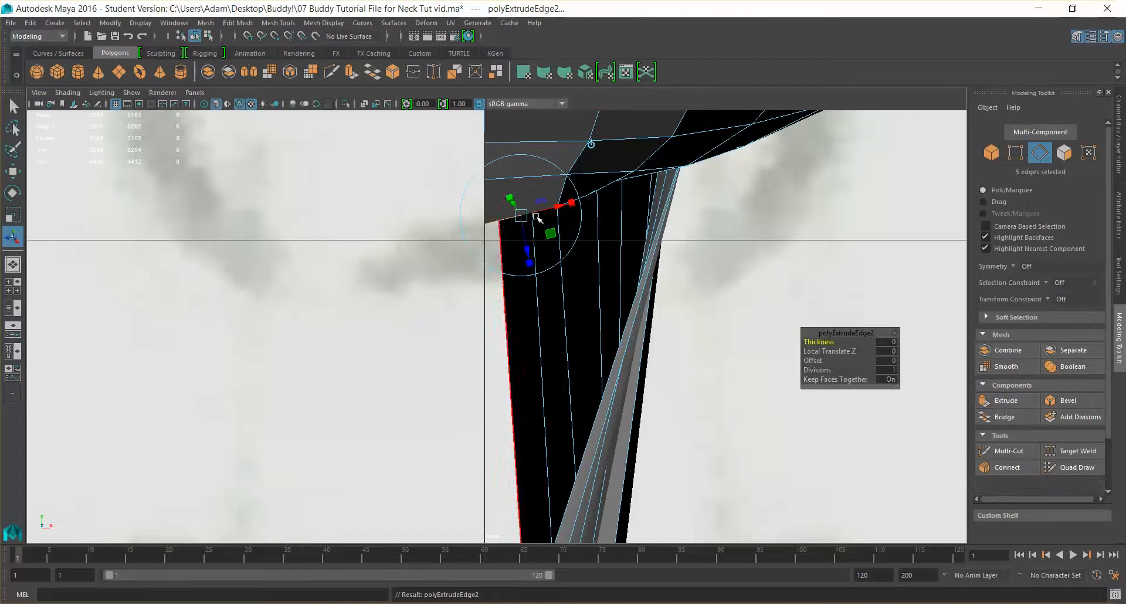
{"action": "key", "text": "w"}
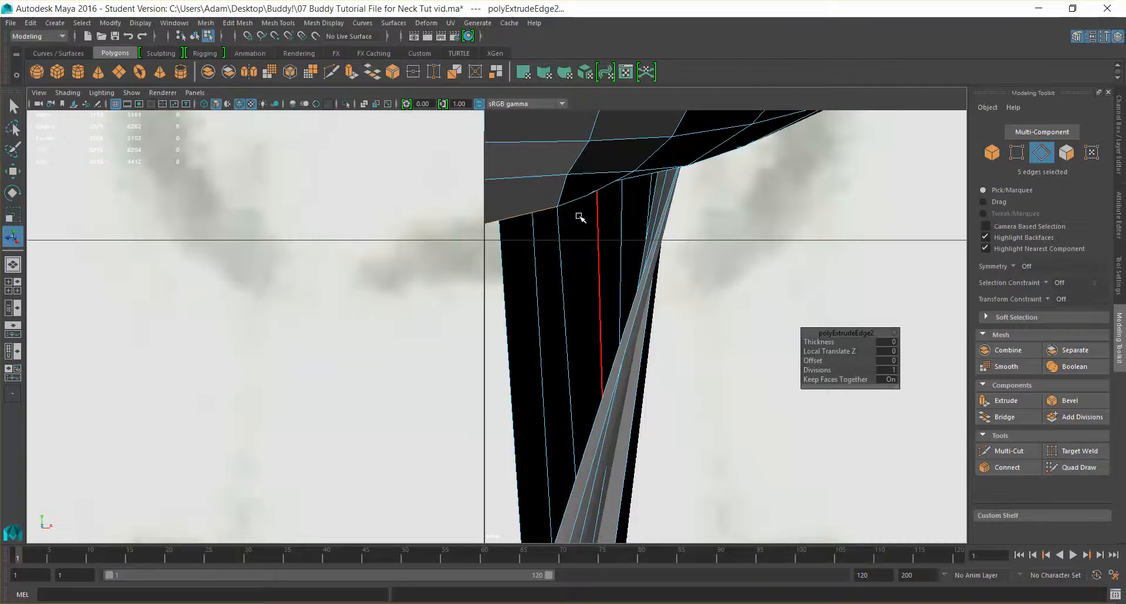
{"action": "scroll", "coordinate": [580, 218], "scroll_direction": "down", "scroll_amount": 5}
{"action": "left_click_drag", "start_coordinate": [478, 409], "coordinate": [490, 435]}
{"action": "left_click", "coordinate": [556, 405]}
{"action": "middle_click_drag", "start_coordinate": [583, 372], "coordinate": [567, 229], "text": "alt"}
{"action": "scroll", "coordinate": [554, 303], "scroll_direction": "up", "scroll_amount": 2}
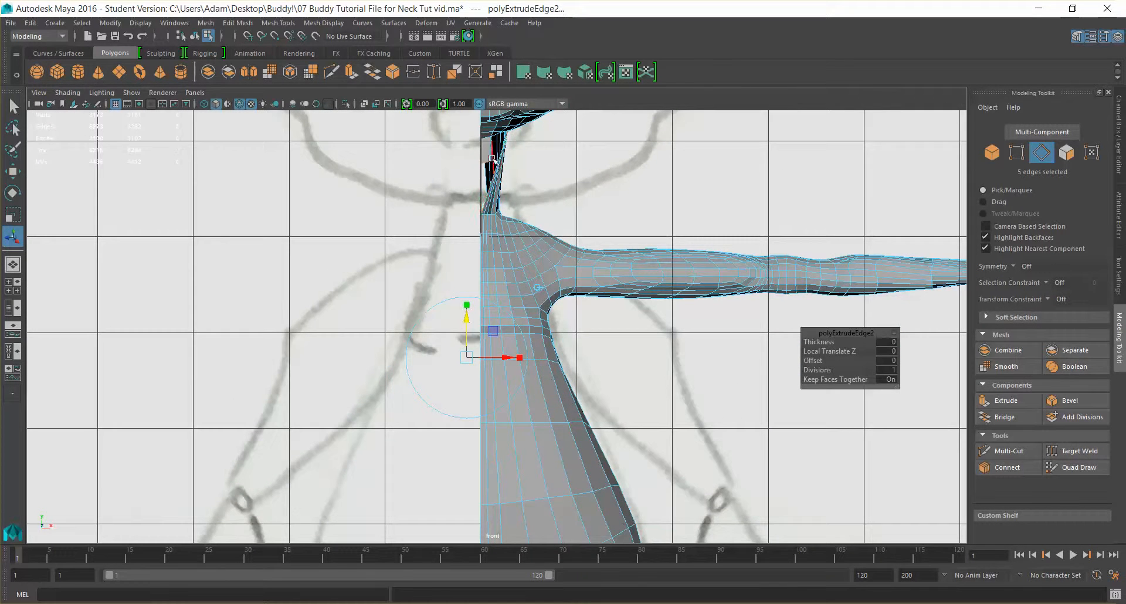
{"action": "key", "text": "w"}
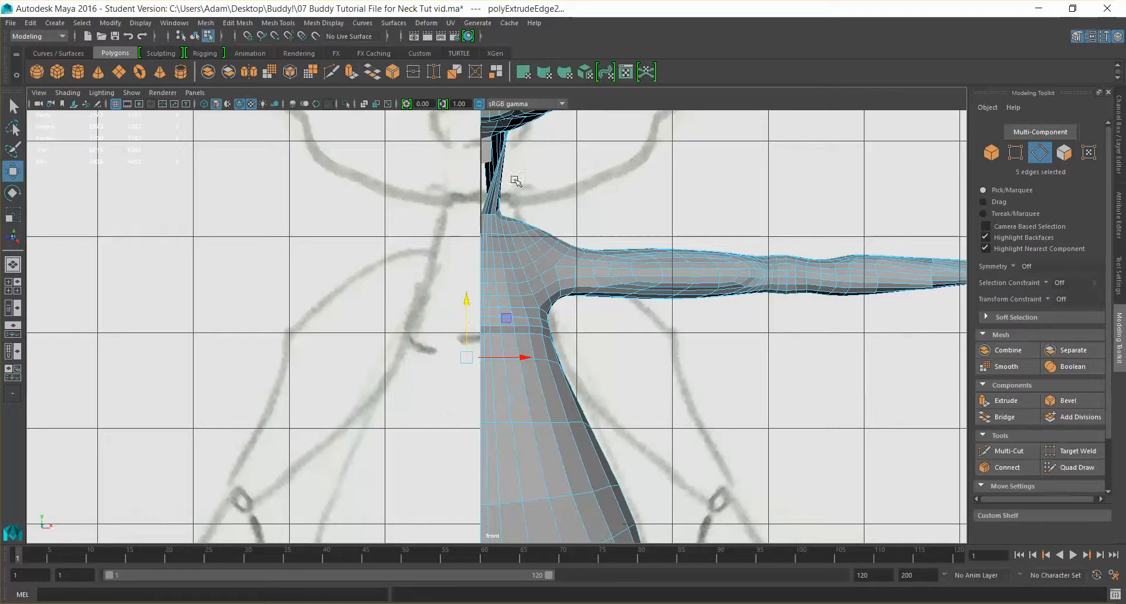
{"action": "left_click", "coordinate": [490, 164]}
{"action": "scroll", "coordinate": [622, 157], "scroll_direction": "up", "scroll_amount": 2}
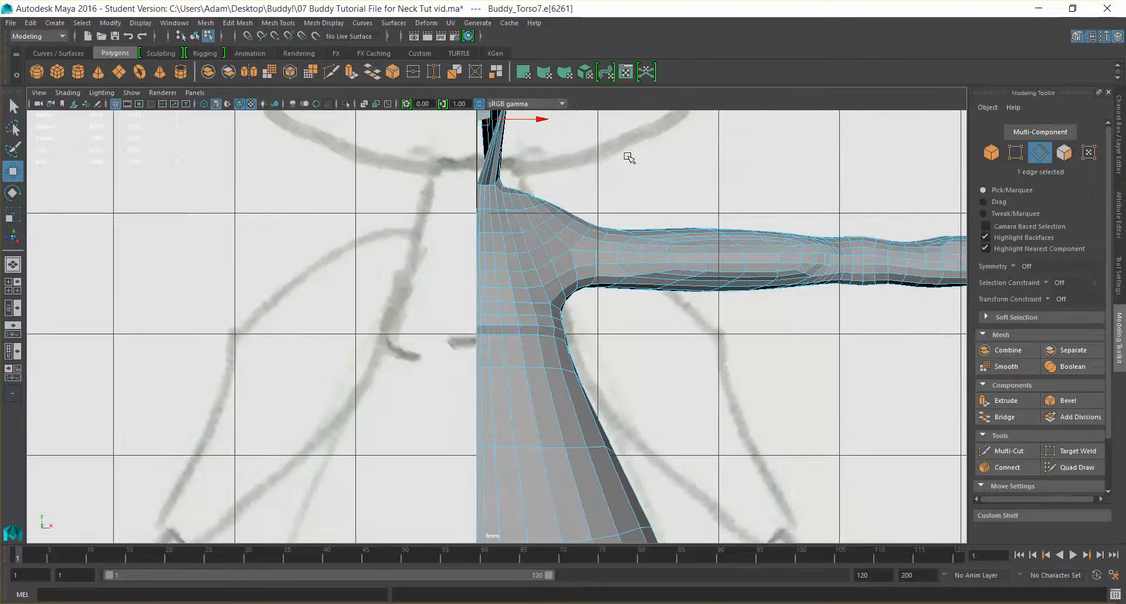
{"action": "key", "text": "ctrl+z"}
{"action": "key", "text": "ctrl+z"}
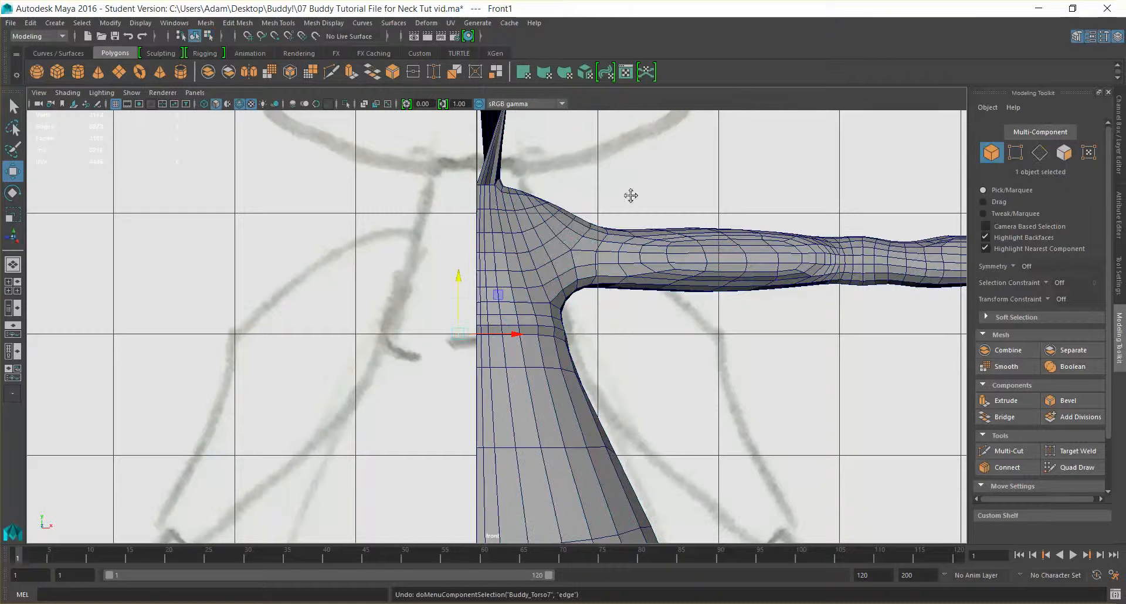
{"action": "middle_click_drag", "start_coordinate": [635, 185], "coordinate": [627, 291], "text": "alt"}
{"action": "key", "text": "ctrl+z"}
{"action": "scroll", "coordinate": [593, 253], "scroll_direction": "up", "scroll_amount": 3}
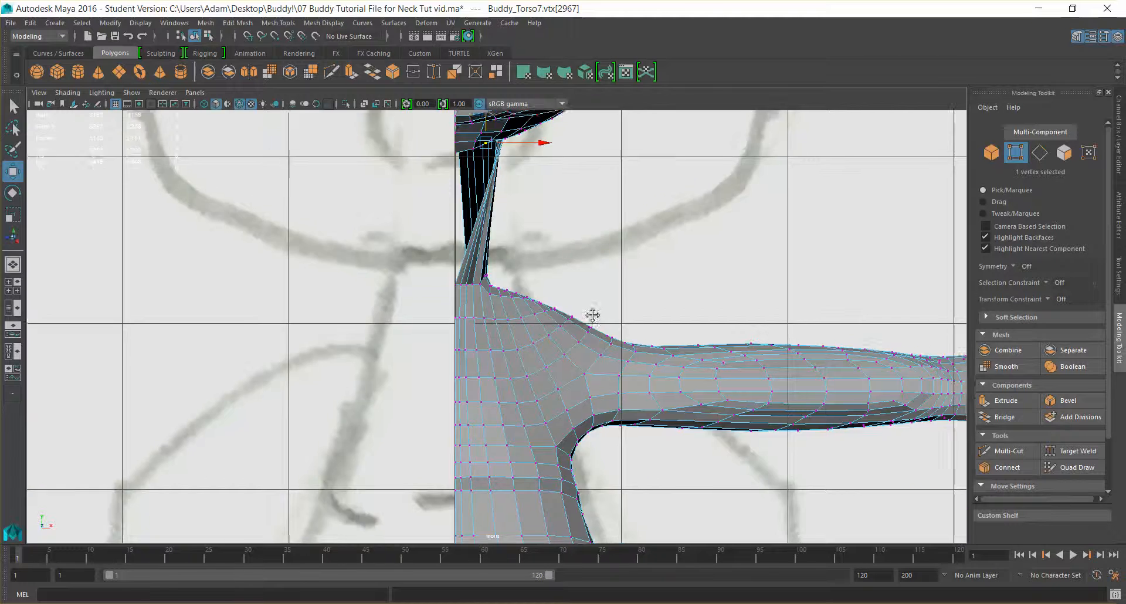
- Extrude the centre front edge of the head's opening straight down along the world vertical axis
{"action": "middle_click_drag", "start_coordinate": [587, 232], "coordinate": [588, 379], "text": "alt"}
{"action": "scroll", "coordinate": [589, 379], "scroll_direction": "up", "scroll_amount": 8}
{"action": "right_click", "coordinate": [443, 251]}
{"action": "left_click", "coordinate": [443, 218]}
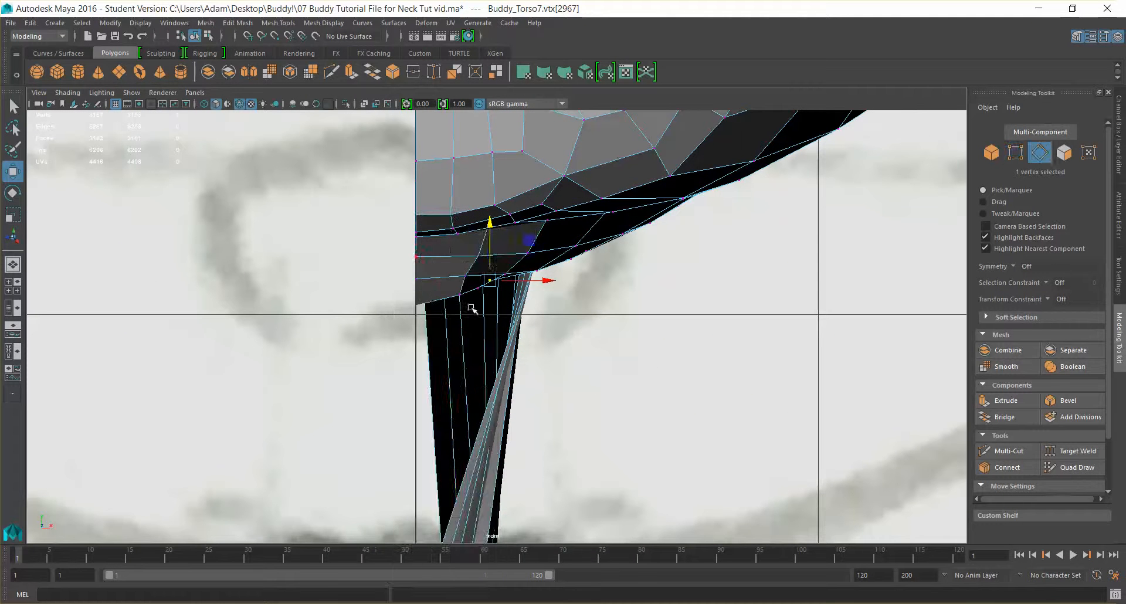
{"action": "left_click", "coordinate": [439, 302]}
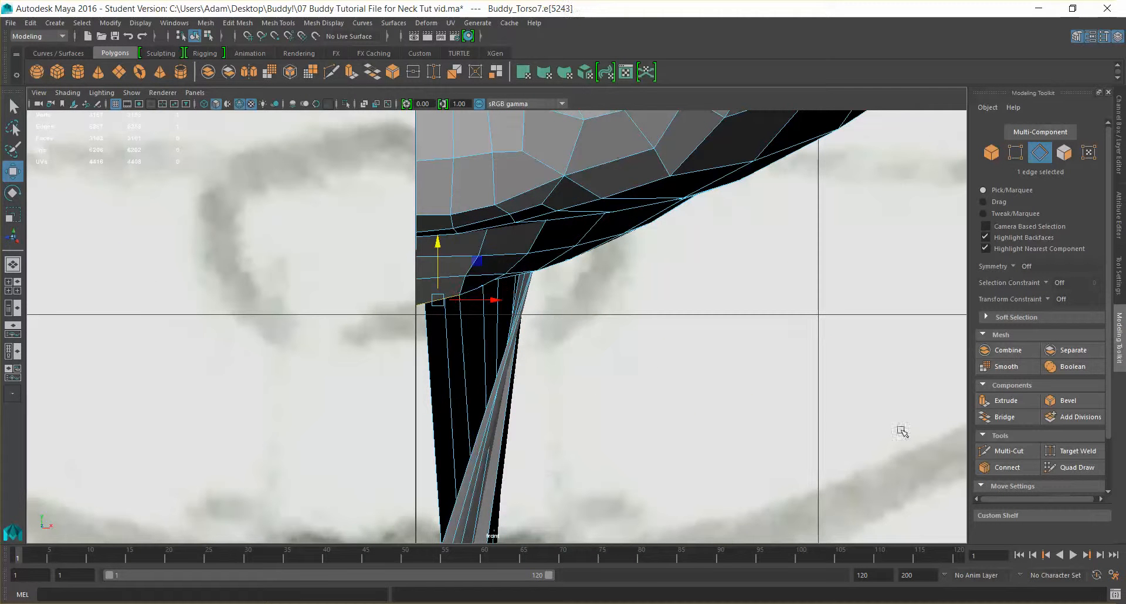
{"action": "left_click", "coordinate": [1004, 404]}
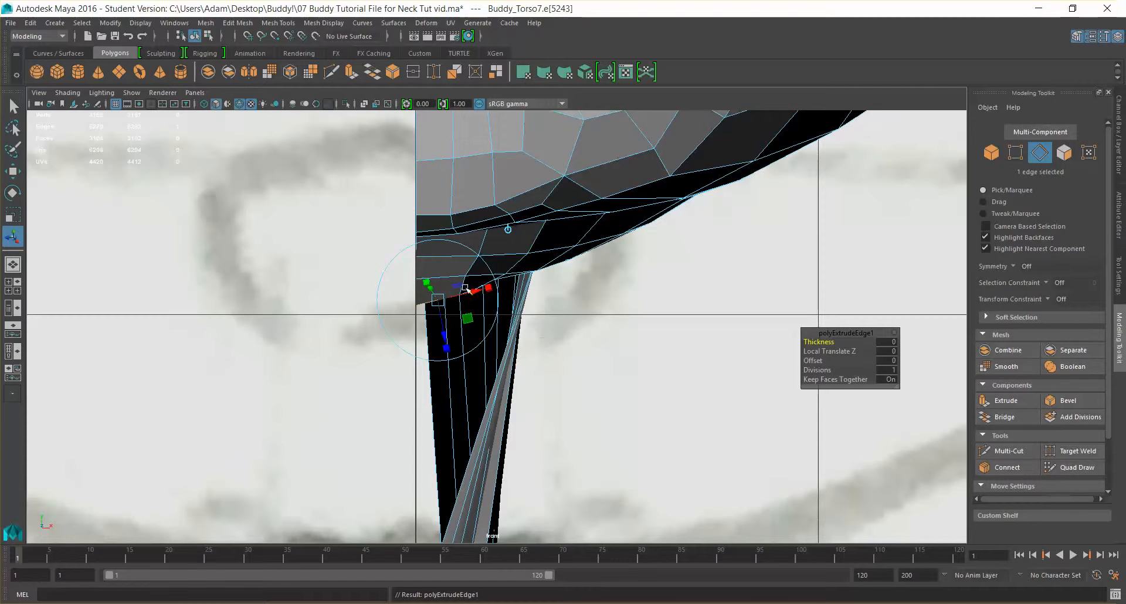
{"action": "left_click", "coordinate": [508, 230]}
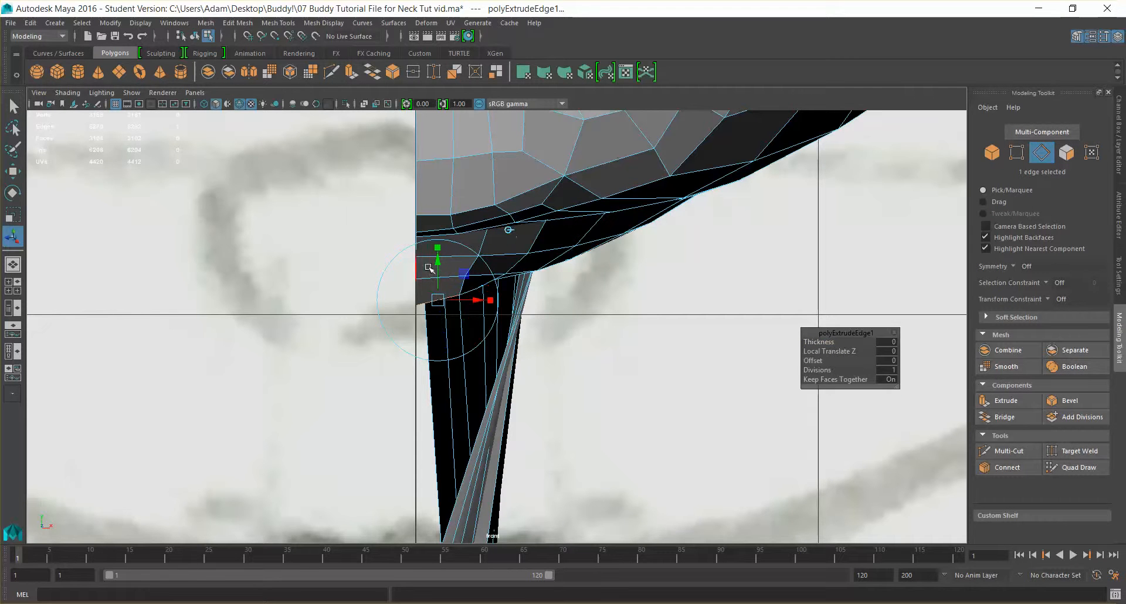
{"action": "left_click_drag", "start_coordinate": [437, 264], "coordinate": [437, 407]}
- Rotate the extruded edge until it is nearly vertical and shift it sideways to the model's centre line
{"action": "middle_click_drag", "start_coordinate": [581, 352], "coordinate": [610, 281], "text": "alt"}
{"action": "left_click_drag", "start_coordinate": [464, 331], "coordinate": [465, 274]}
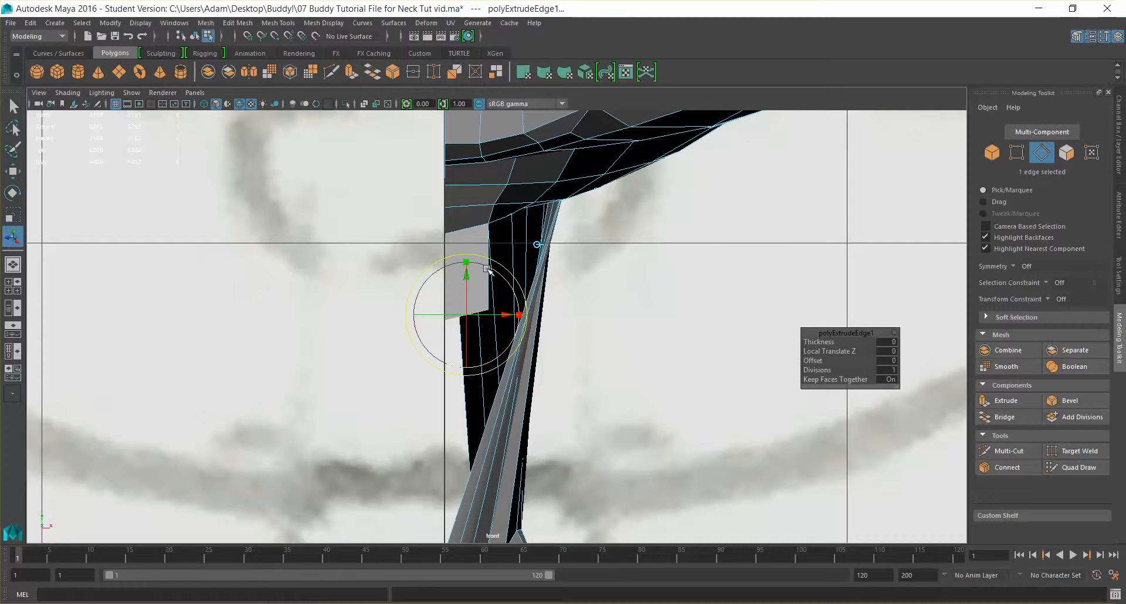
{"action": "left_click_drag", "start_coordinate": [504, 282], "coordinate": [503, 313]}
{"action": "key", "text": "w"}
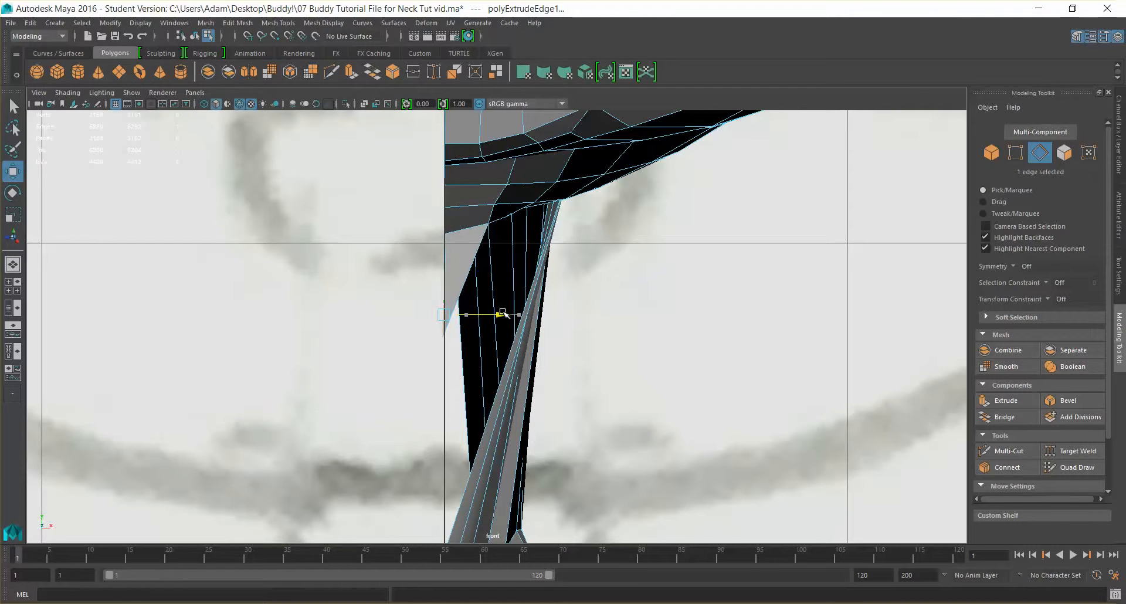
- Snap the outer vertices of the extruded front face sideways onto the model's centre line, including its lower tip
{"action": "scroll", "coordinate": [504, 310], "scroll_direction": "up", "scroll_amount": 2}
{"action": "scroll", "coordinate": [504, 310], "scroll_direction": "up", "scroll_amount": 4}
{"action": "middle_click_drag", "start_coordinate": [490, 311], "coordinate": [570, 317], "text": "alt"}
{"action": "scroll", "coordinate": [569, 316], "scroll_direction": "up", "scroll_amount": 1}
{"action": "right_click_drag", "start_coordinate": [482, 209], "coordinate": [410, 177]}
{"action": "left_click", "coordinate": [470, 241]}
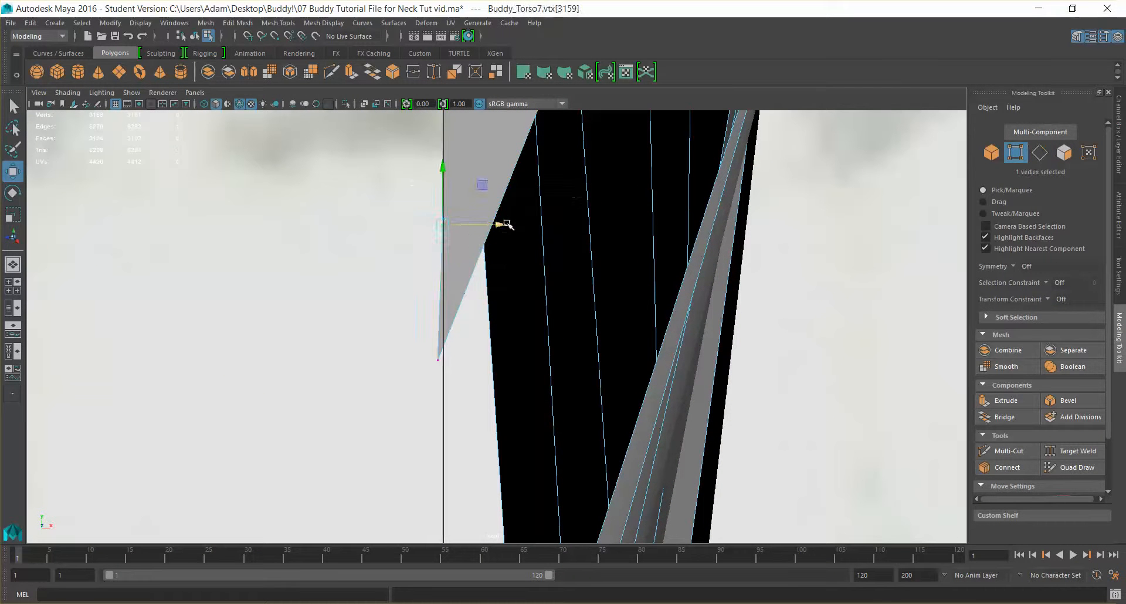
{"action": "left_click", "coordinate": [439, 359]}
{"action": "key", "text": "x"}
{"action": "left_click_drag", "start_coordinate": [495, 360], "coordinate": [514, 364]}
{"action": "scroll", "coordinate": [535, 311], "scroll_direction": "down", "scroll_amount": 8}
{"action": "scroll", "coordinate": [535, 312], "scroll_direction": "up", "scroll_amount": 10}
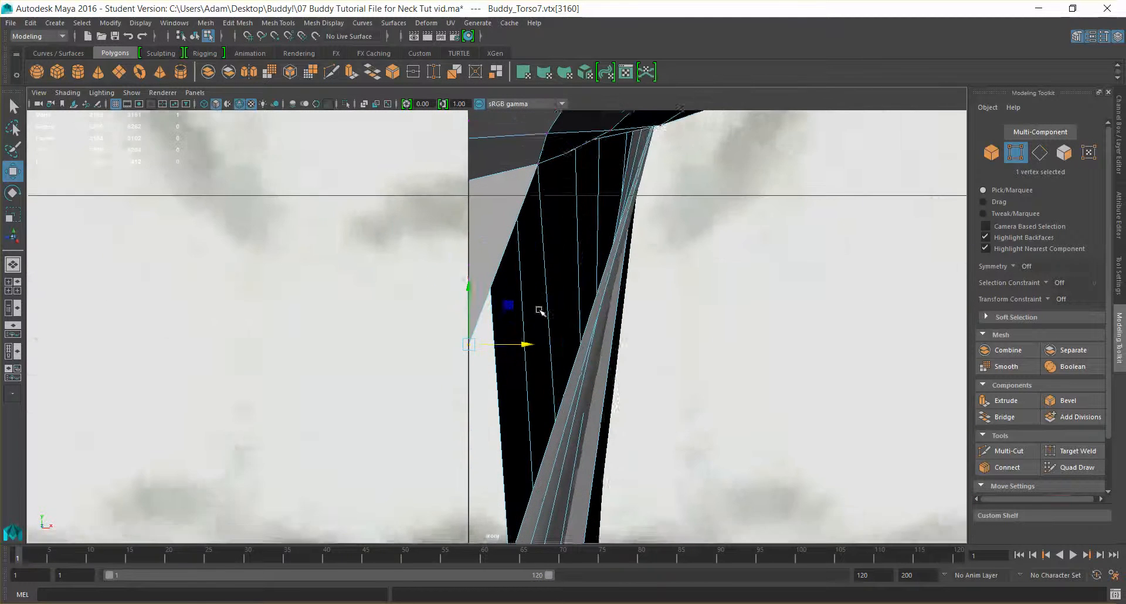
- Slide the extruded face's middle centre-line vertex upward and merge it with the head-rim vertex above, checking the remaining corner vertices
{"action": "left_click", "coordinate": [466, 272]}
{"action": "left_click_drag", "start_coordinate": [467, 220], "coordinate": [461, 159]}
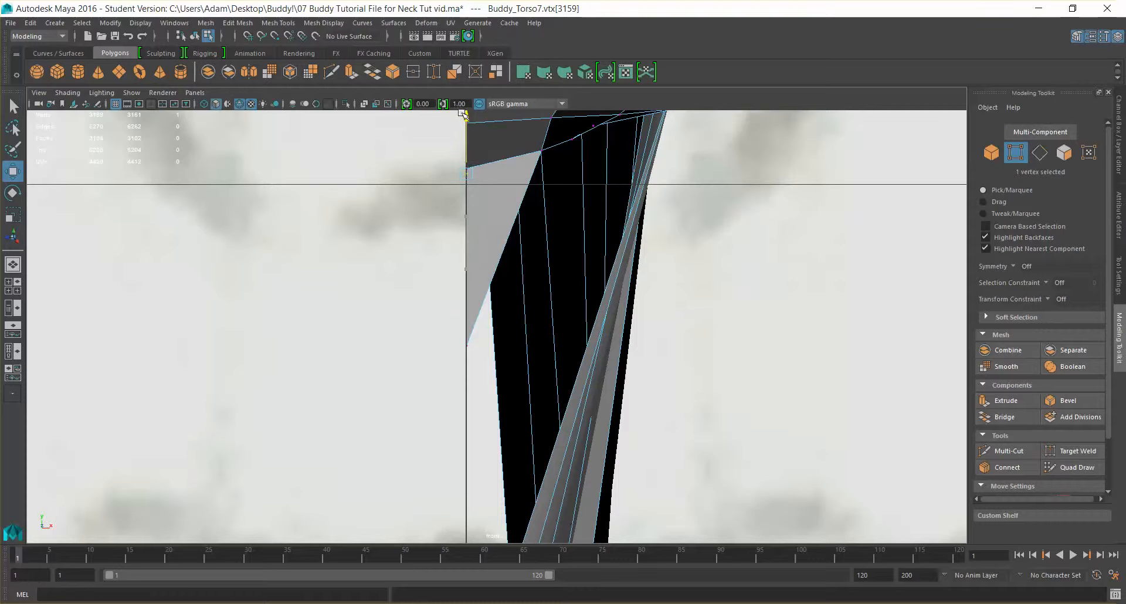
{"action": "left_click_drag", "start_coordinate": [452, 177], "coordinate": [452, 178]}
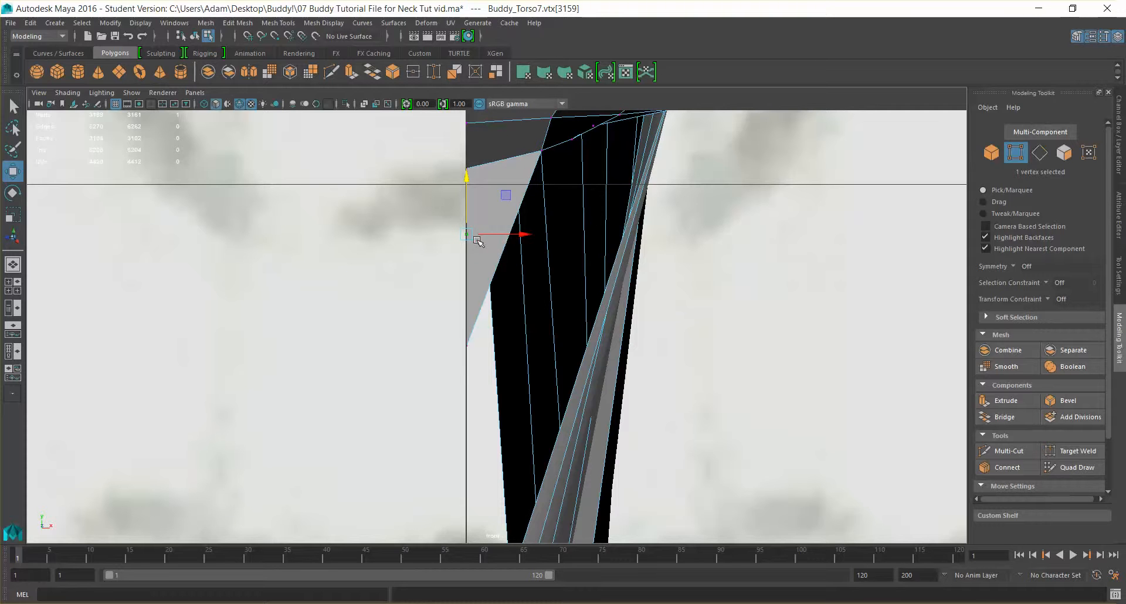
{"action": "left_click", "coordinate": [477, 238]}
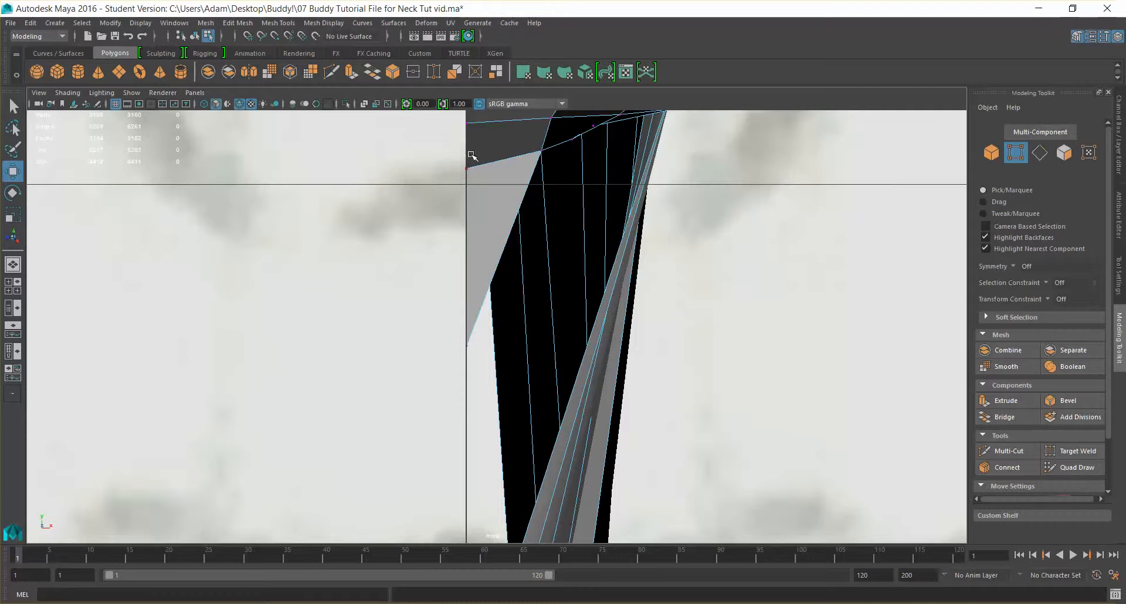
{"action": "left_click", "coordinate": [467, 168]}
{"action": "middle_click_drag", "start_coordinate": [537, 143], "coordinate": [543, 152]}
{"action": "left_click", "coordinate": [466, 345]}
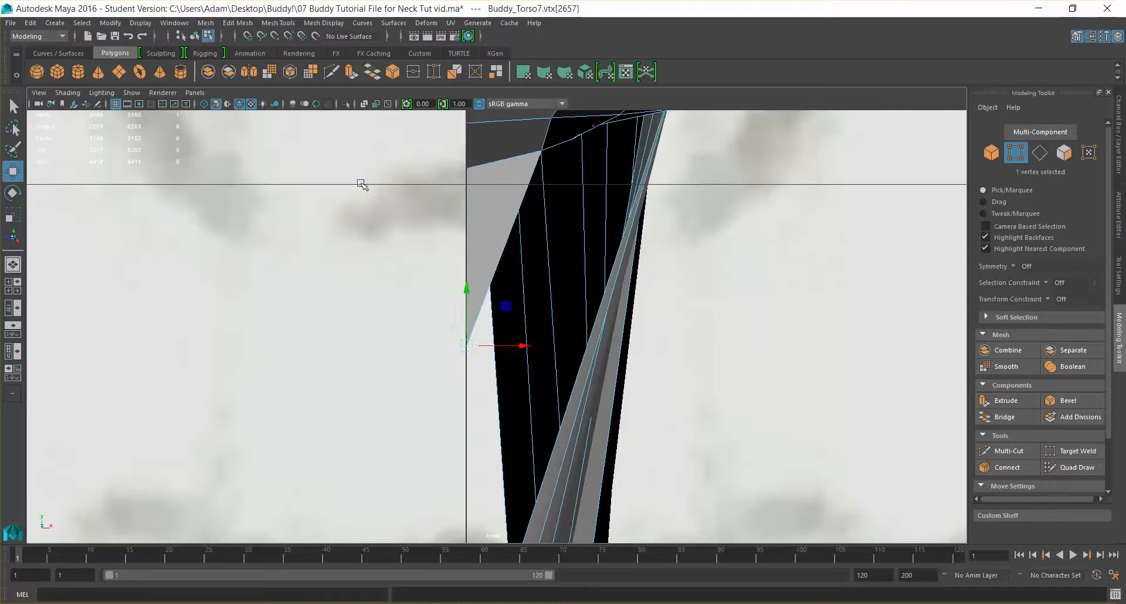
{"action": "left_click", "coordinate": [418, 184]}
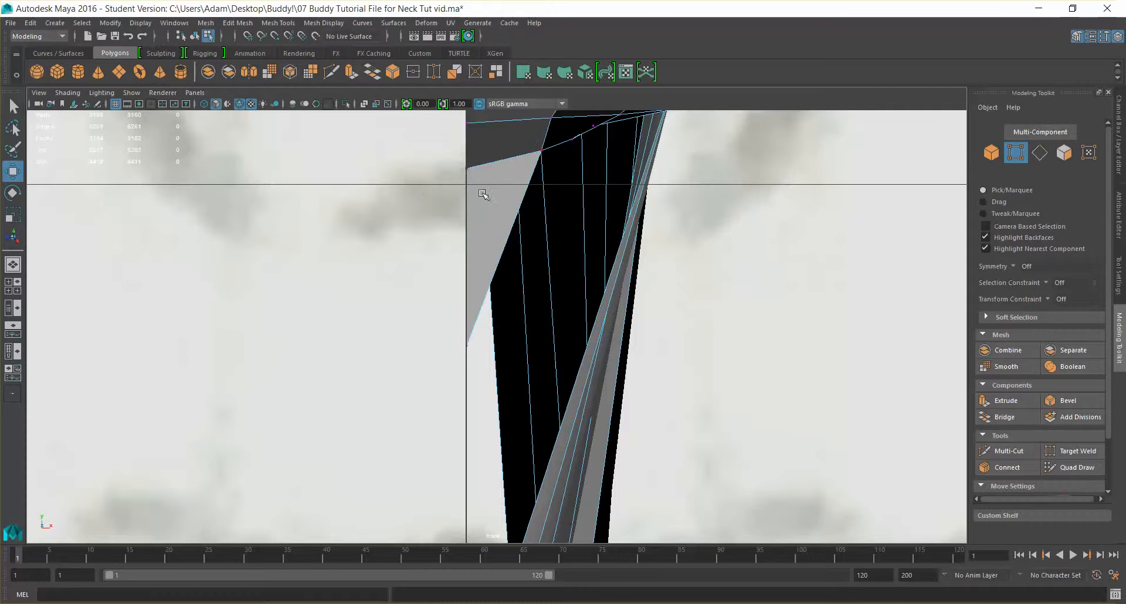
{"action": "scroll", "coordinate": [571, 306], "scroll_direction": "down", "scroll_amount": 5}
{"action": "scroll", "coordinate": [563, 305], "scroll_direction": "up", "scroll_amount": 6}
{"action": "scroll", "coordinate": [561, 306], "scroll_direction": "down", "scroll_amount": 5}
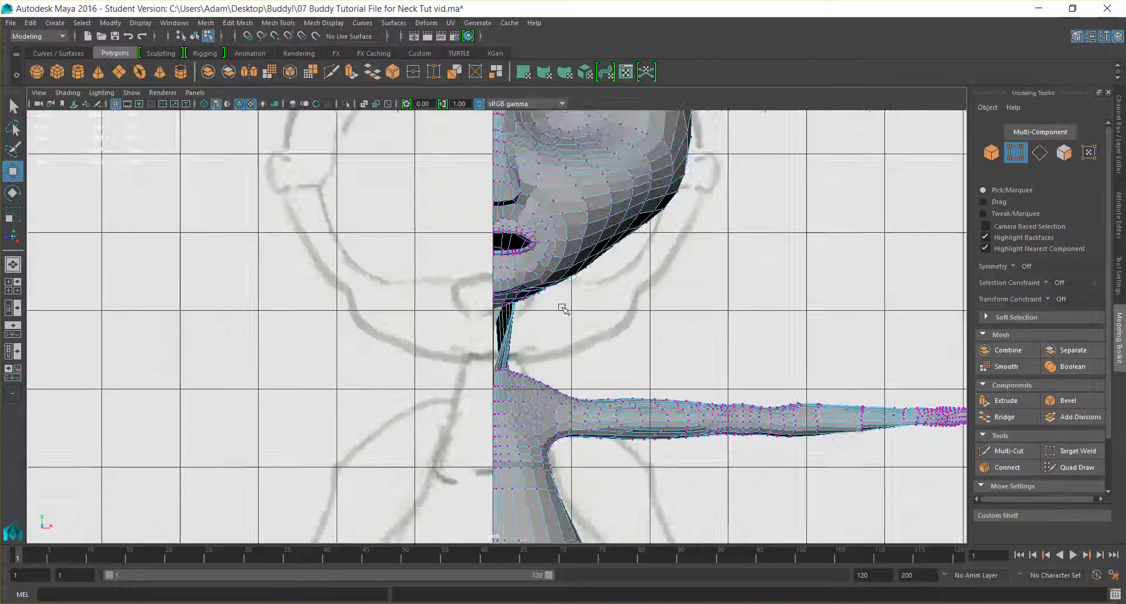
{"action": "scroll", "coordinate": [563, 305], "scroll_direction": "up", "scroll_amount": 4}
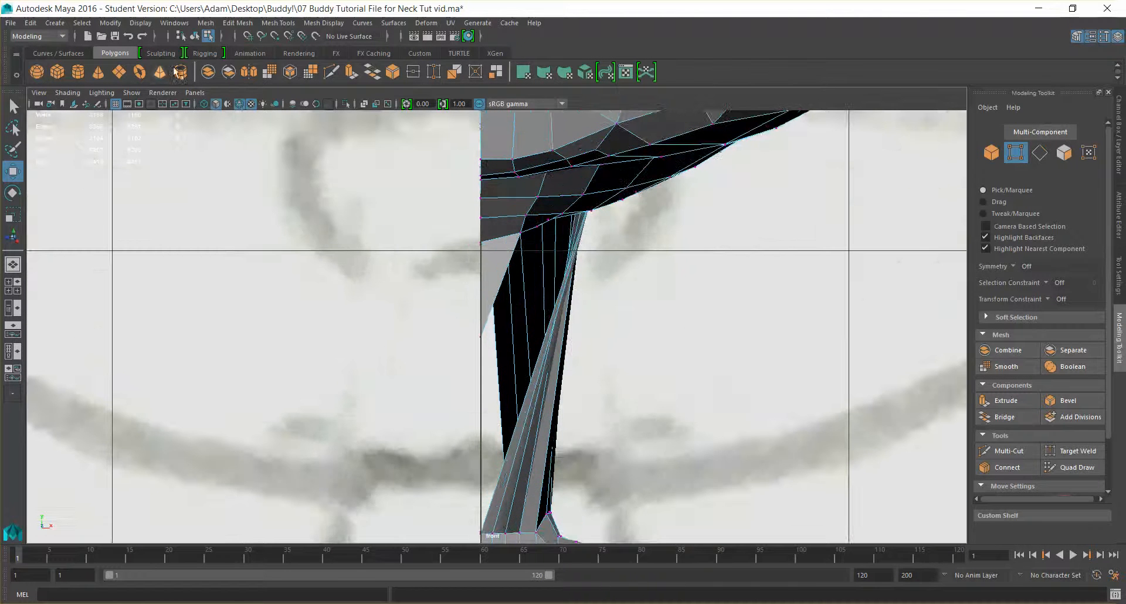
- In the perspective view, extrude the next two rim edges of the head's opening down the world vertical axis and shift them toward the centre line
{"action": "left_click", "coordinate": [195, 93]}
{"action": "mouse_move", "coordinate": [272, 102]}
{"action": "left_click", "coordinate": [368, 103]}
{"action": "left_click_drag", "start_coordinate": [585, 211], "coordinate": [505, 255], "text": "alt"}
{"action": "right_click_drag", "start_coordinate": [473, 233], "coordinate": [471, 205]}
{"action": "left_click", "coordinate": [437, 254]}
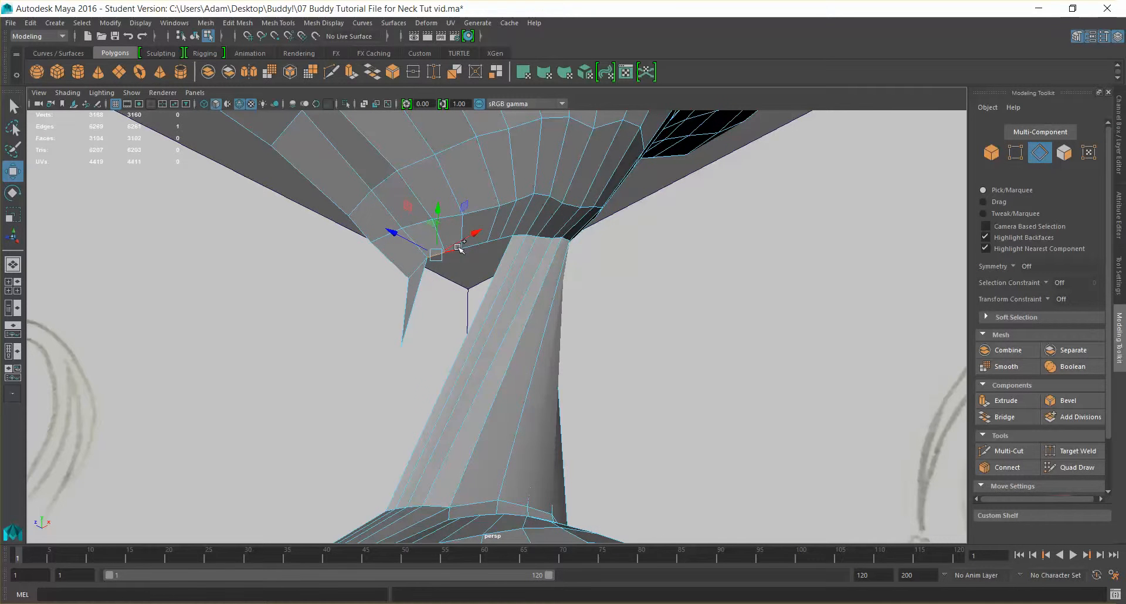
{"action": "left_click", "coordinate": [454, 251], "text": "shift"}
{"action": "left_click_drag", "start_coordinate": [495, 283], "coordinate": [554, 298], "text": "alt"}
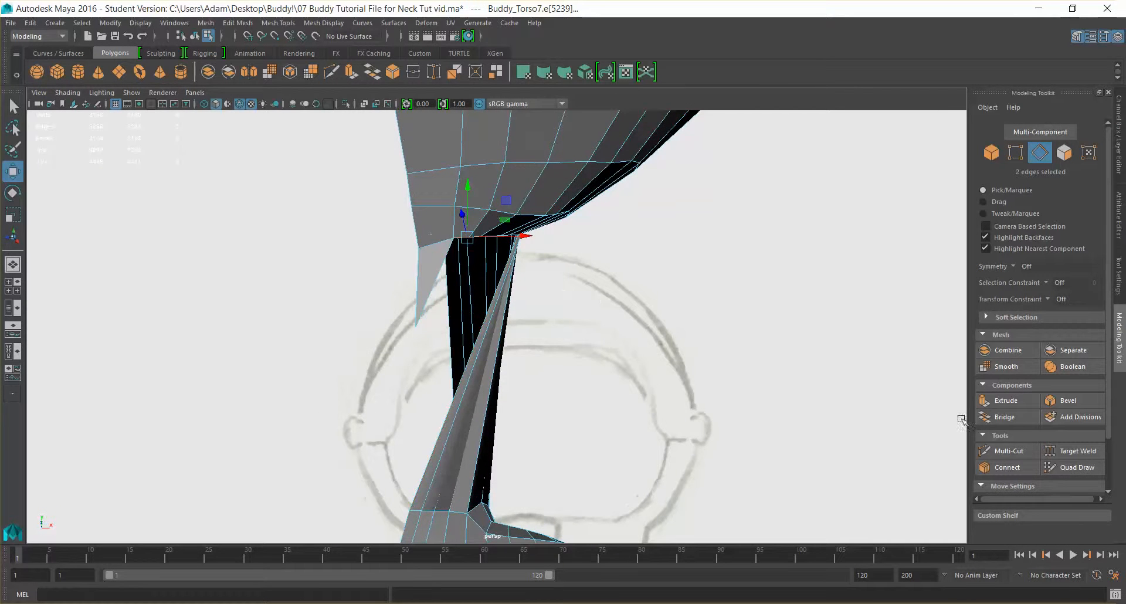
{"action": "left_click", "coordinate": [1006, 401]}
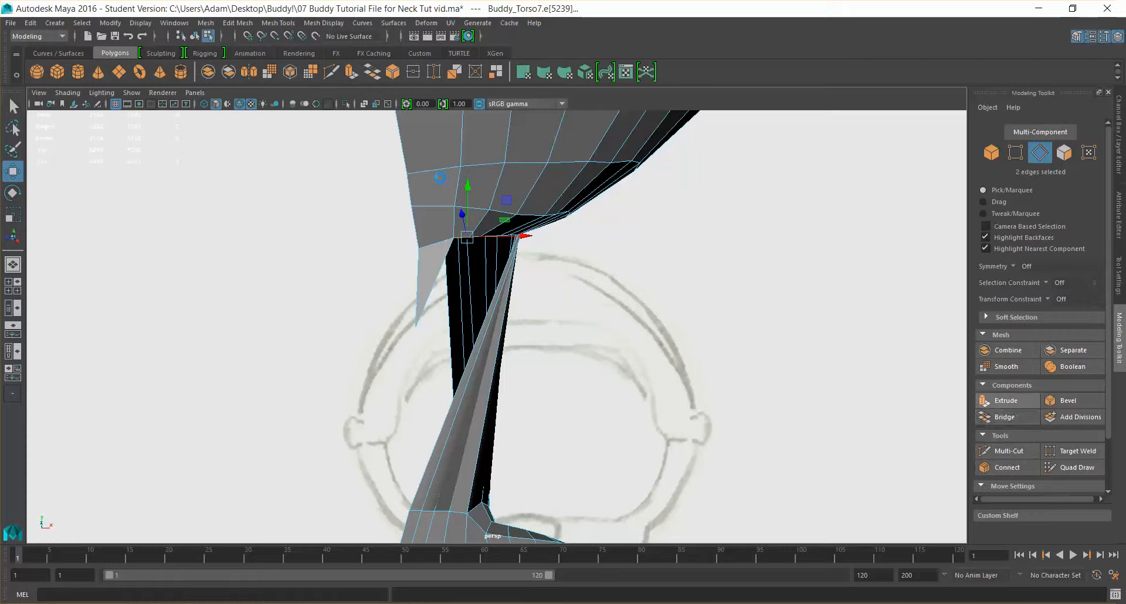
{"action": "left_click", "coordinate": [532, 167]}
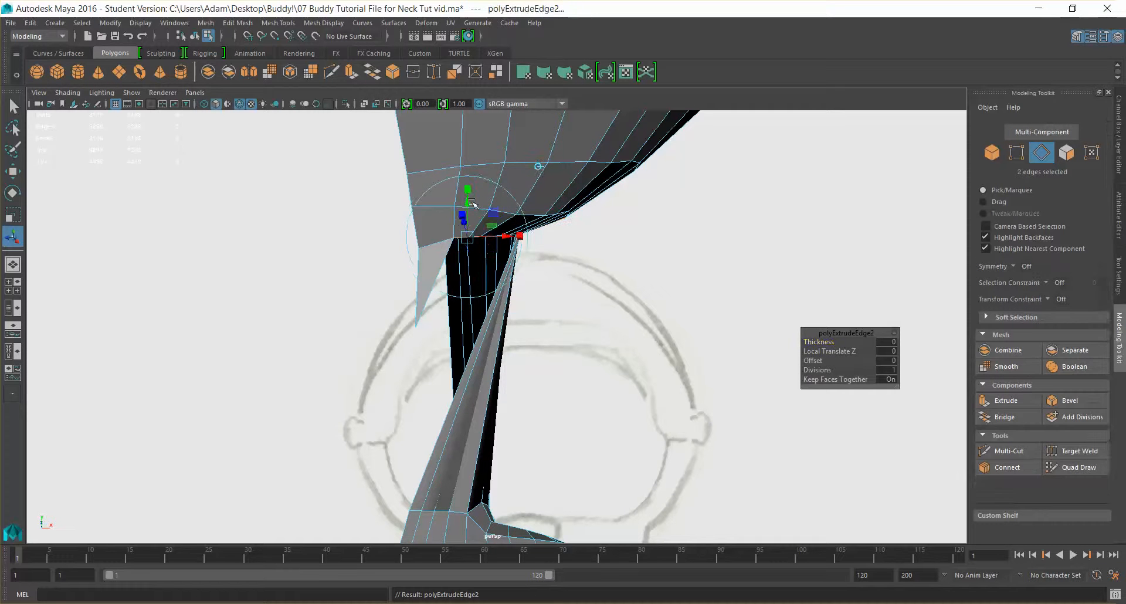
{"action": "left_click_drag", "start_coordinate": [464, 203], "coordinate": [461, 317]}
{"action": "left_click_drag", "start_coordinate": [510, 351], "coordinate": [461, 353]}
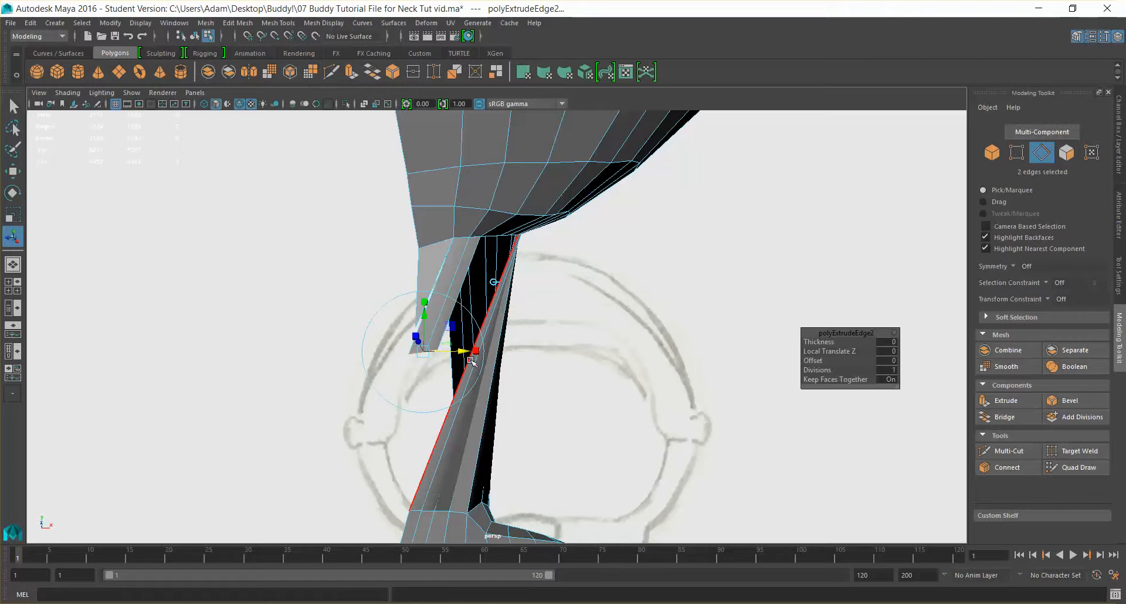
- In the orthographic front view, rotate the two extruded edges until nearly vertical and move them sideways onto the centre line
{"action": "key", "text": "r"}
{"action": "key", "text": "e"}
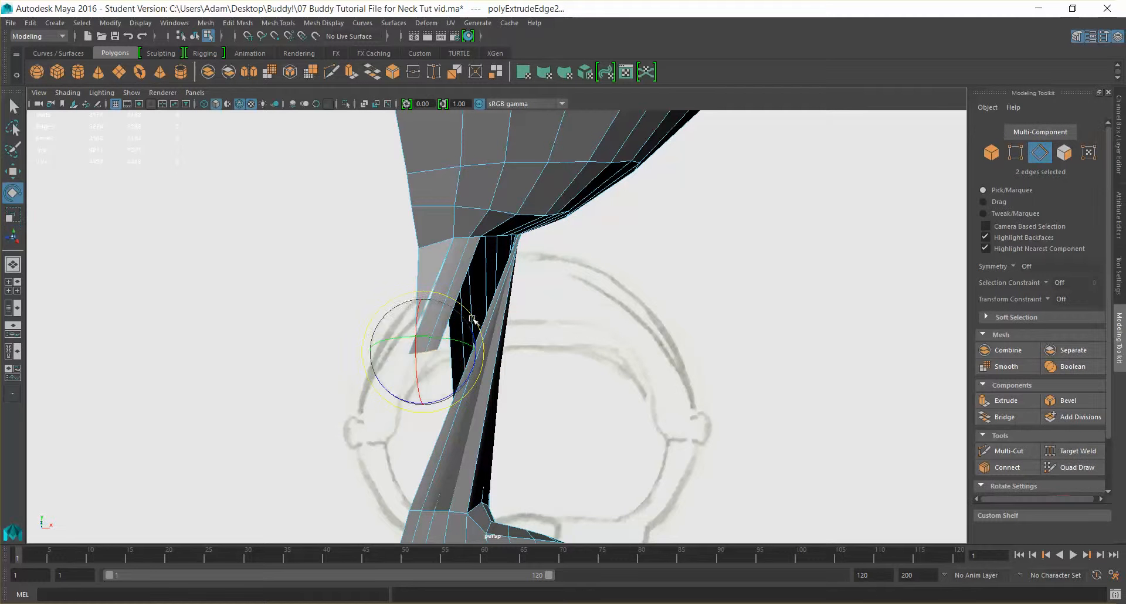
{"action": "mouse_move", "coordinate": [521, 354]}
{"action": "left_mouse_down", "text": "alt"}
{"action": "mouse_move", "coordinate": [551, 357]}
{"action": "mouse_move", "coordinate": [496, 329]}
{"action": "left_mouse_up", "text": "alt"}
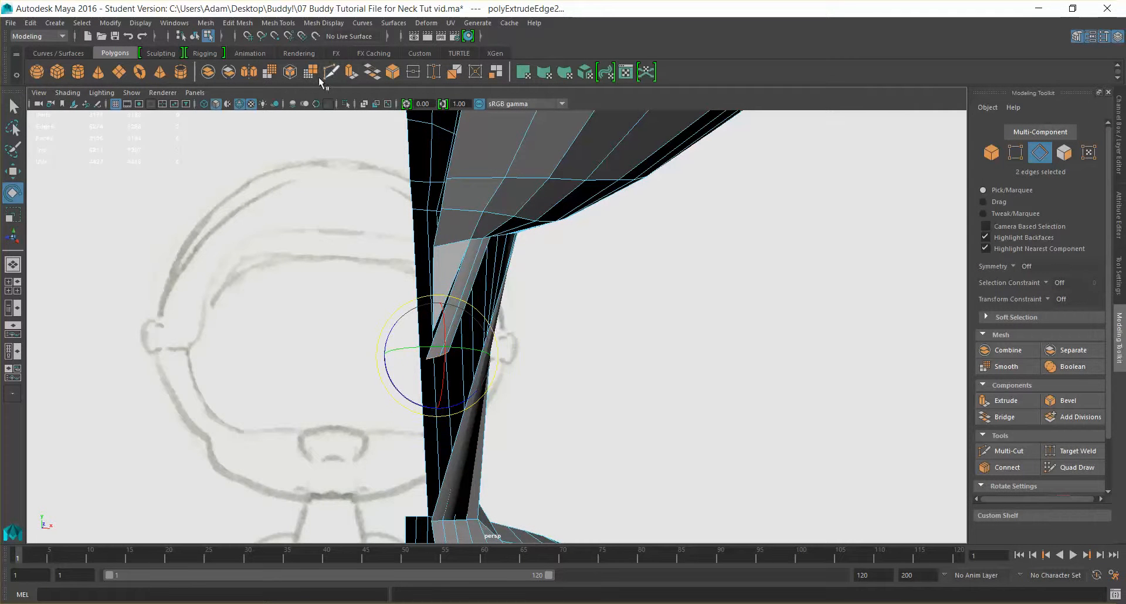
{"action": "left_click", "coordinate": [195, 93]}
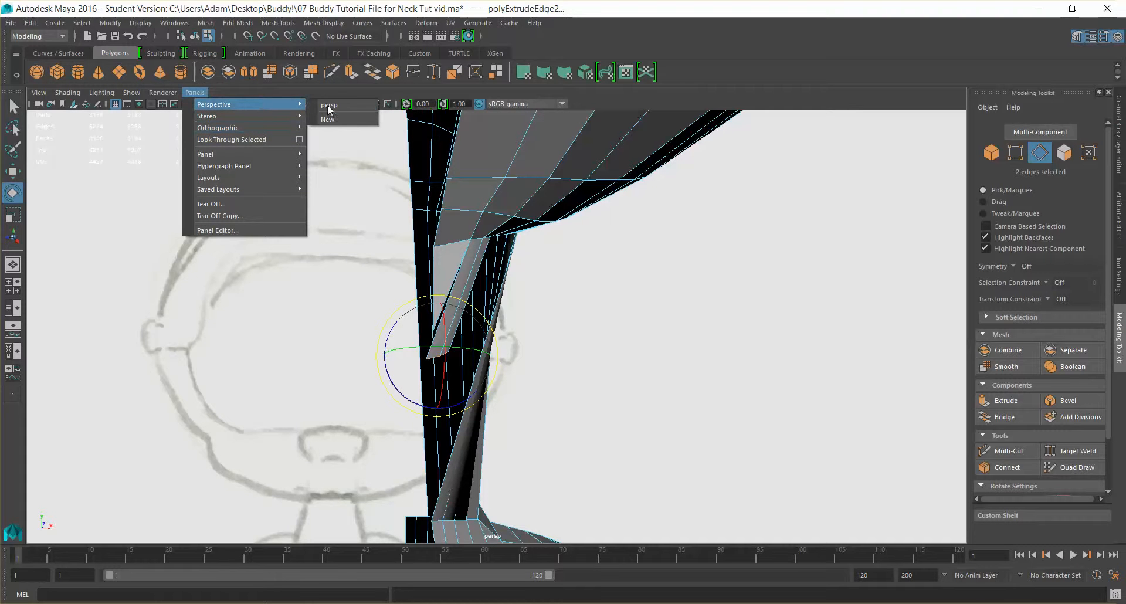
{"action": "mouse_move", "coordinate": [299, 128]}
{"action": "left_click", "coordinate": [338, 129]}
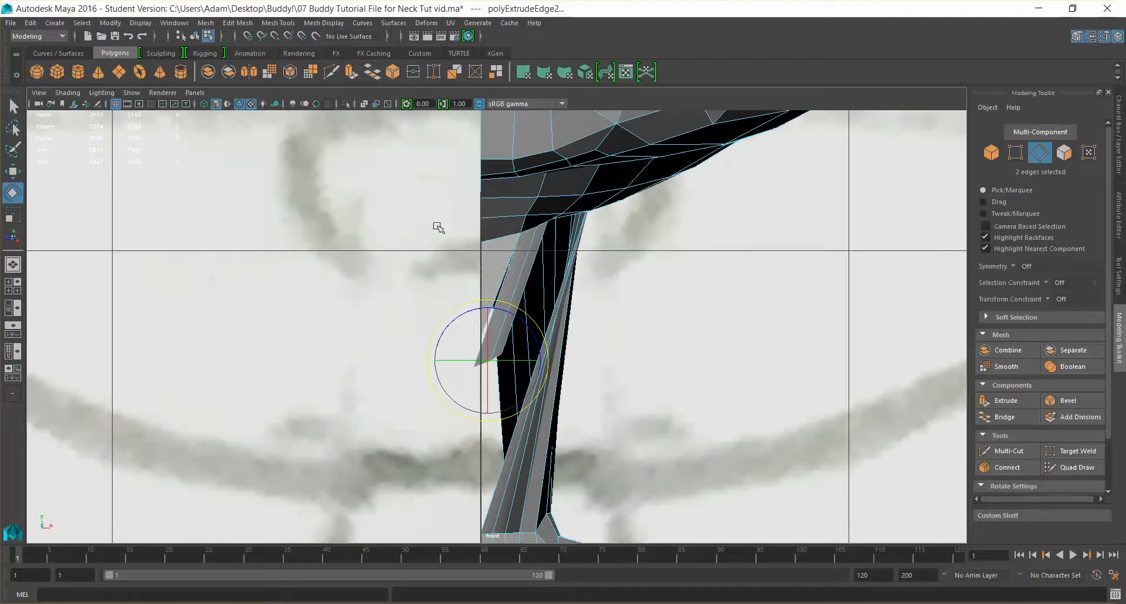
{"action": "scroll", "coordinate": [514, 350], "scroll_direction": "up", "scroll_amount": 3}
{"action": "left_click_drag", "start_coordinate": [514, 350], "coordinate": [505, 440]}
{"action": "key", "text": "w"}
{"action": "left_click_drag", "start_coordinate": [534, 390], "coordinate": [461, 388]}
{"action": "key", "text": "r"}
{"action": "key", "text": "w"}
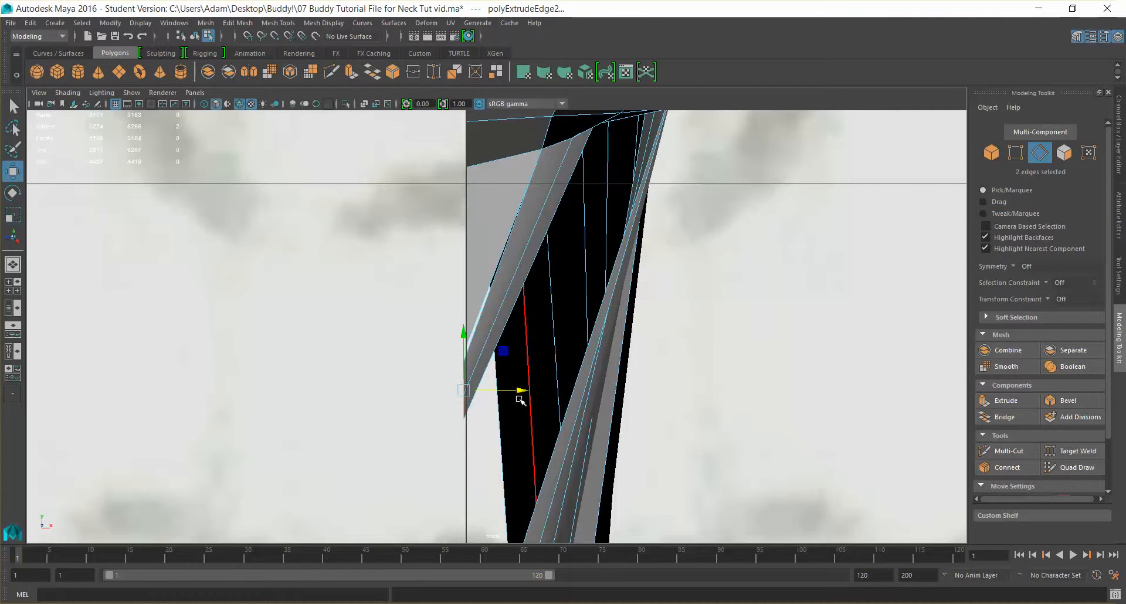
{"action": "left_click_drag", "start_coordinate": [522, 390], "coordinate": [528, 393]}
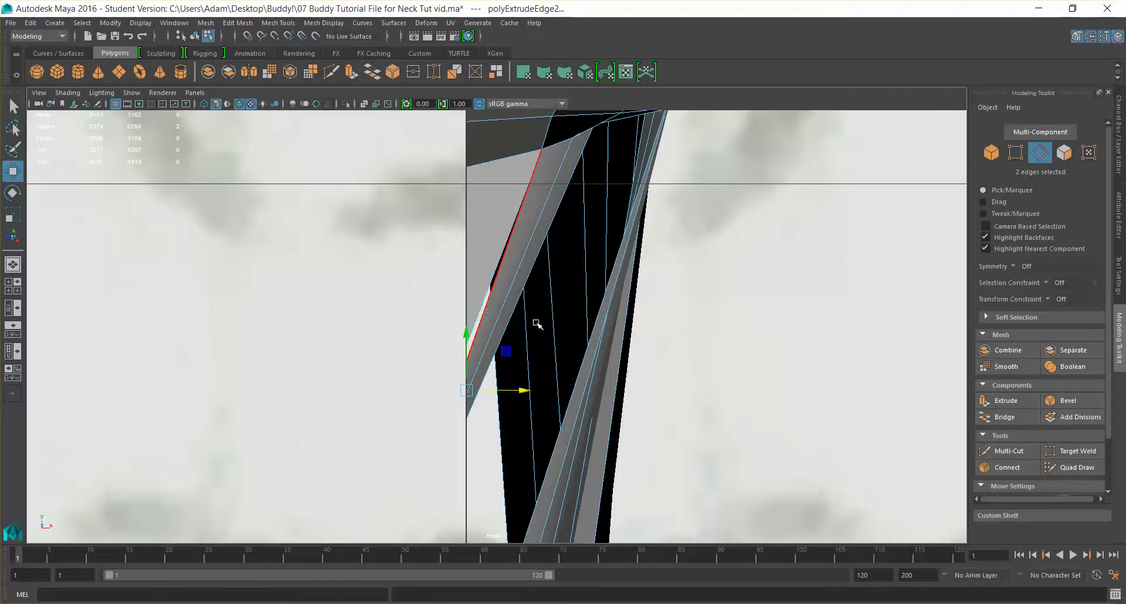
- Target-weld the new strip's side edge to the adjoining free edge of the first extruded face
{"action": "left_click", "coordinate": [1076, 450]}
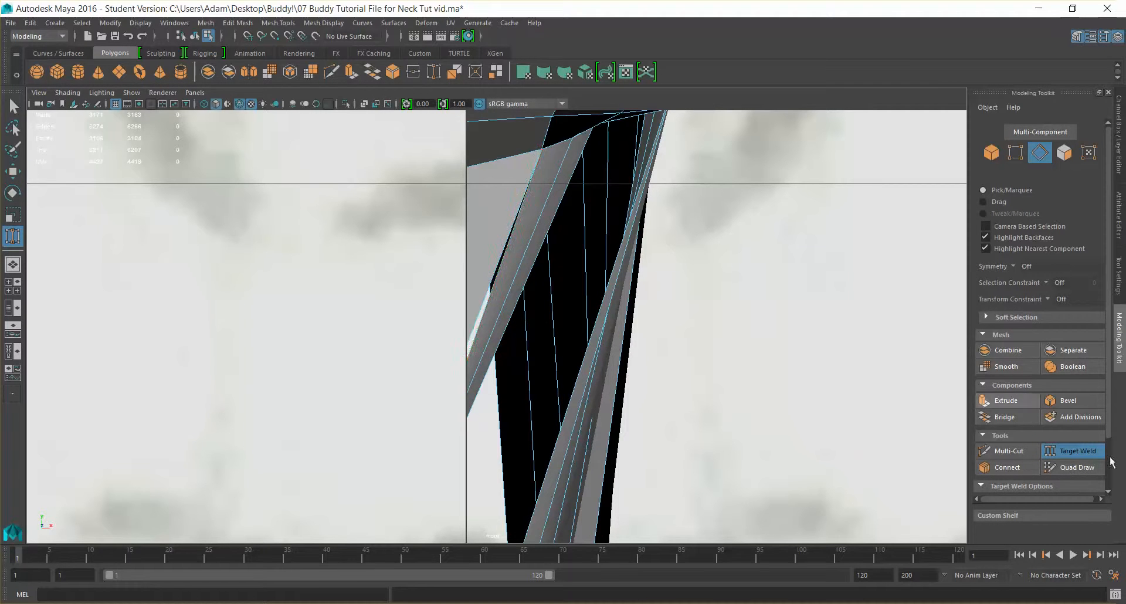
{"action": "scroll", "coordinate": [1036, 449], "scroll_direction": "down", "scroll_amount": 2}
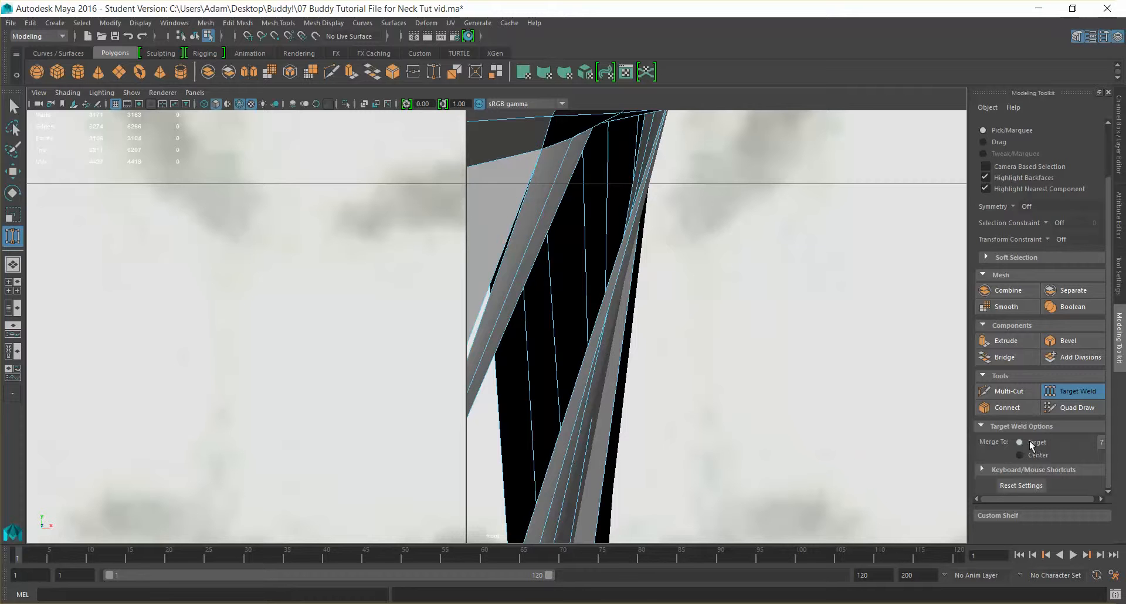
{"action": "left_click_drag", "start_coordinate": [472, 340], "coordinate": [472, 341]}
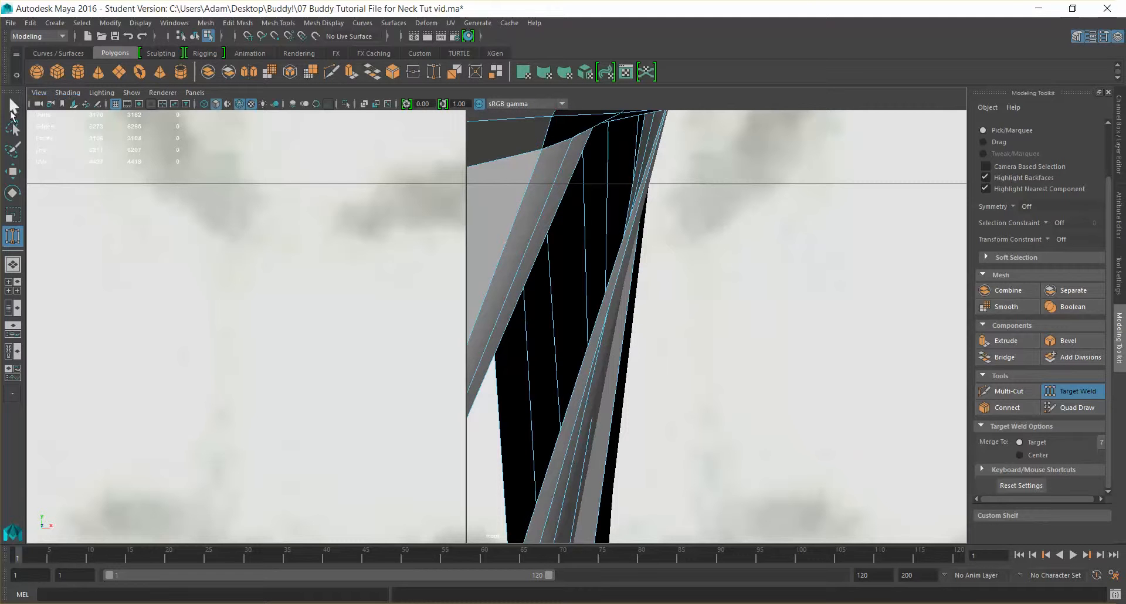
{"action": "left_click", "coordinate": [12, 107]}
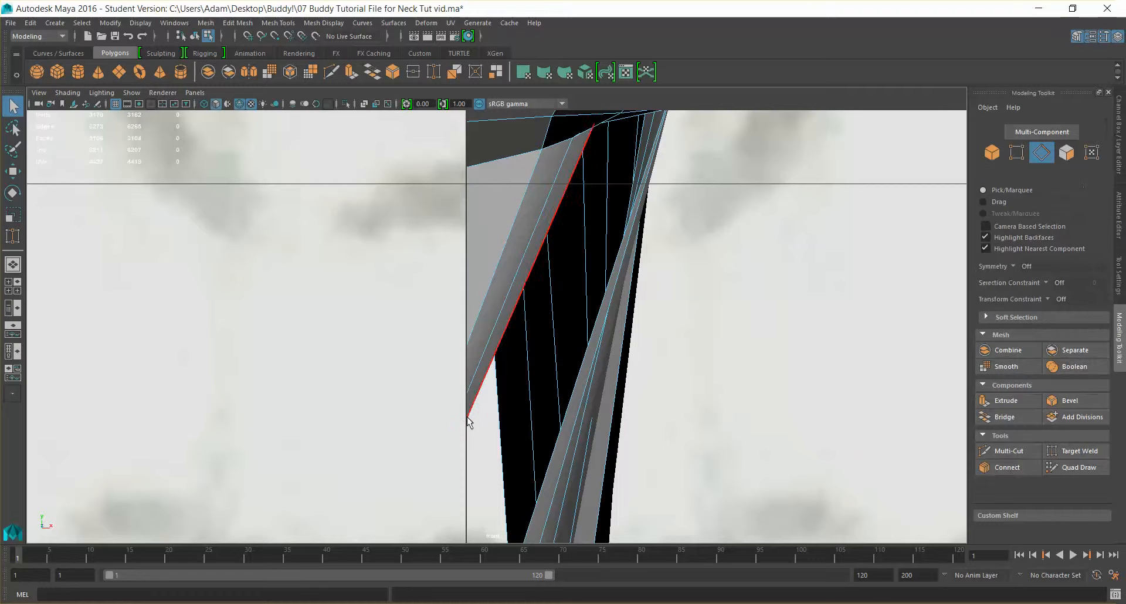
- Raise the three lowest centre-line vertices of the extruded strip by different amounts to even out their spacing
{"action": "right_click_drag", "start_coordinate": [473, 339], "coordinate": [459, 316]}
{"action": "left_click", "coordinate": [471, 346]}
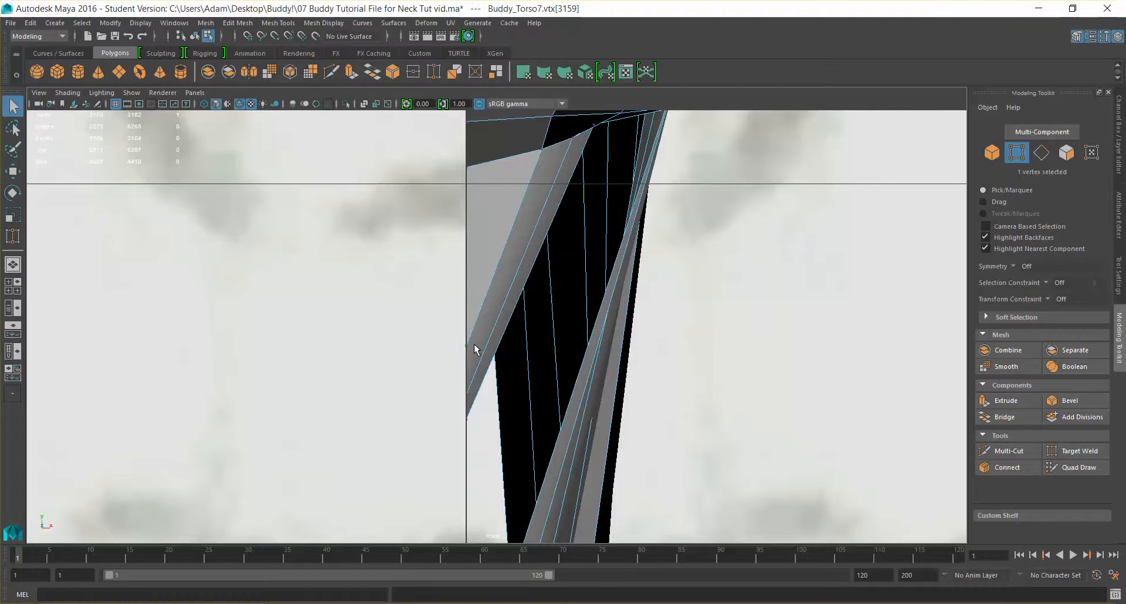
{"action": "key", "text": "w"}
{"action": "left_click_drag", "start_coordinate": [467, 295], "coordinate": [466, 225]}
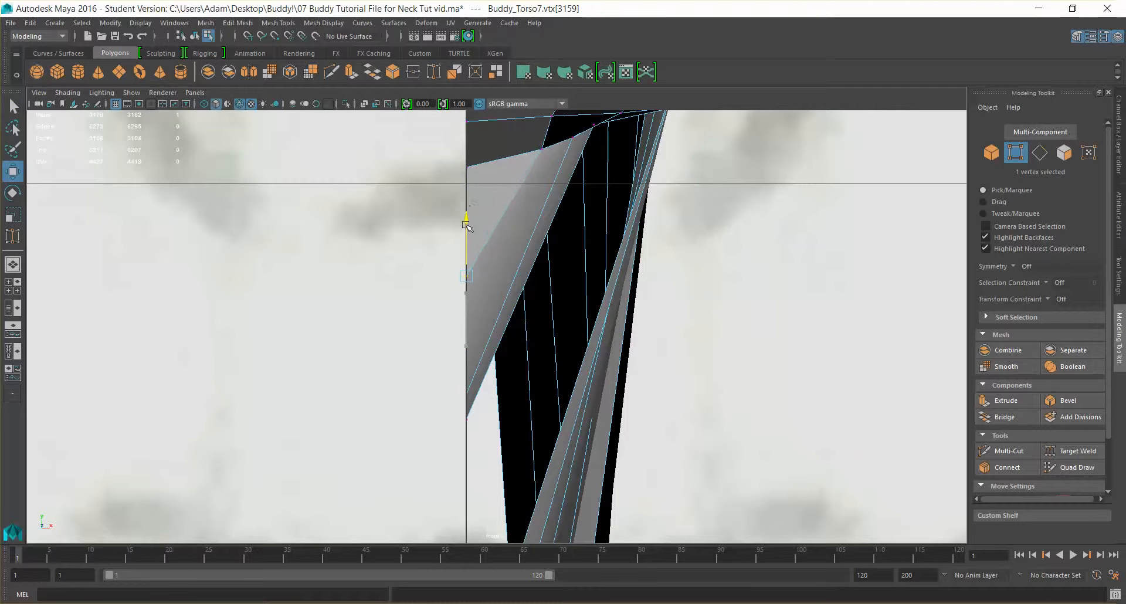
{"action": "left_click", "coordinate": [469, 395]}
{"action": "left_click_drag", "start_coordinate": [463, 329], "coordinate": [464, 295]}
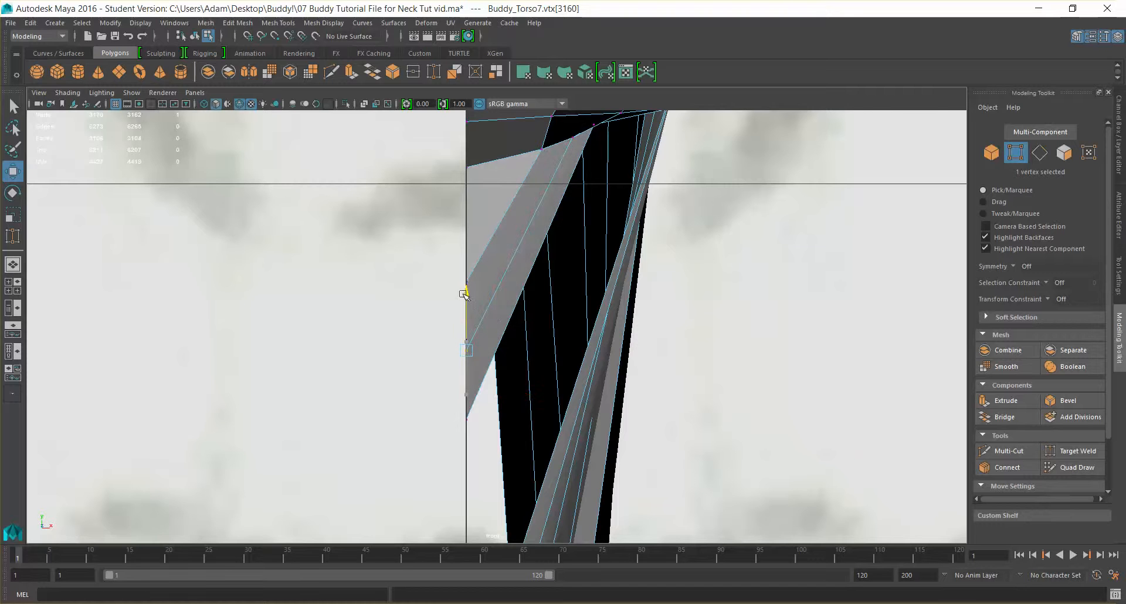
{"action": "left_click", "coordinate": [466, 411]}
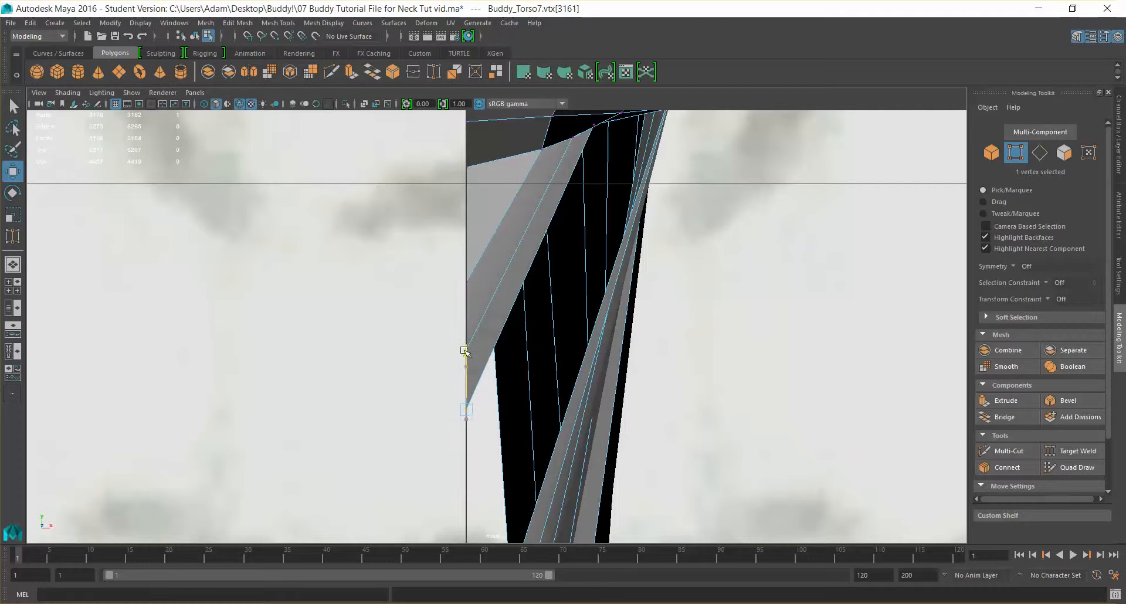
- In the perspective view, select the next three rim edges of the head's opening beside the extruded strip
{"action": "left_click", "coordinate": [200, 91]}
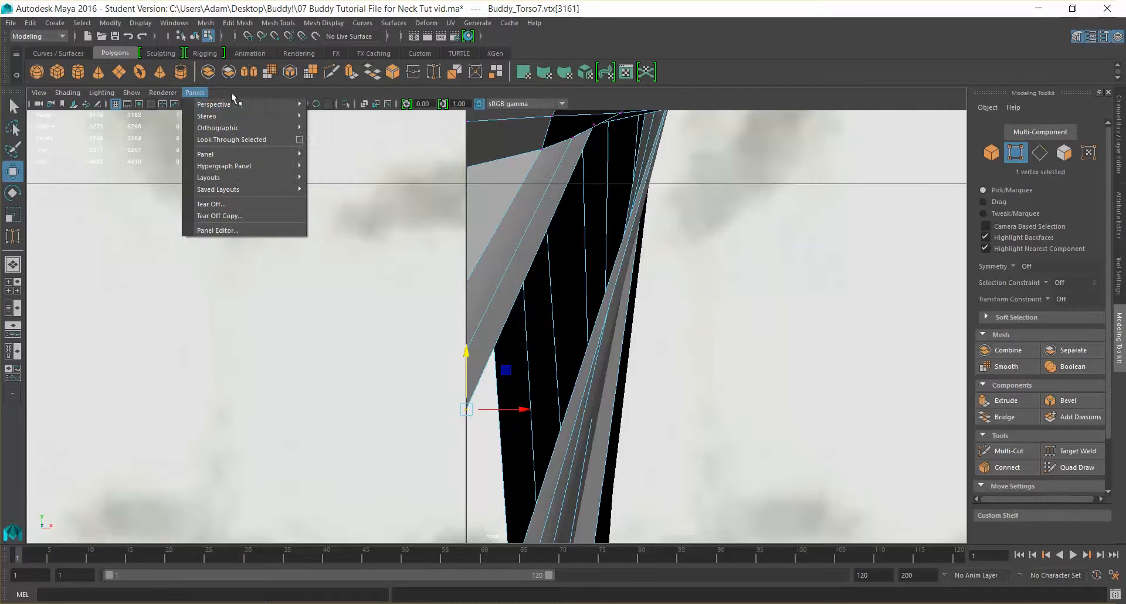
{"action": "mouse_move", "coordinate": [276, 103]}
{"action": "left_click", "coordinate": [344, 107]}
{"action": "left_click_drag", "start_coordinate": [577, 257], "coordinate": [511, 214], "text": "alt"}
{"action": "right_click_drag", "start_coordinate": [500, 208], "coordinate": [498, 178]}
{"action": "left_click_drag", "start_coordinate": [504, 193], "coordinate": [467, 220], "text": "alt"}
{"action": "left_click", "coordinate": [472, 242]}
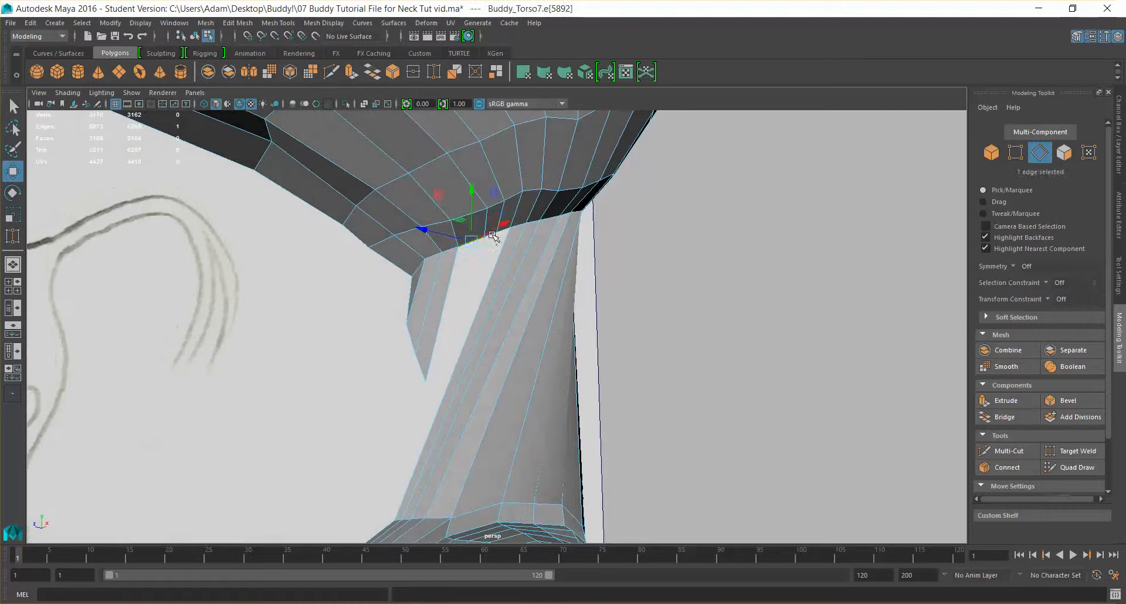
{"action": "left_click", "coordinate": [498, 238], "text": "shift"}
{"action": "scroll", "coordinate": [473, 161], "scroll_direction": "up", "scroll_amount": 2}
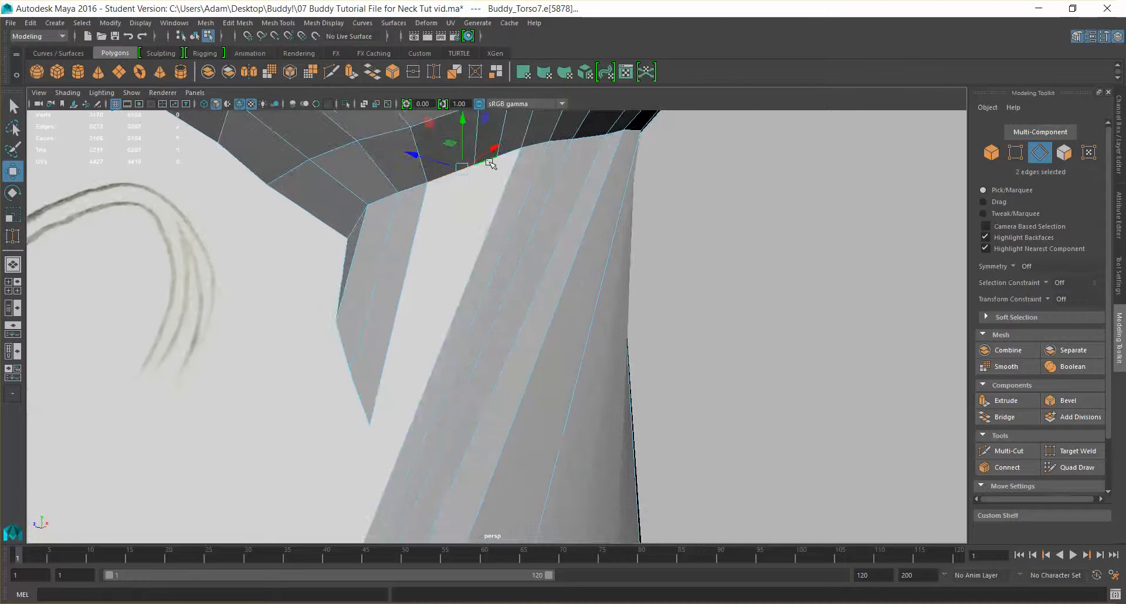
{"action": "left_click_drag", "start_coordinate": [503, 155], "coordinate": [494, 159]}
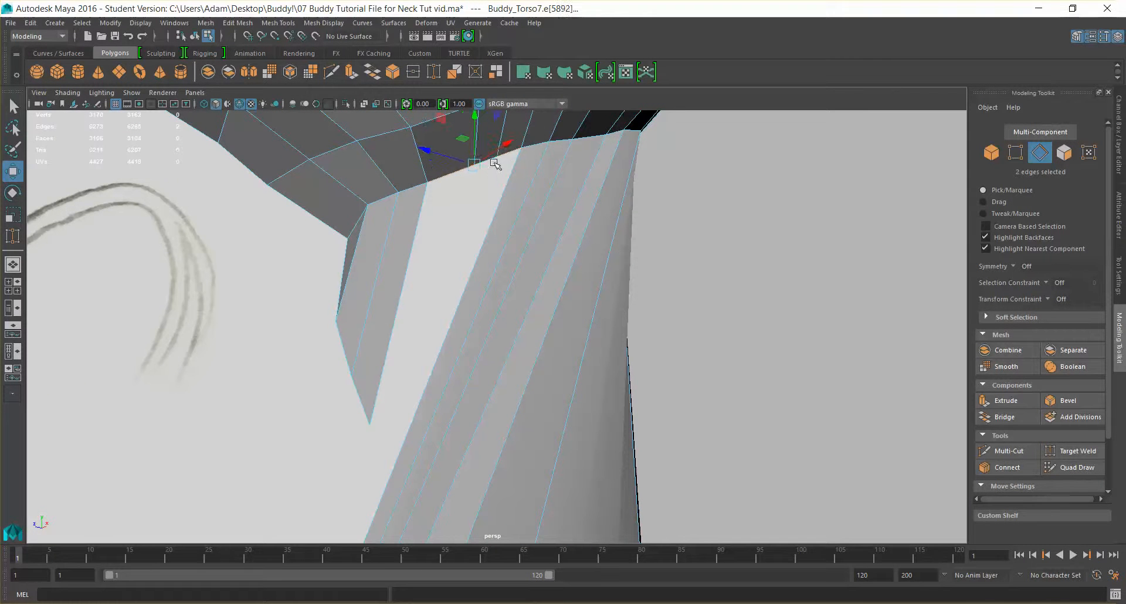
{"action": "left_click", "coordinate": [485, 238], "text": "shift"}
{"action": "mouse_move", "coordinate": [485, 239]}
{"action": "left_mouse_down", "text": "alt"}
{"action": "mouse_move", "coordinate": [520, 244]}
{"action": "mouse_move", "coordinate": [586, 313]}
{"action": "mouse_move", "coordinate": [552, 359]}
{"action": "left_mouse_up", "text": "alt"}
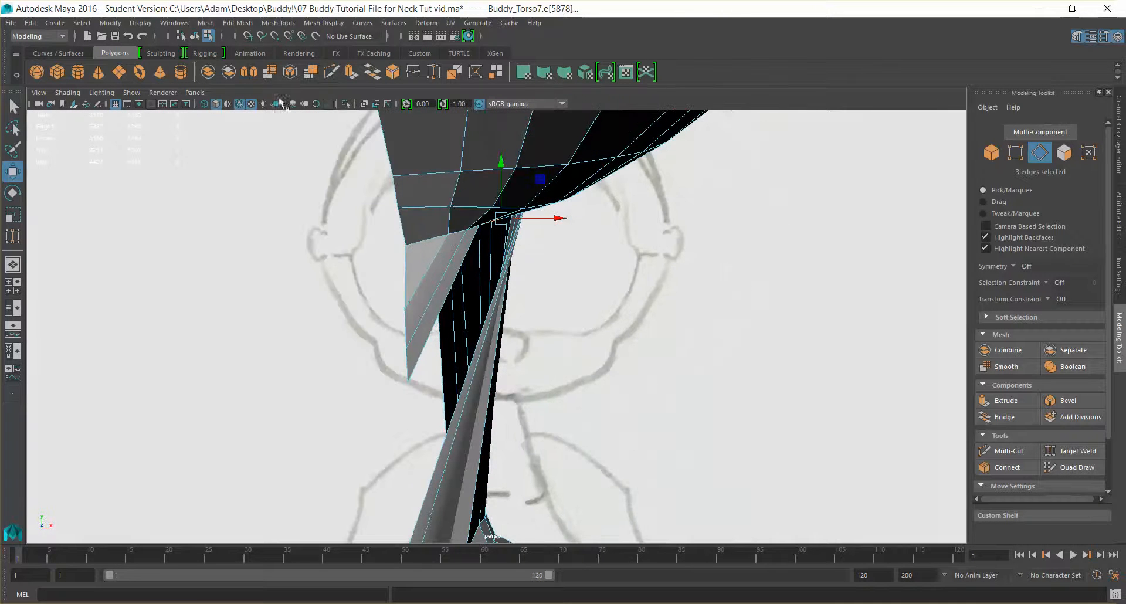
- Try to bridge the three selected head-rim edges in the orthographic front view
{"action": "left_click", "coordinate": [195, 93]}
{"action": "mouse_move", "coordinate": [271, 113]}
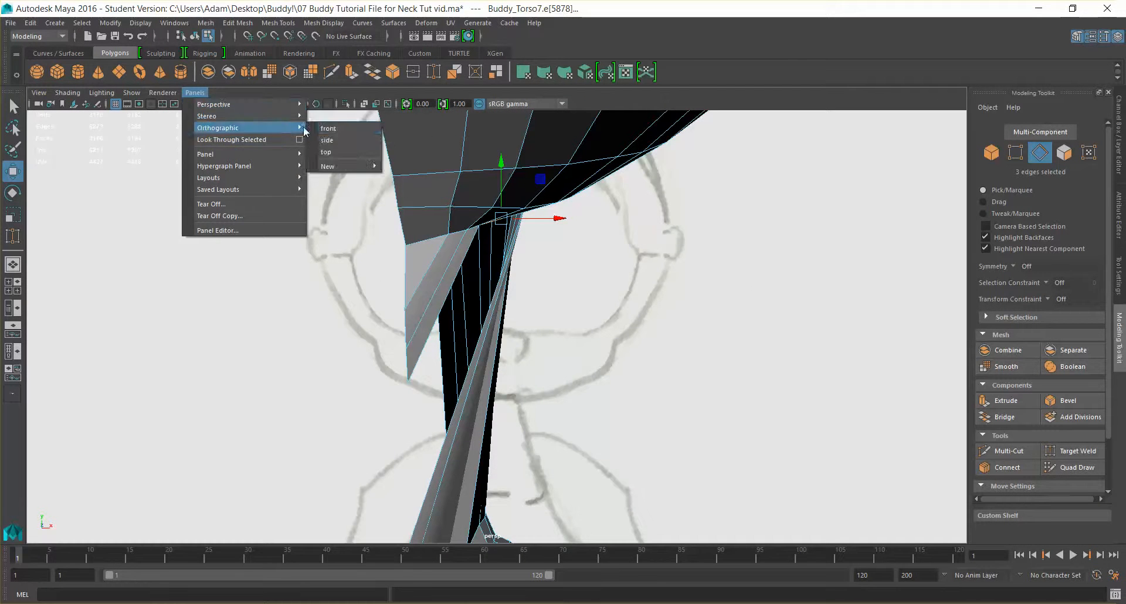
{"action": "left_click", "coordinate": [328, 128]}
{"action": "scroll", "coordinate": [577, 271], "scroll_direction": "down", "scroll_amount": 5}
{"action": "scroll", "coordinate": [579, 270], "scroll_direction": "up", "scroll_amount": 5}
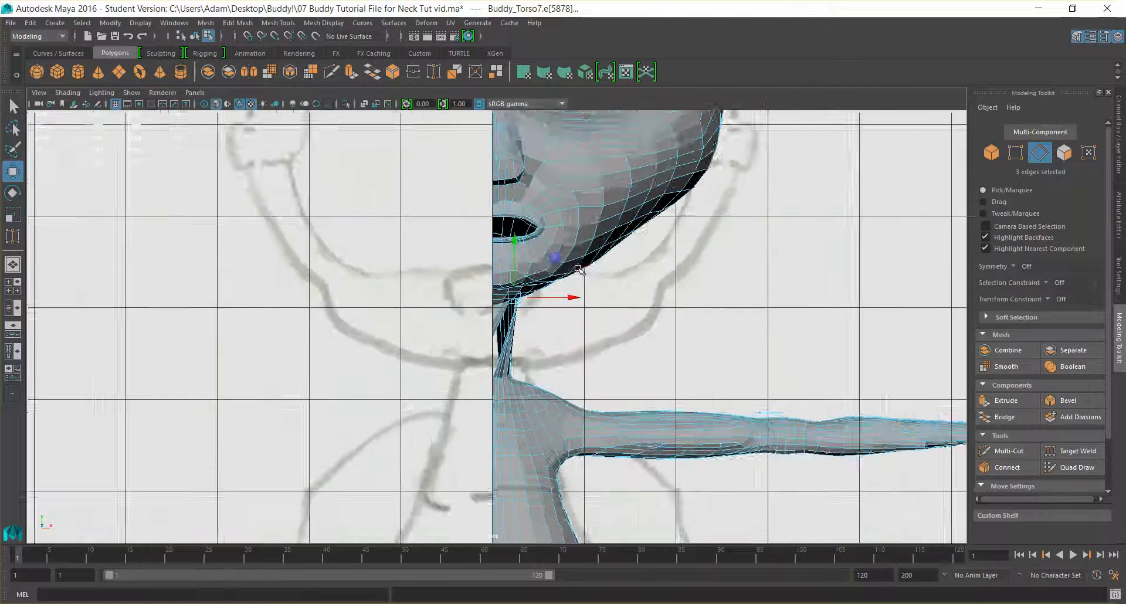
{"action": "left_click", "coordinate": [1019, 415]}
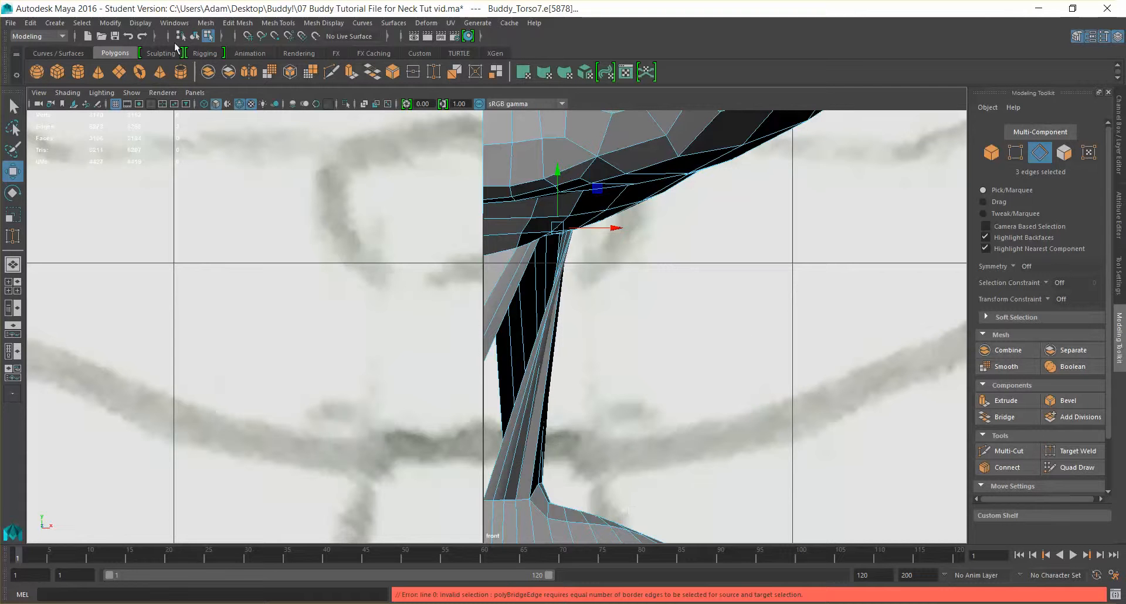
{"action": "left_click", "coordinate": [205, 93]}
{"action": "mouse_move", "coordinate": [235, 106]}
{"action": "left_click", "coordinate": [345, 107]}
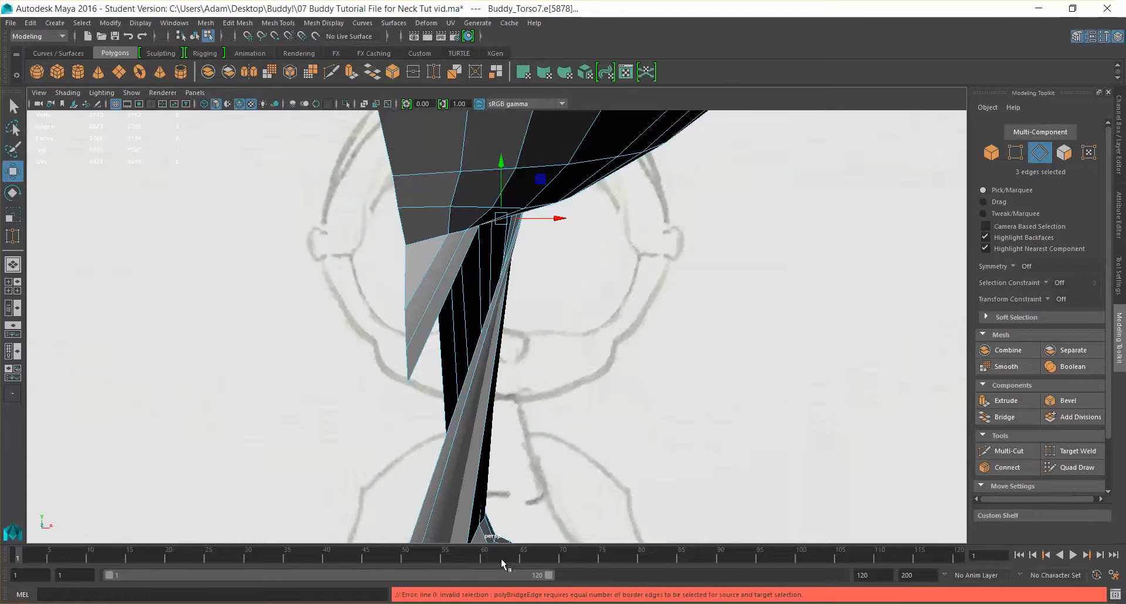
- Reselect the three head-rim edges beside the strip, extrude them, and pull the new edges straight down along the world vertical axis
{"action": "left_click_drag", "start_coordinate": [661, 353], "coordinate": [587, 324], "text": "alt"}
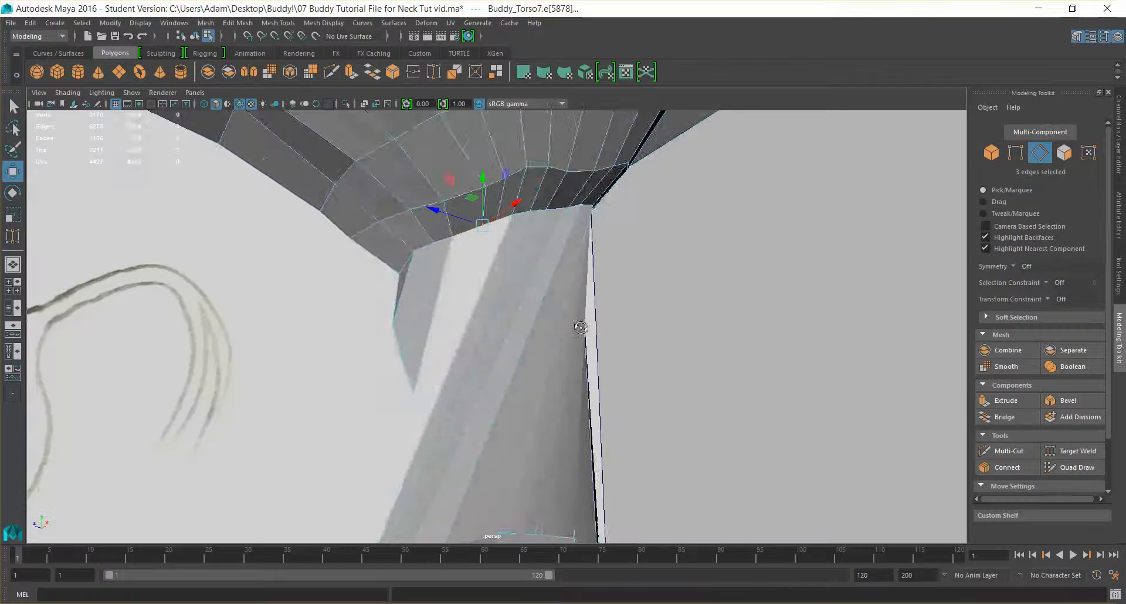
{"action": "left_click", "coordinate": [458, 230]}
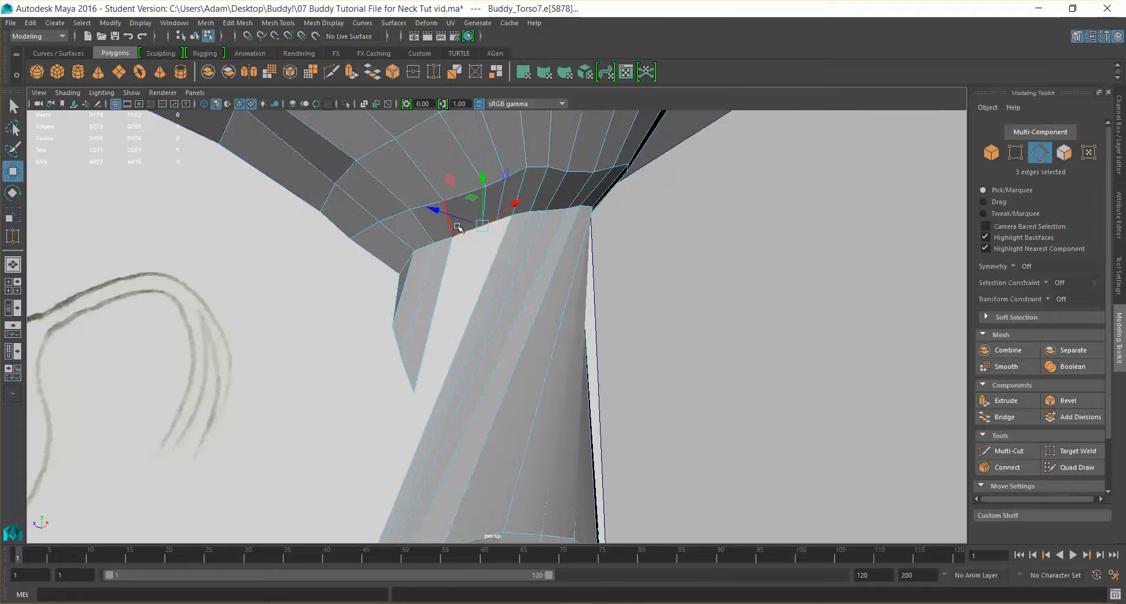
{"action": "left_click", "coordinate": [432, 242]}
{"action": "left_click", "coordinate": [491, 228]}
{"action": "left_click", "coordinate": [493, 223], "text": "shift"}
{"action": "left_click", "coordinate": [508, 218], "text": "shift"}
{"action": "left_click", "coordinate": [1015, 402]}
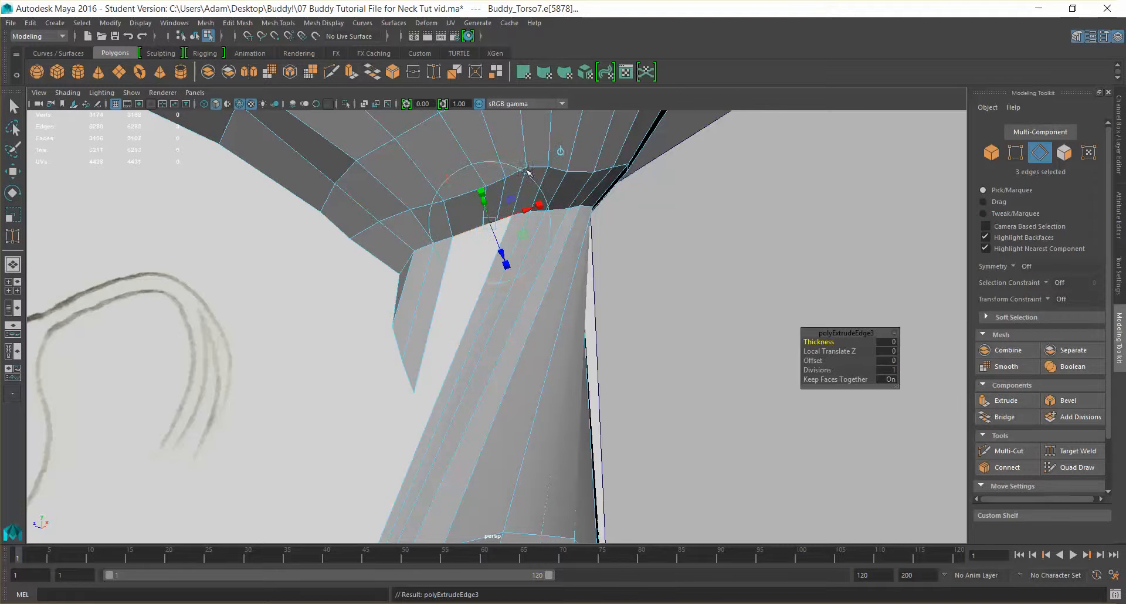
{"action": "left_click", "coordinate": [554, 154]}
{"action": "left_click_drag", "start_coordinate": [485, 191], "coordinate": [484, 313]}
- In the orthographic front view, move the extruded edges sideways to the centre line and down toward the torso
{"action": "left_click", "coordinate": [195, 93]}
{"action": "mouse_move", "coordinate": [271, 113]}
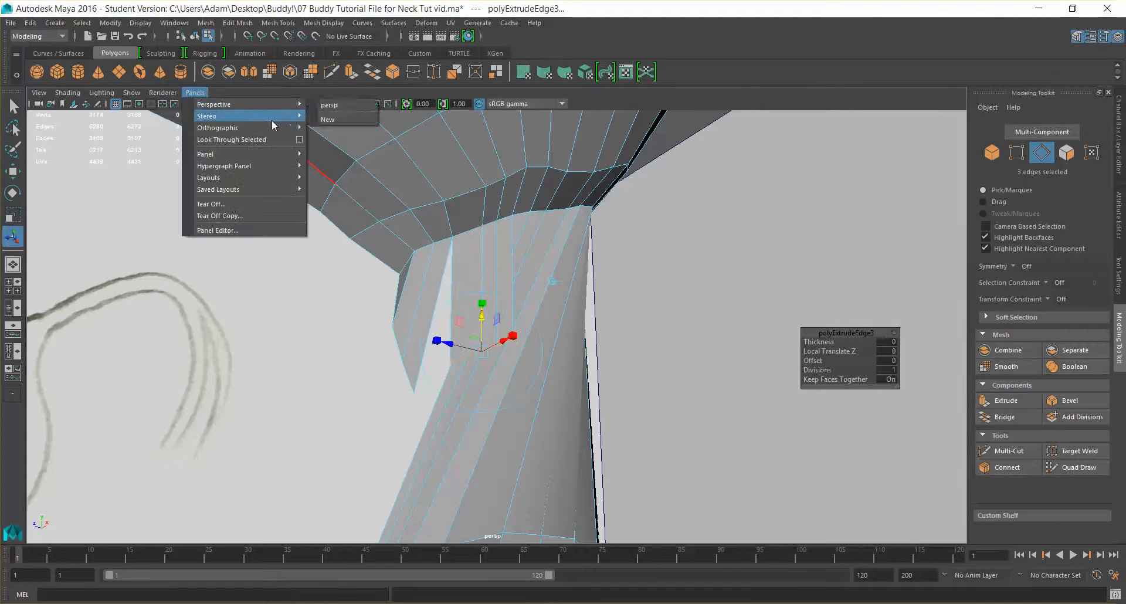
{"action": "mouse_move", "coordinate": [288, 131]}
{"action": "left_click", "coordinate": [366, 129]}
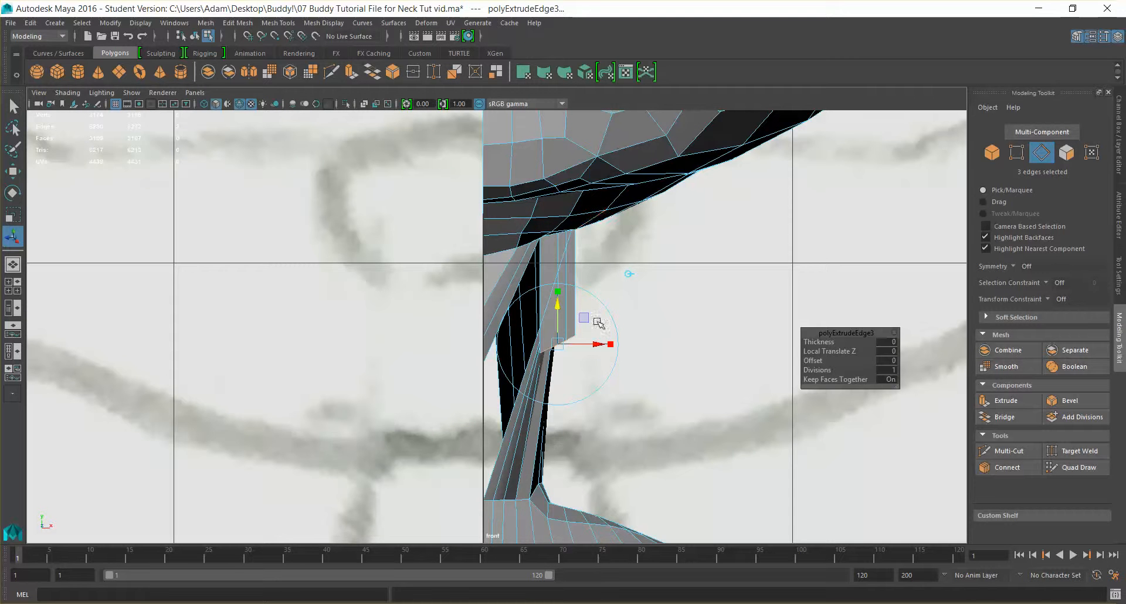
{"action": "left_click_drag", "start_coordinate": [603, 348], "coordinate": [558, 346]}
{"action": "scroll", "coordinate": [546, 282], "scroll_direction": "up", "scroll_amount": 4}
{"action": "middle_click_drag", "start_coordinate": [550, 278], "coordinate": [548, 195], "text": "alt"}
{"action": "left_click_drag", "start_coordinate": [517, 240], "coordinate": [508, 354]}
{"action": "left_click_drag", "start_coordinate": [468, 320], "coordinate": [467, 337]}
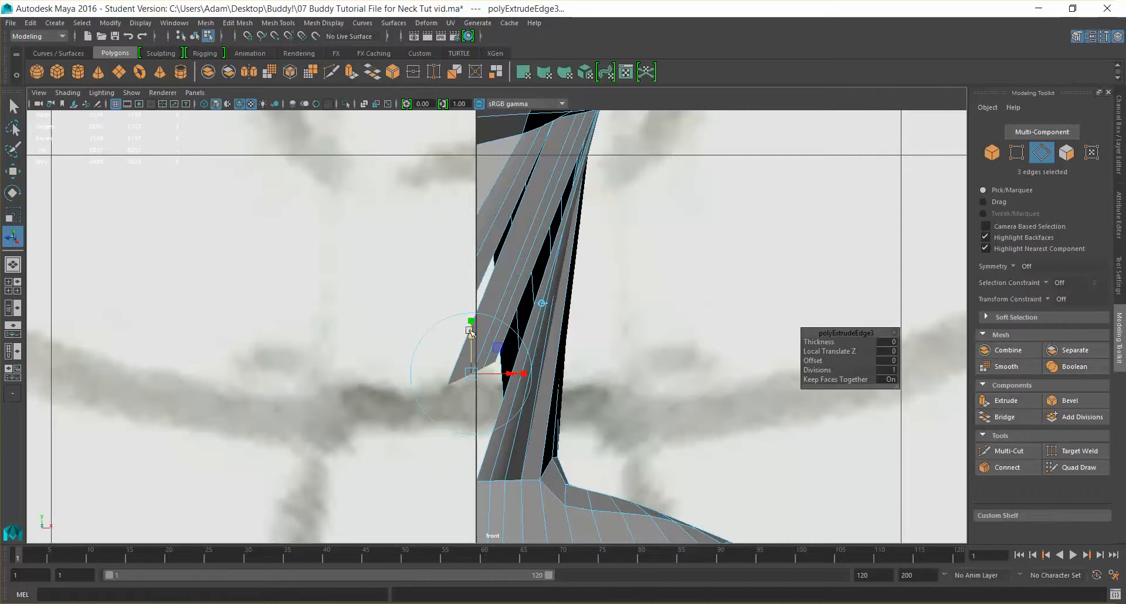
- Rotate the three extruded edges until nearly vertical, align them on the centre line, and stretch them vertically to span the remaining gap
{"action": "key", "text": "e"}
{"action": "left_click_drag", "start_coordinate": [504, 336], "coordinate": [496, 429]}
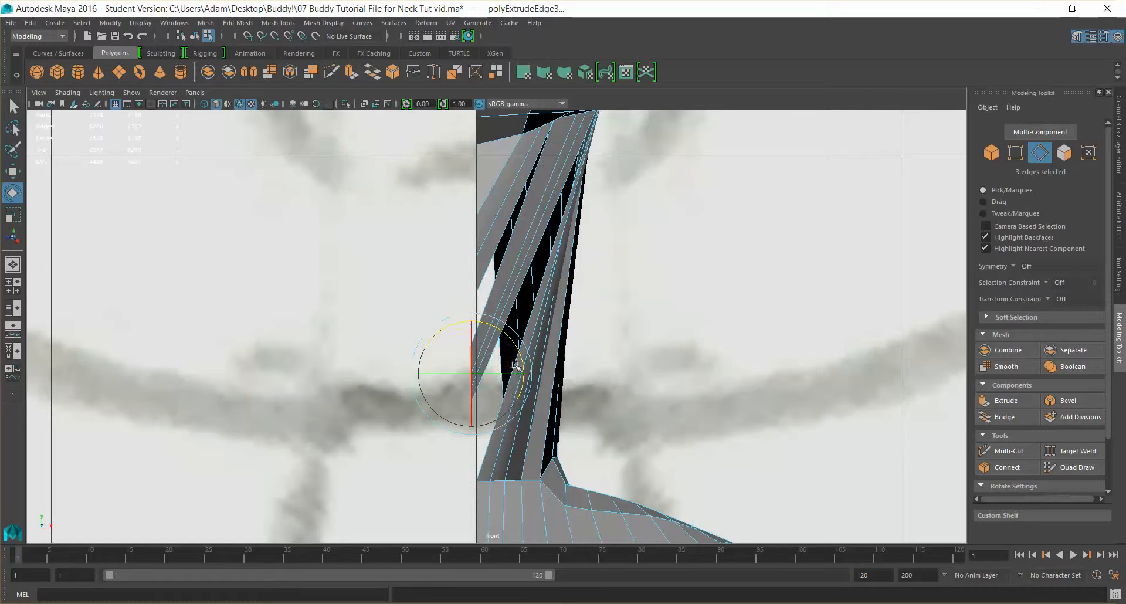
{"action": "key", "text": "r"}
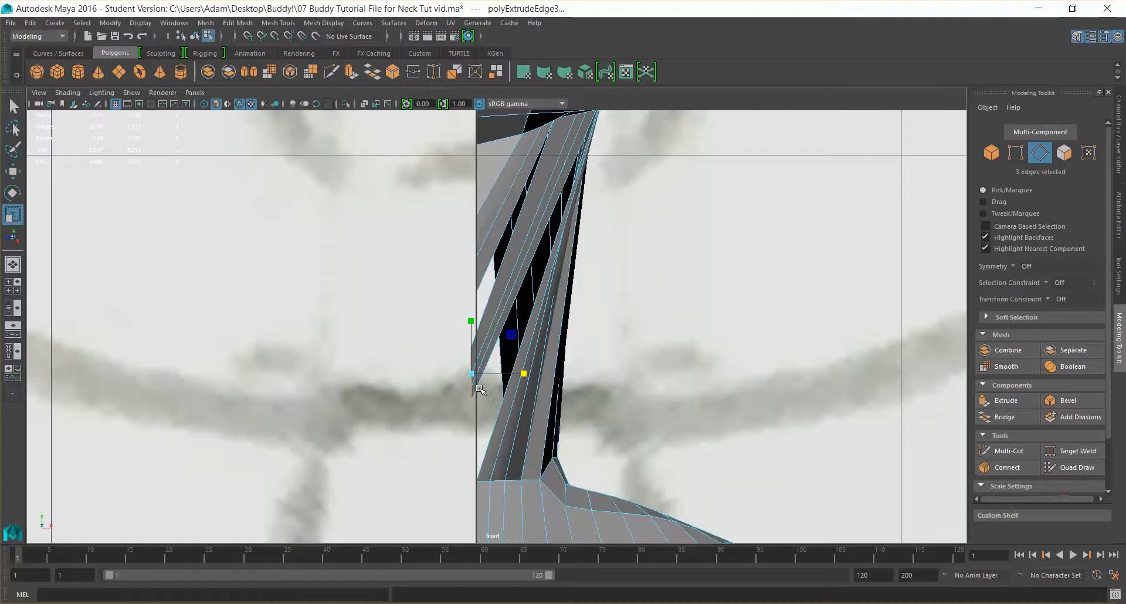
{"action": "key", "text": "w"}
{"action": "left_click_drag", "start_coordinate": [509, 376], "coordinate": [534, 376]}
{"action": "key", "text": "r"}
{"action": "left_click_drag", "start_coordinate": [476, 320], "coordinate": [477, 286]}
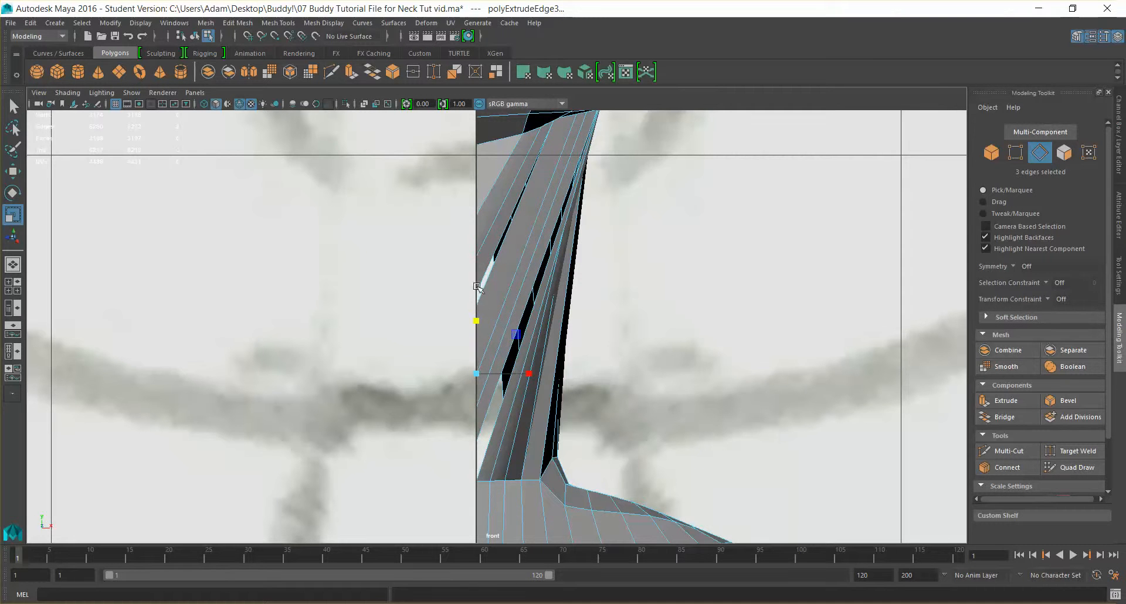
- Target-weld both side edges of the new strip to the adjoining free edges of the neck faces
{"action": "left_click", "coordinate": [1073, 450]}
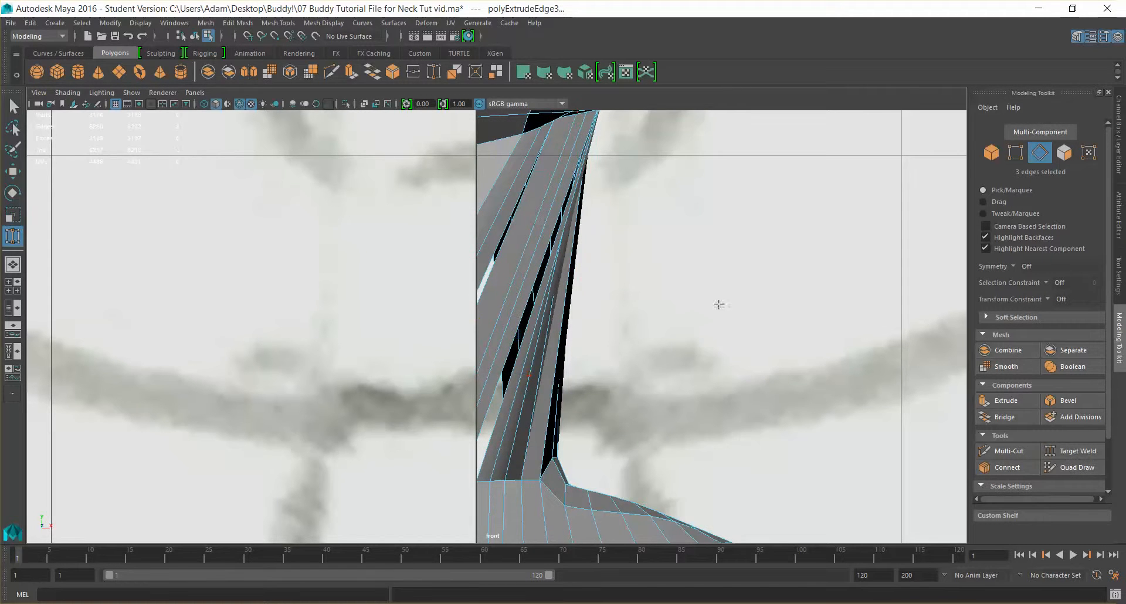
{"action": "left_click", "coordinate": [480, 299]}
{"action": "left_click_drag", "start_coordinate": [476, 279], "coordinate": [481, 286]}
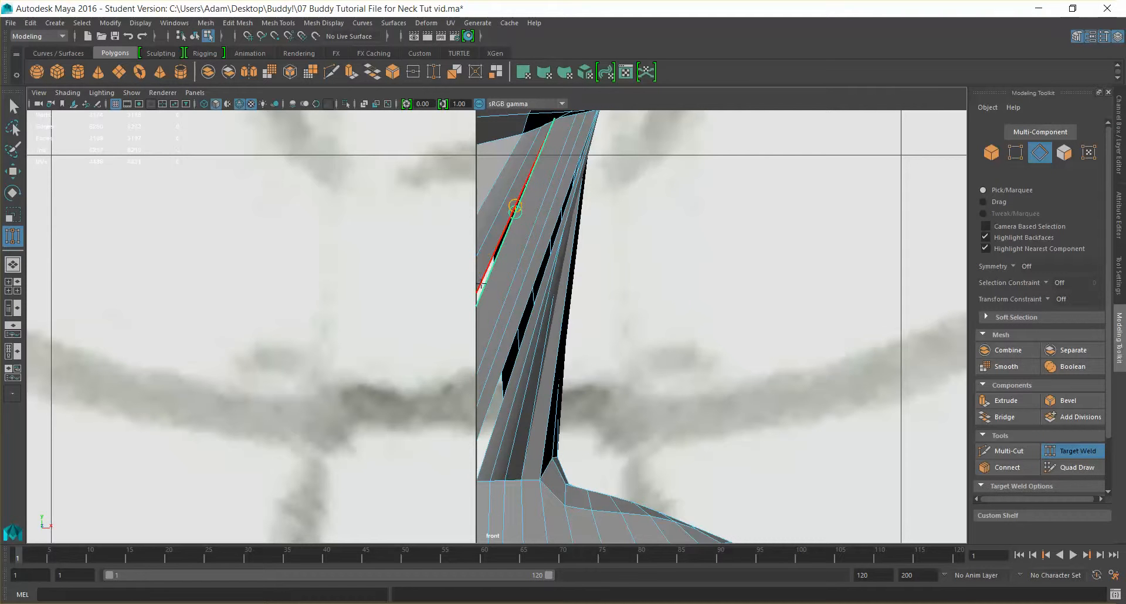
{"action": "left_click", "coordinate": [487, 408]}
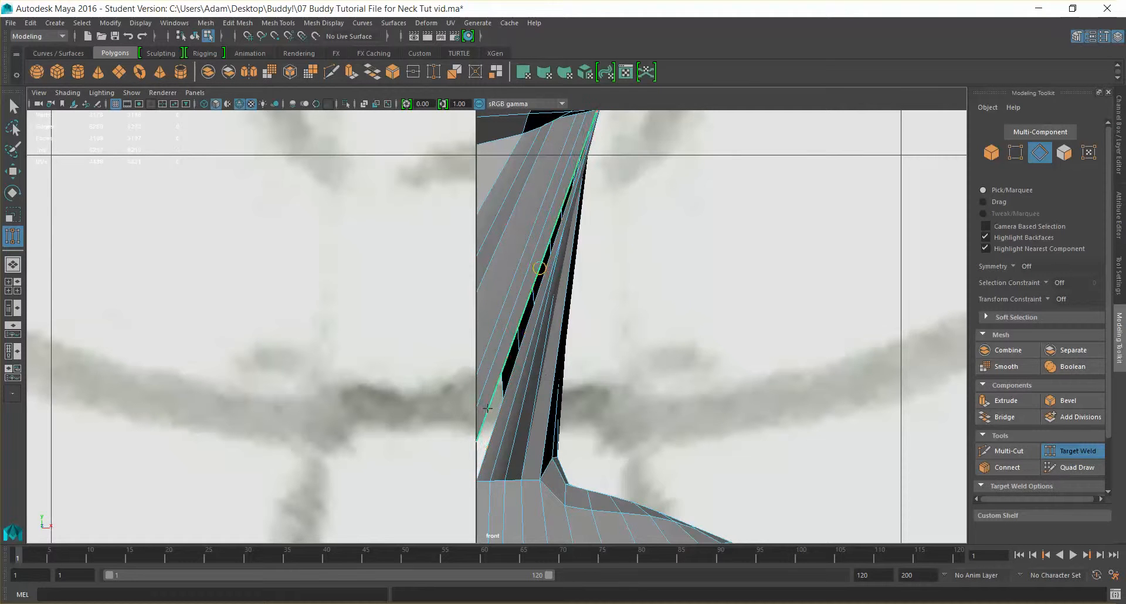
{"action": "left_click", "coordinate": [497, 424]}
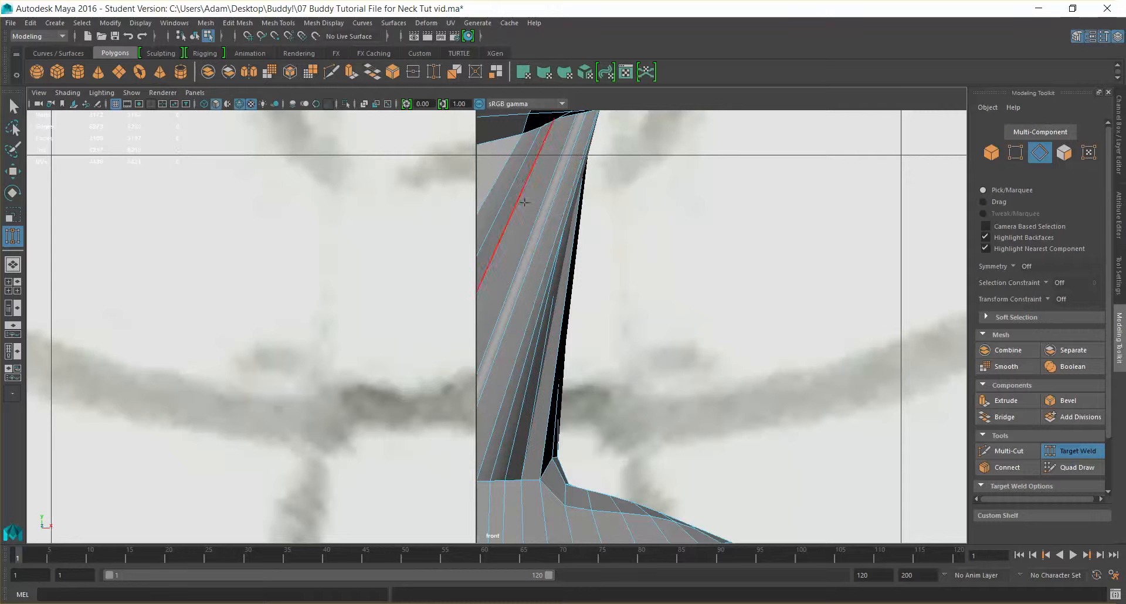
- In the perspective view, move the dented centre-line vertices of the neck's front strip forward one by one to straighten its profile
{"action": "left_click", "coordinate": [200, 93]}
{"action": "mouse_move", "coordinate": [286, 103]}
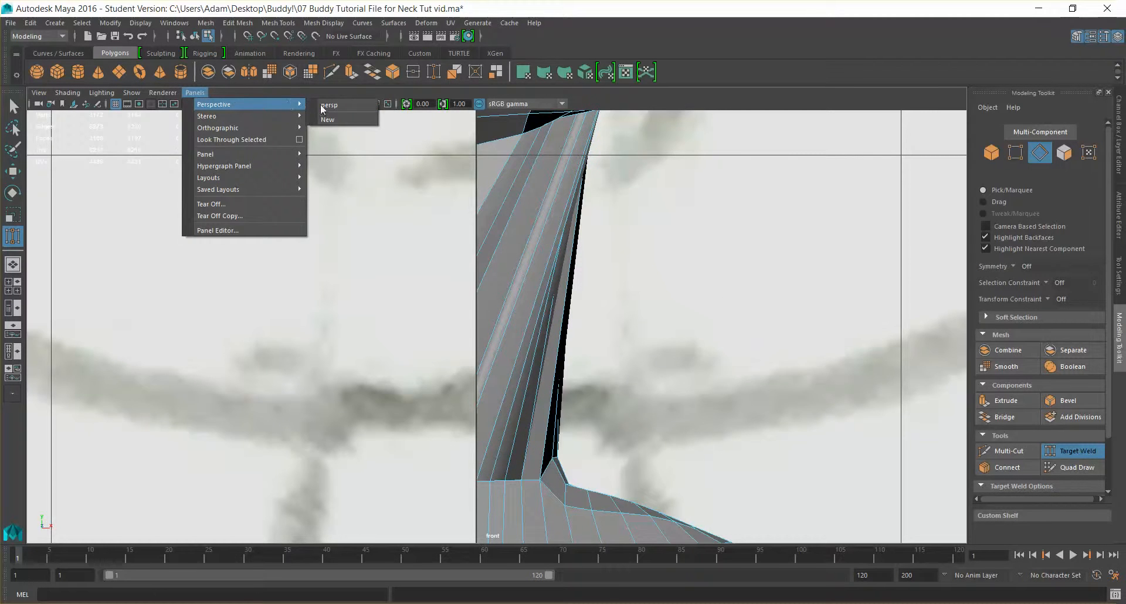
{"action": "left_click", "coordinate": [348, 109]}
{"action": "left_click_drag", "start_coordinate": [724, 310], "coordinate": [926, 306], "text": "alt"}
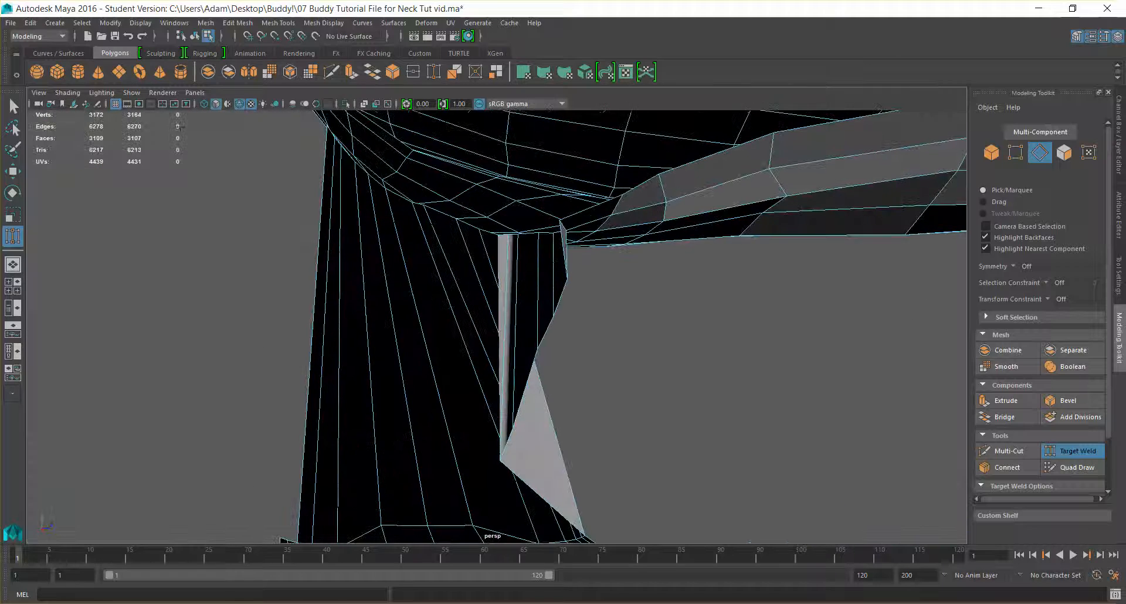
{"action": "left_click", "coordinate": [13, 106]}
{"action": "middle_click_drag", "start_coordinate": [733, 352], "coordinate": [632, 168], "text": "alt"}
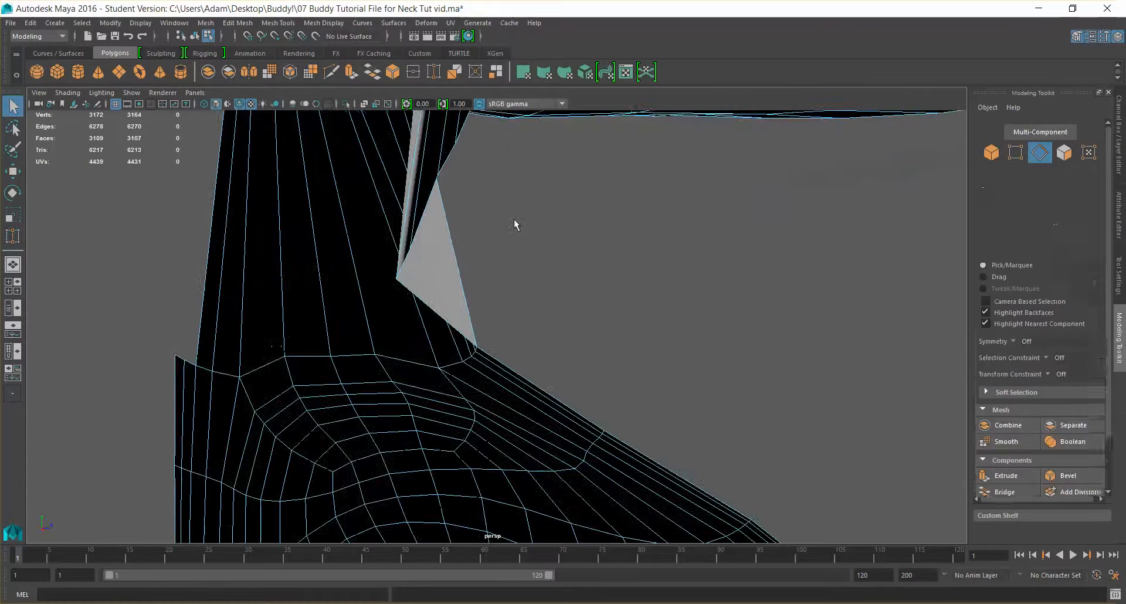
{"action": "scroll", "coordinate": [511, 215], "scroll_direction": "down", "scroll_amount": 5}
{"action": "middle_click_drag", "start_coordinate": [516, 220], "coordinate": [514, 273], "text": "alt"}
{"action": "scroll", "coordinate": [513, 271], "scroll_direction": "up", "scroll_amount": 5}
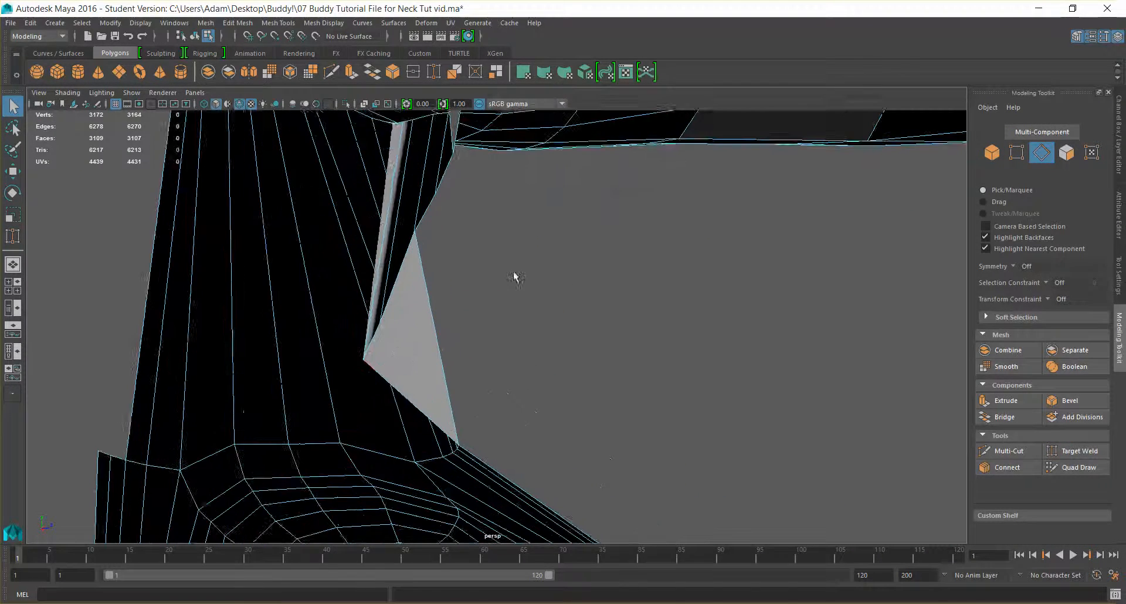
{"action": "scroll", "coordinate": [432, 323], "scroll_direction": "down", "scroll_amount": 1}
{"action": "right_click_drag", "start_coordinate": [417, 351], "coordinate": [370, 296]}
{"action": "left_click", "coordinate": [387, 358]}
{"action": "key", "text": "w"}
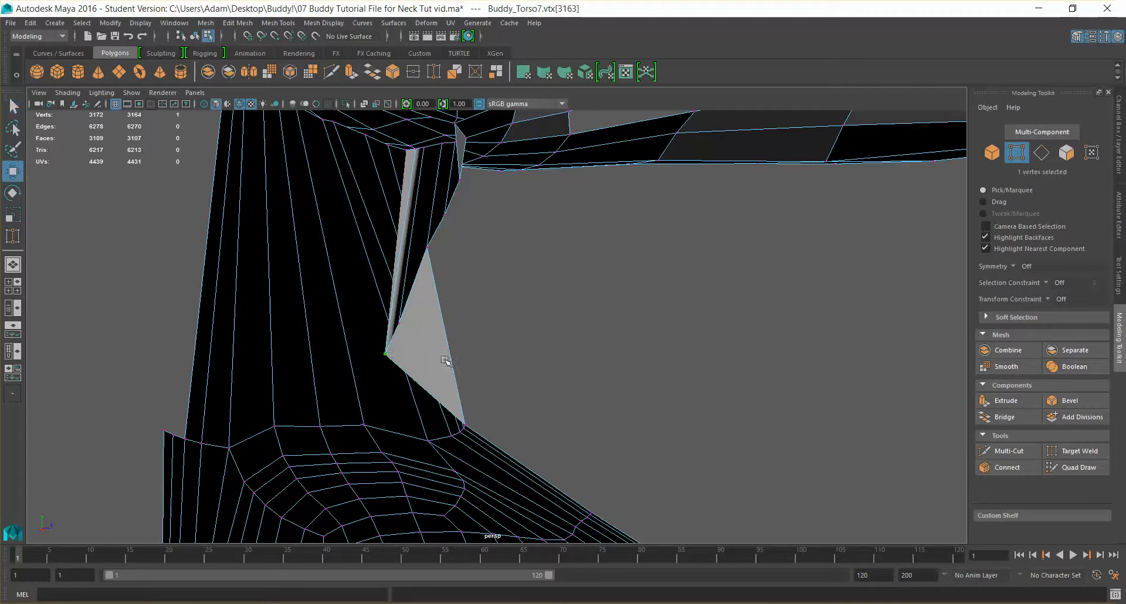
{"action": "left_click_drag", "start_coordinate": [448, 353], "coordinate": [482, 355]}
{"action": "left_click", "coordinate": [400, 322]}
{"action": "left_click_drag", "start_coordinate": [458, 321], "coordinate": [480, 323]}
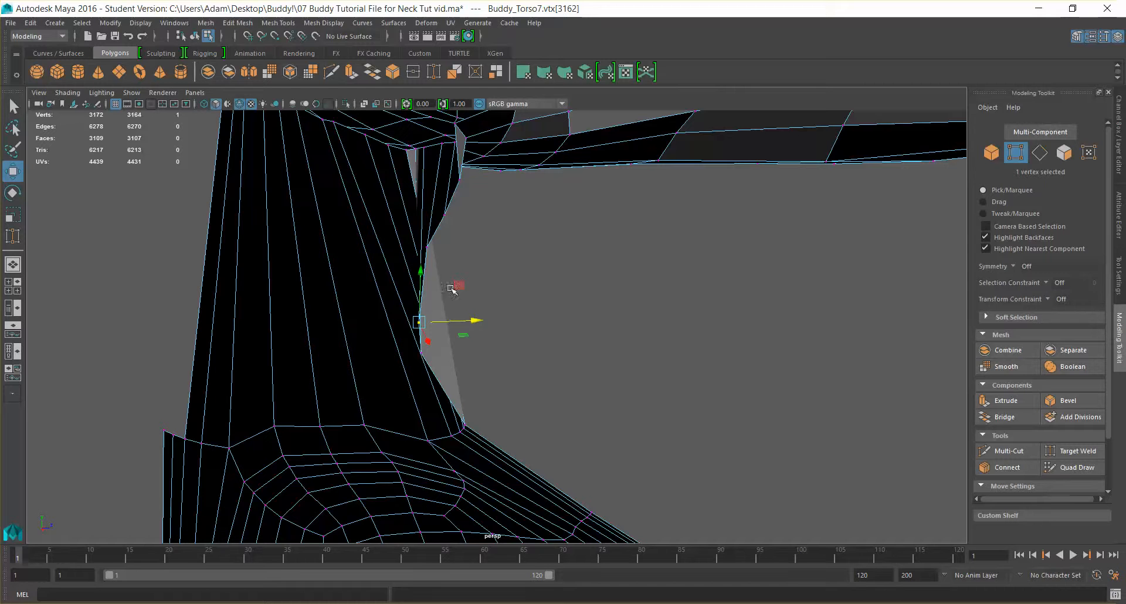
{"action": "left_click", "coordinate": [432, 245]}
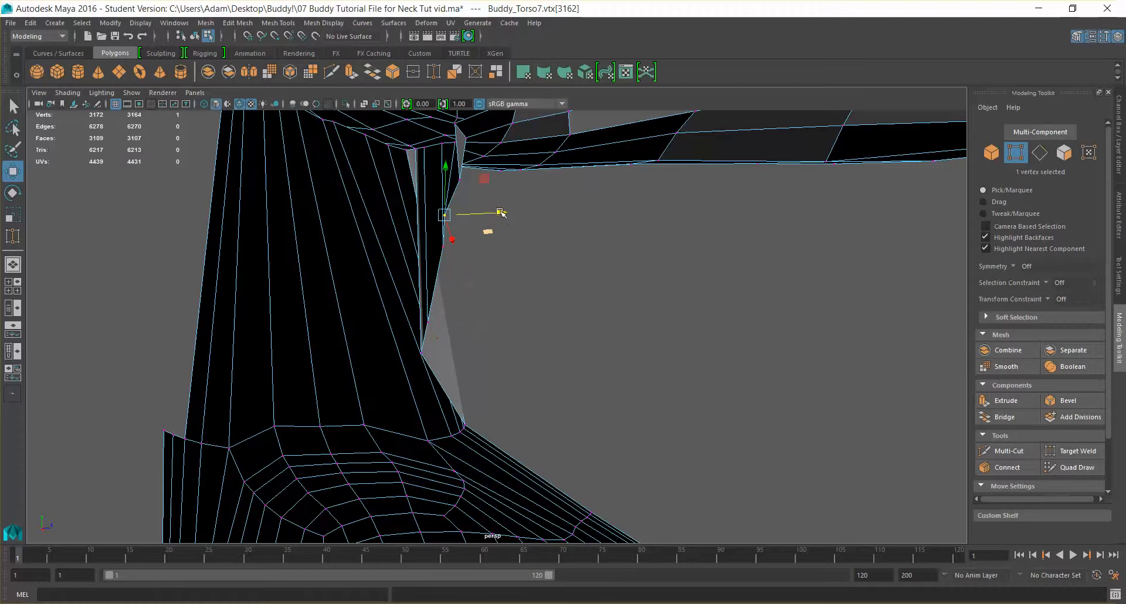
- Examine the neck's shape in the smoothed mesh preview and return to the unsmoothed display
{"action": "mouse_move", "coordinate": [594, 281]}
{"action": "left_mouse_down", "text": "alt"}
{"action": "mouse_move", "coordinate": [477, 271]}
{"action": "mouse_move", "coordinate": [477, 294]}
{"action": "mouse_move", "coordinate": [410, 327]}
{"action": "mouse_move", "coordinate": [347, 312]}
{"action": "mouse_move", "coordinate": [485, 254]}
{"action": "mouse_move", "coordinate": [619, 257]}
{"action": "mouse_move", "coordinate": [483, 291]}
{"action": "mouse_move", "coordinate": [562, 293]}
{"action": "mouse_move", "coordinate": [589, 276]}
{"action": "mouse_move", "coordinate": [532, 231]}
{"action": "left_mouse_up", "text": "alt"}
{"action": "key", "text": "3"}
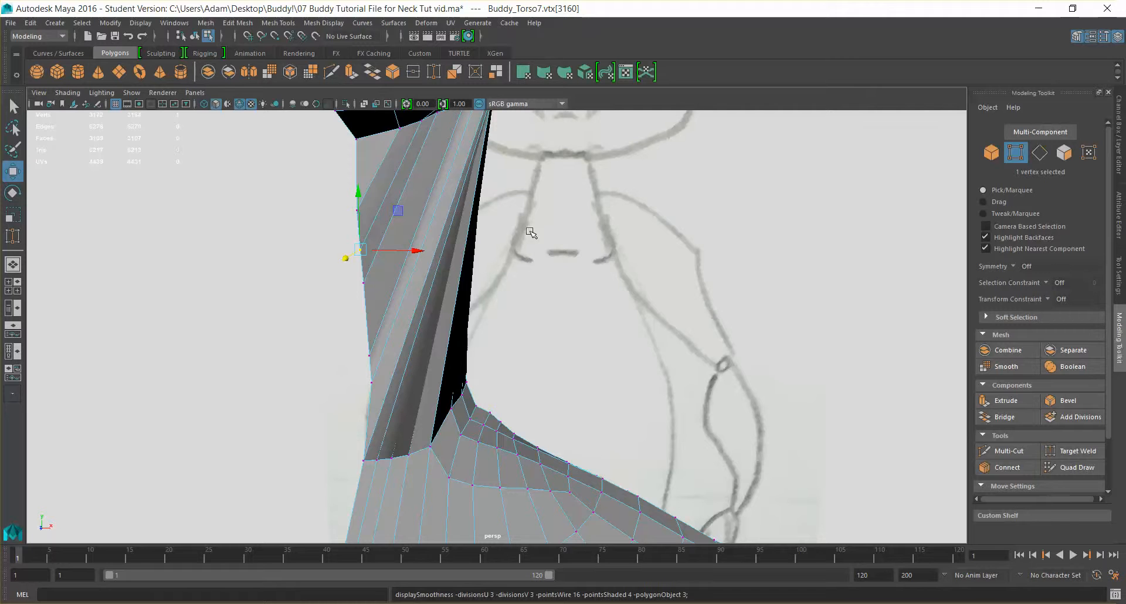
{"action": "mouse_move", "coordinate": [512, 245]}
{"action": "left_mouse_down", "text": "alt"}
{"action": "mouse_move", "coordinate": [517, 289]}
{"action": "mouse_move", "coordinate": [460, 273]}
{"action": "mouse_move", "coordinate": [417, 291]}
{"action": "mouse_move", "coordinate": [638, 239]}
{"action": "mouse_move", "coordinate": [636, 254]}
{"action": "mouse_move", "coordinate": [578, 228]}
{"action": "mouse_move", "coordinate": [639, 267]}
{"action": "mouse_move", "coordinate": [568, 245]}
{"action": "mouse_move", "coordinate": [580, 149]}
{"action": "left_mouse_up", "text": "alt"}
{"action": "key", "text": "1"}
- Move the head-rim vertex at the top of the neck's crease horizontally along the joint to reshape the crease
{"action": "mouse_move", "coordinate": [526, 207]}
{"action": "left_mouse_down", "text": "alt"}
{"action": "mouse_move", "coordinate": [560, 202]}
{"action": "mouse_move", "coordinate": [536, 226]}
{"action": "mouse_move", "coordinate": [471, 251]}
{"action": "mouse_move", "coordinate": [456, 204]}
{"action": "mouse_move", "coordinate": [499, 234]}
{"action": "mouse_move", "coordinate": [537, 216]}
{"action": "mouse_move", "coordinate": [471, 308]}
{"action": "left_mouse_up", "text": "alt"}
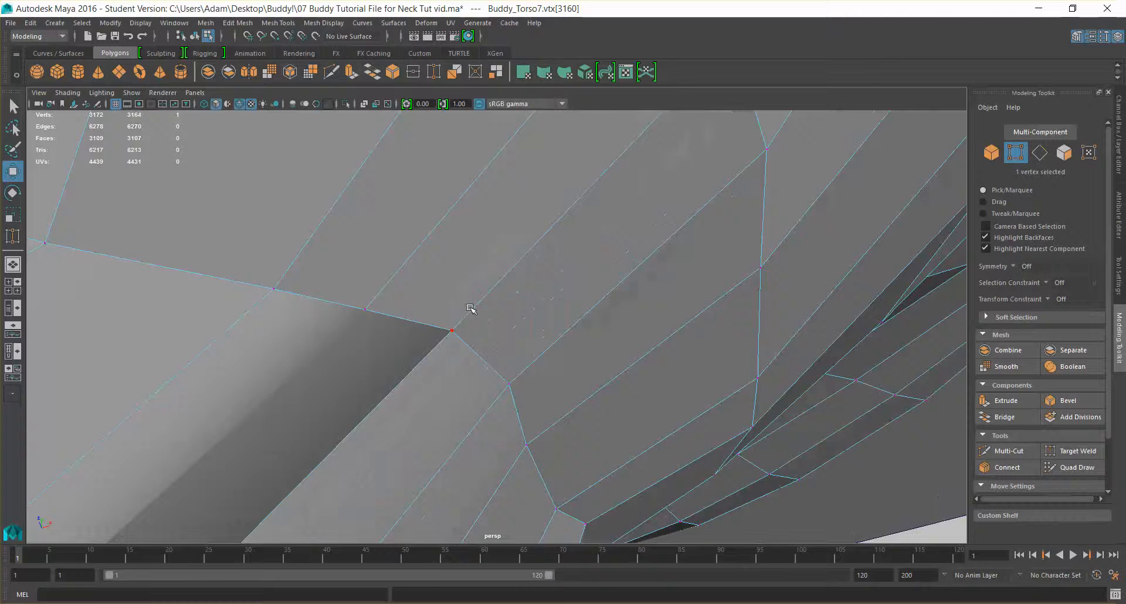
{"action": "scroll", "coordinate": [457, 315], "scroll_direction": "down", "scroll_amount": 6}
{"action": "scroll", "coordinate": [460, 315], "scroll_direction": "up", "scroll_amount": 3}
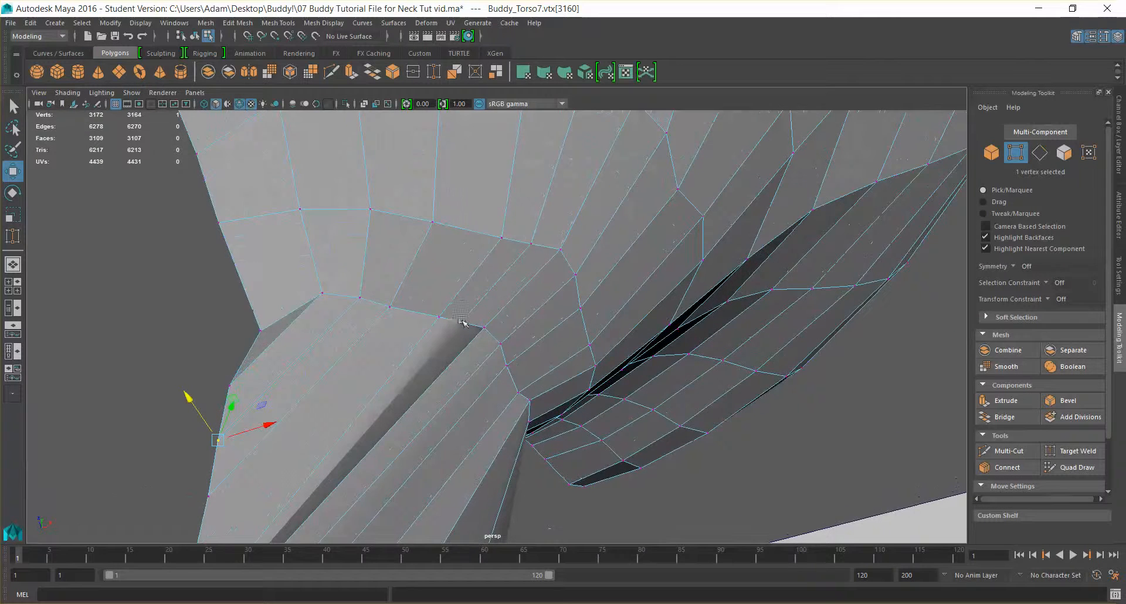
{"action": "left_click_drag", "start_coordinate": [524, 338], "coordinate": [490, 340], "text": "alt"}
{"action": "middle_click_drag", "start_coordinate": [505, 276], "coordinate": [534, 272]}
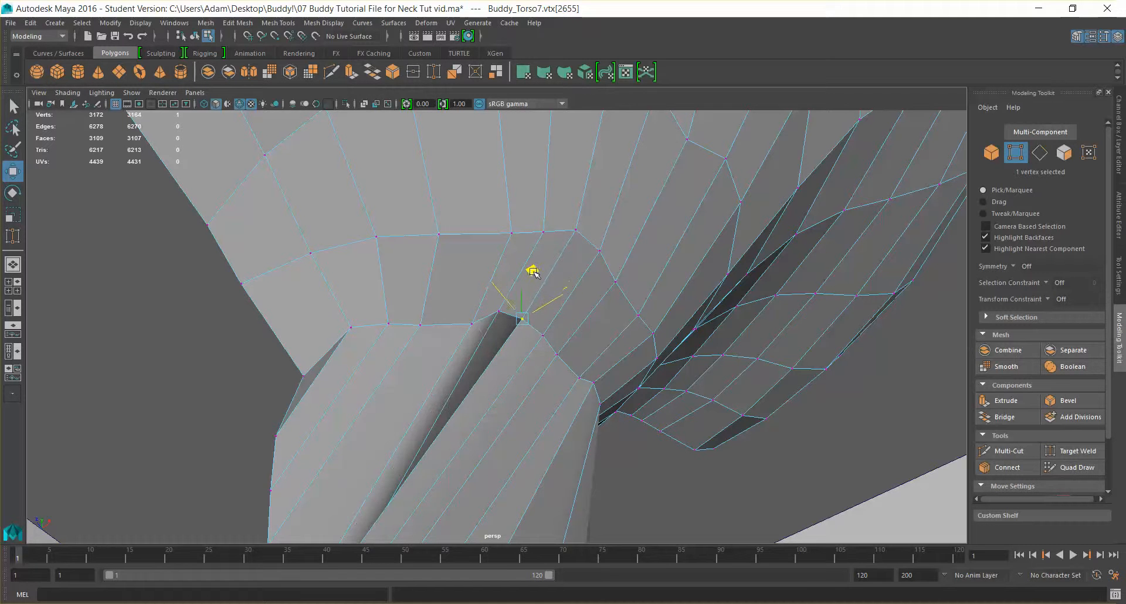
- Shift the next two rim vertices beside the crease horizontally toward the centre line to space them more evenly
{"action": "left_click", "coordinate": [472, 324]}
{"action": "left_click_drag", "start_coordinate": [474, 326], "coordinate": [561, 366], "text": "alt"}
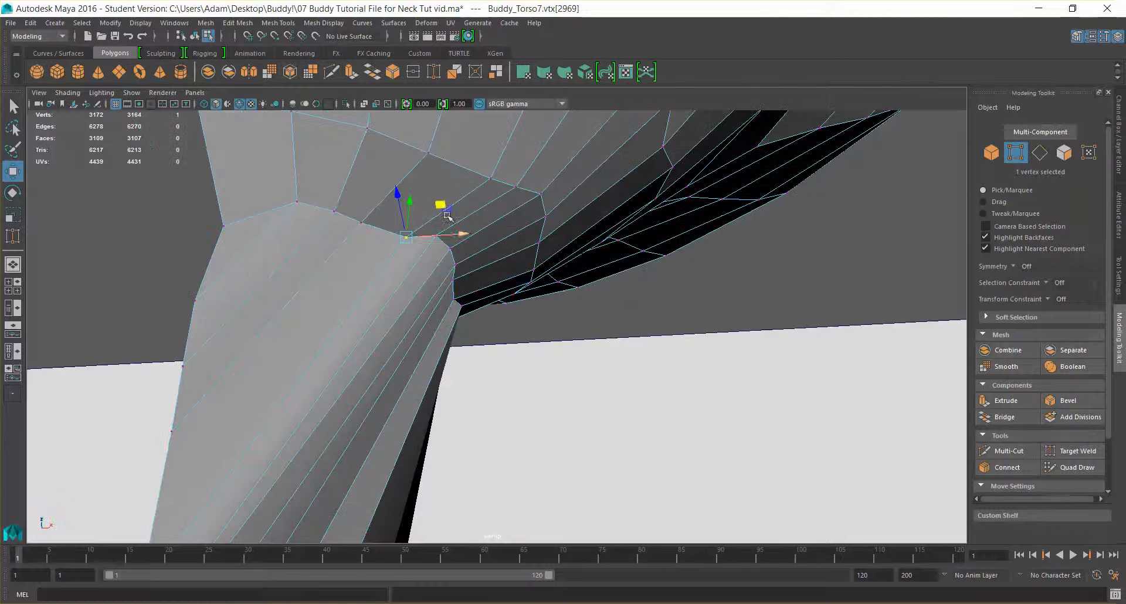
{"action": "middle_click_drag", "start_coordinate": [441, 208], "coordinate": [419, 208]}
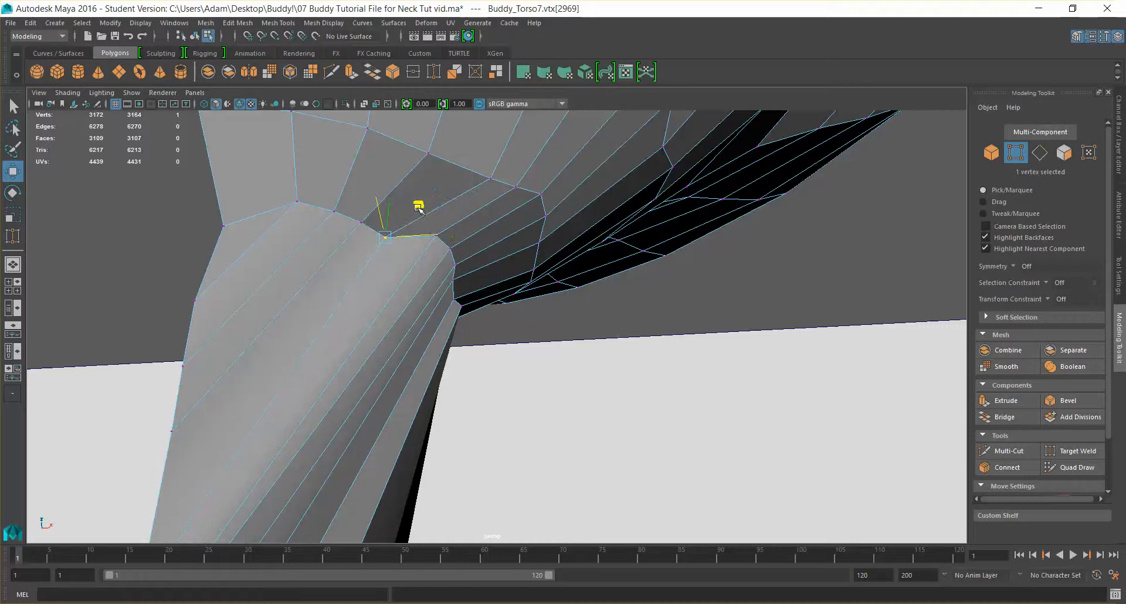
{"action": "left_click", "coordinate": [443, 241]}
{"action": "middle_click_drag", "start_coordinate": [471, 208], "coordinate": [455, 203]}
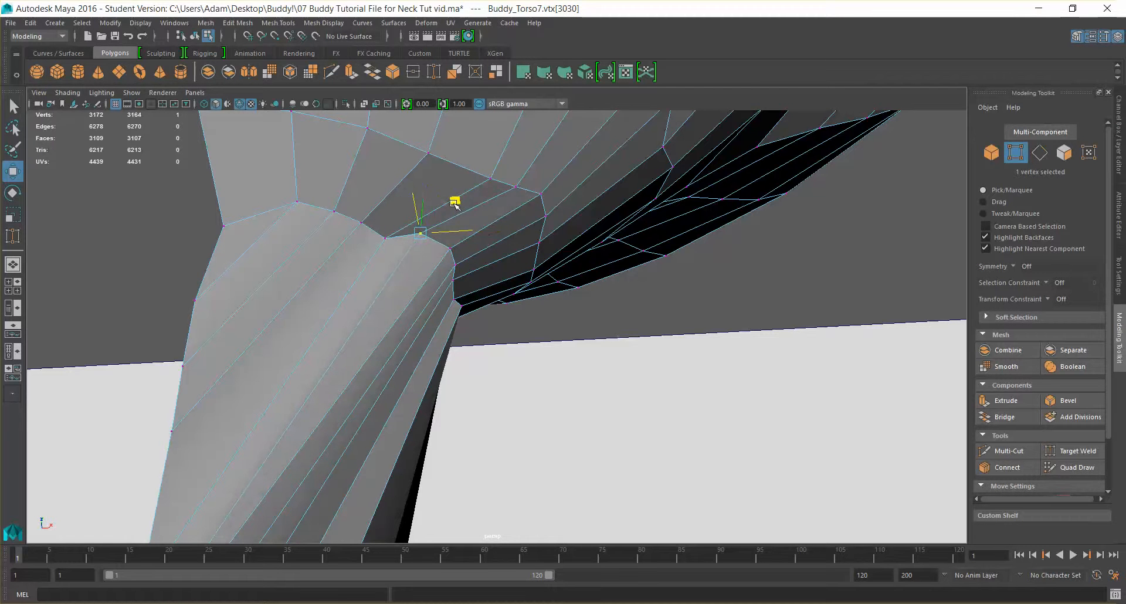
- Readjust the rim vertices on both sides of the crease horizontally to smooth the curve where the neck meets the head
{"action": "left_click", "coordinate": [457, 245]}
{"action": "left_click_drag", "start_coordinate": [518, 281], "coordinate": [465, 273], "text": "alt"}
{"action": "left_click_drag", "start_coordinate": [533, 222], "coordinate": [524, 224]}
{"action": "left_click_drag", "start_coordinate": [590, 272], "coordinate": [516, 267], "text": "alt"}
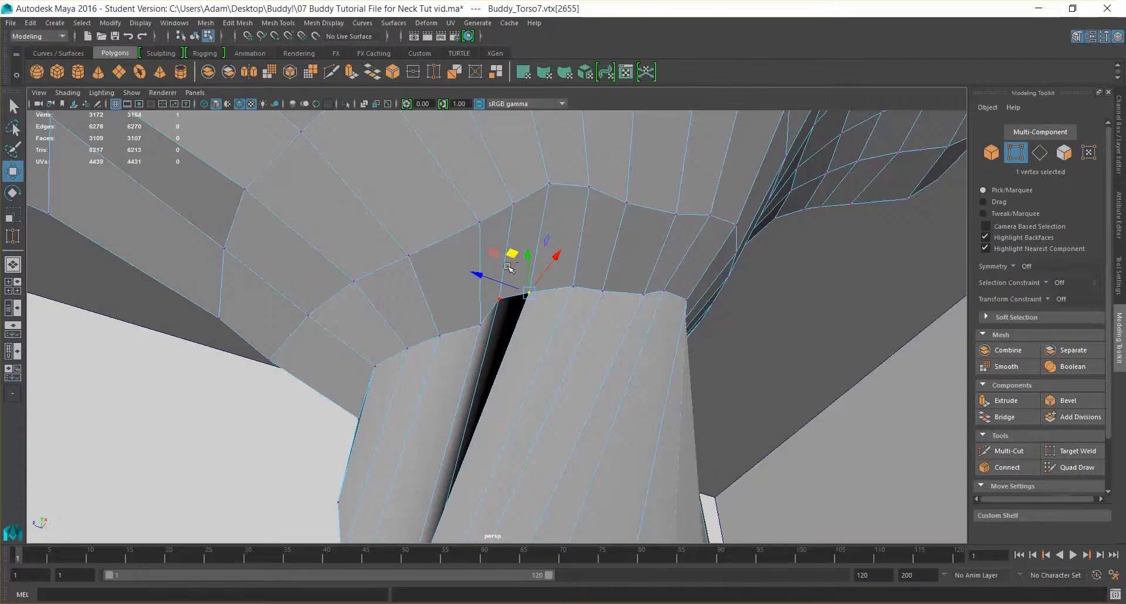
{"action": "left_click", "coordinate": [481, 326]}
{"action": "left_click_drag", "start_coordinate": [523, 357], "coordinate": [566, 376], "text": "alt"}
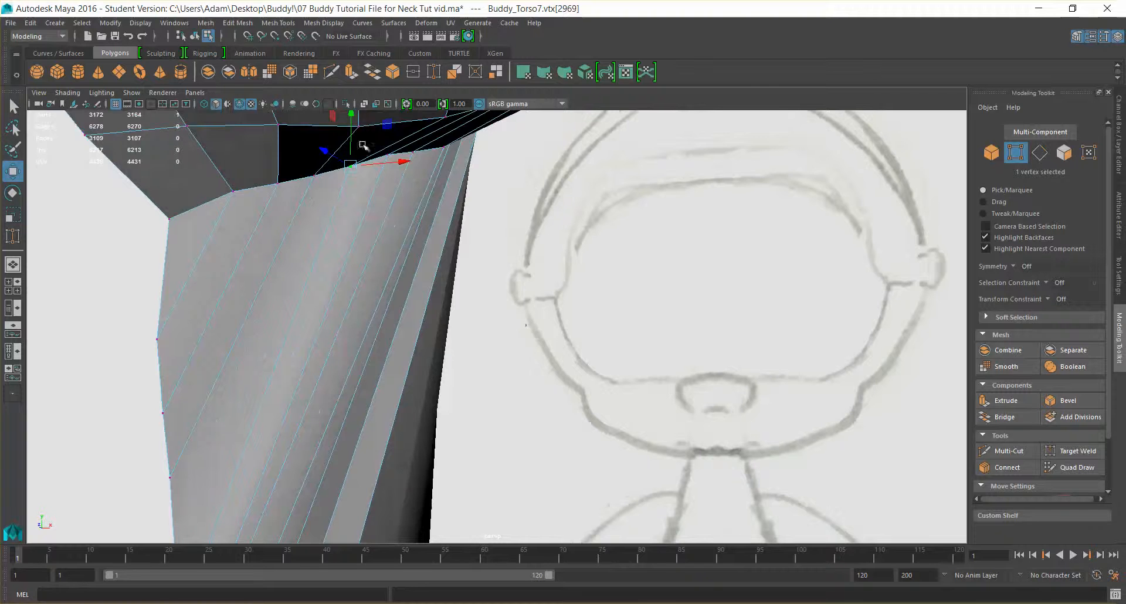
{"action": "left_click_drag", "start_coordinate": [399, 161], "coordinate": [398, 135], "text": "alt"}
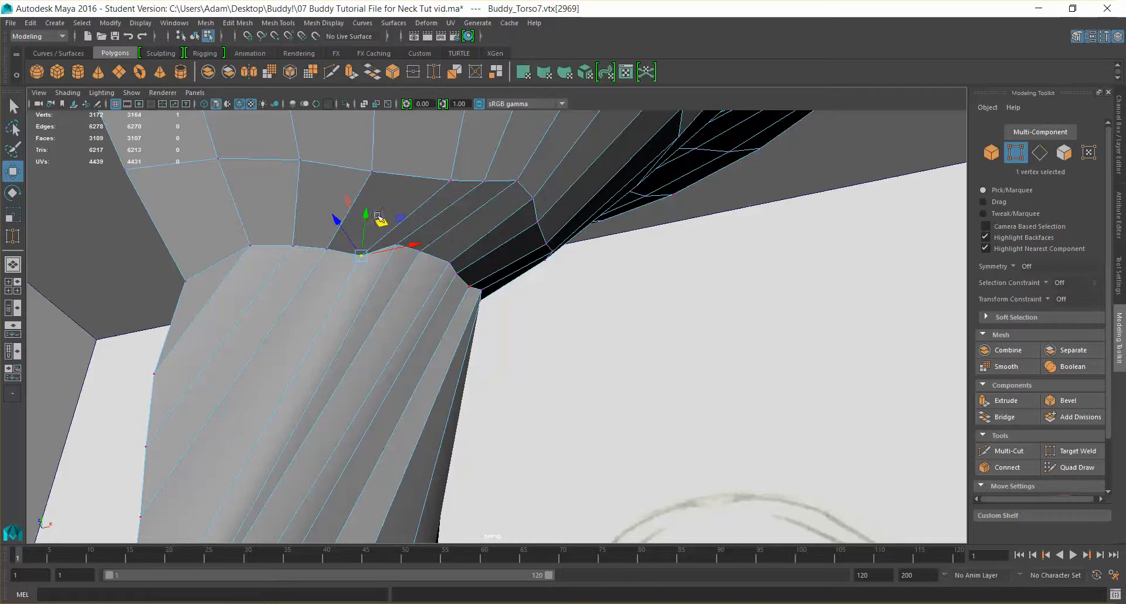
{"action": "left_click_drag", "start_coordinate": [376, 228], "coordinate": [412, 220]}
{"action": "mouse_move", "coordinate": [461, 262]}
{"action": "left_mouse_down", "text": "alt"}
{"action": "mouse_move", "coordinate": [519, 258]}
{"action": "mouse_move", "coordinate": [546, 316]}
{"action": "mouse_move", "coordinate": [598, 360]}
{"action": "mouse_move", "coordinate": [556, 301]}
{"action": "left_mouse_up", "text": "alt"}
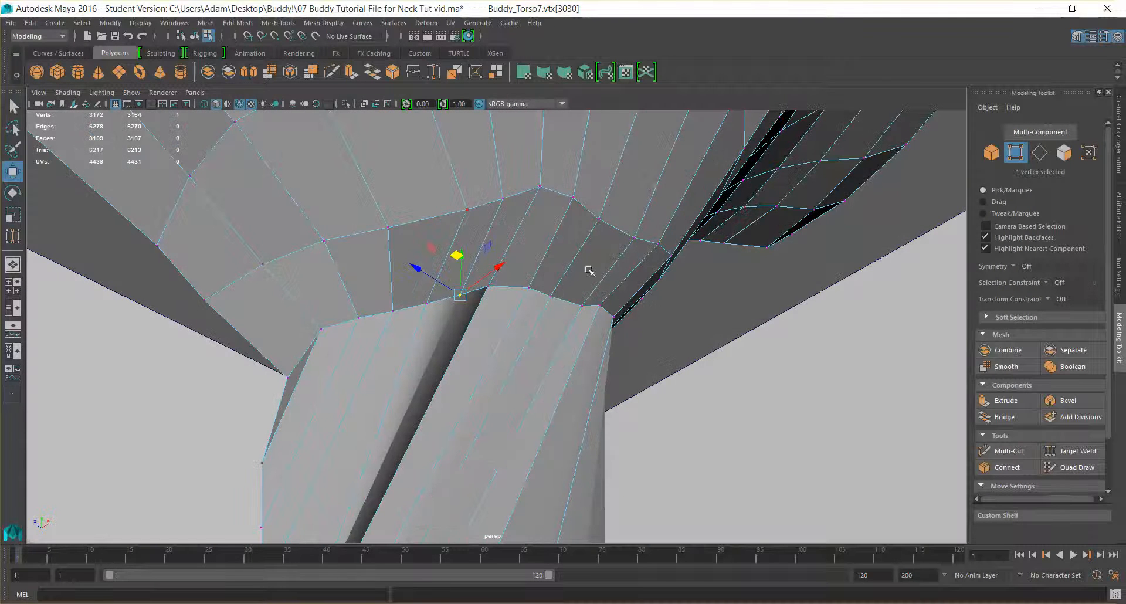
- Open the mesh sculpting tools as a floating list and activate the Smooth Tool
{"action": "left_click", "coordinate": [281, 27]}
{"action": "mouse_move", "coordinate": [333, 194]}
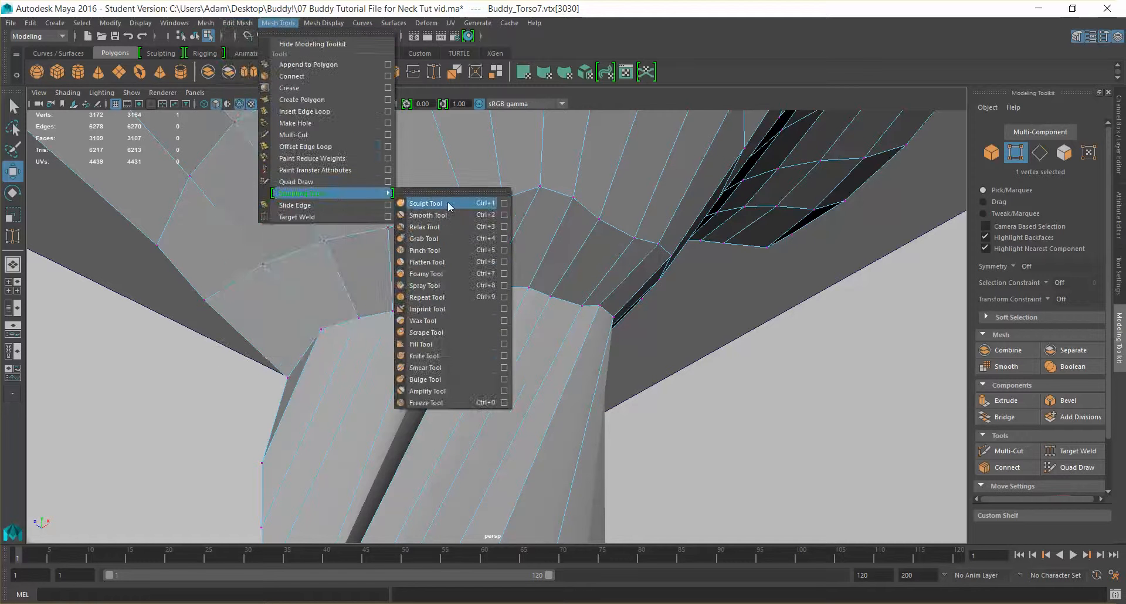
{"action": "left_click", "coordinate": [455, 197]}
{"action": "left_click_drag", "start_coordinate": [465, 176], "coordinate": [784, 217]}
{"action": "left_click", "coordinate": [759, 253]}
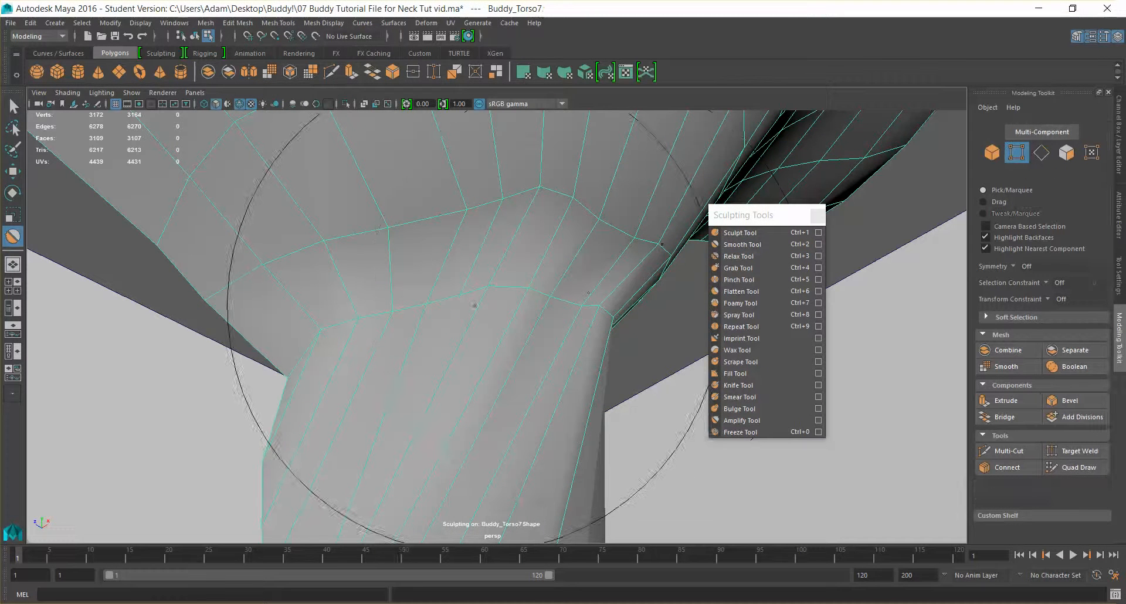
- Try to smooth the joint between head and neck with the sculpting brush and undo the stroke
{"action": "mouse_move", "coordinate": [589, 292]}
{"action": "left_mouse_down"}
{"action": "mouse_move", "coordinate": [478, 276]}
{"action": "mouse_move", "coordinate": [479, 307]}
{"action": "left_mouse_up"}
{"action": "mouse_move", "coordinate": [339, 290]}
{"action": "left_mouse_down", "text": "alt"}
{"action": "mouse_move", "coordinate": [513, 293]}
{"action": "mouse_move", "coordinate": [528, 299]}
{"action": "mouse_move", "coordinate": [538, 365]}
{"action": "mouse_move", "coordinate": [477, 277]}
{"action": "left_mouse_up", "text": "alt"}
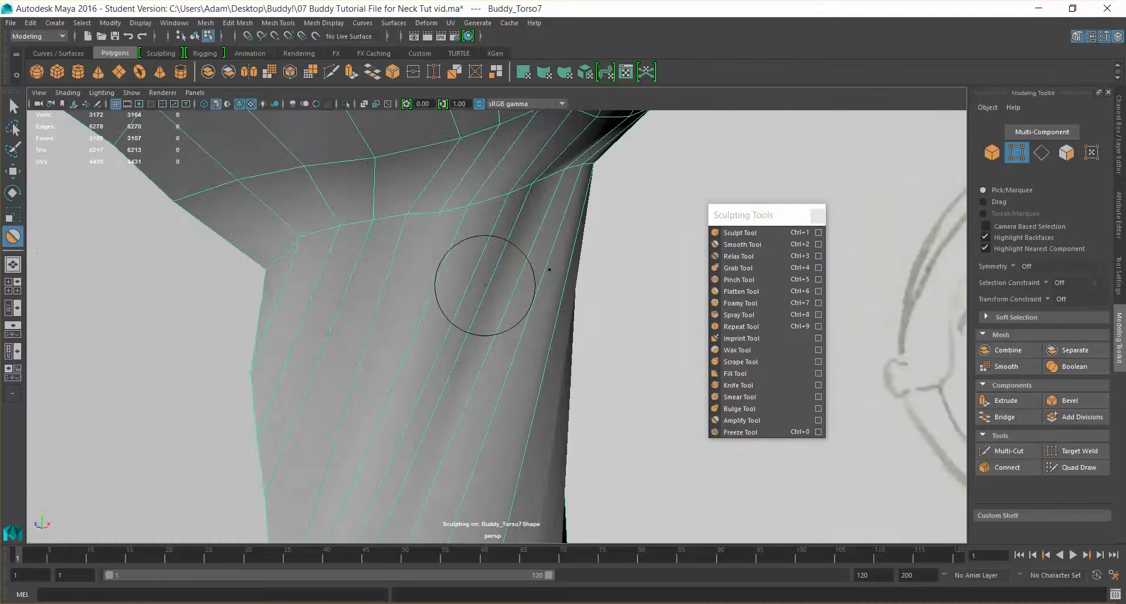
{"action": "mouse_move", "coordinate": [593, 231]}
{"action": "left_mouse_down", "text": "alt"}
{"action": "mouse_move", "coordinate": [510, 244]}
{"action": "mouse_move", "coordinate": [668, 217]}
{"action": "mouse_move", "coordinate": [470, 270]}
{"action": "left_mouse_up", "text": "alt"}
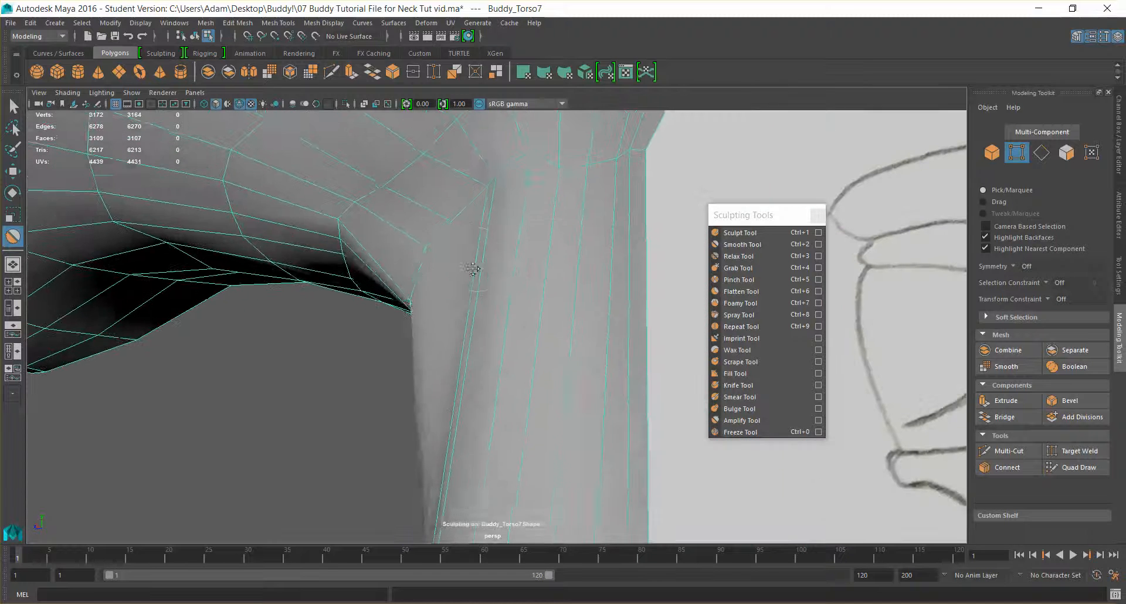
{"action": "key", "text": "ctrl+z"}
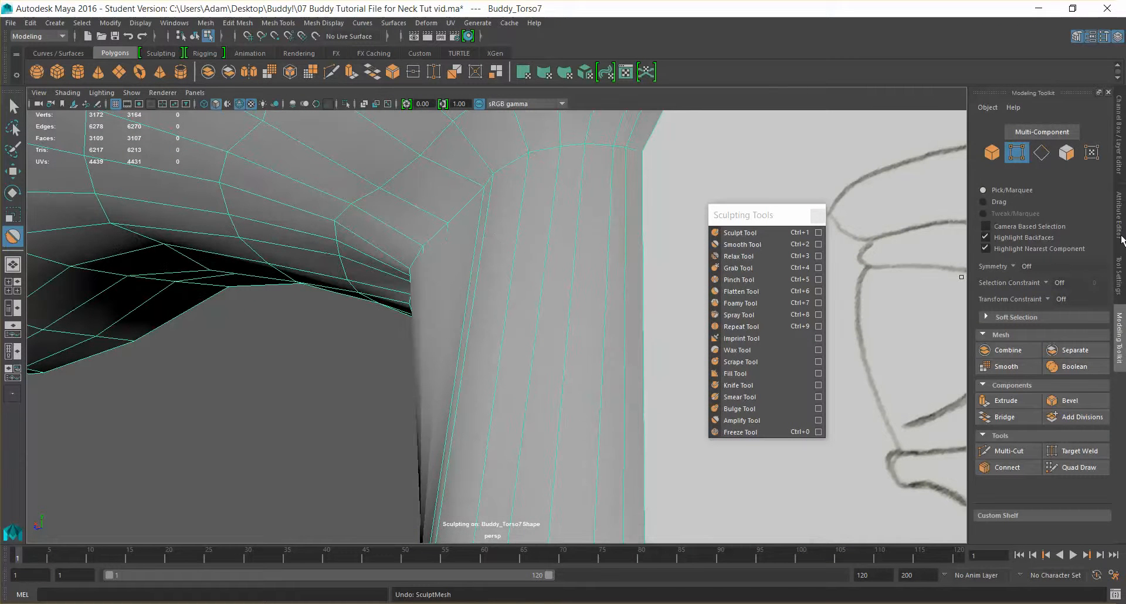
- Set the Smooth Tool's Mirror option to Off and brush over the joint between head and neck
{"action": "left_click", "coordinate": [1119, 276]}
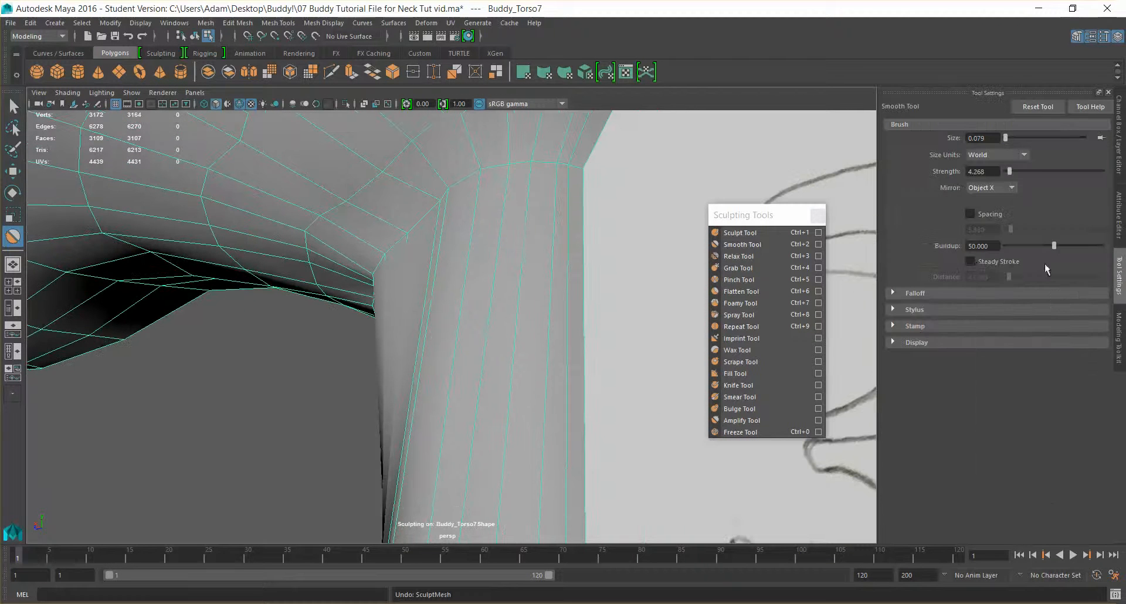
{"action": "left_click", "coordinate": [990, 187]}
{"action": "left_click", "coordinate": [986, 183]}
{"action": "mouse_move", "coordinate": [446, 252]}
{"action": "left_mouse_down", "text": "alt"}
{"action": "mouse_move", "coordinate": [349, 219]}
{"action": "mouse_move", "coordinate": [485, 246]}
{"action": "mouse_move", "coordinate": [394, 309]}
{"action": "left_mouse_up", "text": "alt"}
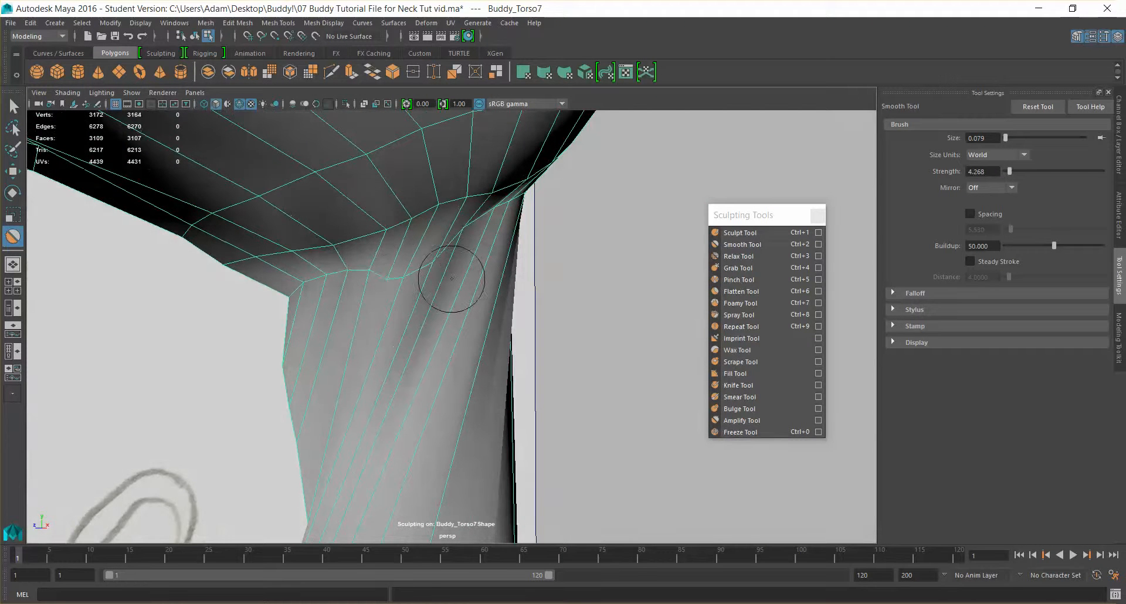
{"action": "left_click_drag", "start_coordinate": [461, 234], "coordinate": [410, 239], "text": "alt"}
{"action": "mouse_move", "coordinate": [493, 227]}
{"action": "left_mouse_down"}
{"action": "mouse_move", "coordinate": [501, 211]}
{"action": "mouse_move", "coordinate": [475, 224]}
{"action": "mouse_move", "coordinate": [455, 174]}
{"action": "left_mouse_up"}
{"action": "left_click_drag", "start_coordinate": [440, 239], "coordinate": [557, 226], "text": "alt"}
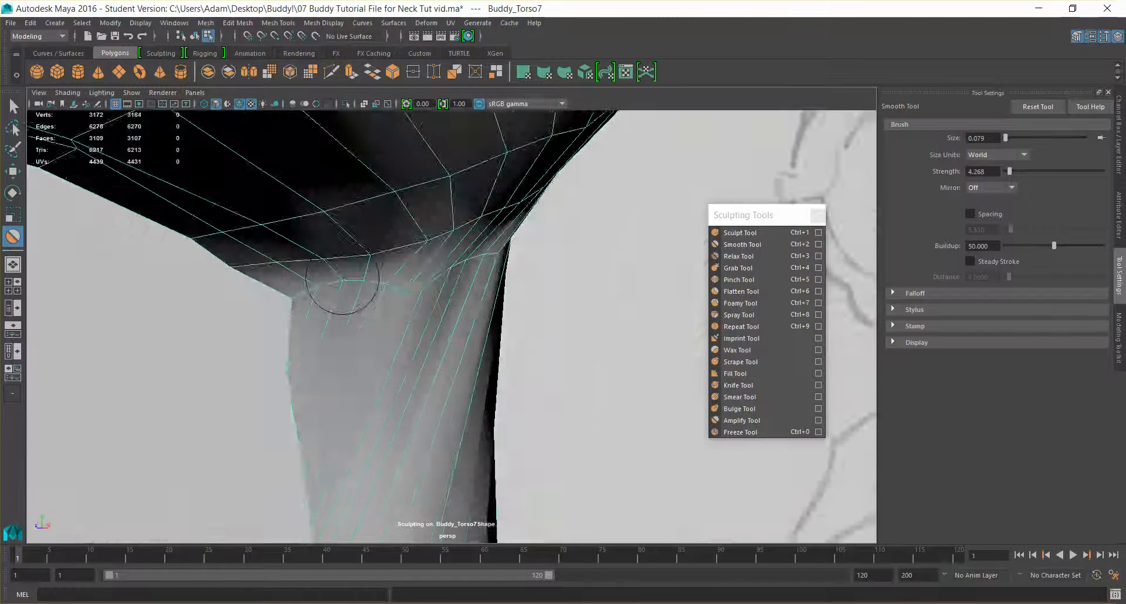
{"action": "left_click_drag", "start_coordinate": [342, 280], "coordinate": [390, 219], "text": "alt"}
- Return to vertex editing and shift two neighbouring rim vertices on the neck's side slightly forward along the joint
{"action": "left_click", "coordinate": [18, 113]}
{"action": "left_click_drag", "start_coordinate": [317, 252], "coordinate": [359, 231], "text": "alt"}
{"action": "right_click_drag", "start_coordinate": [375, 184], "coordinate": [317, 182]}
{"action": "left_click_drag", "start_coordinate": [317, 182], "coordinate": [385, 175], "text": "alt"}
{"action": "left_click", "coordinate": [384, 169]}
{"action": "left_click_drag", "start_coordinate": [402, 269], "coordinate": [443, 264], "text": "alt"}
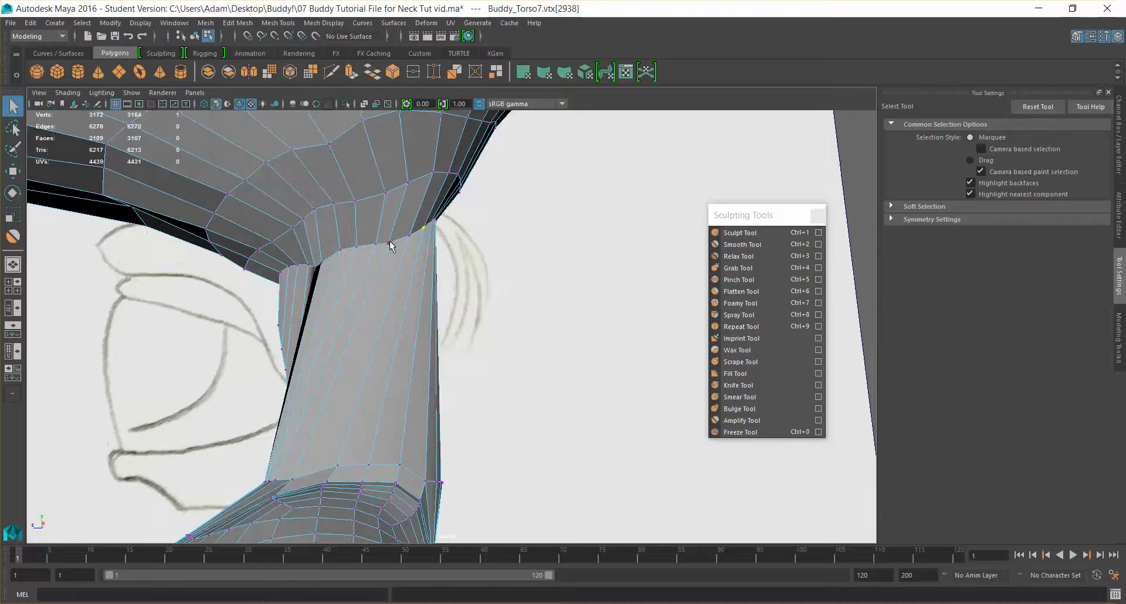
{"action": "key", "text": "2"}
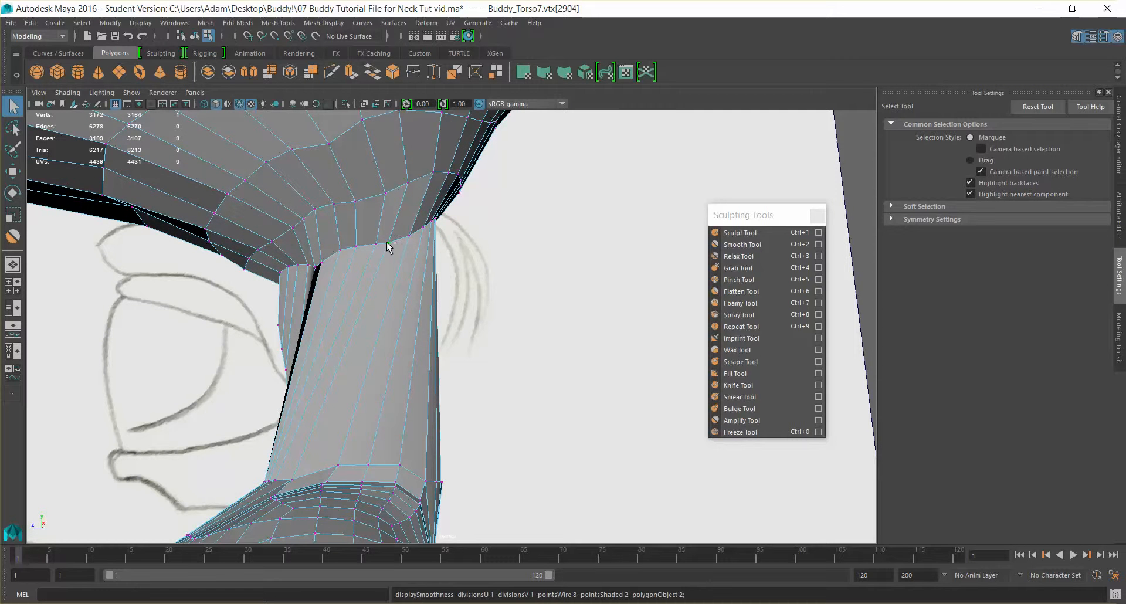
{"action": "key", "text": "w"}
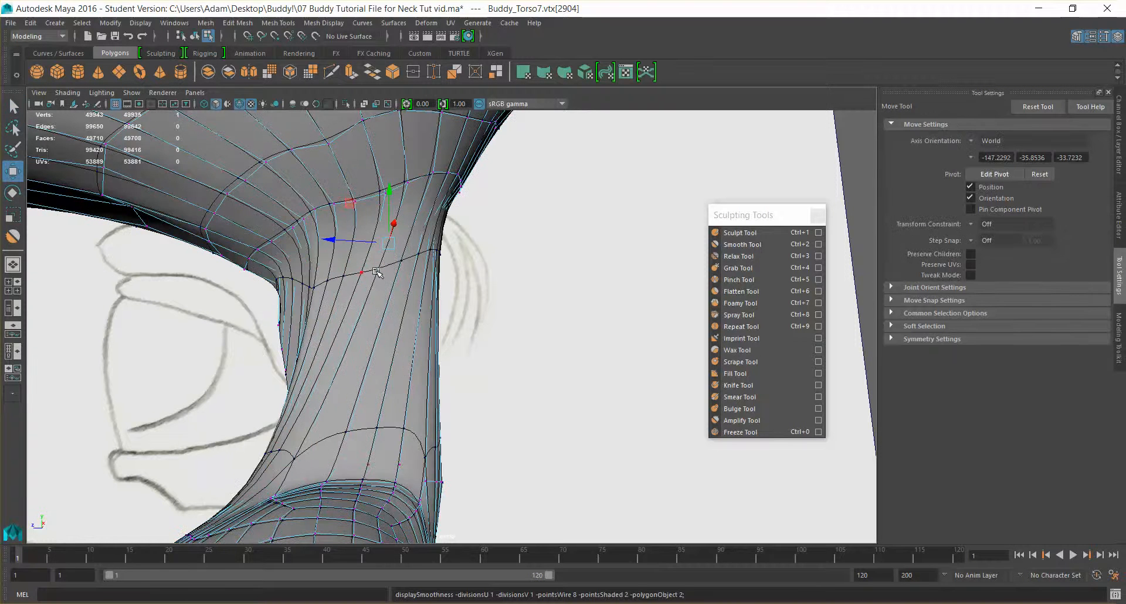
{"action": "key", "text": "1"}
{"action": "left_click", "coordinate": [376, 244], "text": "shift"}
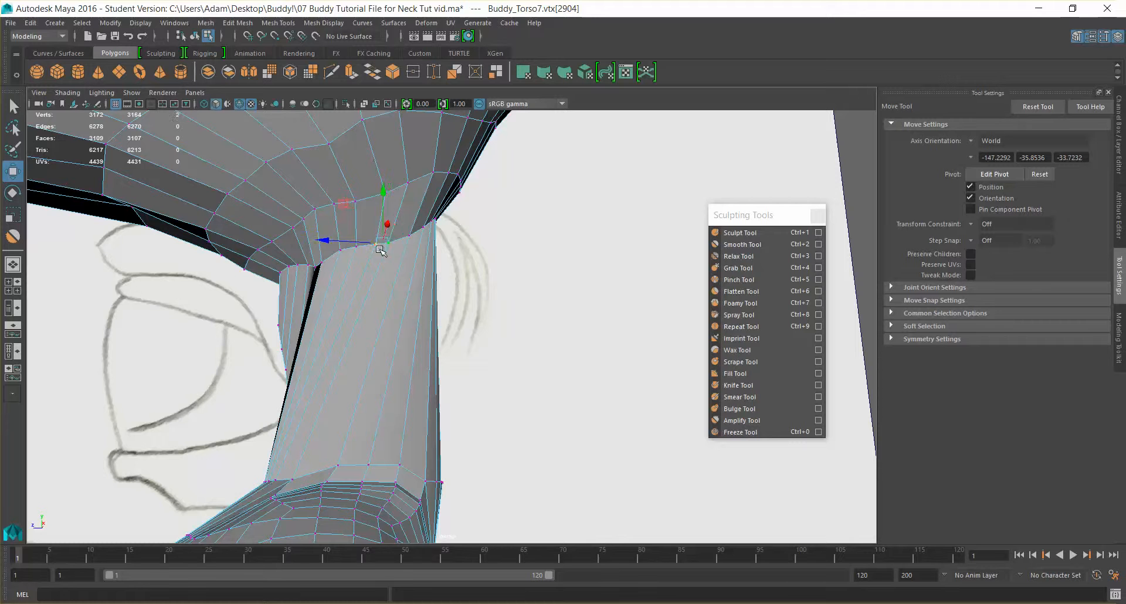
{"action": "left_click_drag", "start_coordinate": [332, 240], "coordinate": [328, 236]}
- Move the rim vertices toward the back of the neck sideways one by one to round the joint
{"action": "left_click_drag", "start_coordinate": [453, 237], "coordinate": [500, 221], "text": "alt"}
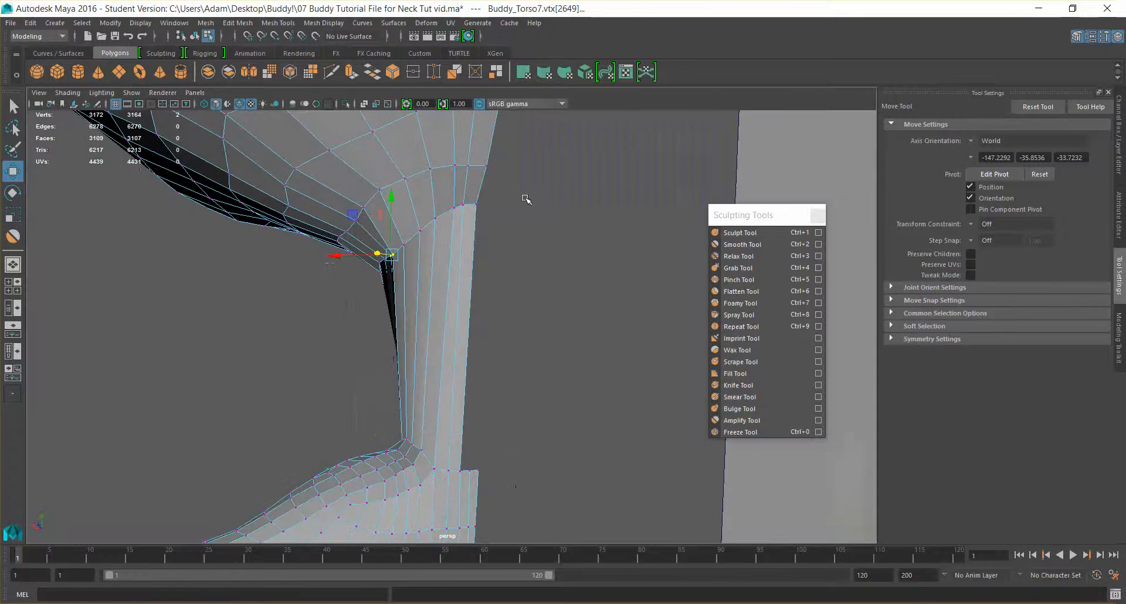
{"action": "left_click", "coordinate": [470, 203]}
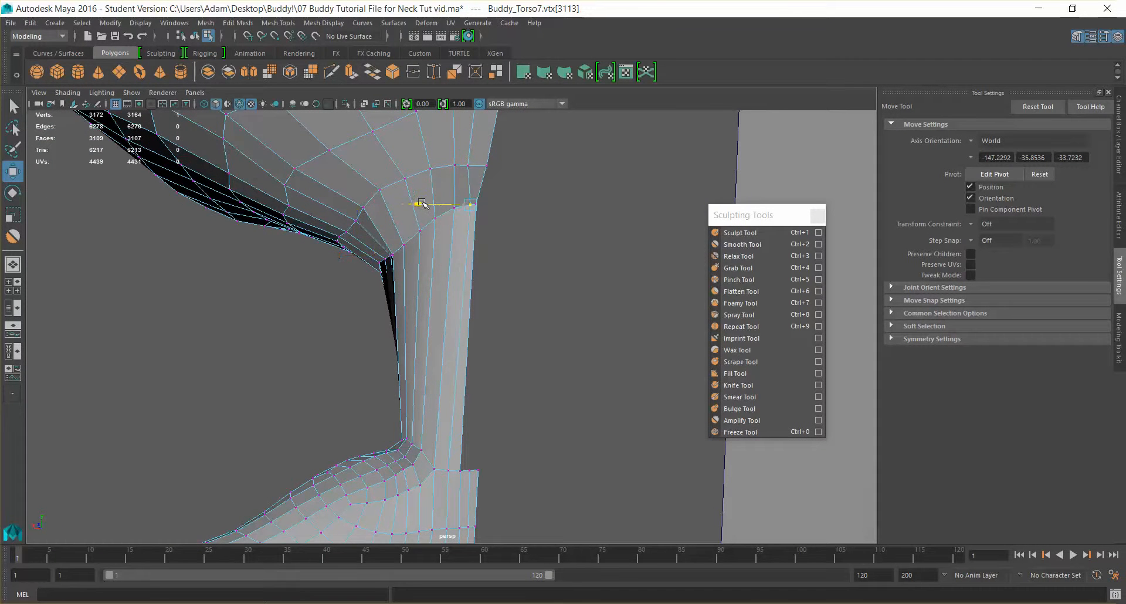
{"action": "left_click", "coordinate": [435, 219]}
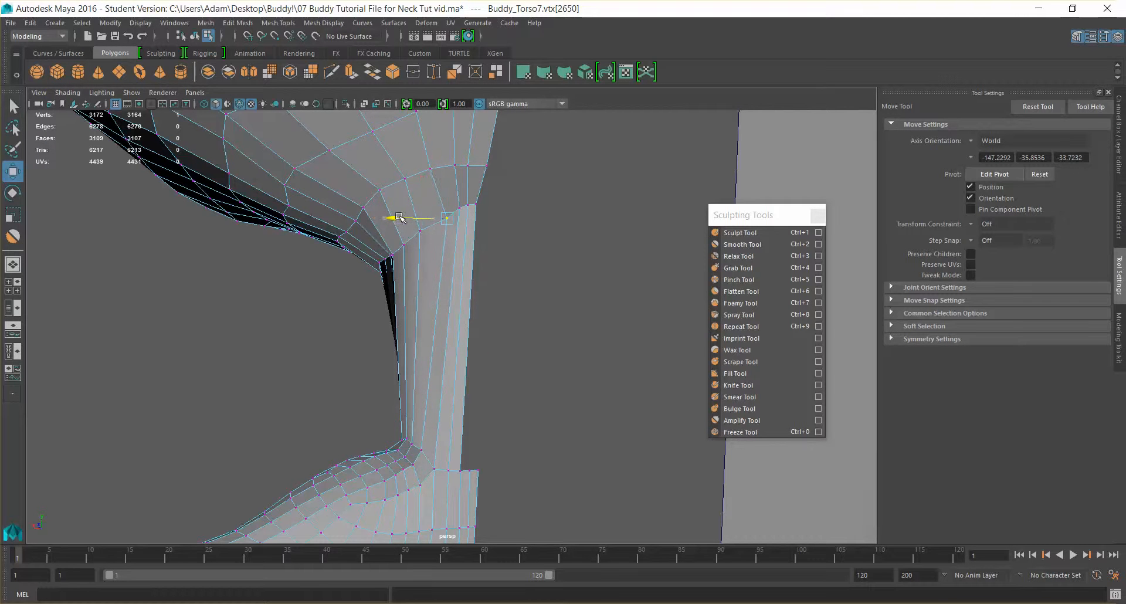
{"action": "left_click", "coordinate": [420, 230]}
{"action": "mouse_move", "coordinate": [366, 230]}
{"action": "left_mouse_down"}
{"action": "mouse_move", "coordinate": [513, 244]}
{"action": "mouse_move", "coordinate": [387, 273]}
{"action": "mouse_move", "coordinate": [371, 247]}
{"action": "mouse_move", "coordinate": [516, 249]}
{"action": "mouse_move", "coordinate": [508, 241]}
{"action": "left_mouse_up"}
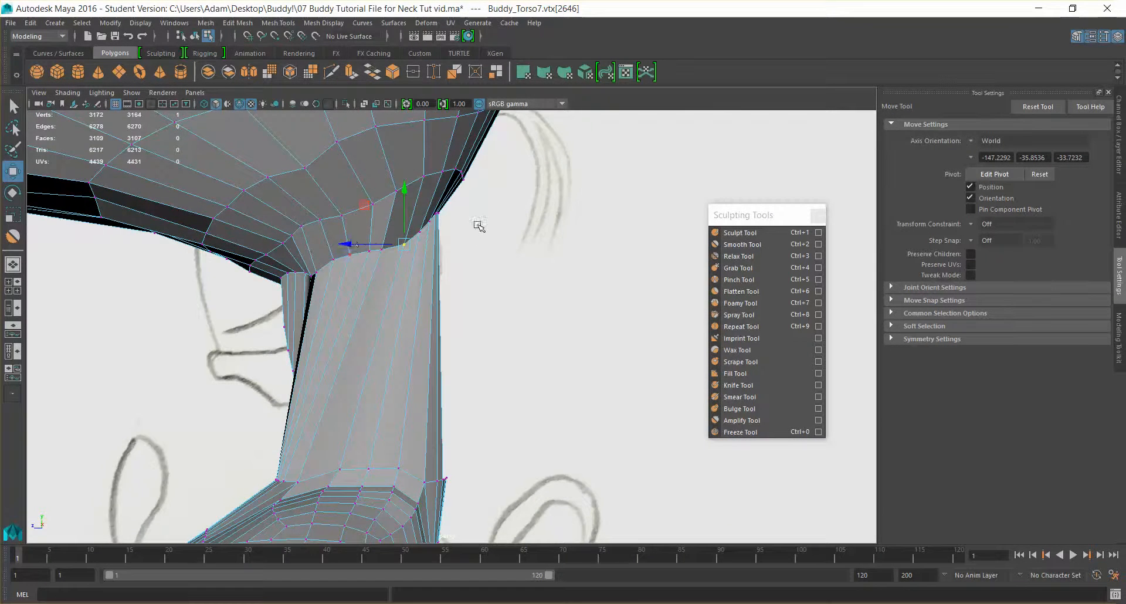
- Reposition the rim vertices near the neck's rear corner front-to-back, sliding the neighbouring pair backward along the joint
{"action": "scroll", "coordinate": [479, 226], "scroll_direction": "up", "scroll_amount": 4}
{"action": "left_click", "coordinate": [414, 155]}
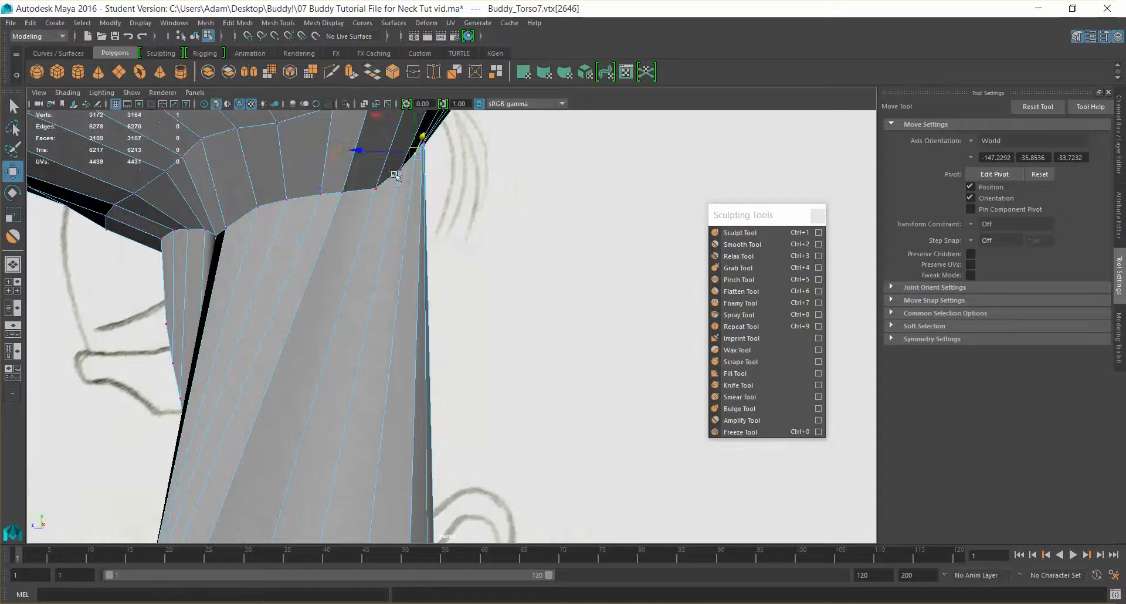
{"action": "left_click_drag", "start_coordinate": [405, 173], "coordinate": [356, 205]}
{"action": "left_click", "coordinate": [376, 188]}
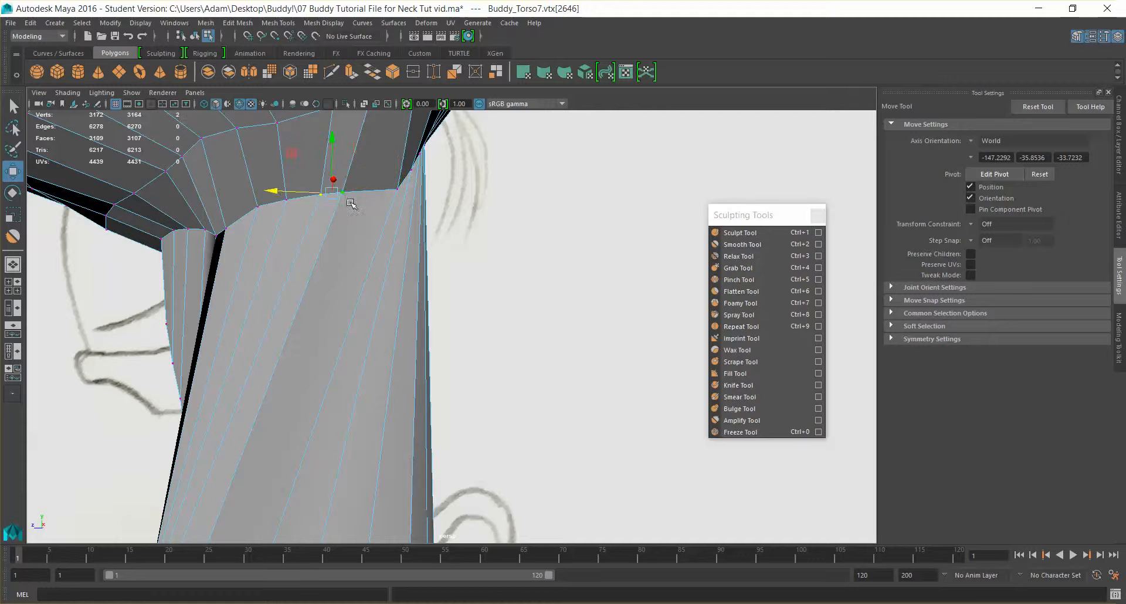
{"action": "left_click_drag", "start_coordinate": [279, 190], "coordinate": [323, 195]}
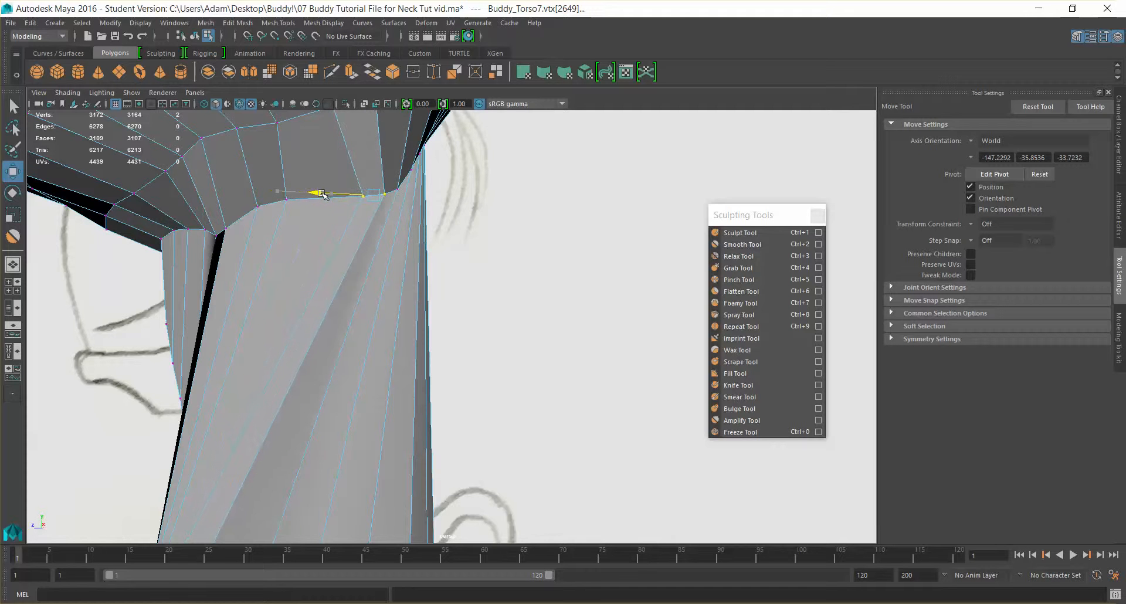
- Adjust the individual rim vertices around the neck's rear corner front-to-back to even out their spacing
{"action": "scroll", "coordinate": [404, 147], "scroll_direction": "down", "scroll_amount": 5}
{"action": "left_click_drag", "start_coordinate": [412, 166], "coordinate": [485, 206], "text": "alt"}
{"action": "left_click", "coordinate": [433, 204]}
{"action": "middle_click_drag", "start_coordinate": [376, 196], "coordinate": [382, 196]}
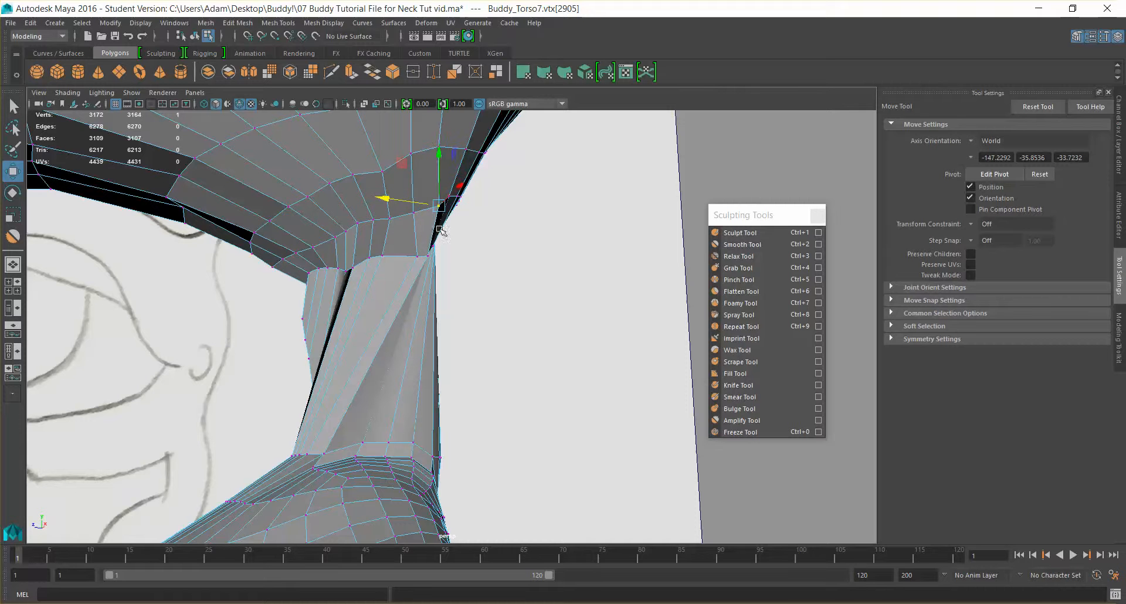
{"action": "mouse_move", "coordinate": [434, 258]}
{"action": "left_mouse_down", "text": "alt"}
{"action": "mouse_move", "coordinate": [435, 292]}
{"action": "mouse_move", "coordinate": [389, 315]}
{"action": "mouse_move", "coordinate": [434, 282]}
{"action": "mouse_move", "coordinate": [425, 288]}
{"action": "mouse_move", "coordinate": [426, 264]}
{"action": "left_mouse_up", "text": "alt"}
{"action": "left_click", "coordinate": [426, 259]}
{"action": "middle_click_drag", "start_coordinate": [372, 280], "coordinate": [388, 272]}
{"action": "left_click", "coordinate": [434, 252]}
{"action": "left_click", "coordinate": [442, 244]}
{"action": "left_click_drag", "start_coordinate": [397, 259], "coordinate": [390, 264]}
- Reposition the rim vertices on the neck's side sideways and front-to-back to flatten the kink in the joint
{"action": "mouse_move", "coordinate": [402, 262]}
{"action": "left_mouse_down", "text": "alt"}
{"action": "mouse_move", "coordinate": [545, 240]}
{"action": "mouse_move", "coordinate": [391, 269]}
{"action": "mouse_move", "coordinate": [378, 294]}
{"action": "mouse_move", "coordinate": [430, 292]}
{"action": "left_mouse_up", "text": "alt"}
{"action": "mouse_move", "coordinate": [433, 200]}
{"action": "left_mouse_down", "text": "alt"}
{"action": "mouse_move", "coordinate": [460, 234]}
{"action": "mouse_move", "coordinate": [536, 216]}
{"action": "left_mouse_up", "text": "alt"}
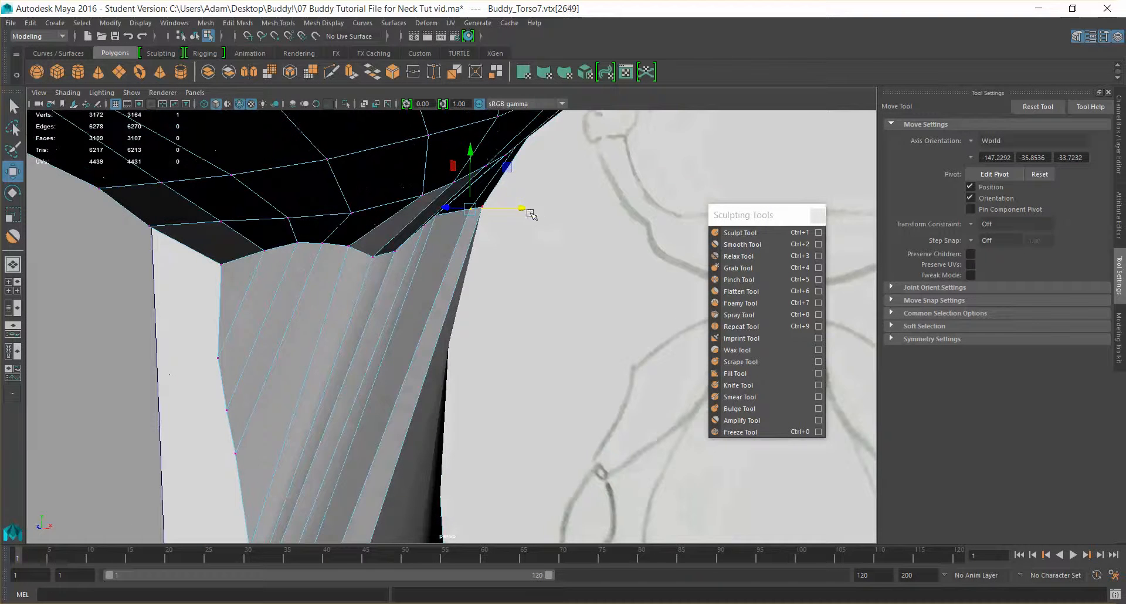
{"action": "mouse_move", "coordinate": [477, 251]}
{"action": "left_mouse_down", "text": "alt"}
{"action": "mouse_move", "coordinate": [253, 262]}
{"action": "mouse_move", "coordinate": [278, 268]}
{"action": "mouse_move", "coordinate": [314, 254]}
{"action": "mouse_move", "coordinate": [284, 219]}
{"action": "mouse_move", "coordinate": [271, 225]}
{"action": "mouse_move", "coordinate": [387, 261]}
{"action": "mouse_move", "coordinate": [394, 240]}
{"action": "mouse_move", "coordinate": [372, 234]}
{"action": "mouse_move", "coordinate": [378, 241]}
{"action": "left_mouse_up", "text": "alt"}
{"action": "left_click", "coordinate": [274, 257]}
{"action": "left_click", "coordinate": [282, 220]}
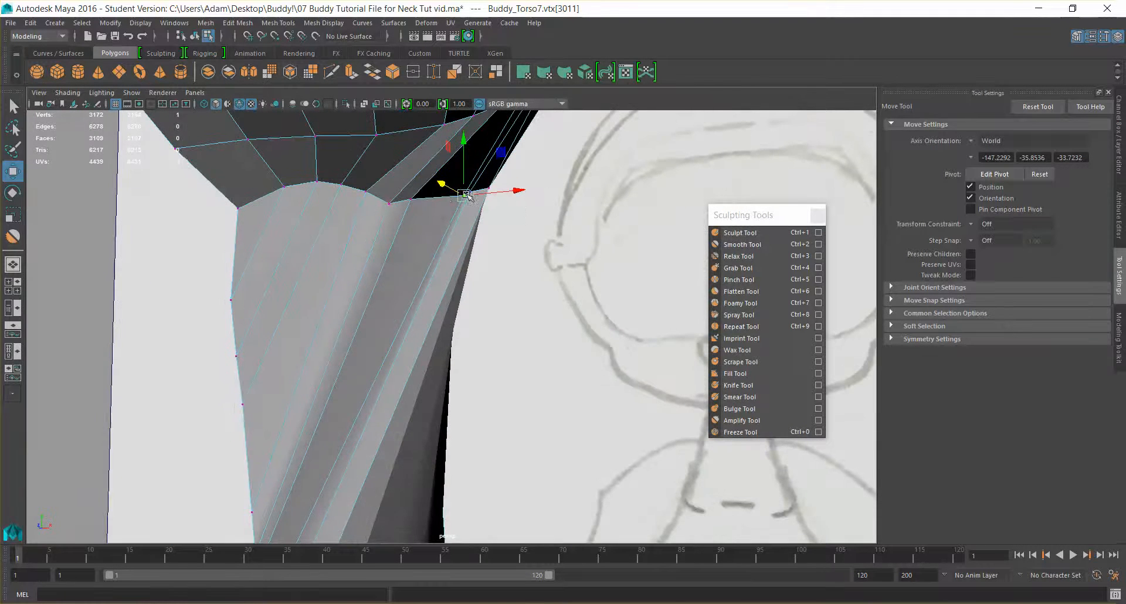
{"action": "left_click_drag", "start_coordinate": [443, 186], "coordinate": [365, 231]}
- Shift two rim vertices near the front of the neck backward and raise them to smooth the joint's curve
{"action": "left_click_drag", "start_coordinate": [189, 214], "coordinate": [244, 217]}
{"action": "left_click_drag", "start_coordinate": [304, 171], "coordinate": [300, 155]}
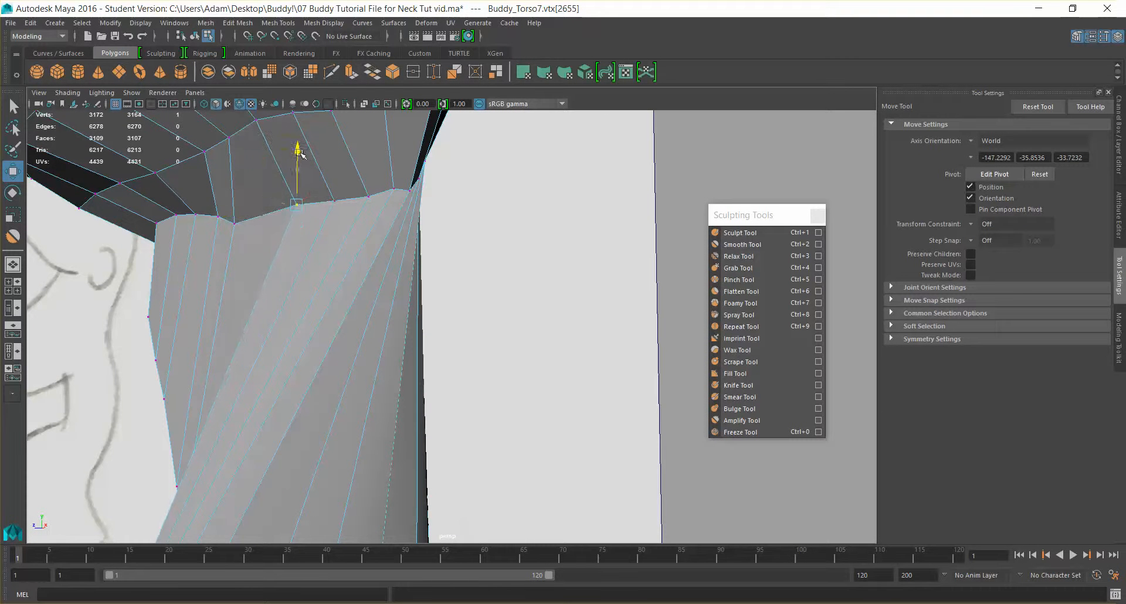
{"action": "left_click", "coordinate": [238, 223]}
{"action": "left_click_drag", "start_coordinate": [187, 221], "coordinate": [207, 229]}
{"action": "left_click_drag", "start_coordinate": [262, 171], "coordinate": [262, 153]}
- Move the low vertex beside the neck's front border forward to line it up with the border edge
{"action": "mouse_move", "coordinate": [282, 222]}
{"action": "left_mouse_down", "text": "alt"}
{"action": "mouse_move", "coordinate": [430, 241]}
{"action": "mouse_move", "coordinate": [364, 221]}
{"action": "mouse_move", "coordinate": [336, 243]}
{"action": "mouse_move", "coordinate": [324, 387]}
{"action": "mouse_move", "coordinate": [408, 439]}
{"action": "mouse_move", "coordinate": [558, 468]}
{"action": "mouse_move", "coordinate": [356, 397]}
{"action": "left_mouse_up", "text": "alt"}
{"action": "left_click", "coordinate": [482, 437]}
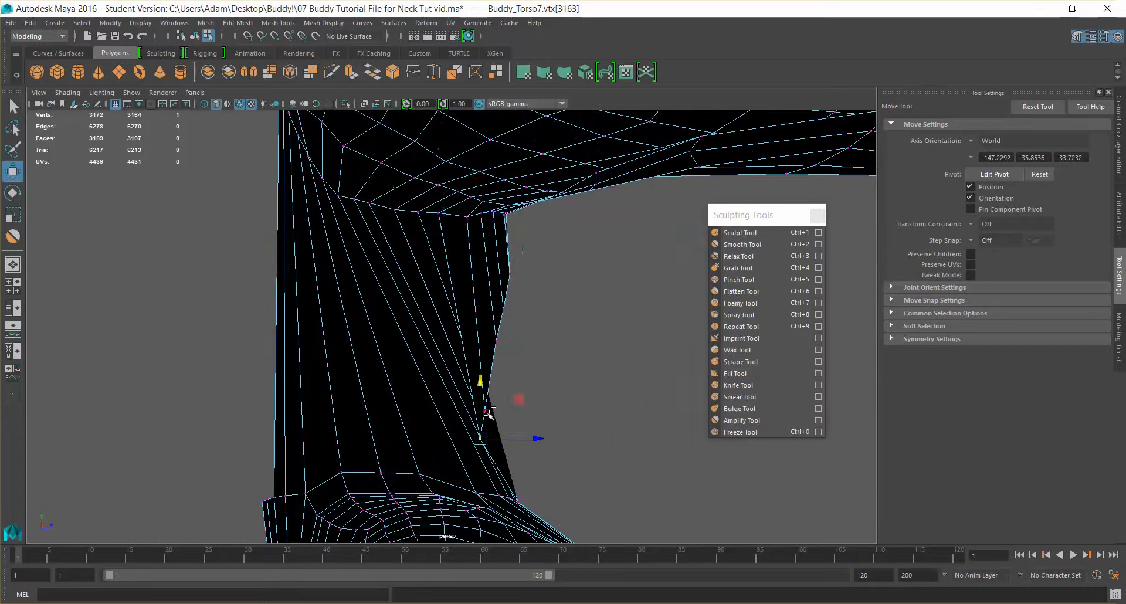
{"action": "left_click_drag", "start_coordinate": [542, 438], "coordinate": [562, 439]}
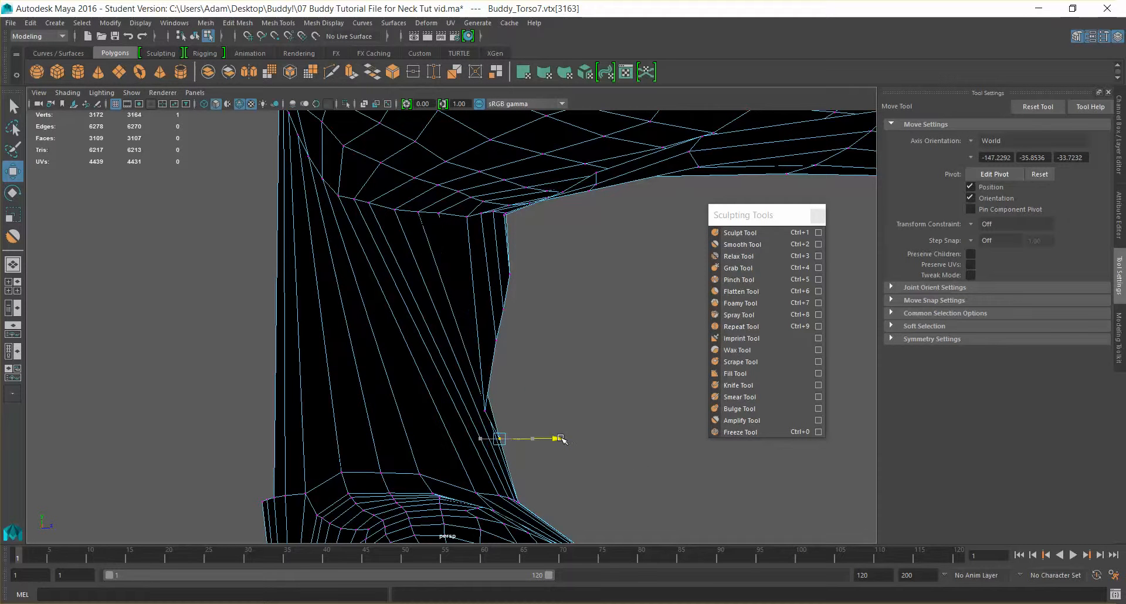
{"action": "left_click", "coordinate": [514, 500]}
{"action": "mouse_move", "coordinate": [464, 400]}
{"action": "left_mouse_down"}
{"action": "mouse_move", "coordinate": [507, 417]}
{"action": "mouse_move", "coordinate": [548, 411]}
{"action": "mouse_move", "coordinate": [415, 419]}
{"action": "mouse_move", "coordinate": [352, 410]}
{"action": "mouse_move", "coordinate": [335, 432]}
{"action": "mouse_move", "coordinate": [354, 441]}
{"action": "mouse_move", "coordinate": [517, 212]}
{"action": "mouse_move", "coordinate": [504, 169]}
{"action": "left_mouse_up"}
- Pull the vertices at the front of the neck's base backward and adjust the neighbouring base vertex front-to-back
{"action": "left_click_drag", "start_coordinate": [480, 300], "coordinate": [431, 317], "text": "alt"}
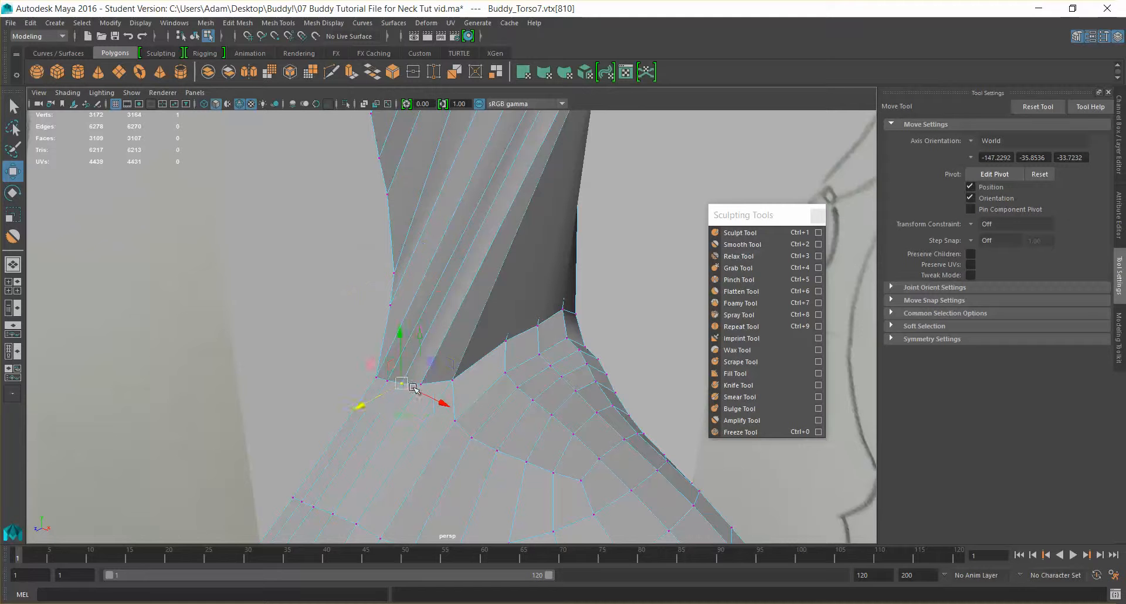
{"action": "mouse_move", "coordinate": [365, 402]}
{"action": "left_mouse_down"}
{"action": "mouse_move", "coordinate": [464, 393]}
{"action": "mouse_move", "coordinate": [421, 372]}
{"action": "left_mouse_up"}
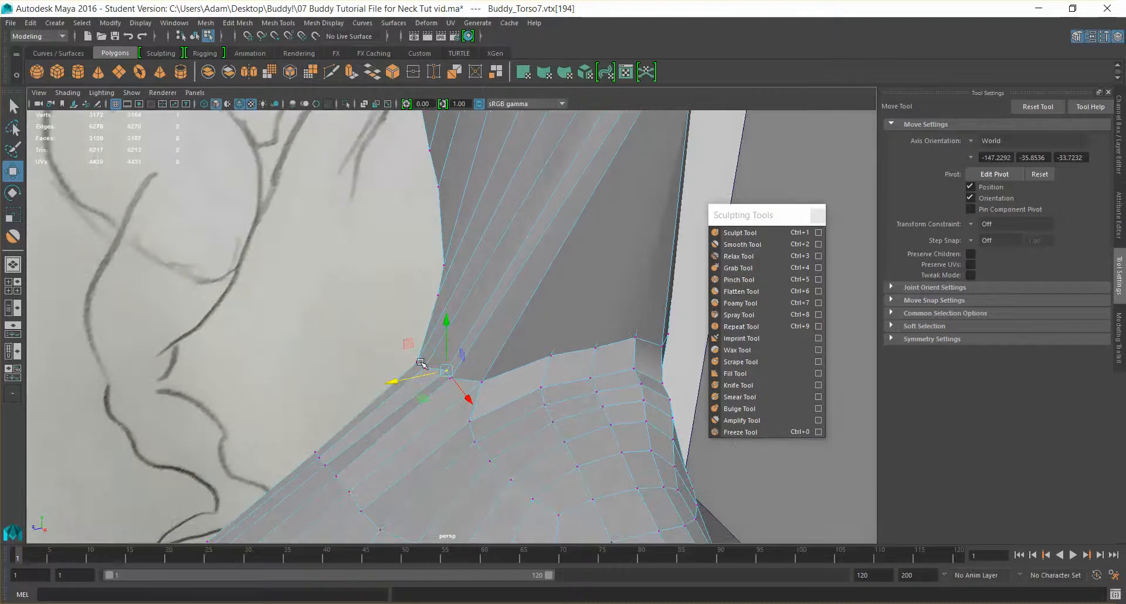
{"action": "left_click_drag", "start_coordinate": [384, 374], "coordinate": [390, 366]}
{"action": "left_click", "coordinate": [414, 360]}
{"action": "left_click", "coordinate": [417, 361]}
{"action": "left_click_drag", "start_coordinate": [366, 371], "coordinate": [380, 369]}
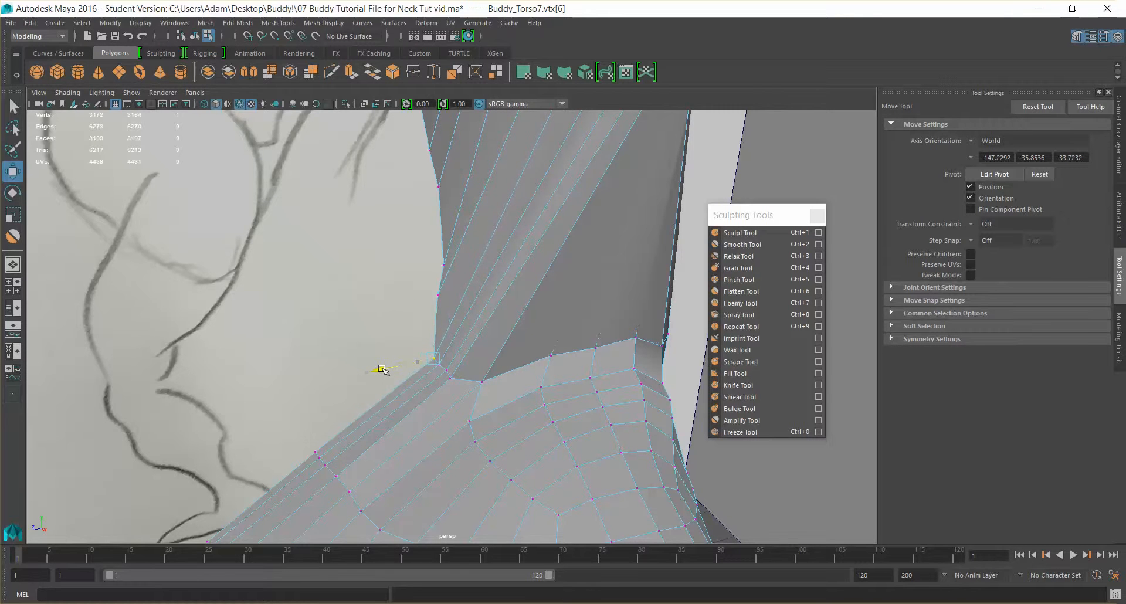
{"action": "left_click_drag", "start_coordinate": [488, 378], "coordinate": [578, 407], "text": "alt"}
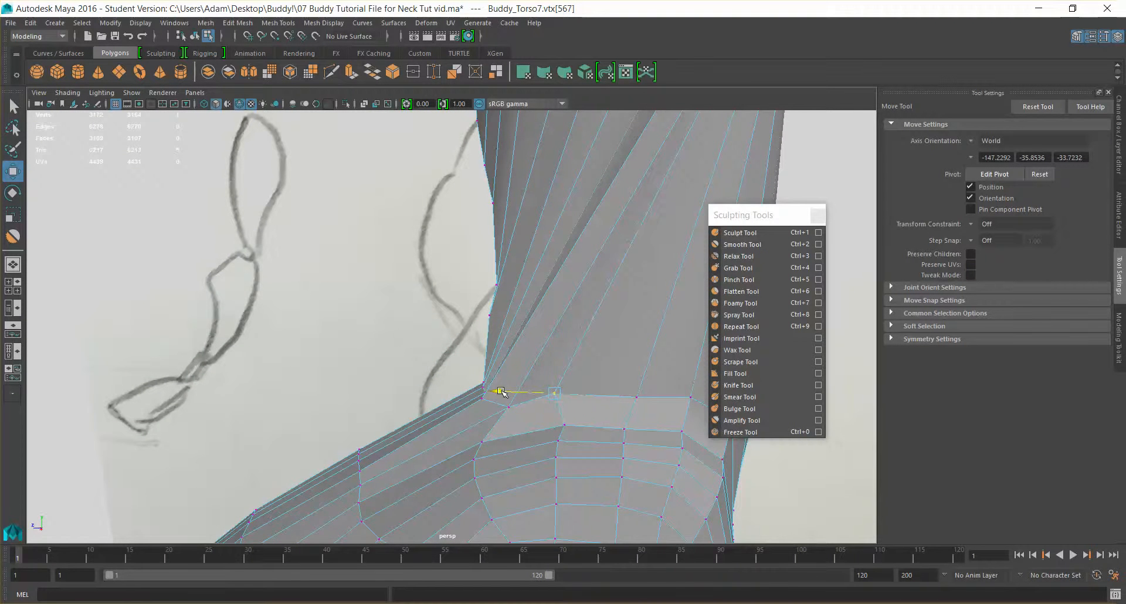
- Lower the rim vertex near the back of the neck to soften the steep curve under the head
{"action": "left_click_drag", "start_coordinate": [678, 233], "coordinate": [620, 211], "text": "alt"}
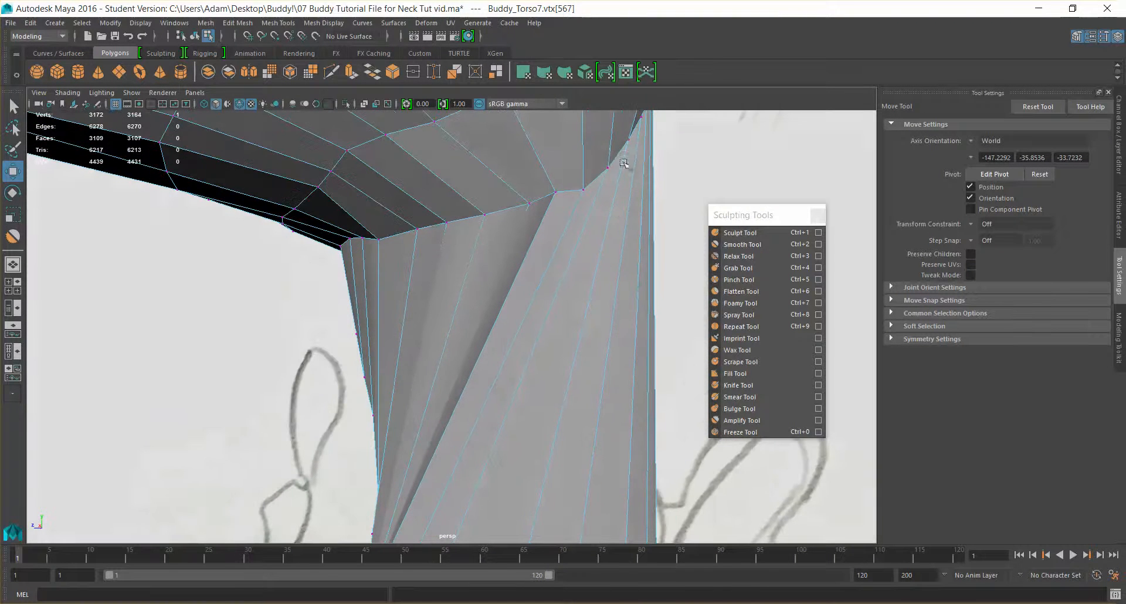
{"action": "left_click", "coordinate": [629, 143]}
{"action": "left_click_drag", "start_coordinate": [630, 145], "coordinate": [632, 204], "text": "alt"}
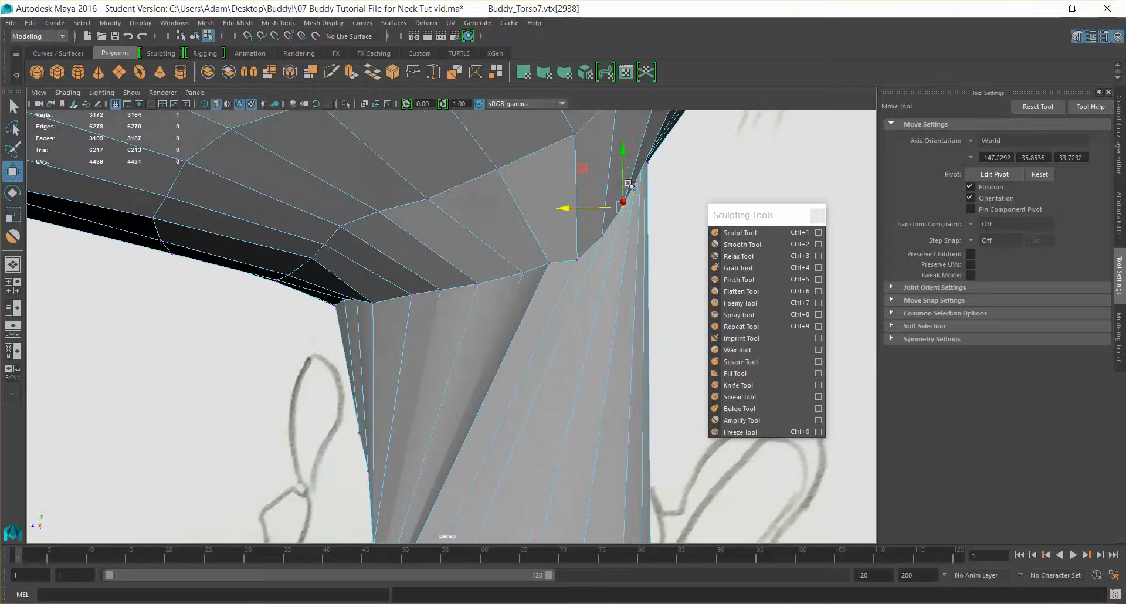
{"action": "left_click_drag", "start_coordinate": [625, 150], "coordinate": [624, 169]}
- Slide the vertices along the side and rear corner of the neck's base forward to space them evenly
{"action": "left_click_drag", "start_coordinate": [638, 333], "coordinate": [528, 511], "text": "alt"}
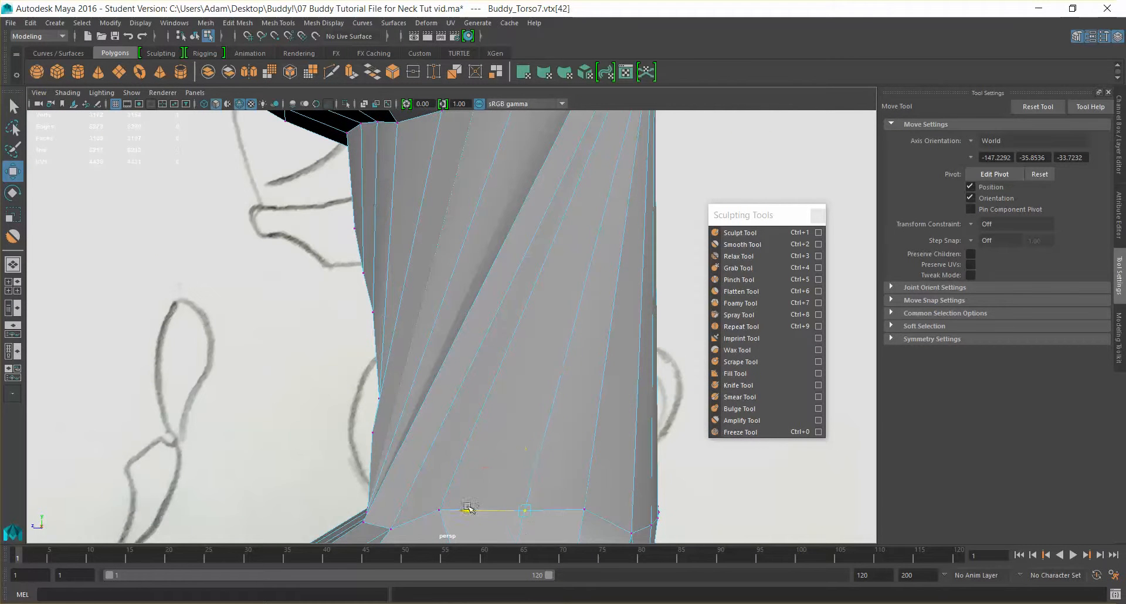
{"action": "left_click_drag", "start_coordinate": [529, 509], "coordinate": [502, 509]}
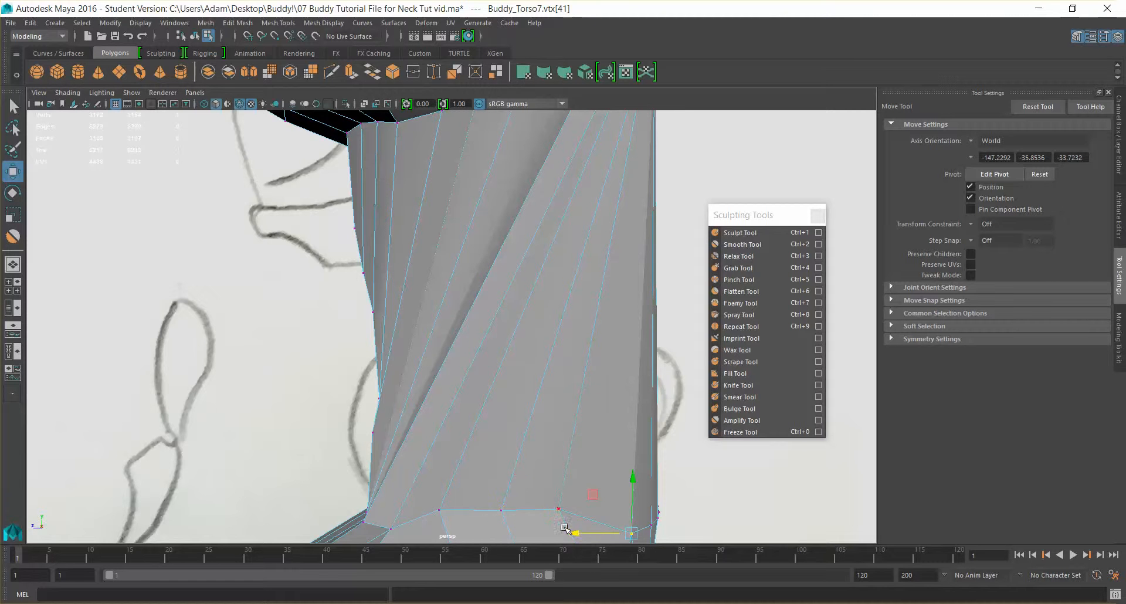
{"action": "left_click_drag", "start_coordinate": [577, 532], "coordinate": [560, 531]}
- Switch to the smoothed mesh preview, return to object mode and examine the neck's overall shape
{"action": "left_click_drag", "start_coordinate": [730, 505], "coordinate": [787, 465], "text": "alt"}
{"action": "key", "text": "2"}
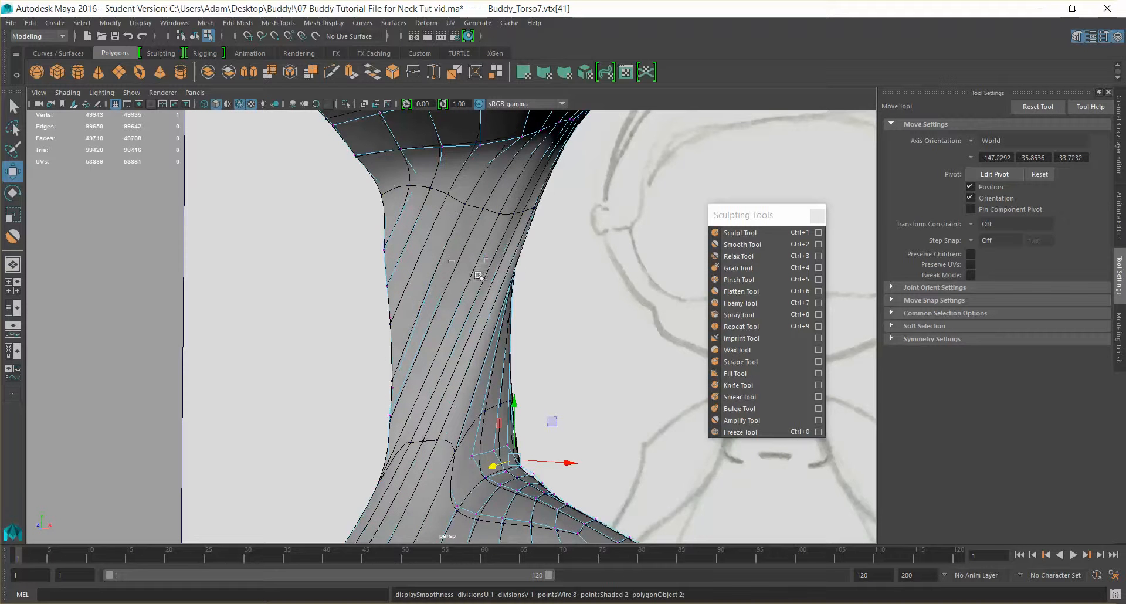
{"action": "key", "text": "3"}
{"action": "left_click_drag", "start_coordinate": [457, 301], "coordinate": [461, 259], "text": "alt"}
{"action": "right_click_drag", "start_coordinate": [474, 246], "coordinate": [514, 239]}
{"action": "left_click_drag", "start_coordinate": [514, 238], "coordinate": [542, 250], "text": "alt"}
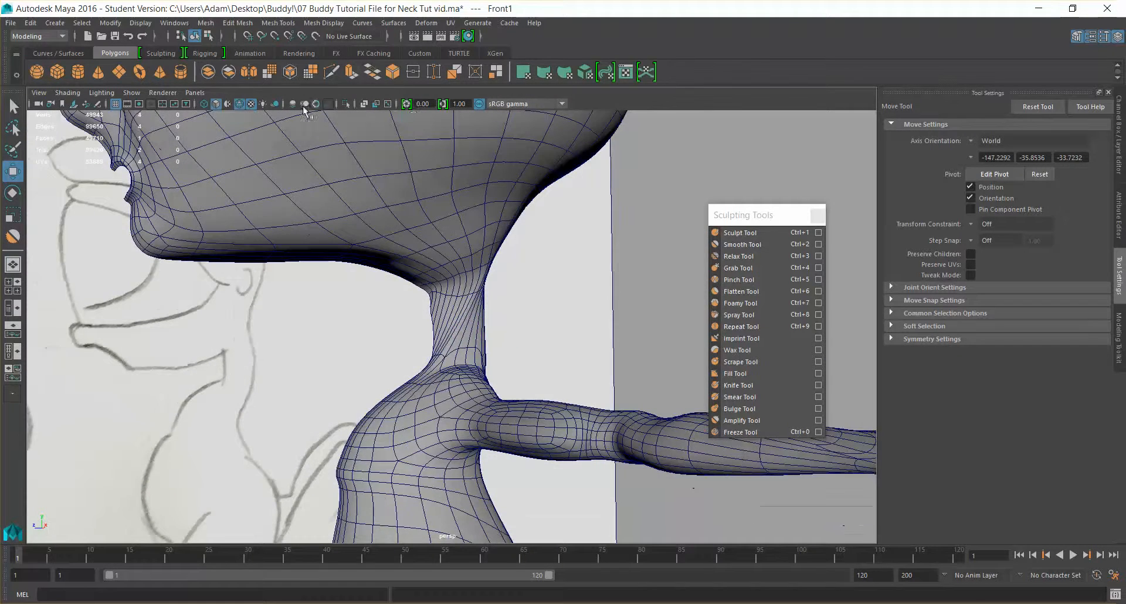
- Hide the wireframe on the smoothed model and examine the neck from the front and back
{"action": "left_click", "coordinate": [240, 103]}
{"action": "mouse_move", "coordinate": [446, 293]}
{"action": "left_mouse_down", "text": "alt"}
{"action": "mouse_move", "coordinate": [470, 307]}
{"action": "mouse_move", "coordinate": [536, 297]}
{"action": "mouse_move", "coordinate": [377, 328]}
{"action": "mouse_move", "coordinate": [548, 306]}
{"action": "mouse_move", "coordinate": [429, 309]}
{"action": "left_mouse_up", "text": "alt"}
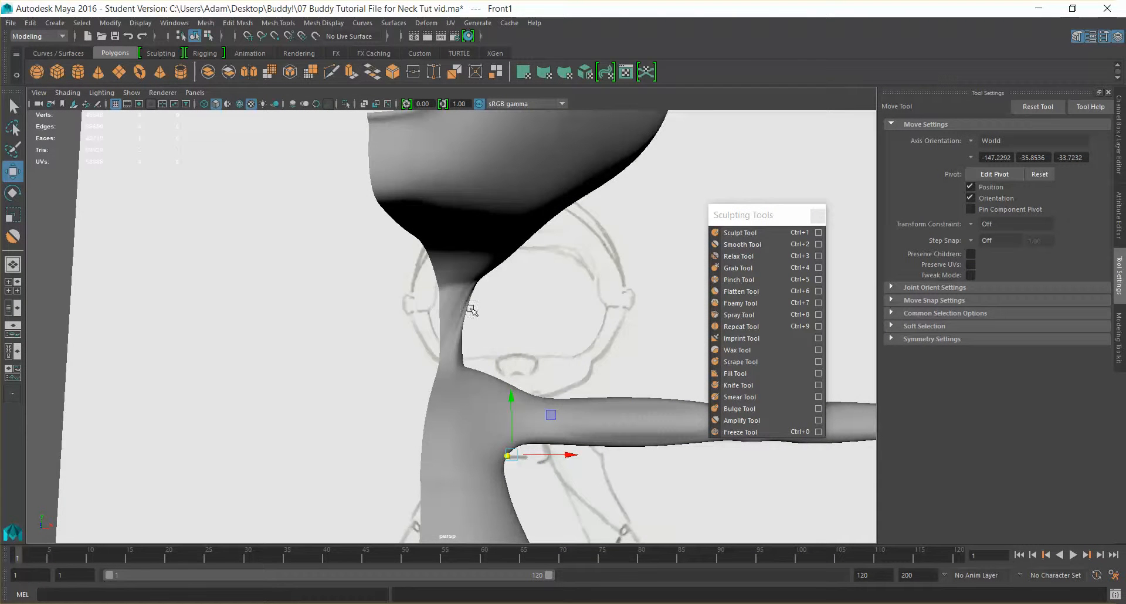
{"action": "left_click_drag", "start_coordinate": [480, 304], "coordinate": [417, 338], "text": "alt"}
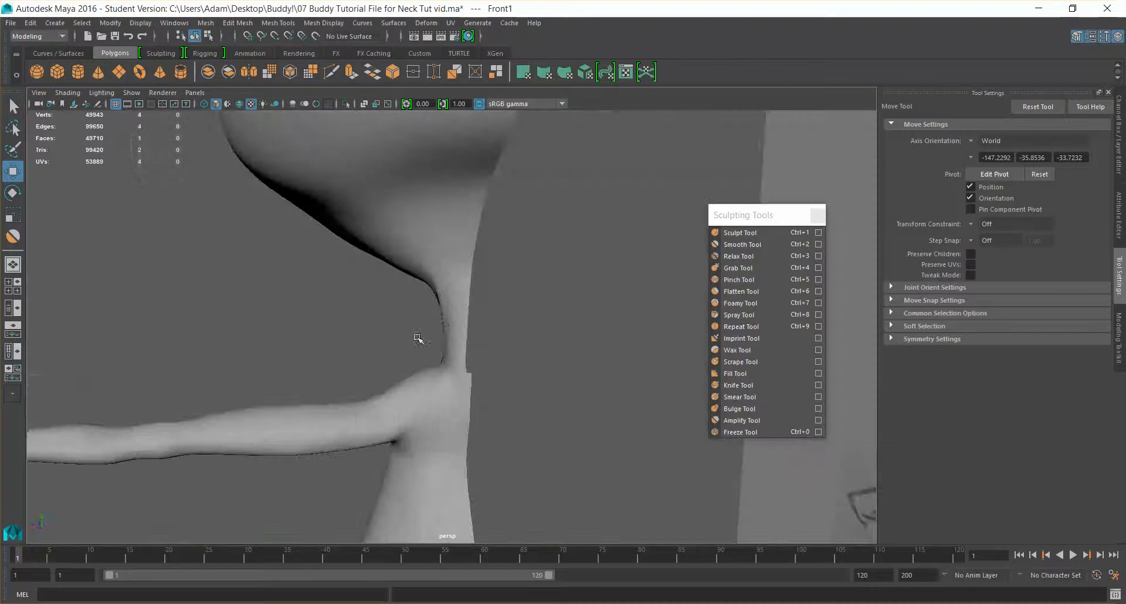
- Return the torso mesh to unsmoothed display and extrude the two border edges at the back of the neck's base
{"action": "left_click", "coordinate": [454, 325]}
{"action": "key", "text": "1"}
{"action": "left_click_drag", "start_coordinate": [517, 317], "coordinate": [496, 341], "text": "alt"}
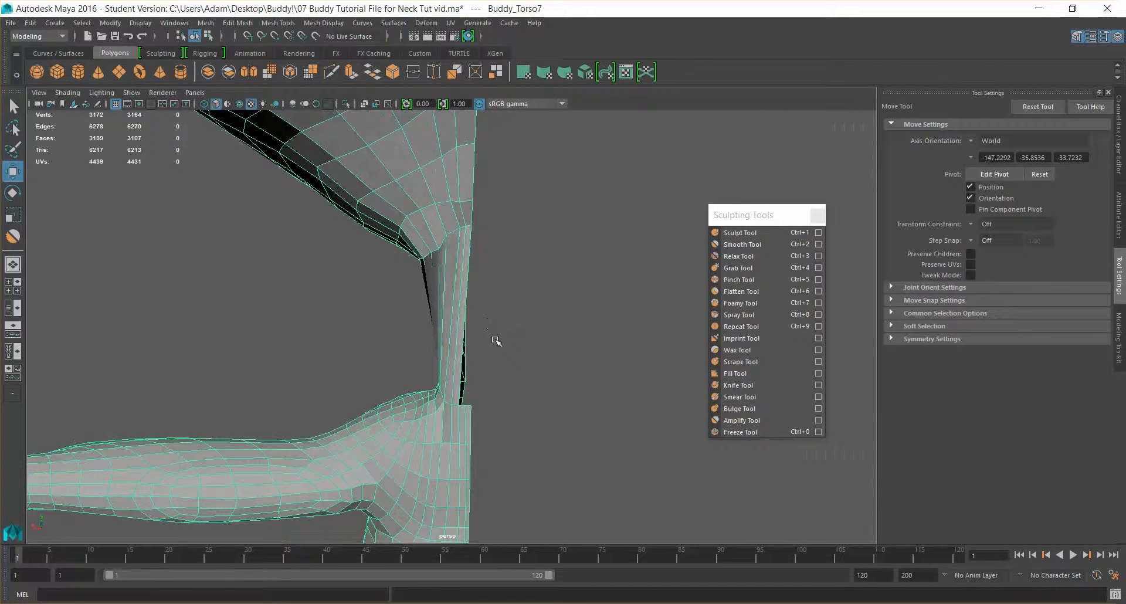
{"action": "left_click_drag", "start_coordinate": [473, 365], "coordinate": [470, 332], "text": "alt"}
{"action": "right_click_drag", "start_coordinate": [479, 346], "coordinate": [481, 332]}
{"action": "left_click", "coordinate": [479, 342]}
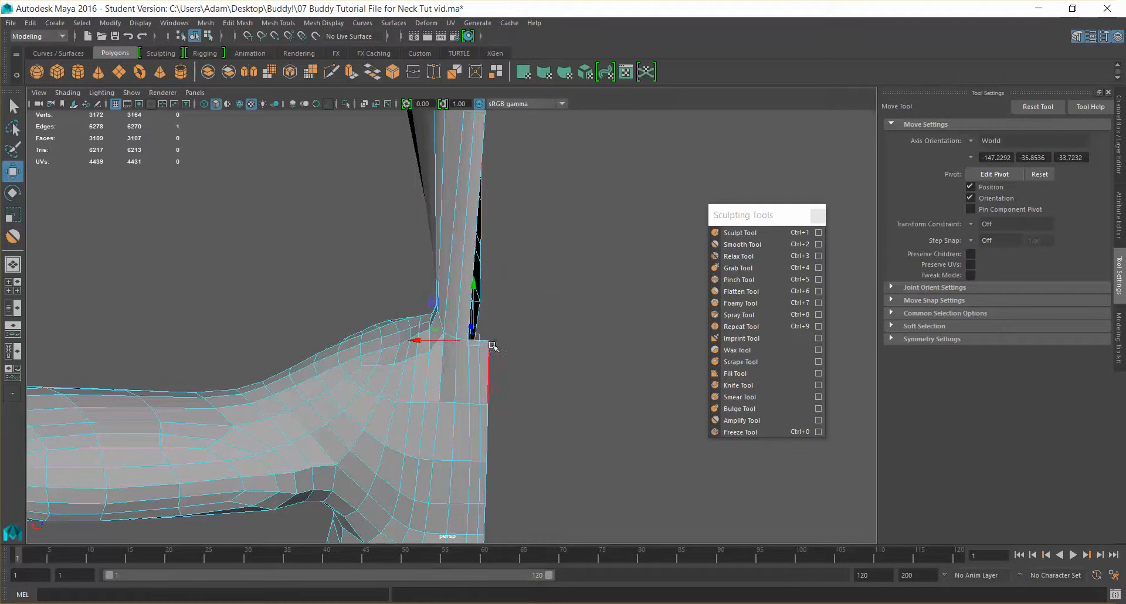
{"action": "left_click", "coordinate": [488, 343], "text": "shift"}
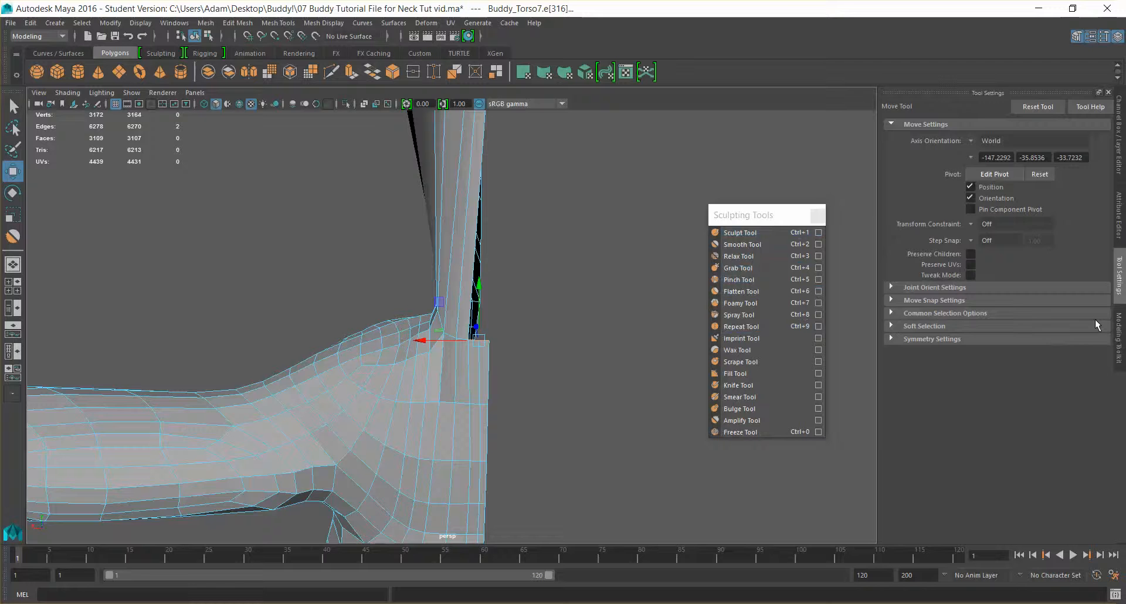
{"action": "left_click", "coordinate": [1119, 339]}
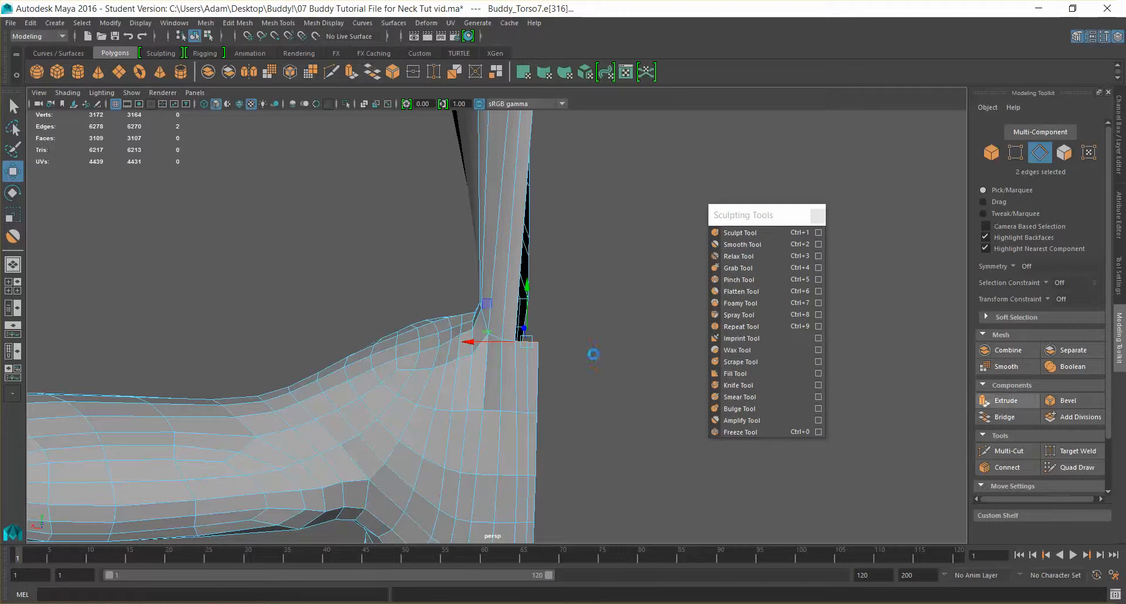
{"action": "left_click", "coordinate": [1004, 401]}
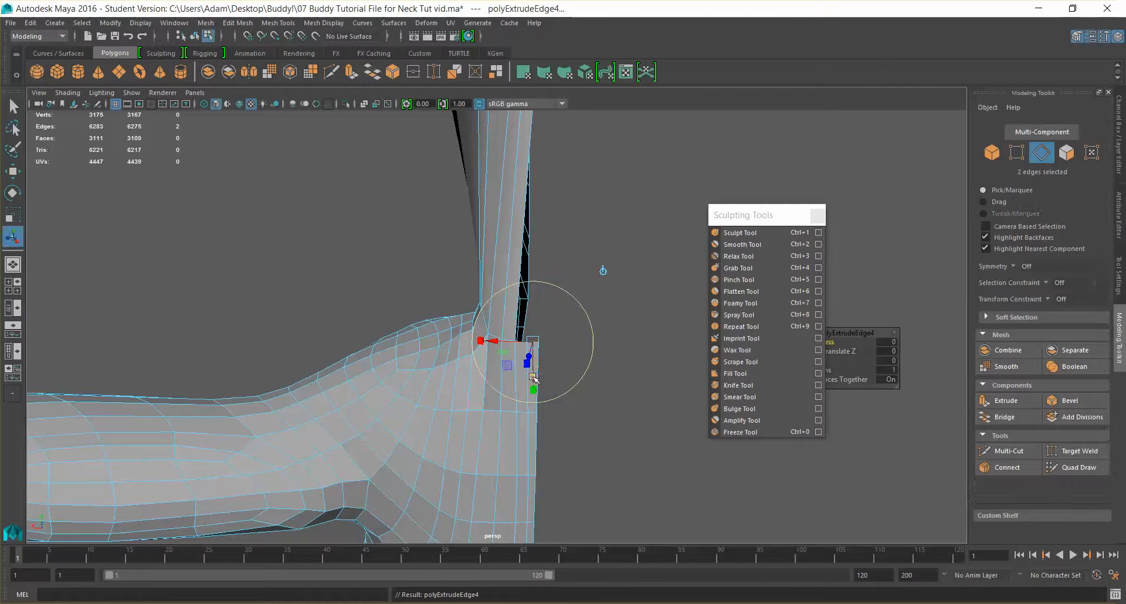
- Raise the extruded edges along the back of the neck, rotate them upright and shift them outward past the centre line
{"action": "left_click_drag", "start_coordinate": [564, 375], "coordinate": [572, 284], "text": "alt"}
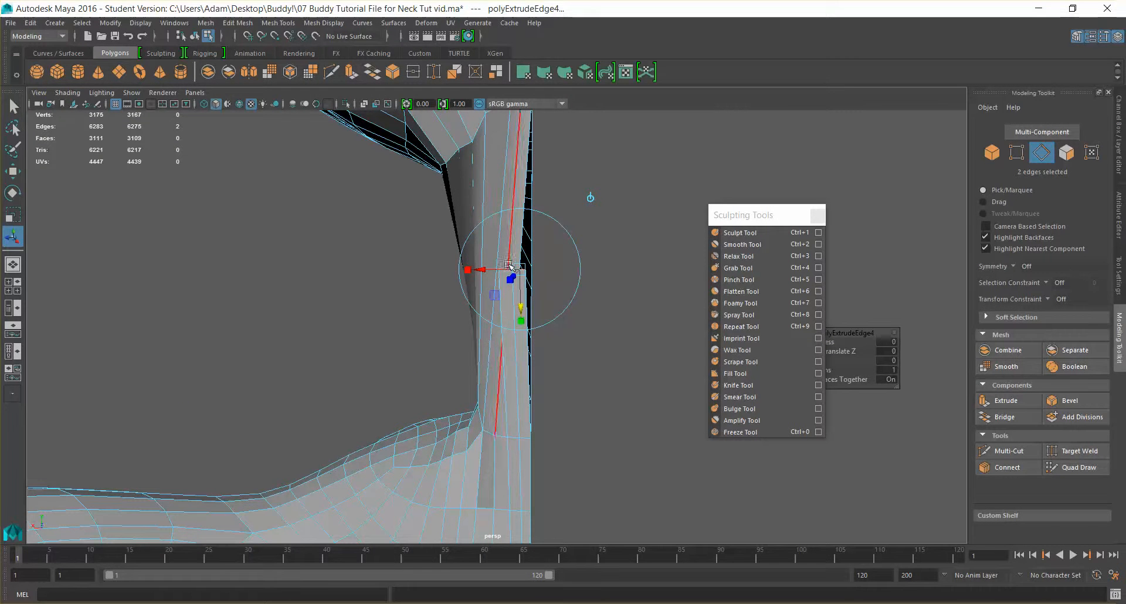
{"action": "left_click_drag", "start_coordinate": [522, 309], "coordinate": [518, 228]}
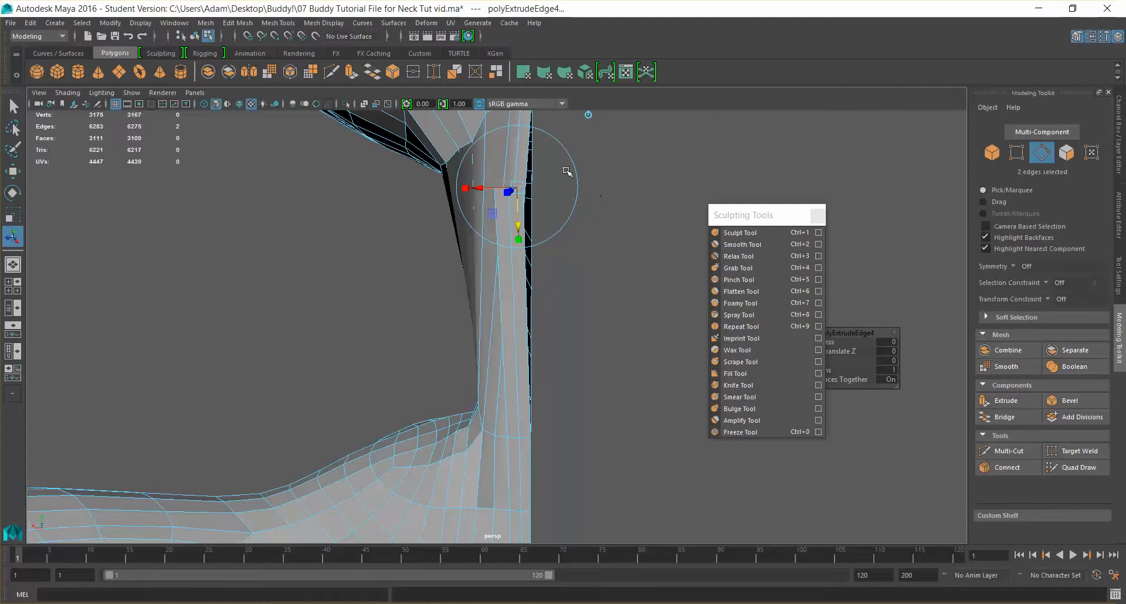
{"action": "key", "text": "e"}
{"action": "mouse_move", "coordinate": [556, 161]}
{"action": "left_mouse_down"}
{"action": "mouse_move", "coordinate": [557, 213]}
{"action": "mouse_move", "coordinate": [548, 244]}
{"action": "mouse_move", "coordinate": [531, 252]}
{"action": "left_mouse_up"}
{"action": "key", "text": "w"}
{"action": "left_click_drag", "start_coordinate": [460, 188], "coordinate": [555, 196]}
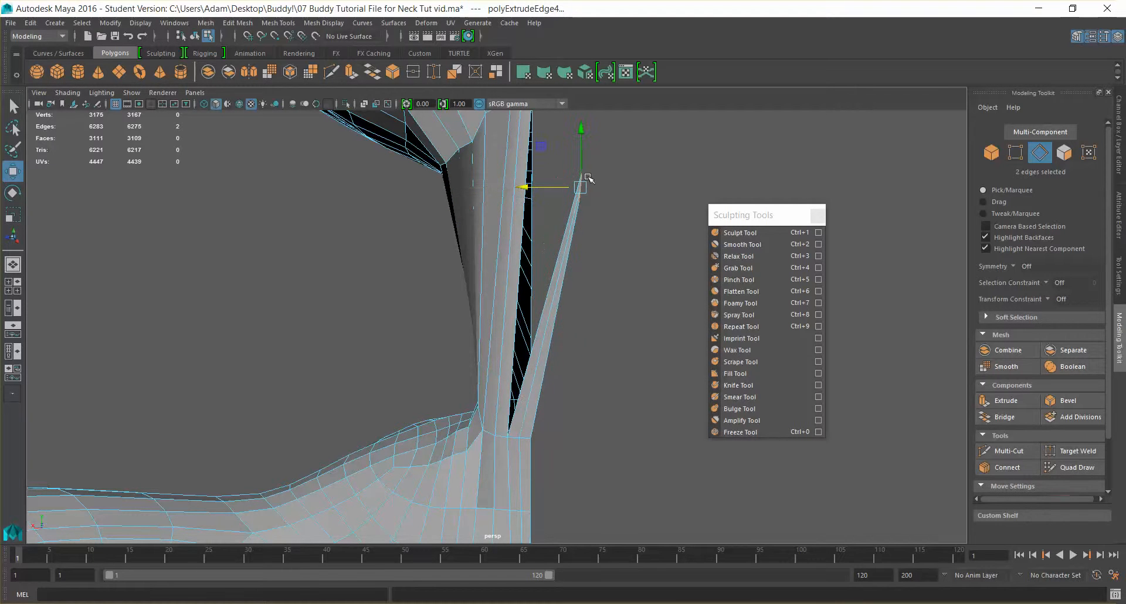
- Stretch the extruded edges vertically, flatten them sideways and snap them onto the model's centre line
{"action": "key", "text": "r"}
{"action": "left_click_drag", "start_coordinate": [583, 138], "coordinate": [587, 107]}
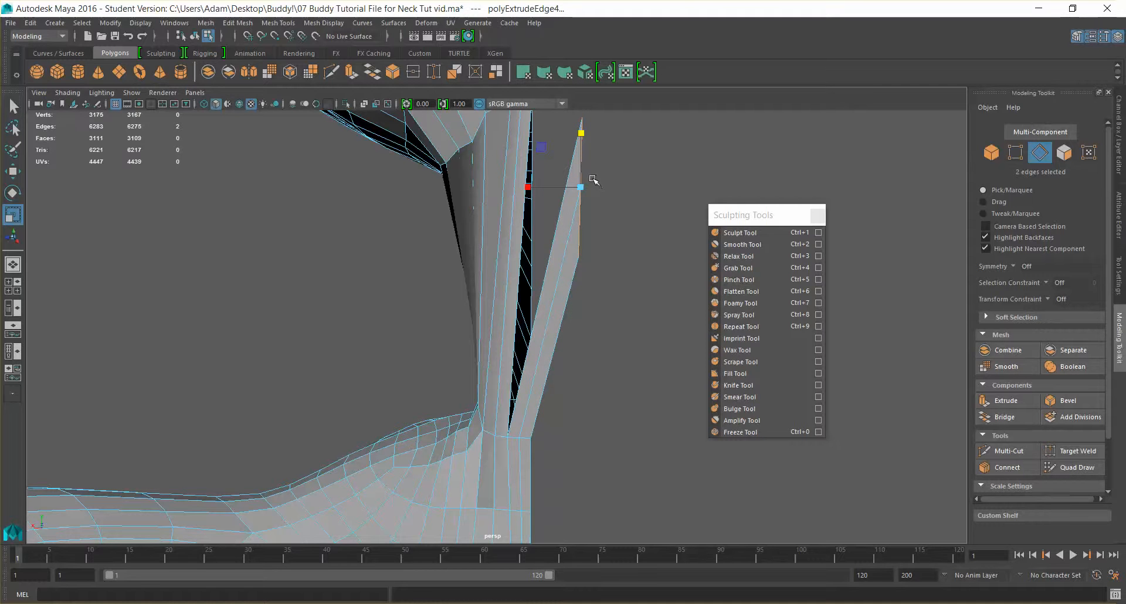
{"action": "left_click_drag", "start_coordinate": [581, 186], "coordinate": [587, 187]}
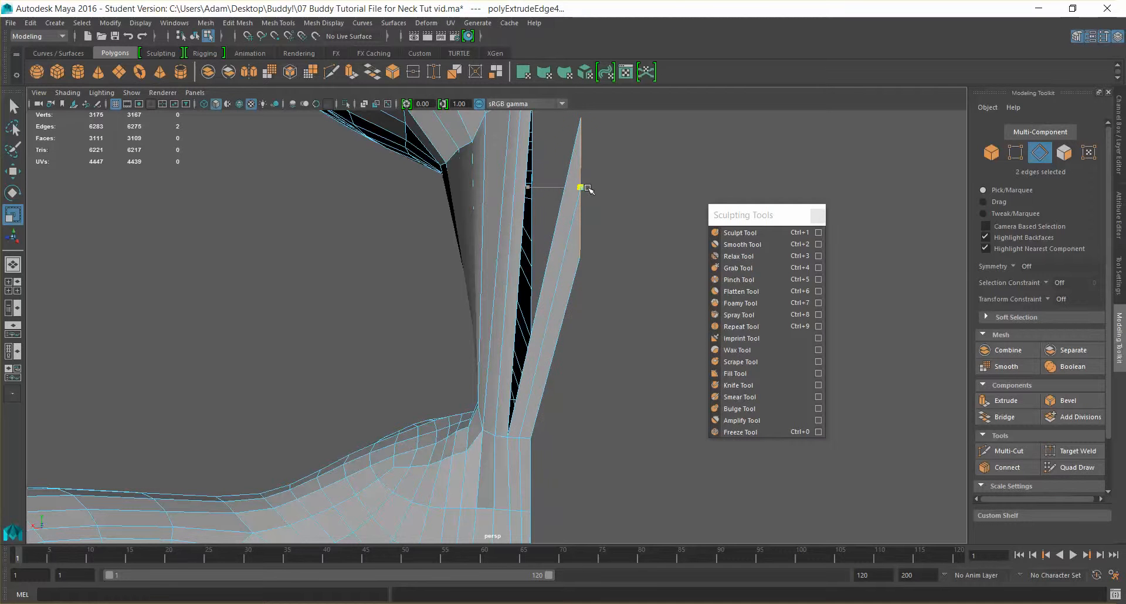
{"action": "key", "text": "w"}
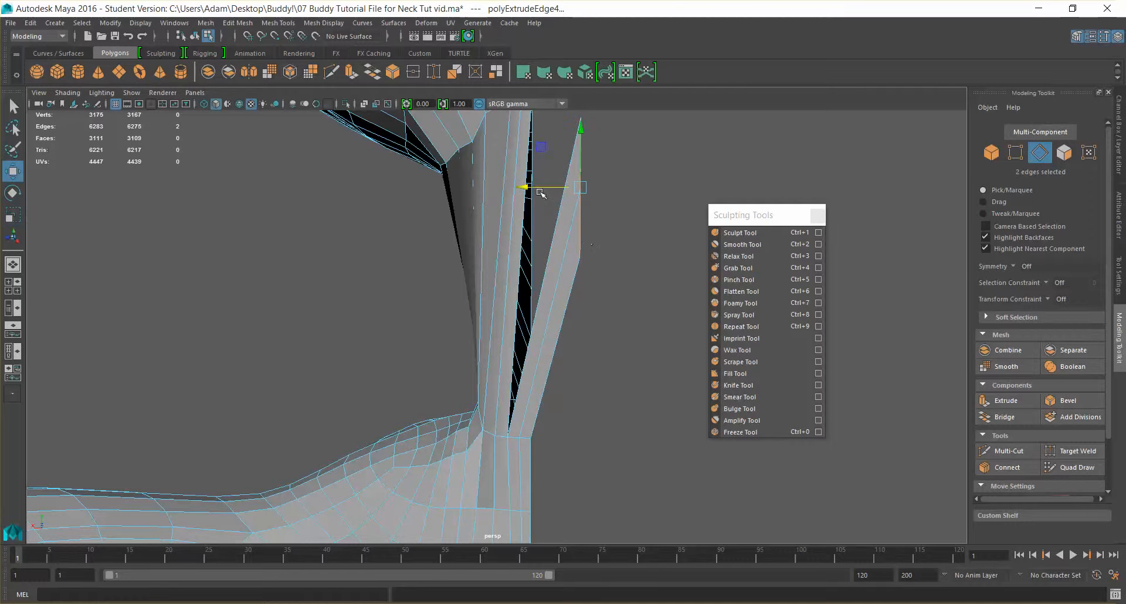
{"action": "left_click_drag", "start_coordinate": [529, 188], "coordinate": [518, 186]}
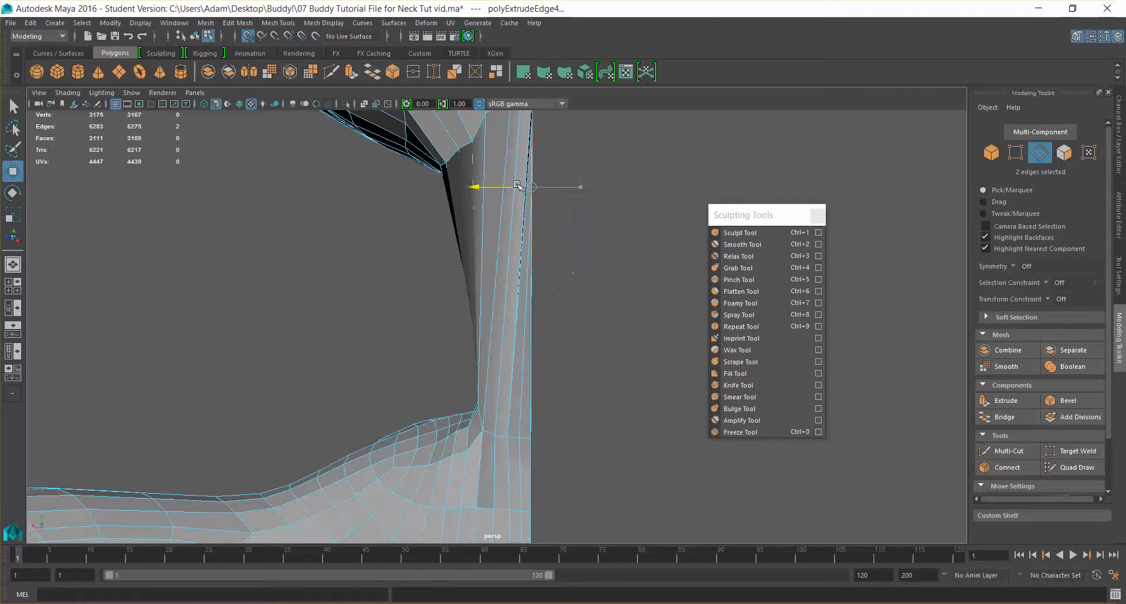
- Delete the extra vertex on the outer edge of the extruded neck strip
{"action": "right_click_drag", "start_coordinate": [524, 326], "coordinate": [528, 276]}
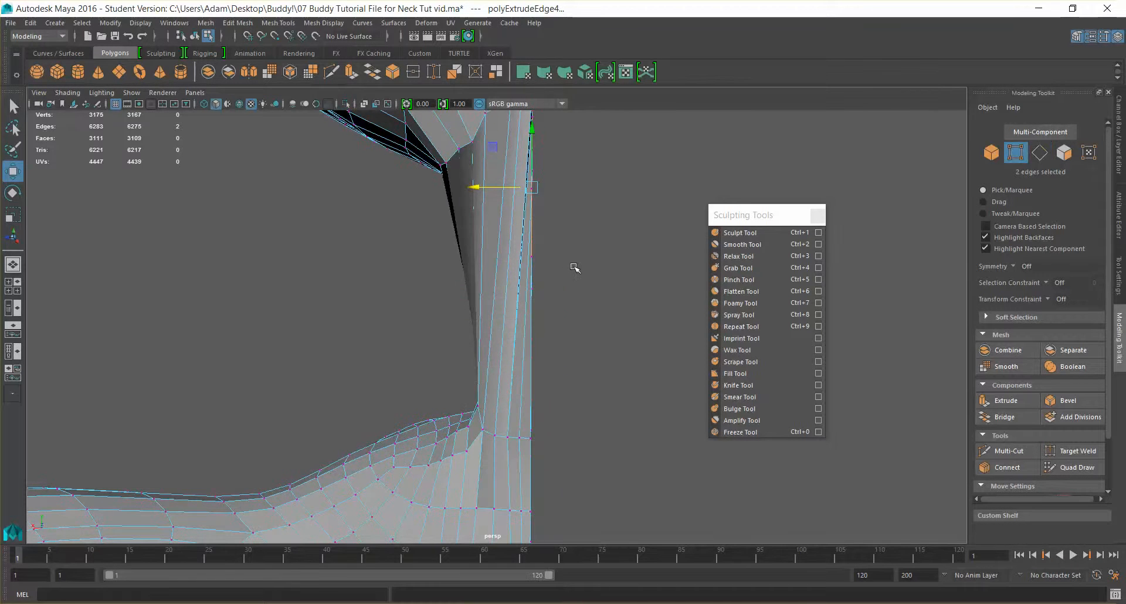
{"action": "scroll", "coordinate": [574, 268], "scroll_direction": "up", "scroll_amount": 5}
{"action": "left_click_drag", "start_coordinate": [641, 299], "coordinate": [645, 298], "text": "alt"}
{"action": "middle_click_drag", "start_coordinate": [641, 239], "coordinate": [612, 294], "text": "alt"}
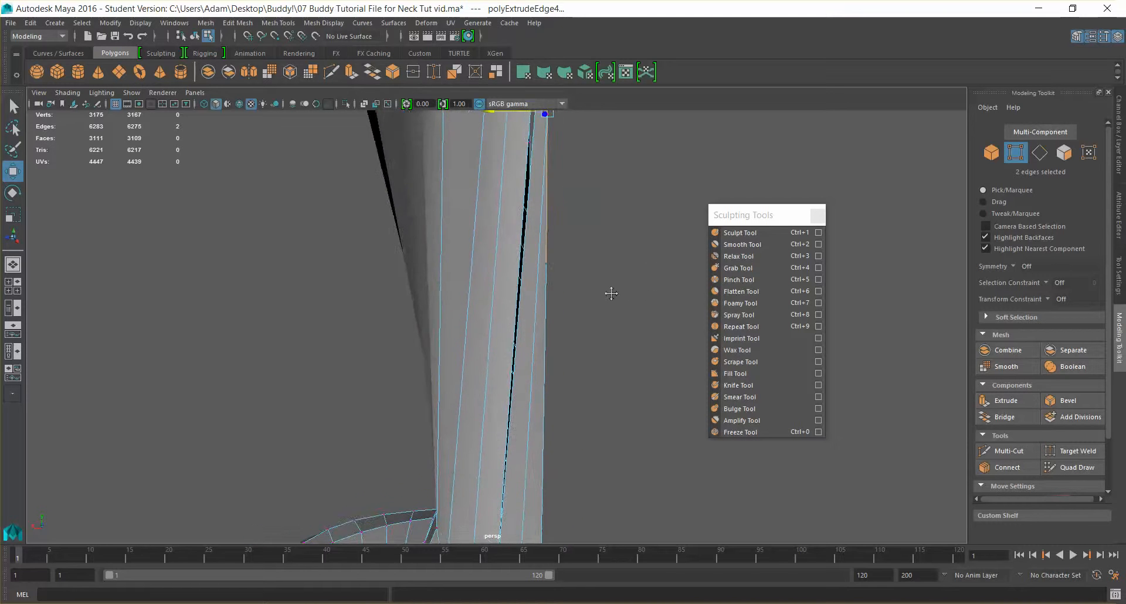
{"action": "left_click_drag", "start_coordinate": [544, 281], "coordinate": [554, 274]}
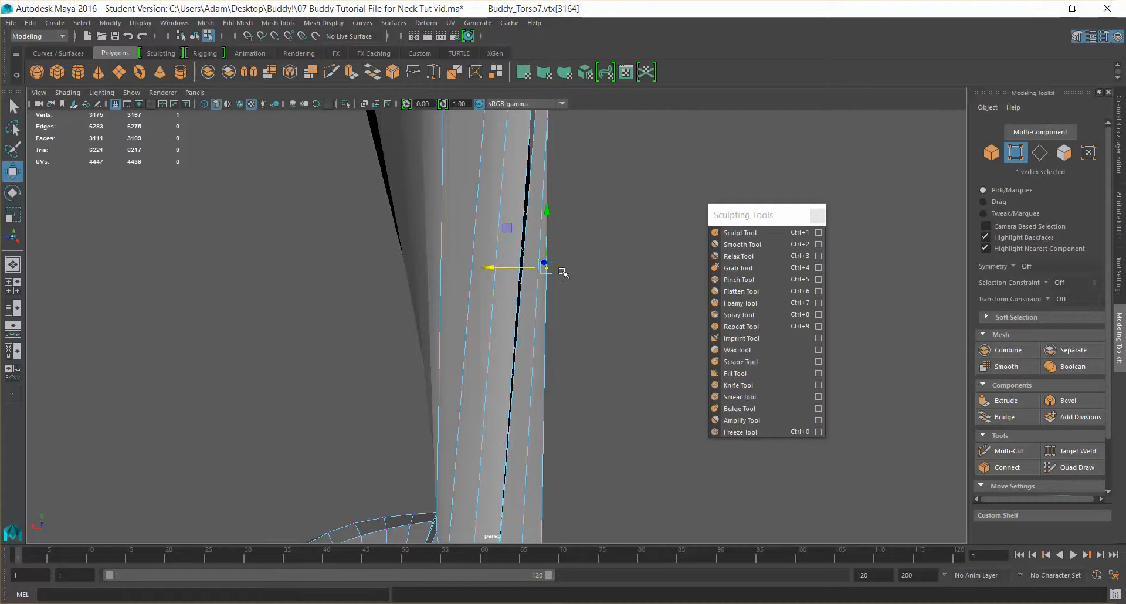
{"action": "key", "text": "Delete"}
- Target-weld the inner edge of the extruded strip onto the open side edge of the neck
{"action": "middle_click_drag", "start_coordinate": [577, 286], "coordinate": [563, 390], "text": "alt"}
{"action": "left_click_drag", "start_coordinate": [554, 273], "coordinate": [552, 281], "text": "alt"}
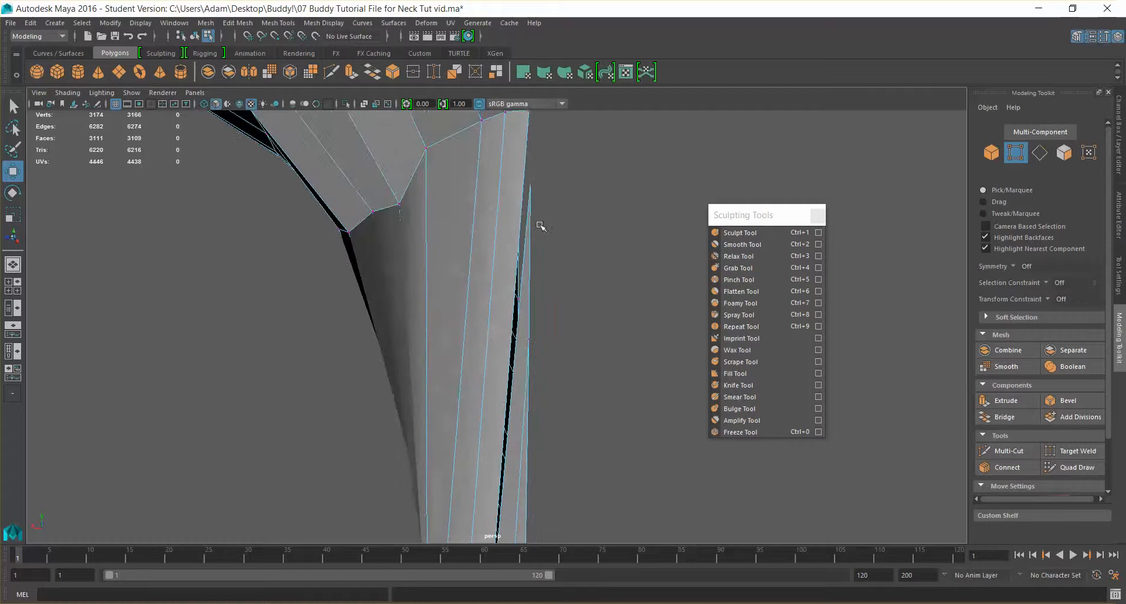
{"action": "left_click", "coordinate": [1089, 453]}
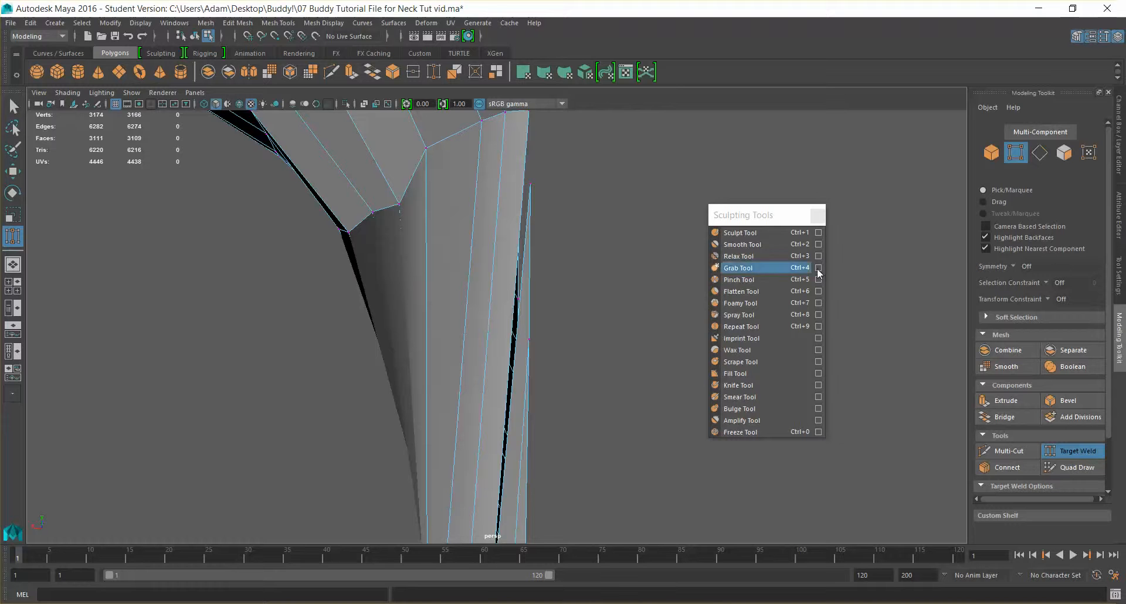
{"action": "left_click_drag", "start_coordinate": [527, 296], "coordinate": [560, 293], "text": "alt"}
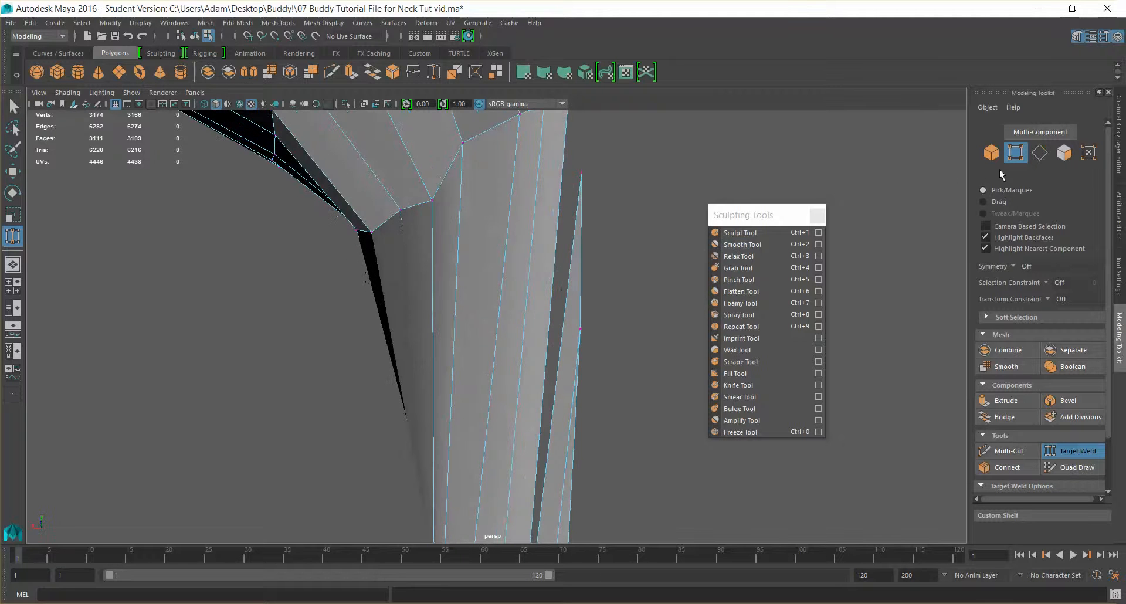
{"action": "left_click", "coordinate": [1041, 157]}
{"action": "left_click_drag", "start_coordinate": [560, 358], "coordinate": [546, 350]}
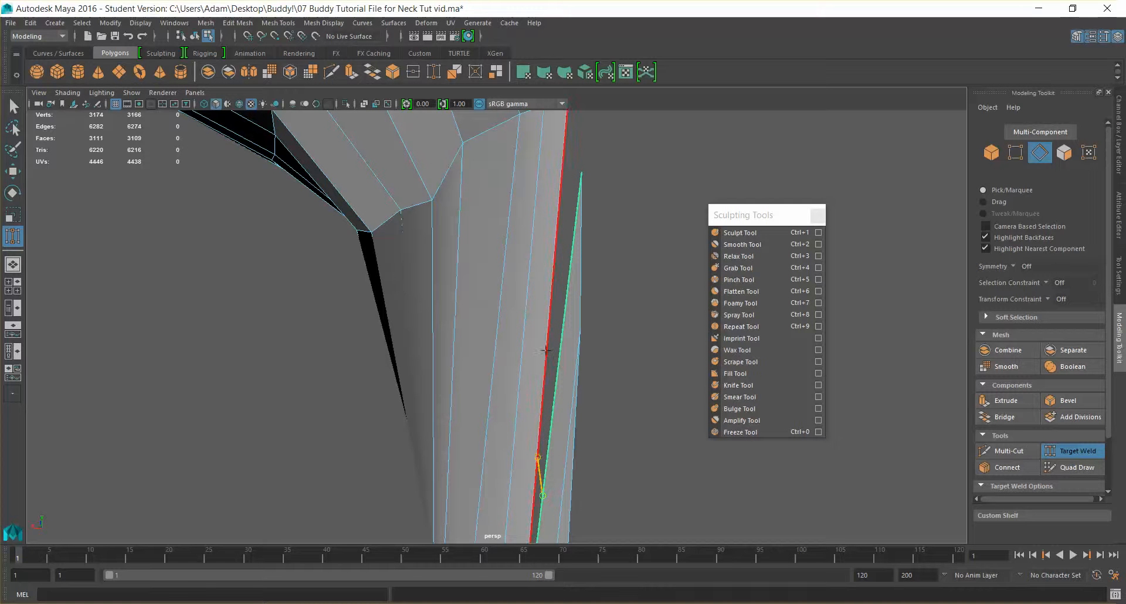
- Snap the vertex on the upper back of the neck's centre seam to the centre line
{"action": "mouse_move", "coordinate": [596, 443]}
{"action": "left_mouse_down", "text": "alt"}
{"action": "mouse_move", "coordinate": [592, 453]}
{"action": "mouse_move", "coordinate": [457, 450]}
{"action": "mouse_move", "coordinate": [367, 431]}
{"action": "left_mouse_up", "text": "alt"}
{"action": "left_click", "coordinate": [13, 107]}
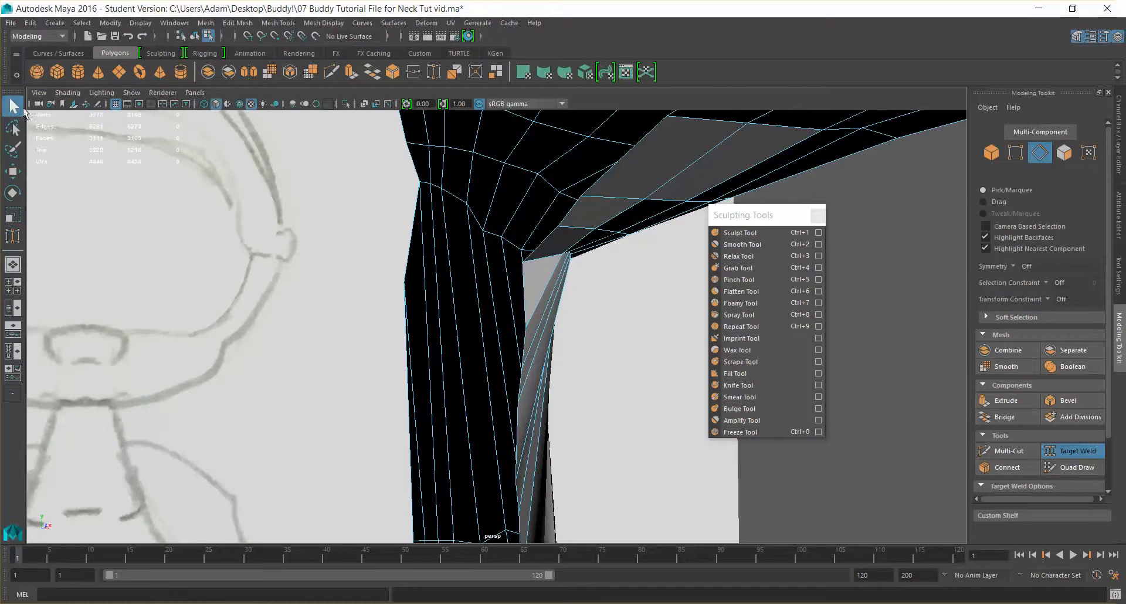
{"action": "left_click_drag", "start_coordinate": [473, 327], "coordinate": [595, 304], "text": "alt"}
{"action": "right_click_drag", "start_coordinate": [592, 295], "coordinate": [549, 283]}
{"action": "left_click", "coordinate": [610, 302]}
{"action": "left_click_drag", "start_coordinate": [610, 302], "coordinate": [558, 329], "text": "alt"}
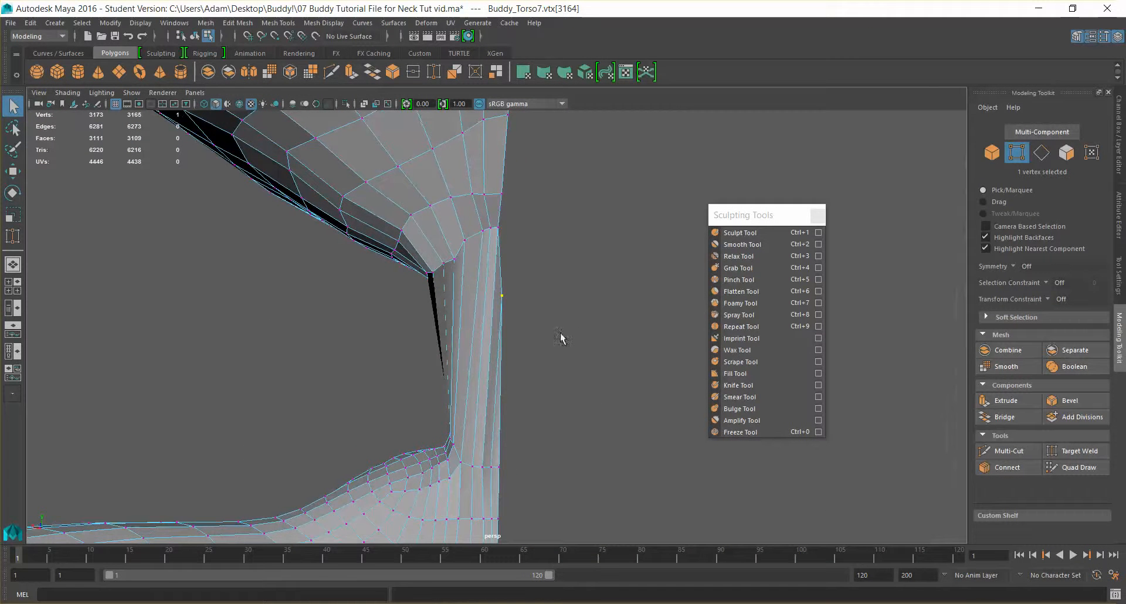
{"action": "key", "text": "w"}
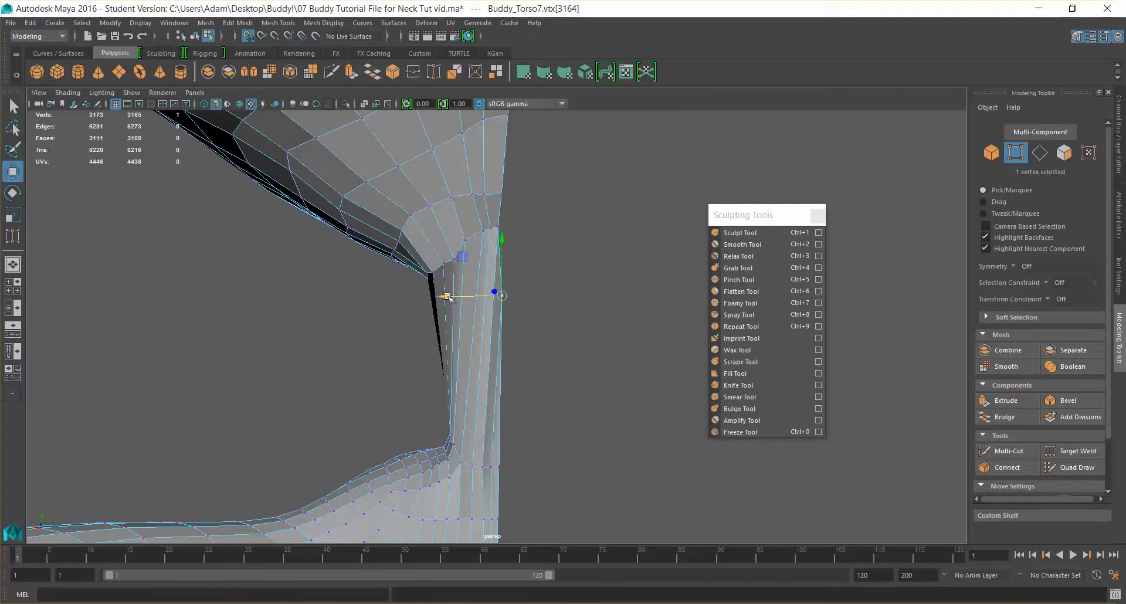
{"action": "left_click_drag", "start_coordinate": [599, 306], "coordinate": [448, 301]}
{"action": "left_click", "coordinate": [493, 234]}
{"action": "key", "text": "x"}
{"action": "left_click_drag", "start_coordinate": [500, 229], "coordinate": [647, 236]}
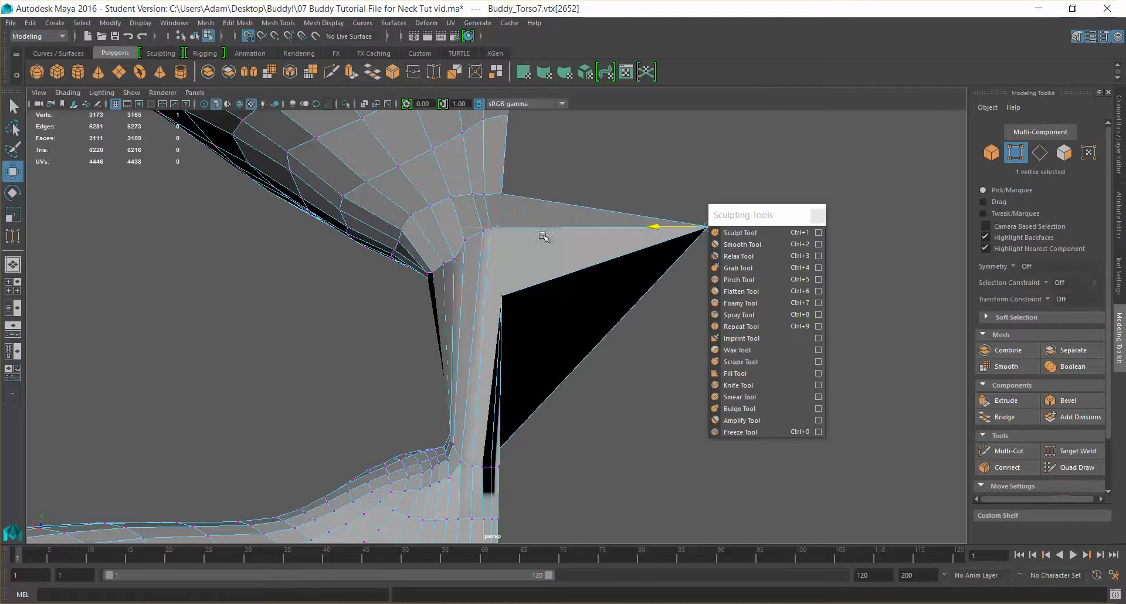
{"action": "key", "text": "ctrl+z"}
- Lower the vertex on the back centre seam of the neck to space the seam more evenly
{"action": "mouse_move", "coordinate": [583, 337]}
{"action": "left_mouse_down", "text": "alt"}
{"action": "mouse_move", "coordinate": [309, 324]}
{"action": "mouse_move", "coordinate": [435, 302]}
{"action": "left_mouse_up", "text": "alt"}
{"action": "left_click_drag", "start_coordinate": [508, 313], "coordinate": [509, 314]}
{"action": "left_click_drag", "start_coordinate": [502, 238], "coordinate": [503, 307]}
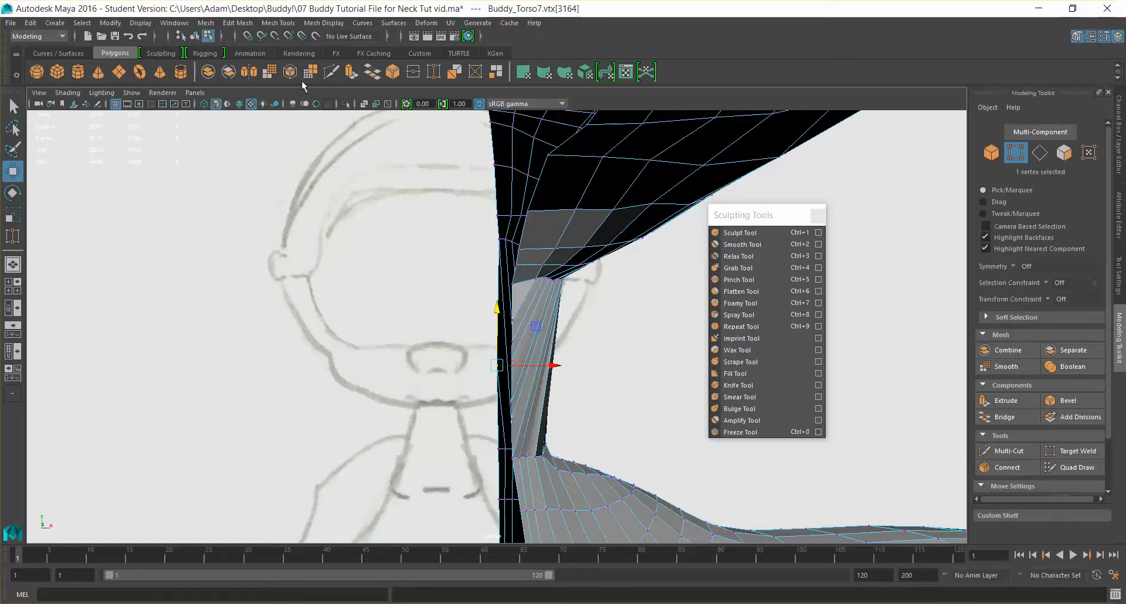
- Check the neck against the reference in the front orthographic view, return to object mode and restore the perspective view
{"action": "left_click", "coordinate": [186, 97]}
{"action": "mouse_move", "coordinate": [258, 128]}
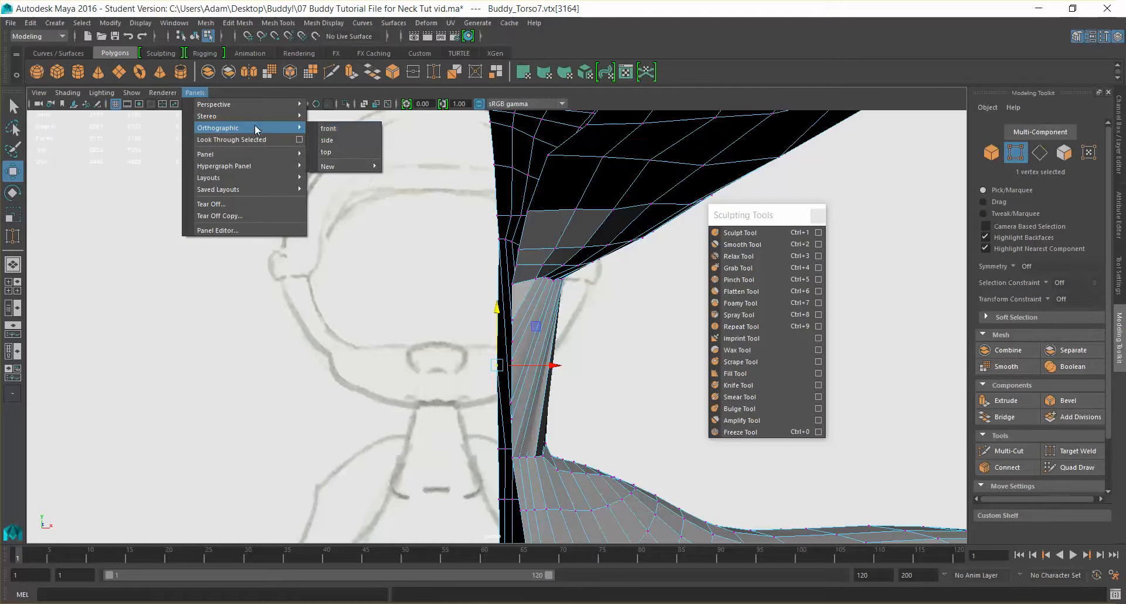
{"action": "left_click", "coordinate": [359, 130]}
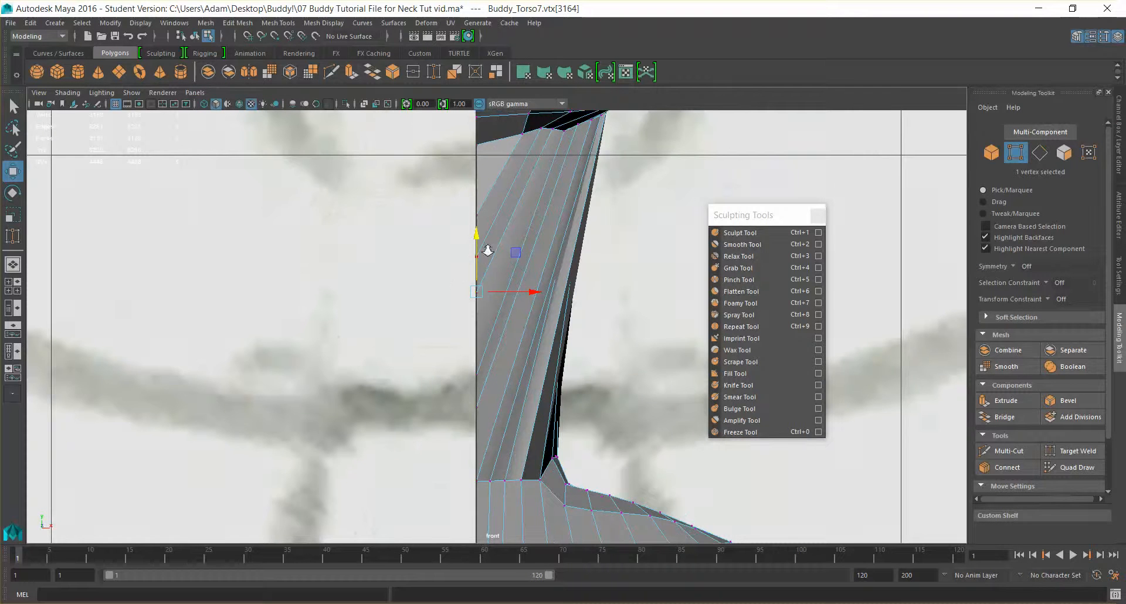
{"action": "scroll", "coordinate": [488, 250], "scroll_direction": "down", "scroll_amount": 10}
{"action": "scroll", "coordinate": [514, 245], "scroll_direction": "up", "scroll_amount": 4}
{"action": "right_click_drag", "start_coordinate": [515, 227], "coordinate": [556, 197]}
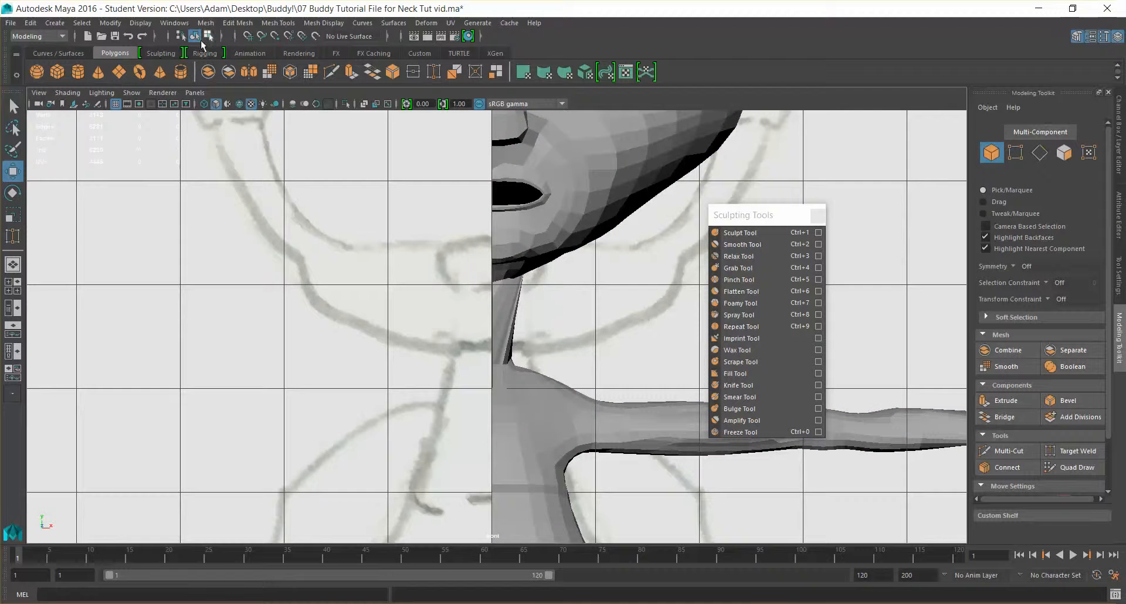
{"action": "left_click", "coordinate": [205, 104]}
{"action": "left_click", "coordinate": [216, 104]}
{"action": "left_click", "coordinate": [195, 92]}
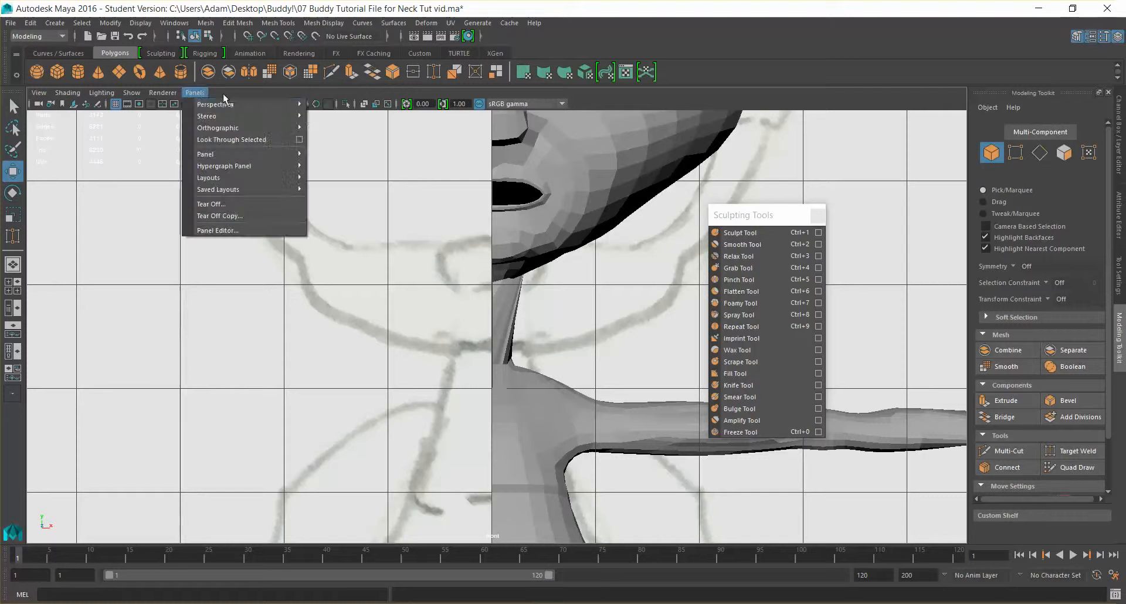
{"action": "mouse_move", "coordinate": [258, 104]}
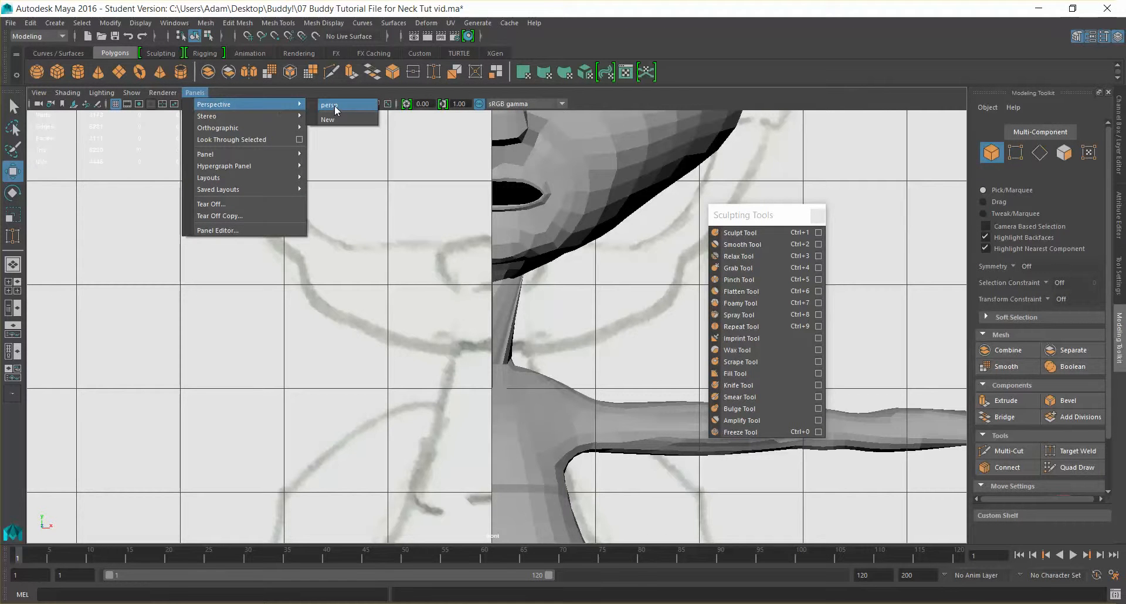
{"action": "left_click", "coordinate": [335, 108]}
- Insert an edge loop around the mouth, just outside the existing lip loops
{"action": "mouse_move", "coordinate": [531, 217]}
{"action": "left_mouse_down", "text": "alt"}
{"action": "mouse_move", "coordinate": [593, 234]}
{"action": "mouse_move", "coordinate": [359, 387]}
{"action": "mouse_move", "coordinate": [520, 322]}
{"action": "mouse_move", "coordinate": [399, 313]}
{"action": "mouse_move", "coordinate": [579, 330]}
{"action": "mouse_move", "coordinate": [471, 326]}
{"action": "mouse_move", "coordinate": [531, 310]}
{"action": "mouse_move", "coordinate": [440, 300]}
{"action": "mouse_move", "coordinate": [502, 300]}
{"action": "left_mouse_up", "text": "alt"}
{"action": "scroll", "coordinate": [525, 303], "scroll_direction": "up", "scroll_amount": 5}
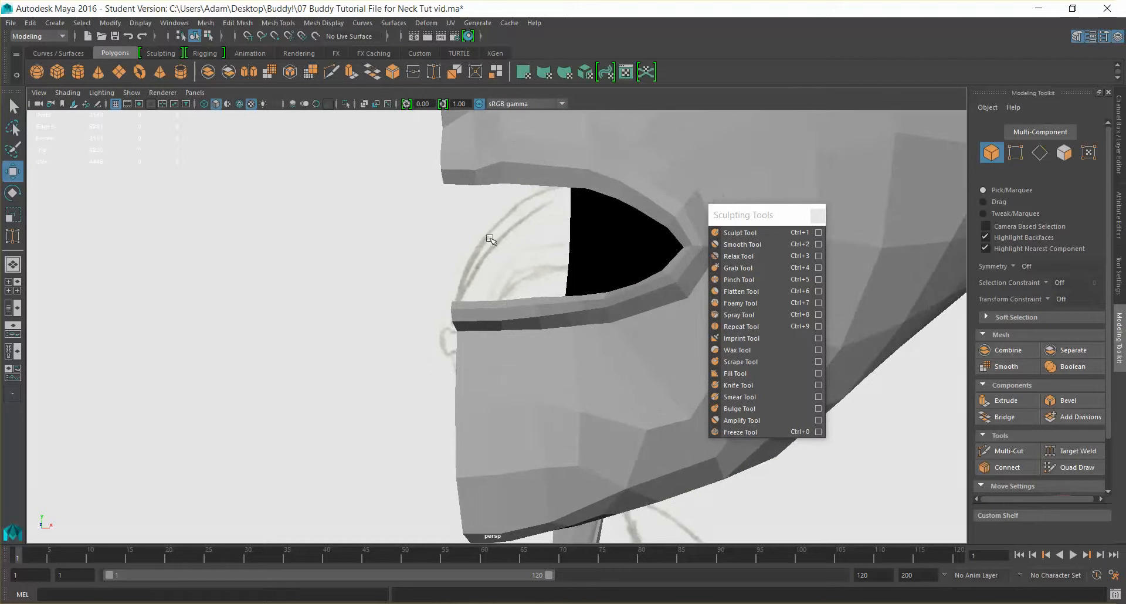
{"action": "left_click_drag", "start_coordinate": [511, 241], "coordinate": [466, 215], "text": "alt"}
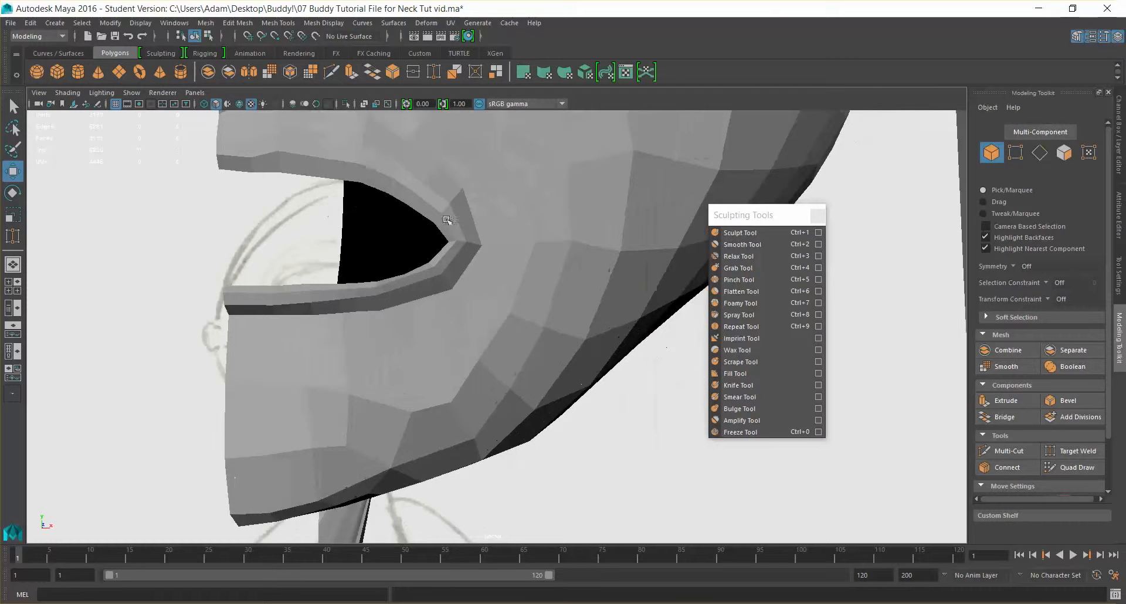
{"action": "left_click_drag", "start_coordinate": [362, 168], "coordinate": [318, 190], "text": "alt"}
{"action": "right_click_drag", "start_coordinate": [317, 189], "coordinate": [329, 221]}
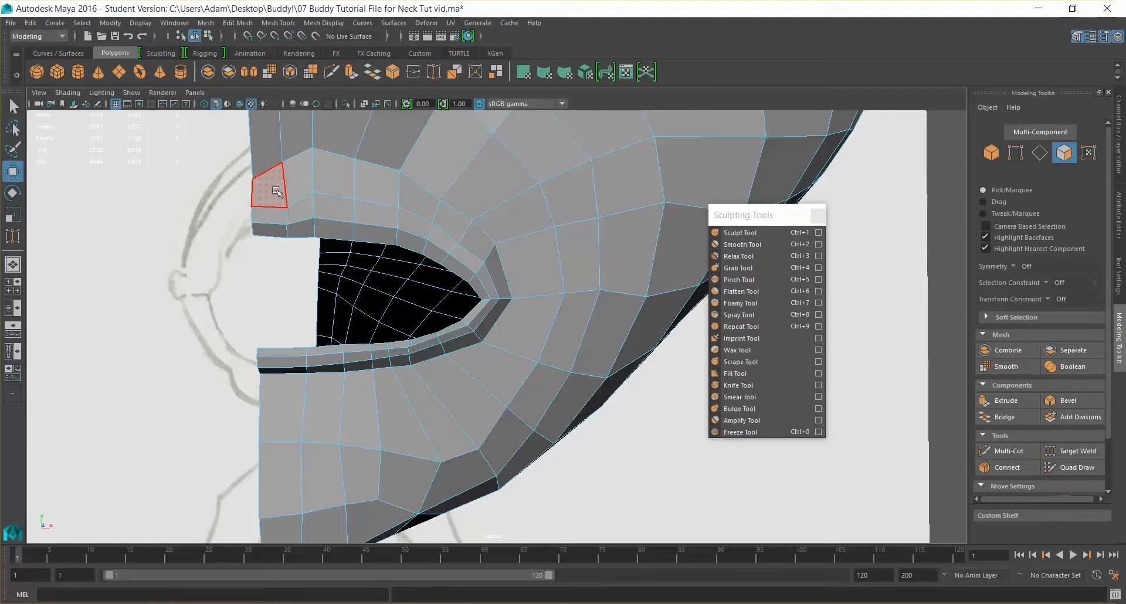
{"action": "middle_click_drag", "start_coordinate": [440, 174], "coordinate": [431, 206], "text": "alt"}
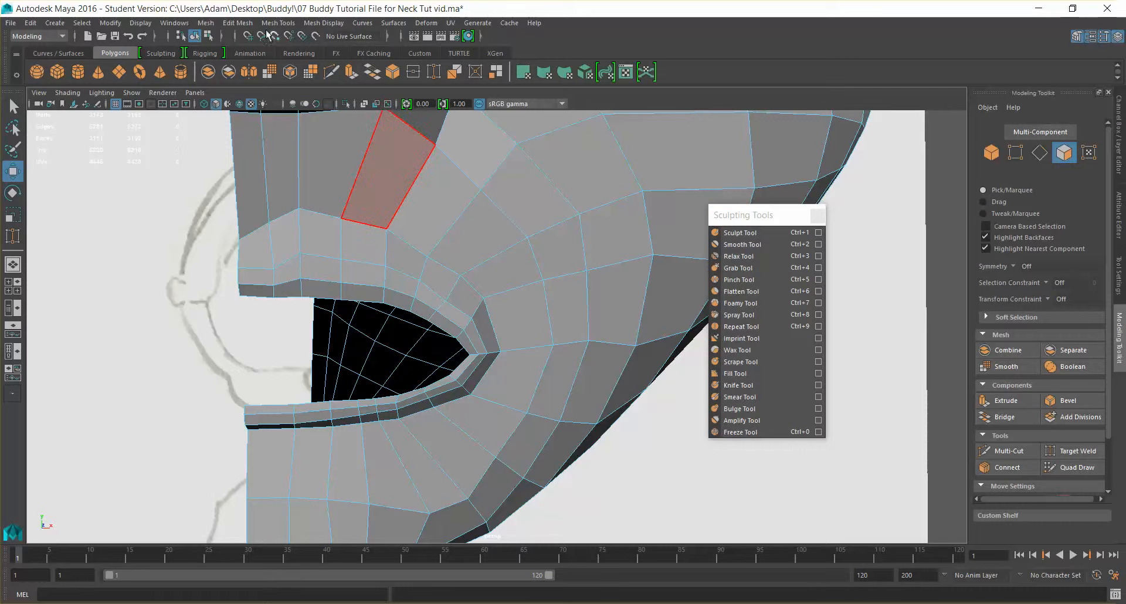
{"action": "left_click", "coordinate": [232, 22]}
{"action": "mouse_move", "coordinate": [277, 23]}
{"action": "left_click", "coordinate": [329, 113]}
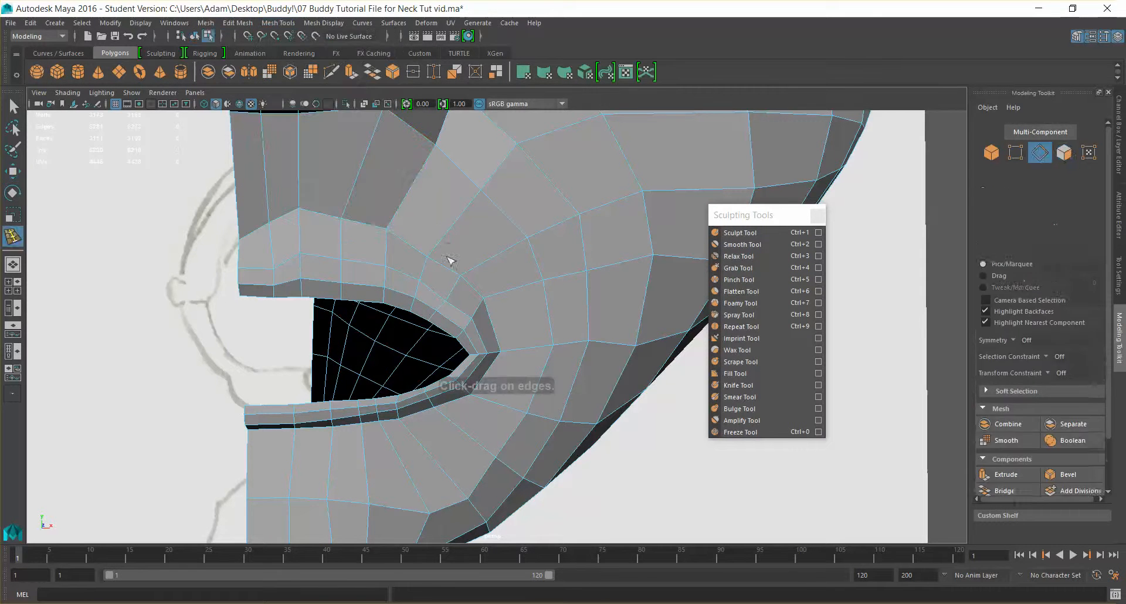
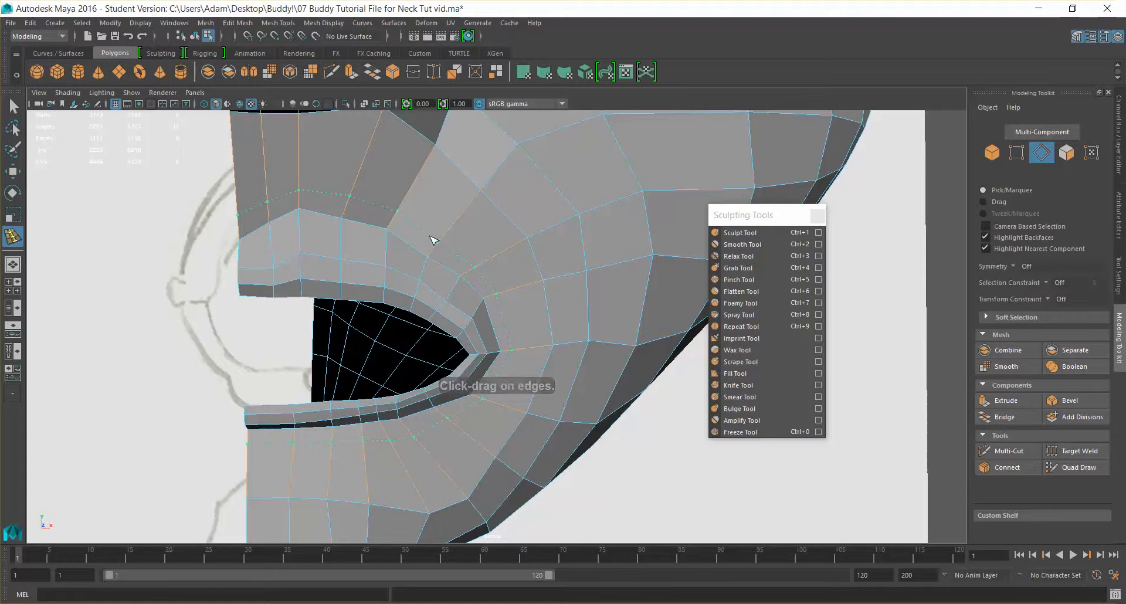
{"action": "left_click", "coordinate": [458, 265]}
- Try to scale the face loops around the lips vertically, and undo the scaling
{"action": "left_click", "coordinate": [13, 106]}
{"action": "right_click_drag", "start_coordinate": [287, 273], "coordinate": [287, 246]}
{"action": "left_click", "coordinate": [264, 260]}
{"action": "double_click", "coordinate": [284, 246], "text": "shift"}
{"action": "left_click", "coordinate": [263, 279], "text": "shift"}
{"action": "double_click", "coordinate": [286, 274], "text": "shift"}
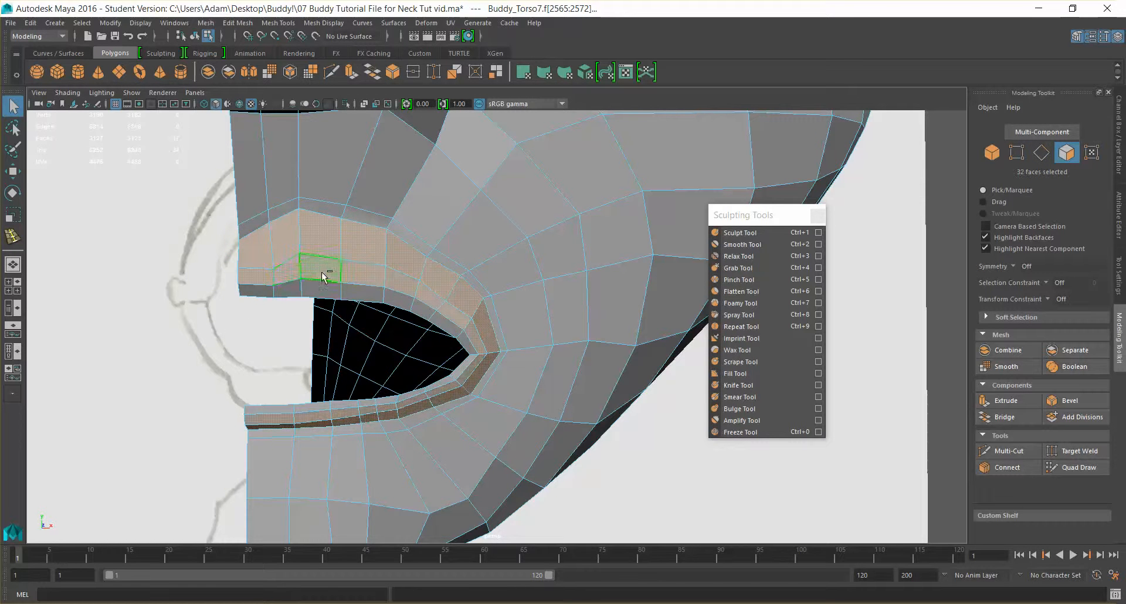
{"action": "left_click", "coordinate": [267, 289], "text": "shift"}
{"action": "double_click", "coordinate": [292, 287], "text": "shift"}
{"action": "left_click_drag", "start_coordinate": [377, 318], "coordinate": [421, 311], "text": "alt"}
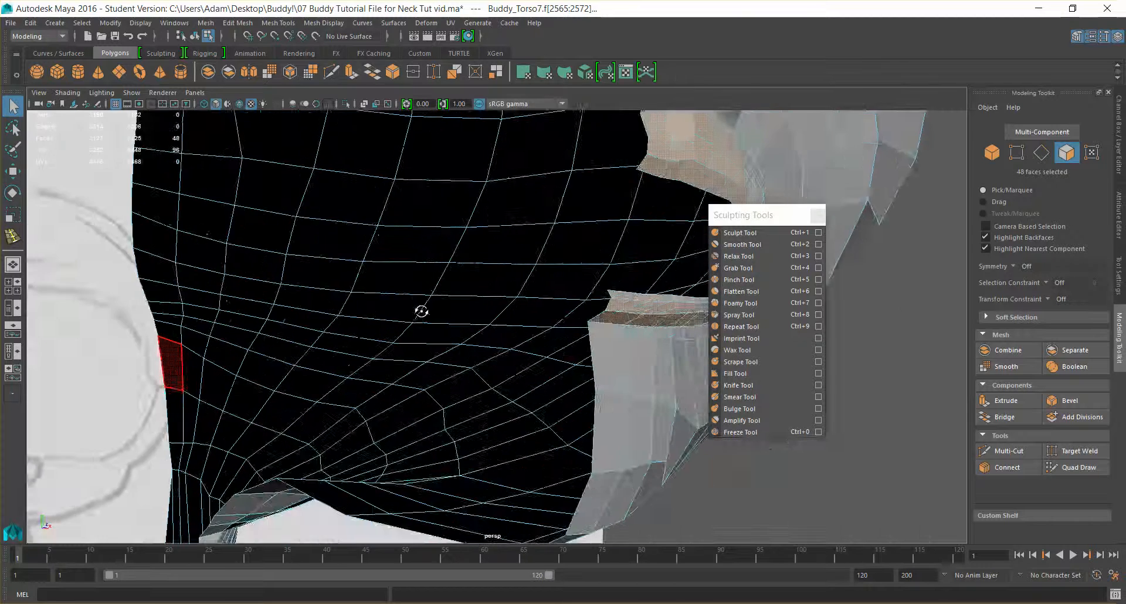
{"action": "key", "text": "f"}
{"action": "key", "text": "r"}
{"action": "mouse_move", "coordinate": [415, 209]}
{"action": "left_mouse_down"}
{"action": "mouse_move", "coordinate": [415, 237]}
{"action": "mouse_move", "coordinate": [416, 217]}
{"action": "left_mouse_up"}
{"action": "key", "text": "ctrl+z"}
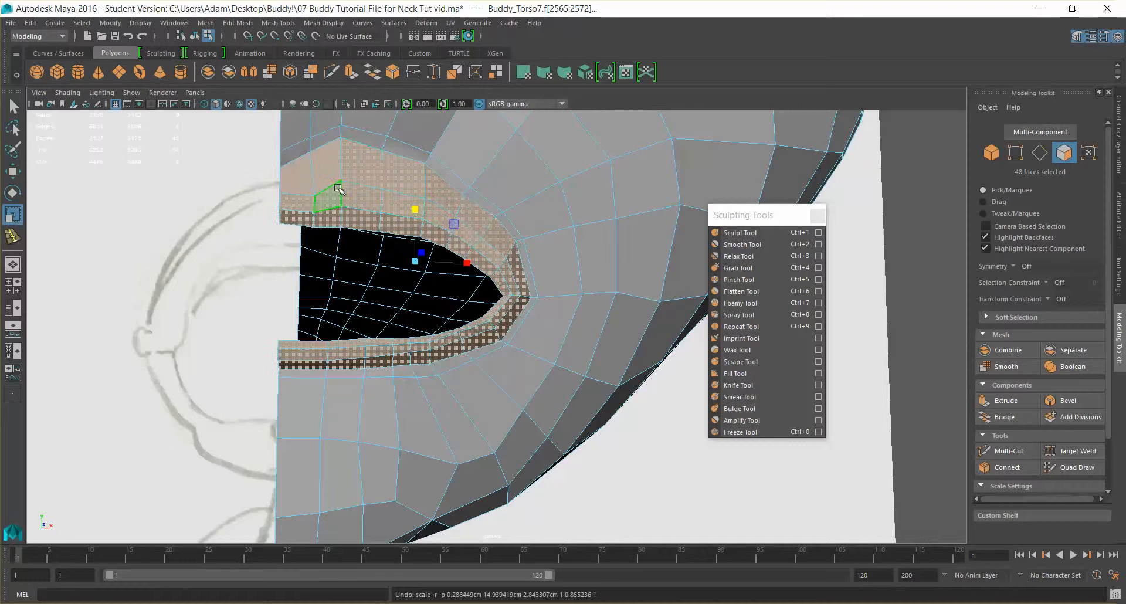
- Select the three rows of upper-lip faces from the centre line towards the mouth corner and move them down to narrow the mouth opening
{"action": "left_click", "coordinate": [299, 216]}
{"action": "left_click", "coordinate": [359, 219], "text": "shift"}
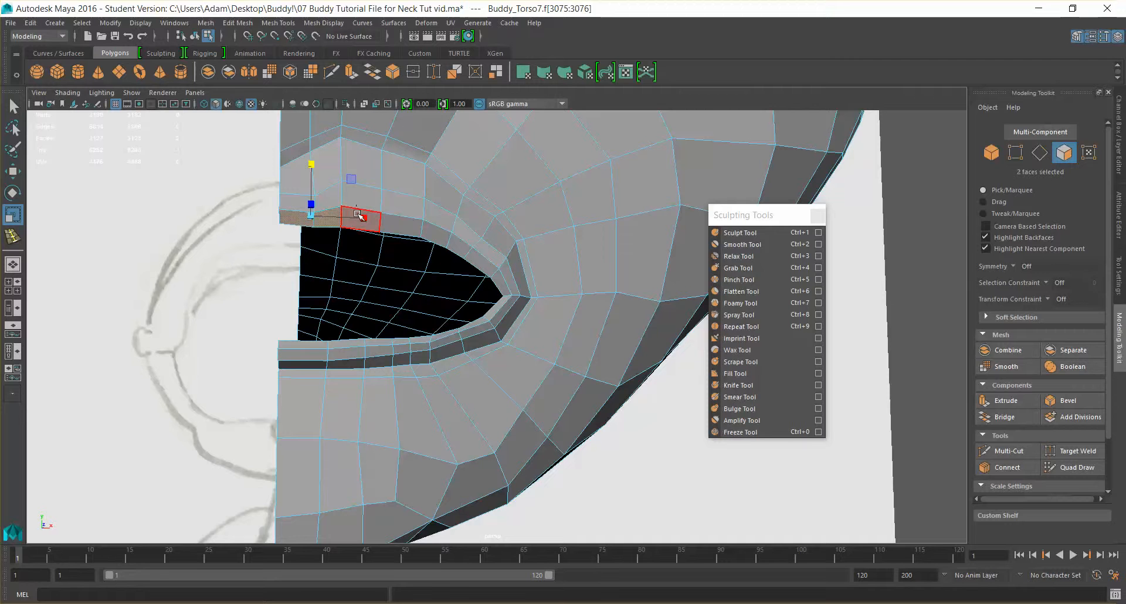
{"action": "key", "text": "q"}
{"action": "left_click_drag", "start_coordinate": [367, 223], "coordinate": [472, 264], "text": "shift"}
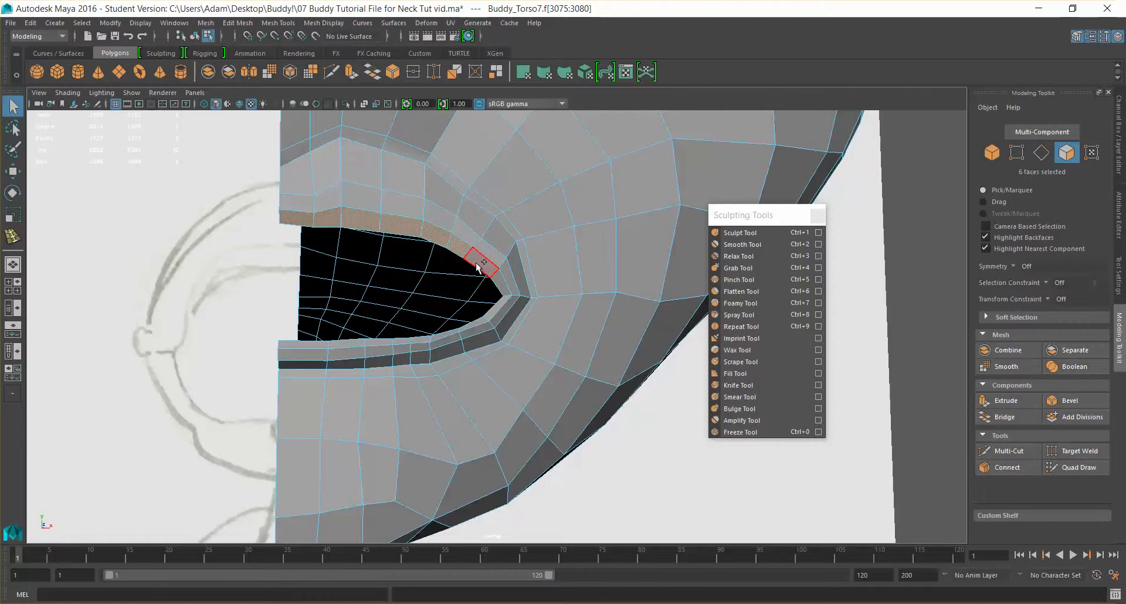
{"action": "key", "text": "ctrl+e"}
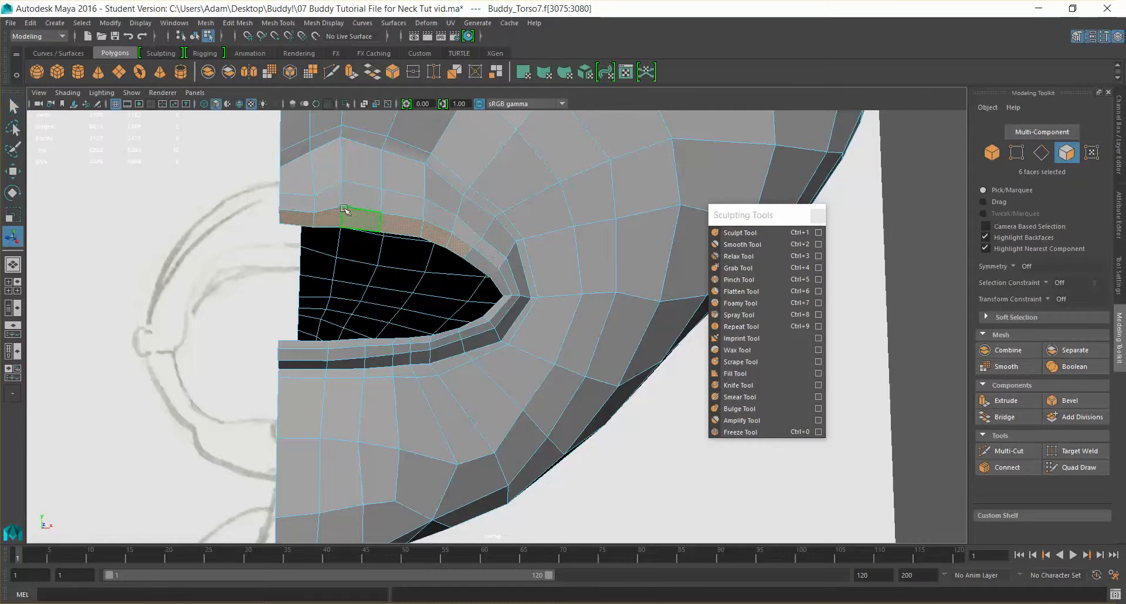
{"action": "key", "text": "w"}
{"action": "left_click", "coordinate": [301, 201], "text": "shift"}
{"action": "left_click", "coordinate": [329, 194], "text": "shift"}
{"action": "left_click", "coordinate": [298, 179], "text": "shift"}
{"action": "left_click", "coordinate": [327, 167], "text": "shift"}
{"action": "left_click", "coordinate": [355, 164], "text": "shift"}
{"action": "left_click", "coordinate": [396, 179], "text": "shift"}
{"action": "left_click", "coordinate": [370, 196], "text": "shift"}
{"action": "left_click", "coordinate": [399, 205], "text": "shift"}
{"action": "left_click", "coordinate": [439, 220], "text": "shift"}
{"action": "left_click", "coordinate": [468, 229], "text": "shift"}
{"action": "left_click", "coordinate": [449, 196], "text": "shift"}
{"action": "left_click", "coordinate": [404, 151], "text": "shift"}
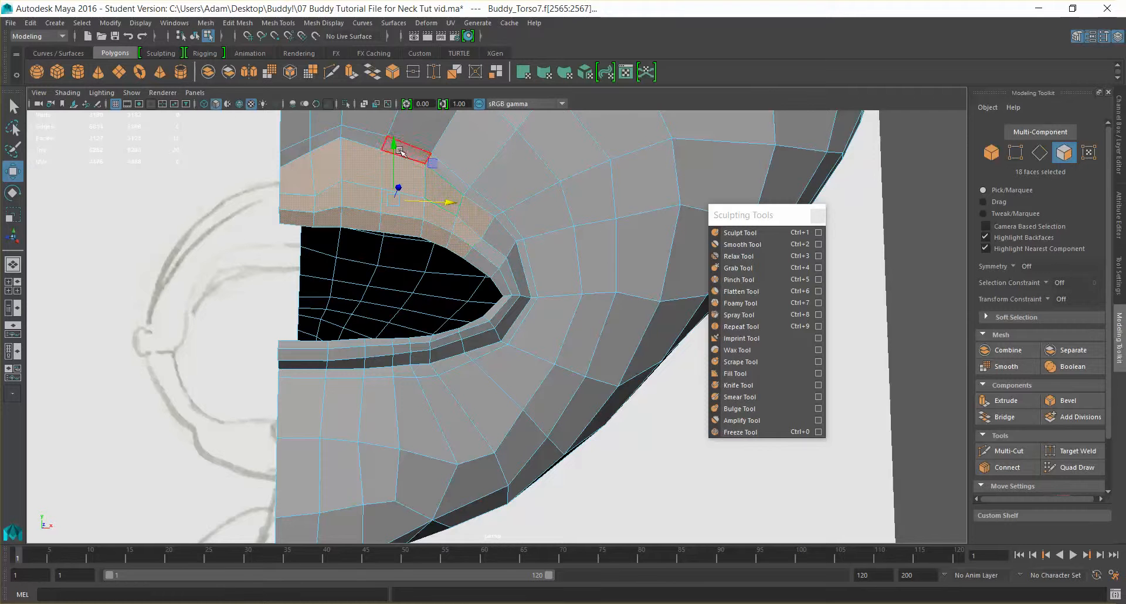
{"action": "left_click_drag", "start_coordinate": [392, 148], "coordinate": [394, 198]}
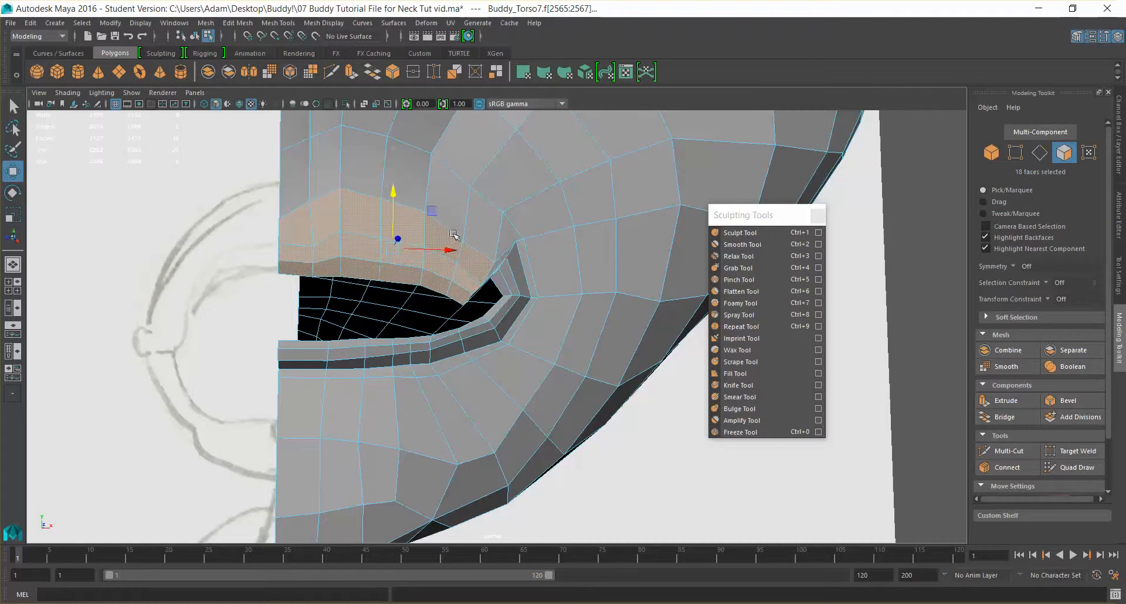
- Lower the upper-lip vertices beside the mouth corner one by one to follow the lowered lip
{"action": "left_click_drag", "start_coordinate": [515, 264], "coordinate": [383, 210], "text": "alt"}
{"action": "right_click_drag", "start_coordinate": [368, 196], "coordinate": [342, 192]}
{"action": "left_click", "coordinate": [341, 190]}
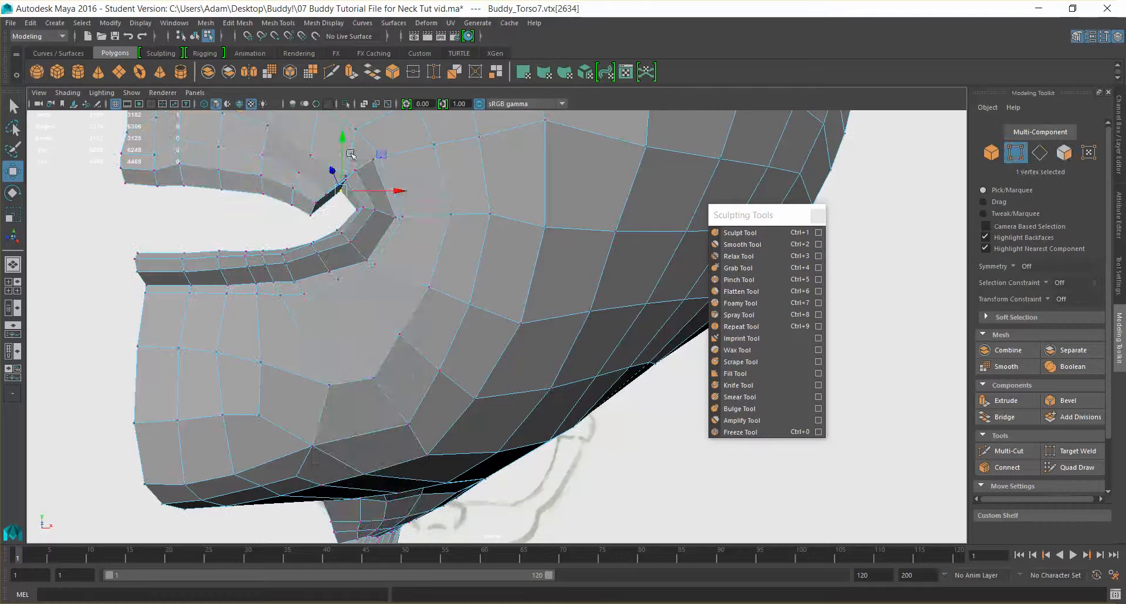
{"action": "left_click_drag", "start_coordinate": [345, 140], "coordinate": [346, 166]}
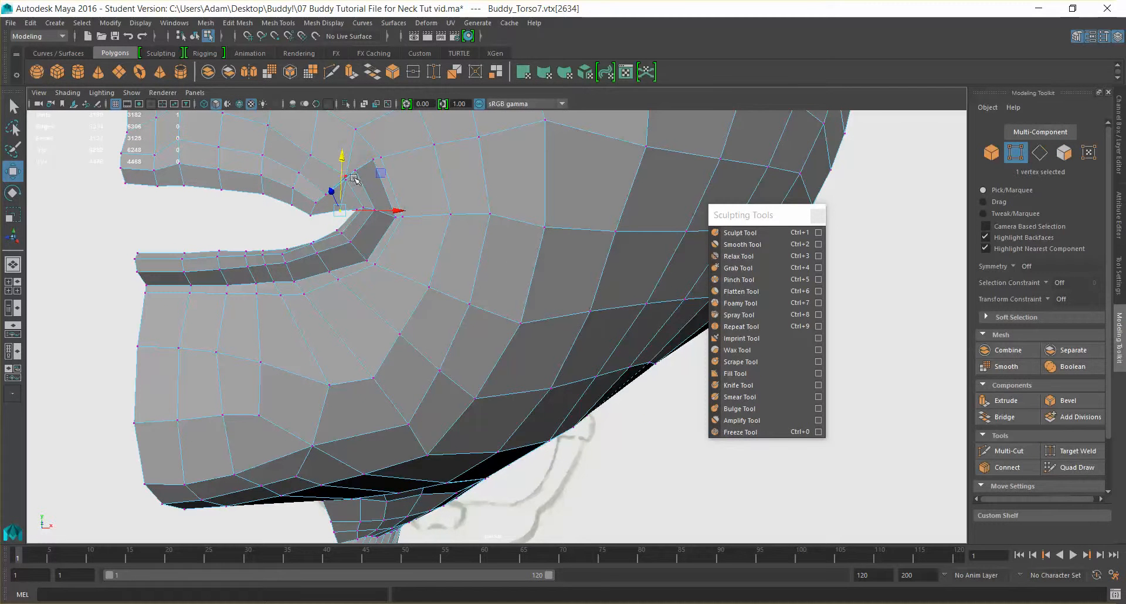
{"action": "left_click", "coordinate": [352, 180]}
{"action": "mouse_move", "coordinate": [348, 125]}
{"action": "left_mouse_down"}
{"action": "mouse_move", "coordinate": [347, 149]}
{"action": "mouse_move", "coordinate": [356, 141]}
{"action": "left_mouse_up"}
{"action": "left_click", "coordinate": [356, 175]}
{"action": "left_click", "coordinate": [374, 162]}
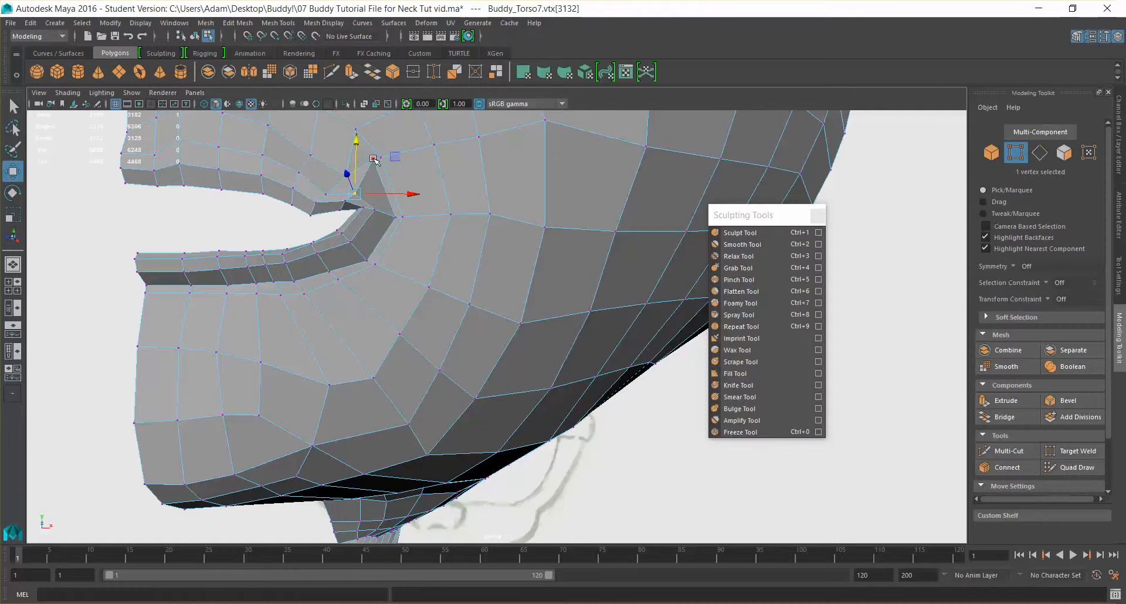
{"action": "left_click_drag", "start_coordinate": [374, 124], "coordinate": [374, 152]}
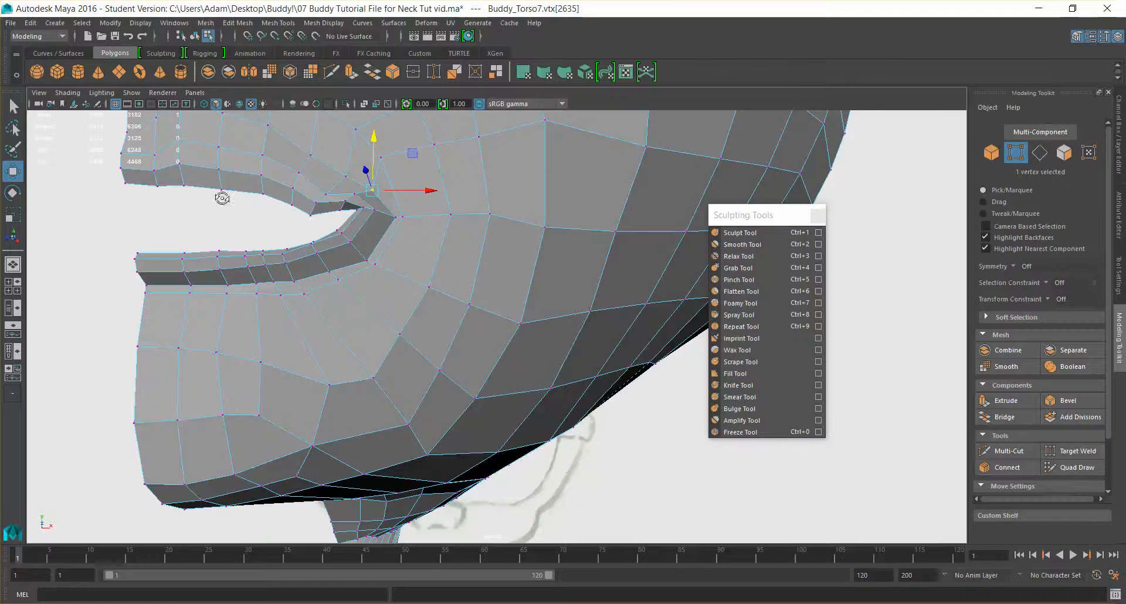
- Raise the lower-lip vertices from the centre line outward towards the upper lip
{"action": "left_click_drag", "start_coordinate": [219, 198], "coordinate": [236, 188], "text": "alt"}
{"action": "right_click_drag", "start_coordinate": [244, 180], "coordinate": [235, 179]}
{"action": "left_click_drag", "start_coordinate": [156, 245], "coordinate": [225, 290]}
{"action": "left_click_drag", "start_coordinate": [199, 171], "coordinate": [271, 262]}
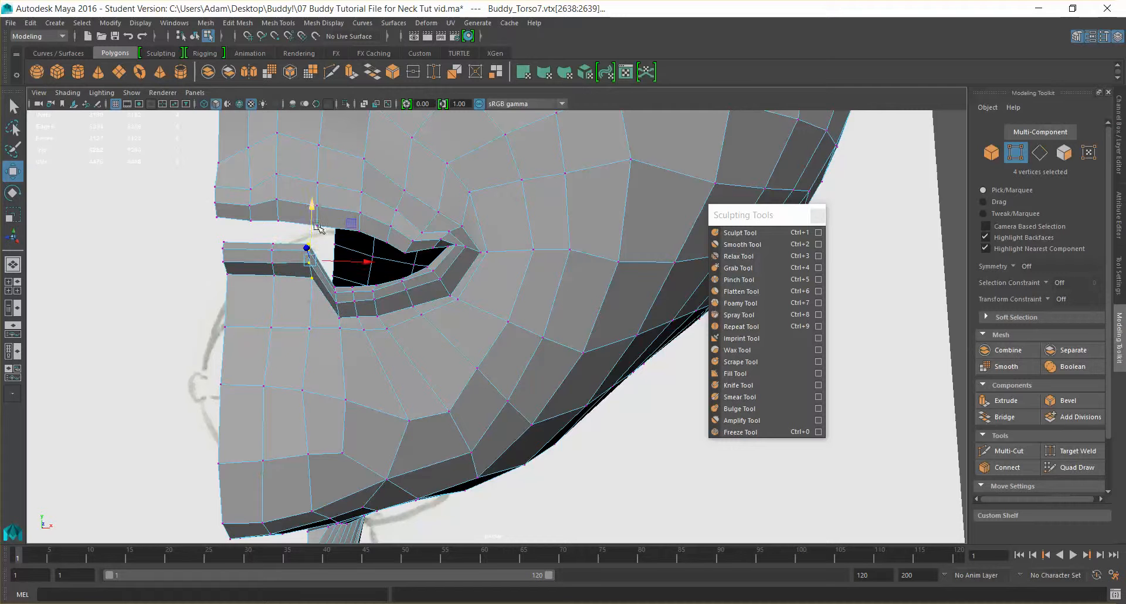
- Raise the next column of four lower-lip vertices towards the mouth corner
{"action": "left_click_drag", "start_coordinate": [355, 289], "coordinate": [342, 286], "text": "alt"}
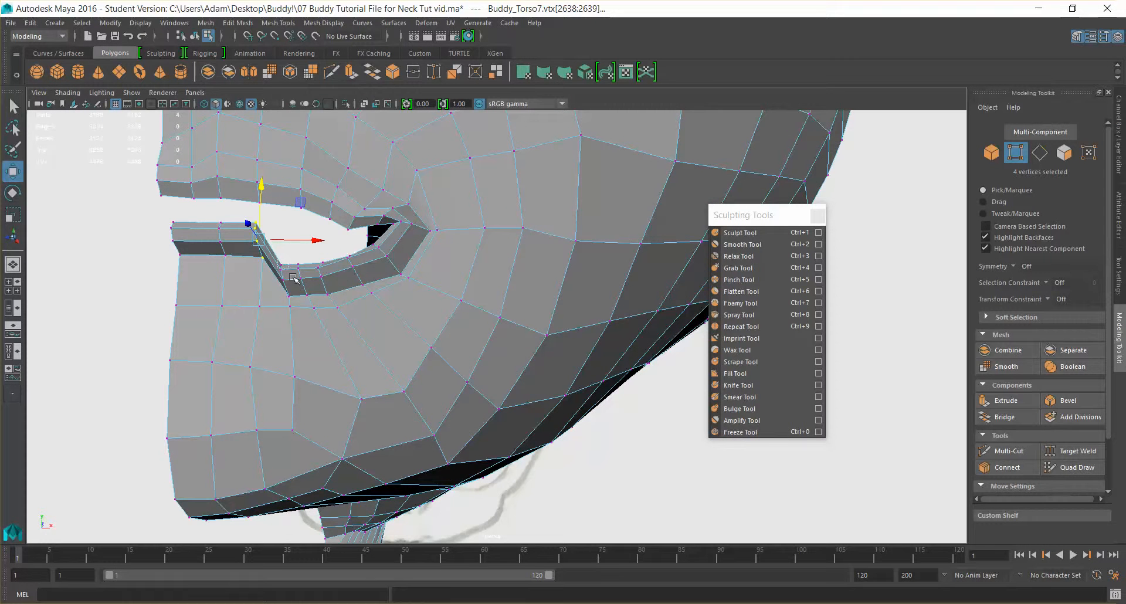
{"action": "left_click", "coordinate": [313, 301], "text": "shift"}
{"action": "left_click_drag", "start_coordinate": [296, 222], "coordinate": [298, 185]}
{"action": "left_click", "coordinate": [316, 255]}
{"action": "mouse_move", "coordinate": [328, 253]}
{"action": "left_mouse_down", "text": "alt"}
{"action": "mouse_move", "coordinate": [388, 303]}
{"action": "mouse_move", "coordinate": [317, 246]}
{"action": "left_mouse_up", "text": "alt"}
{"action": "left_click_drag", "start_coordinate": [305, 209], "coordinate": [411, 282]}
{"action": "scroll", "coordinate": [477, 276], "scroll_direction": "up", "scroll_amount": 5}
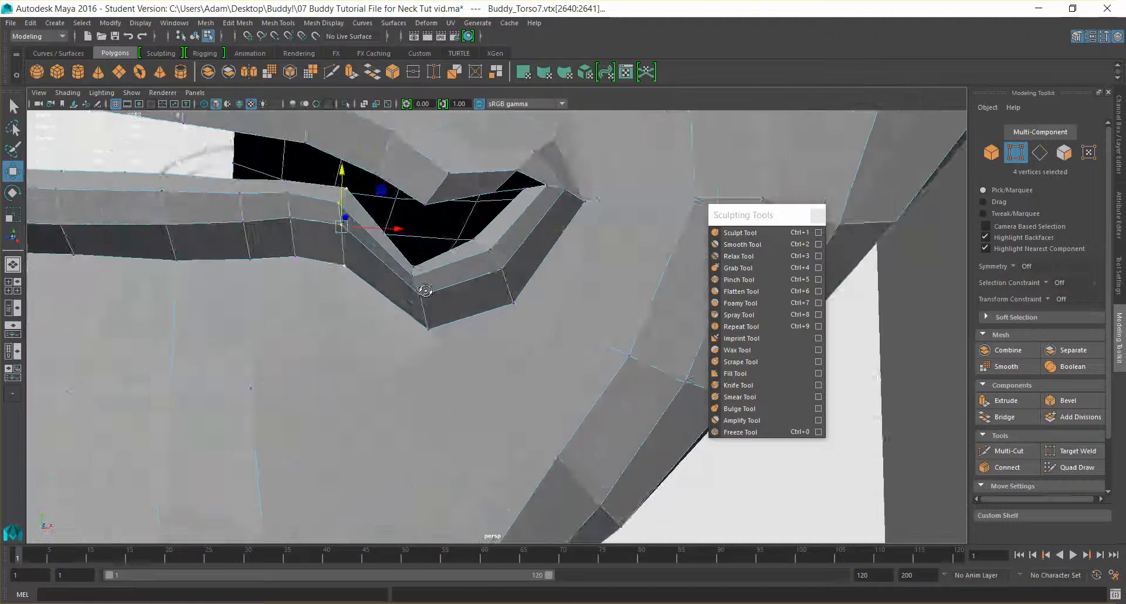
{"action": "scroll", "coordinate": [426, 291], "scroll_direction": "down", "scroll_amount": 3}
- In the front orthographic view, raise the sagging vertices in the outer half of the upper lip to smooth its lower edge
{"action": "left_click", "coordinate": [198, 92]}
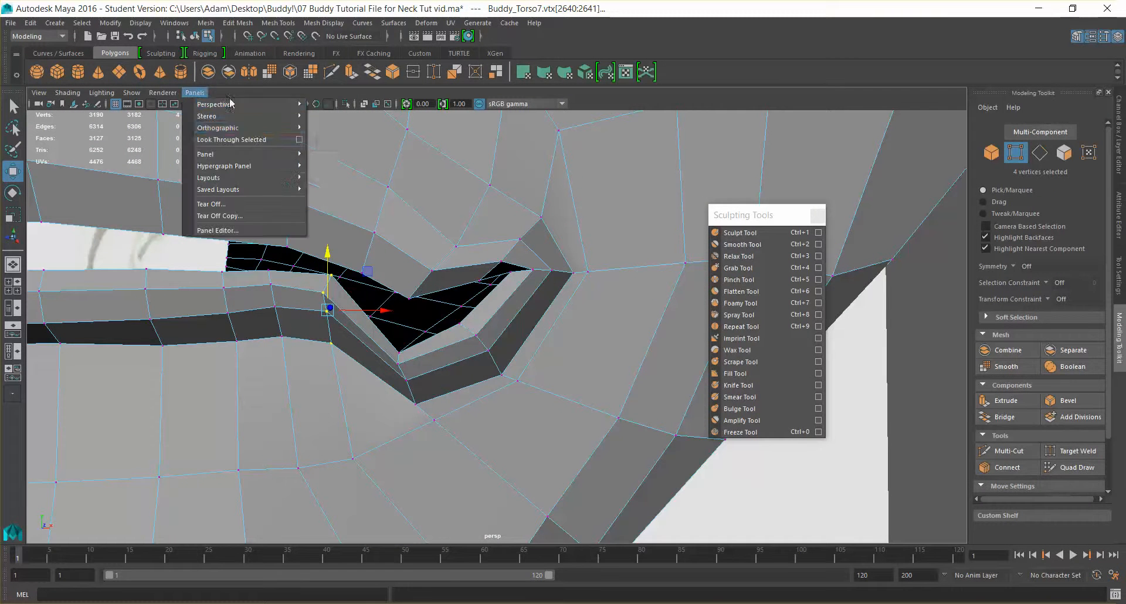
{"action": "left_click", "coordinate": [327, 128]}
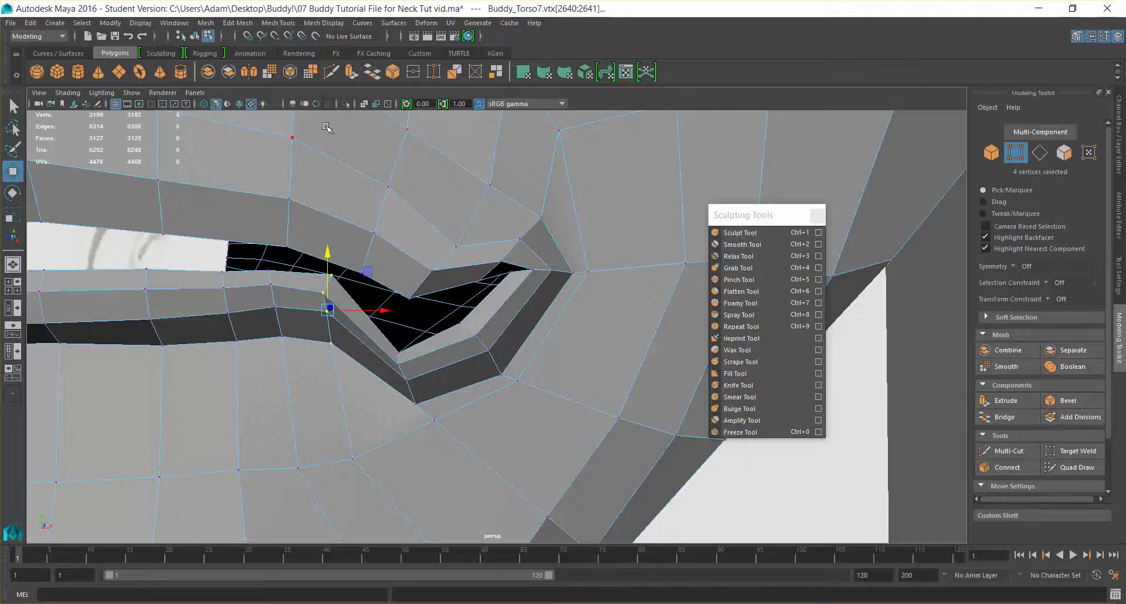
{"action": "key", "text": "f"}
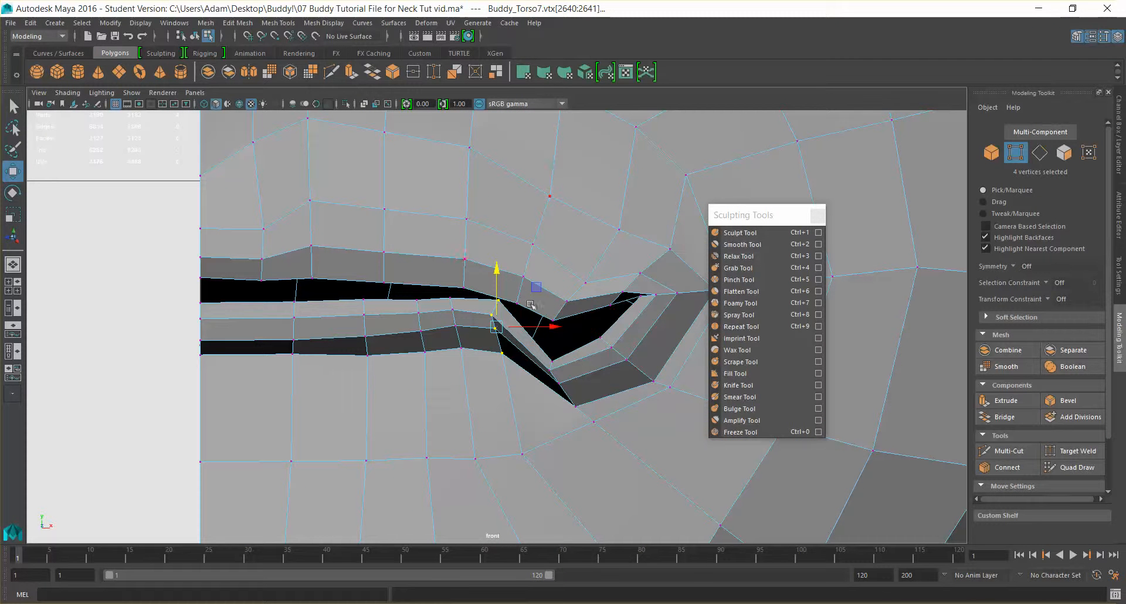
{"action": "left_click", "coordinate": [533, 246]}
{"action": "left_click", "coordinate": [524, 276], "text": "shift"}
{"action": "left_click", "coordinate": [517, 303], "text": "shift"}
{"action": "left_click", "coordinate": [585, 265]}
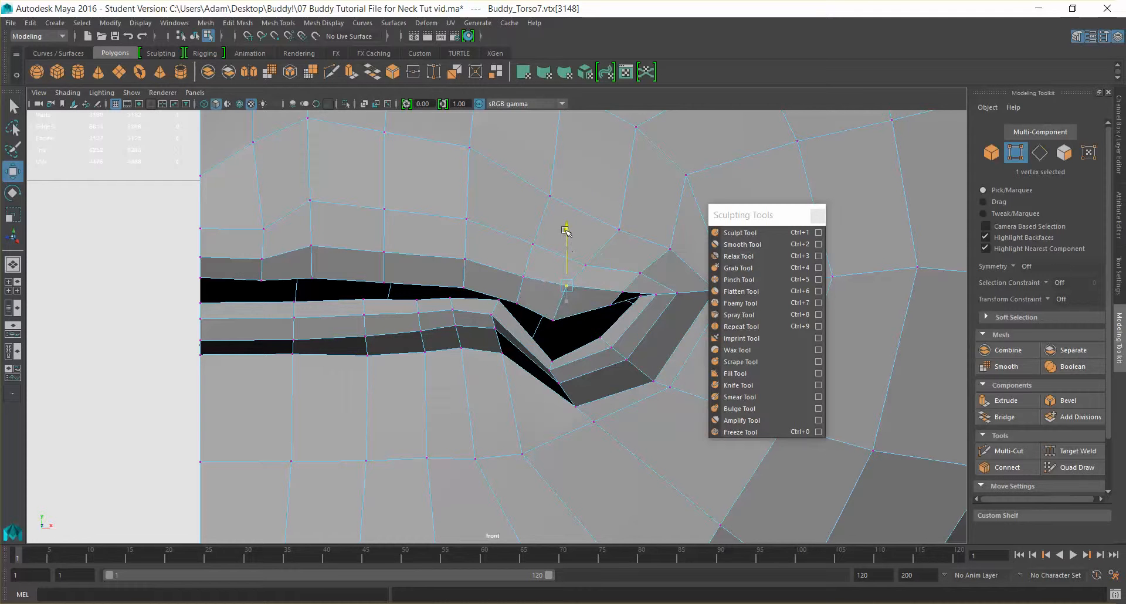
{"action": "left_click", "coordinate": [552, 319]}
{"action": "left_click_drag", "start_coordinate": [553, 271], "coordinate": [515, 276]}
{"action": "left_click", "coordinate": [515, 302]}
{"action": "left_click", "coordinate": [525, 276]}
{"action": "left_click_drag", "start_coordinate": [523, 222], "coordinate": [524, 213]}
- Raise the column of three upper-lip vertices nearest the mouth corner
{"action": "left_click", "coordinate": [651, 302]}
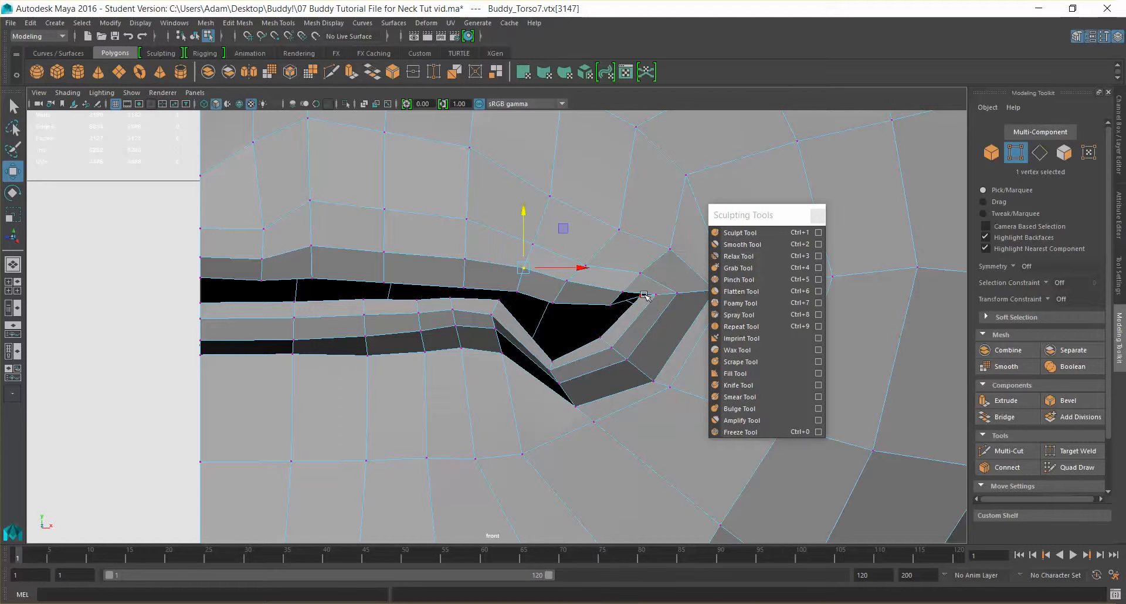
{"action": "left_click", "coordinate": [616, 302]}
{"action": "left_click", "coordinate": [610, 305], "text": "shift"}
{"action": "left_click", "coordinate": [643, 274], "text": "shift"}
{"action": "left_click_drag", "start_coordinate": [626, 234], "coordinate": [627, 220]}
{"action": "key", "text": "ctrl+z"}
{"action": "key", "text": "ctrl+z"}
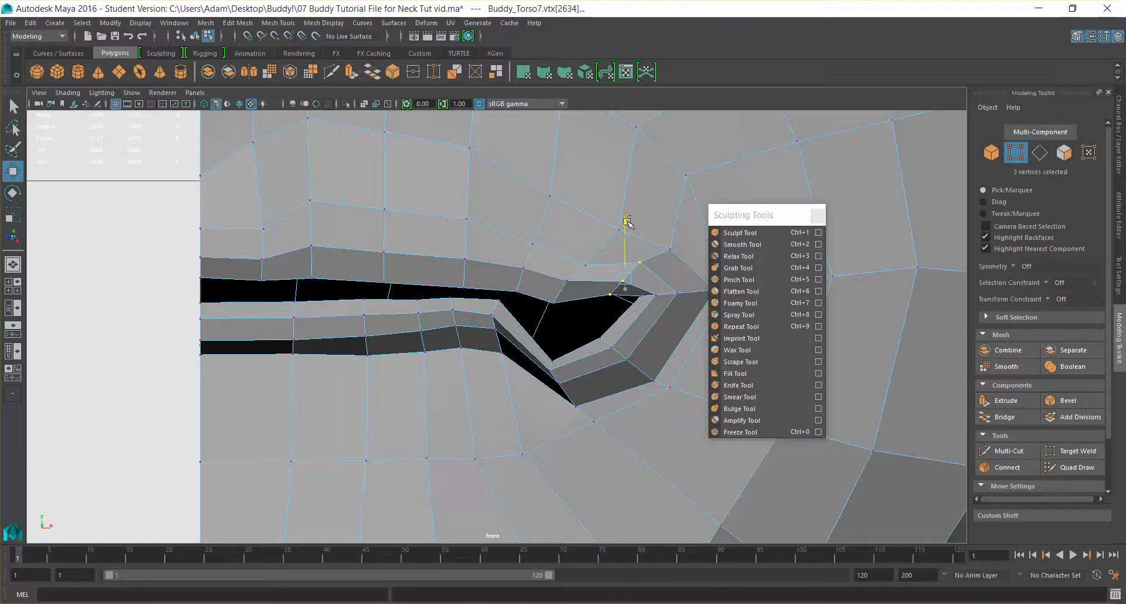
- Raise the next two columns of upper-lip vertices inward from the mouth corner to even out the lip line
{"action": "left_click", "coordinate": [566, 282], "text": "shift"}
{"action": "left_click", "coordinate": [585, 265], "text": "shift"}
{"action": "left_click_drag", "start_coordinate": [571, 225], "coordinate": [573, 216]}
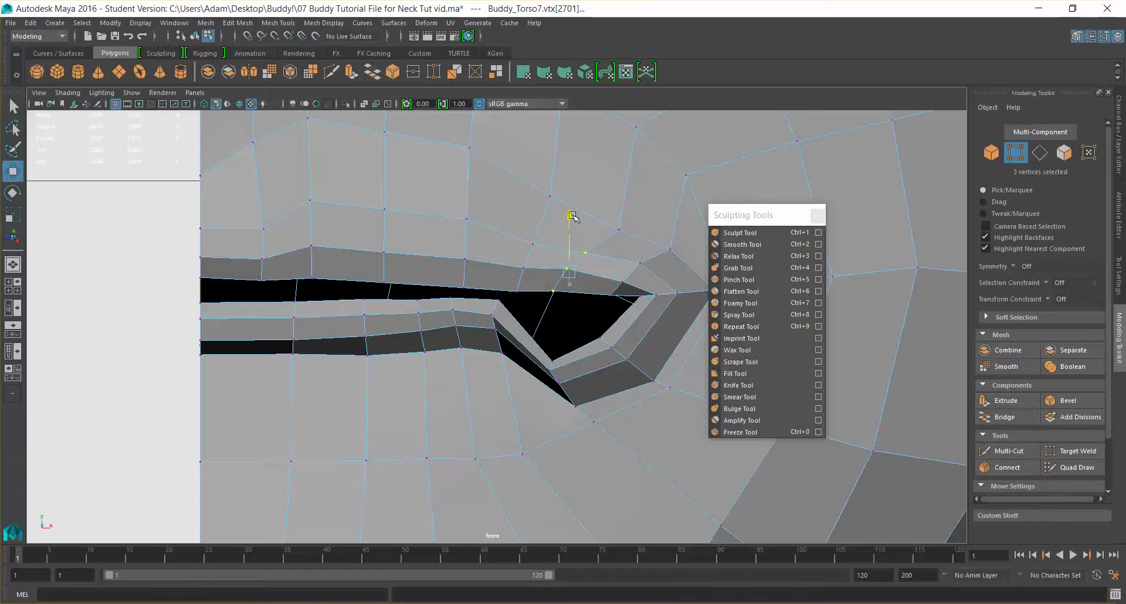
{"action": "left_click_drag", "start_coordinate": [622, 272], "coordinate": [533, 244]}
{"action": "left_click_drag", "start_coordinate": [536, 190], "coordinate": [524, 202]}
{"action": "left_click", "coordinate": [524, 268]}
- Raise the column of four low vertices on the outer part of the lower lip to line up with the inner columns
{"action": "left_click", "coordinate": [554, 361]}
{"action": "left_click", "coordinate": [553, 362]}
{"action": "left_click", "coordinate": [550, 370], "text": "shift"}
{"action": "left_click", "coordinate": [560, 383], "text": "shift"}
{"action": "left_click", "coordinate": [577, 404], "text": "shift"}
{"action": "left_click_drag", "start_coordinate": [562, 324], "coordinate": [568, 266]}
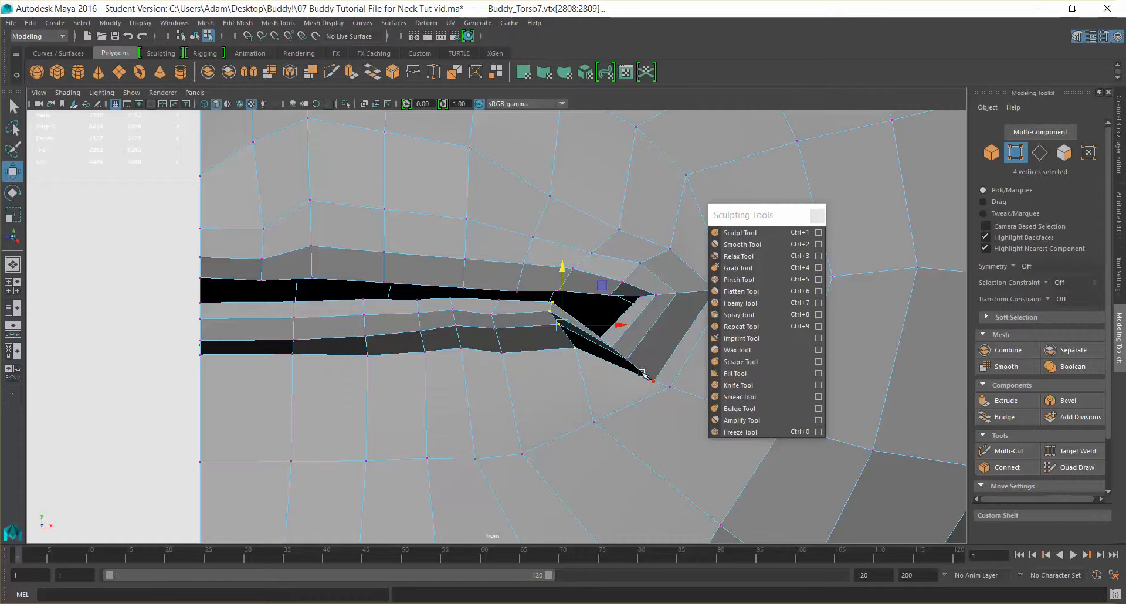
- Raise the four lower-lip vertices nearest the mouth corner one at a time to taper the opening
{"action": "left_click", "coordinate": [653, 382]}
{"action": "left_click", "coordinate": [608, 332]}
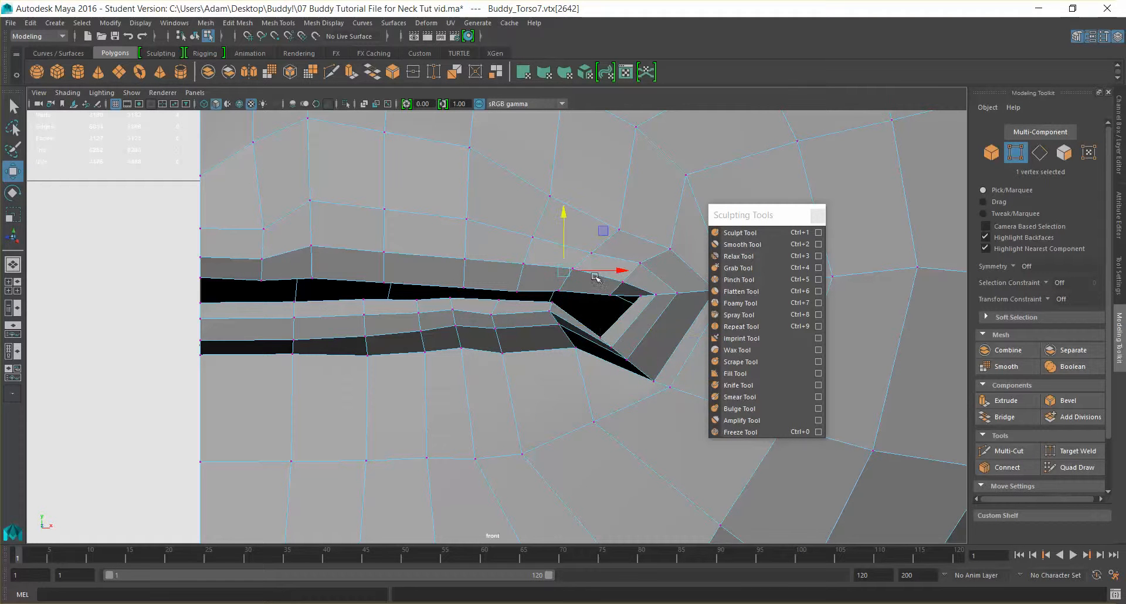
{"action": "left_click", "coordinate": [604, 334]}
{"action": "left_click_drag", "start_coordinate": [602, 282], "coordinate": [601, 249]}
{"action": "left_click", "coordinate": [615, 344]}
{"action": "left_click_drag", "start_coordinate": [613, 291], "coordinate": [613, 264]}
{"action": "left_click", "coordinate": [626, 360]}
{"action": "left_click_drag", "start_coordinate": [626, 304], "coordinate": [626, 277]}
{"action": "left_click", "coordinate": [653, 381]}
{"action": "left_click_drag", "start_coordinate": [651, 319], "coordinate": [648, 293]}
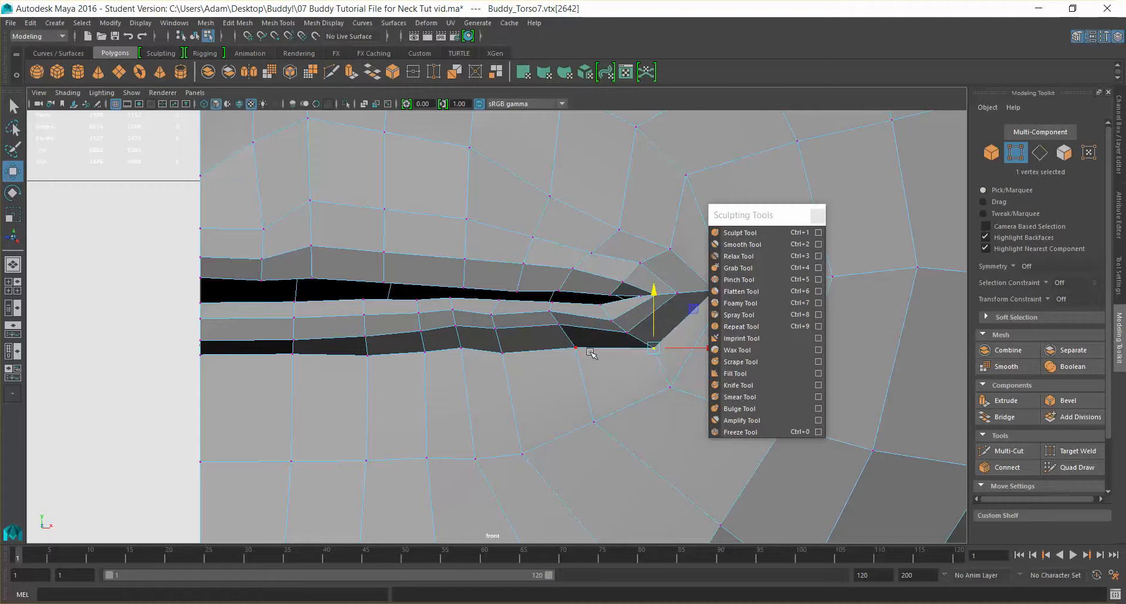
- Lower the two bottom-edge vertices of the lower lip nearest the face's centre line slightly
{"action": "scroll", "coordinate": [591, 354], "scroll_direction": "down", "scroll_amount": 5}
{"action": "scroll", "coordinate": [610, 378], "scroll_direction": "up", "scroll_amount": 6}
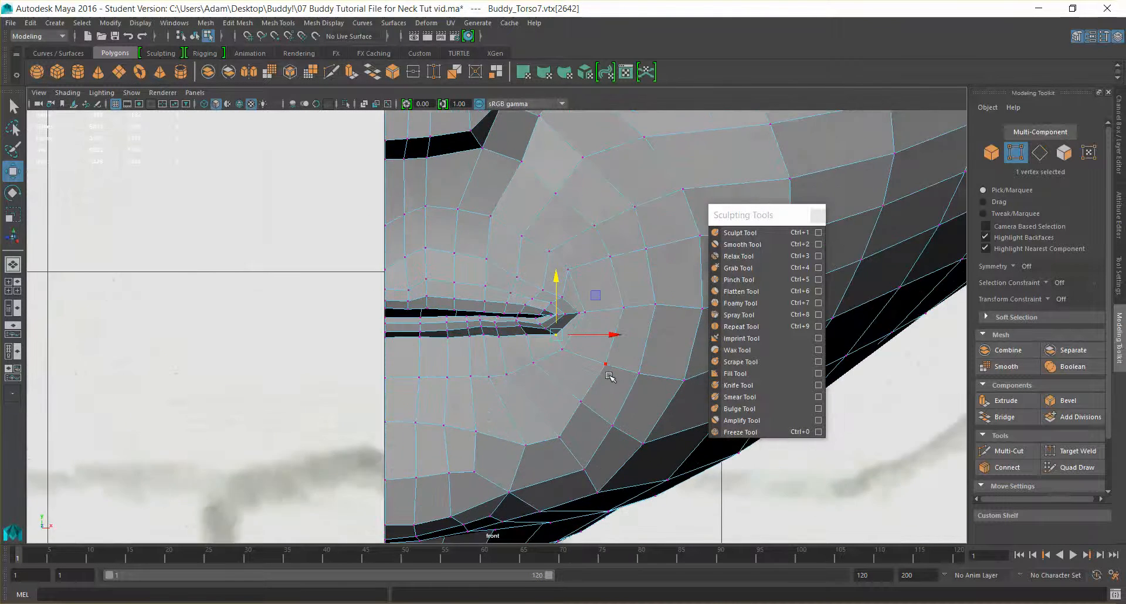
{"action": "scroll", "coordinate": [610, 377], "scroll_direction": "up", "scroll_amount": 2}
{"action": "scroll", "coordinate": [416, 344], "scroll_direction": "up", "scroll_amount": 1}
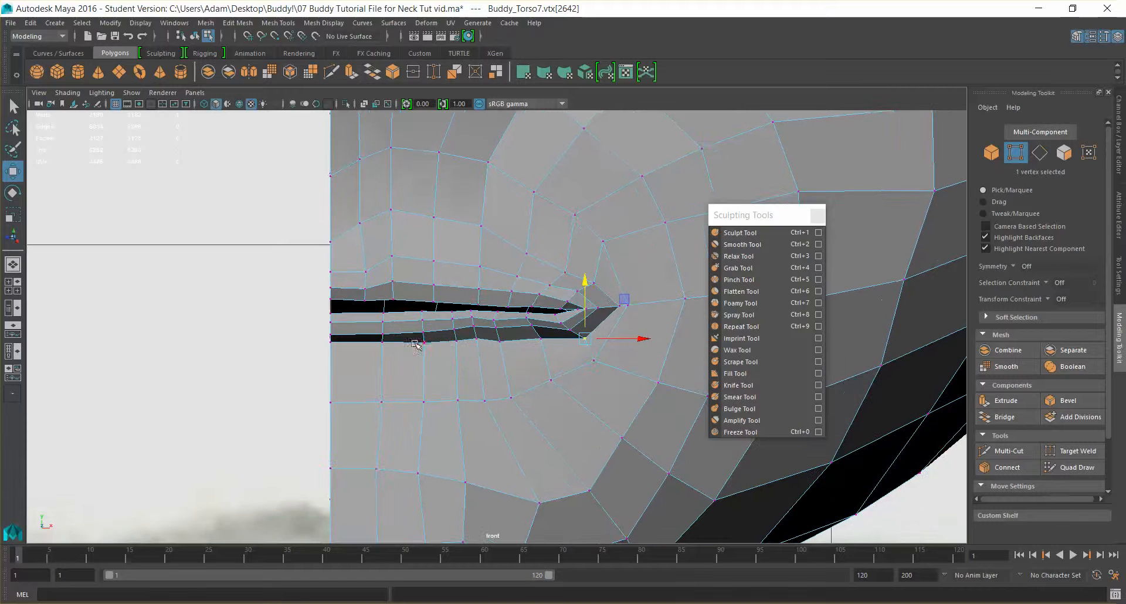
{"action": "left_click", "coordinate": [332, 343]}
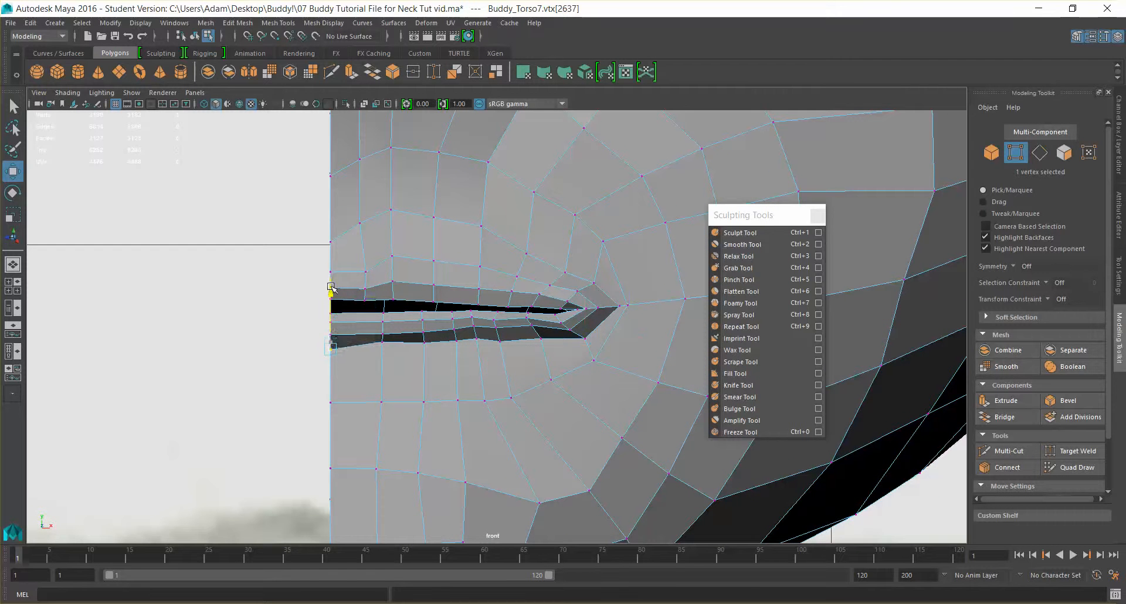
{"action": "left_click_drag", "start_coordinate": [332, 283], "coordinate": [332, 288]}
{"action": "left_click", "coordinate": [382, 343]}
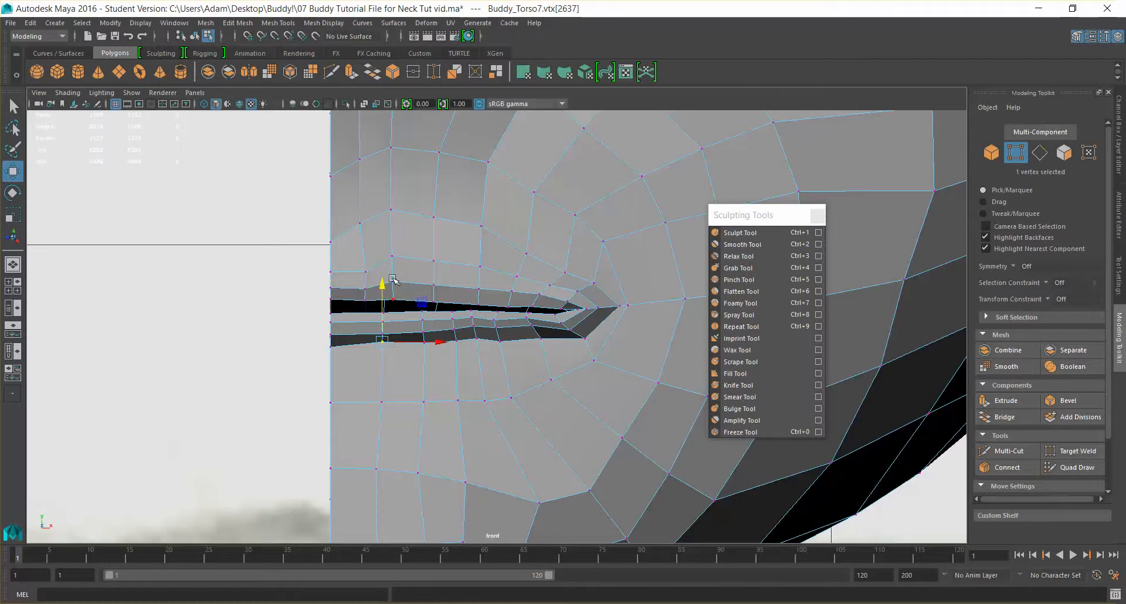
{"action": "scroll", "coordinate": [473, 323], "scroll_direction": "up", "scroll_amount": 3}
{"action": "left_click", "coordinate": [464, 346]}
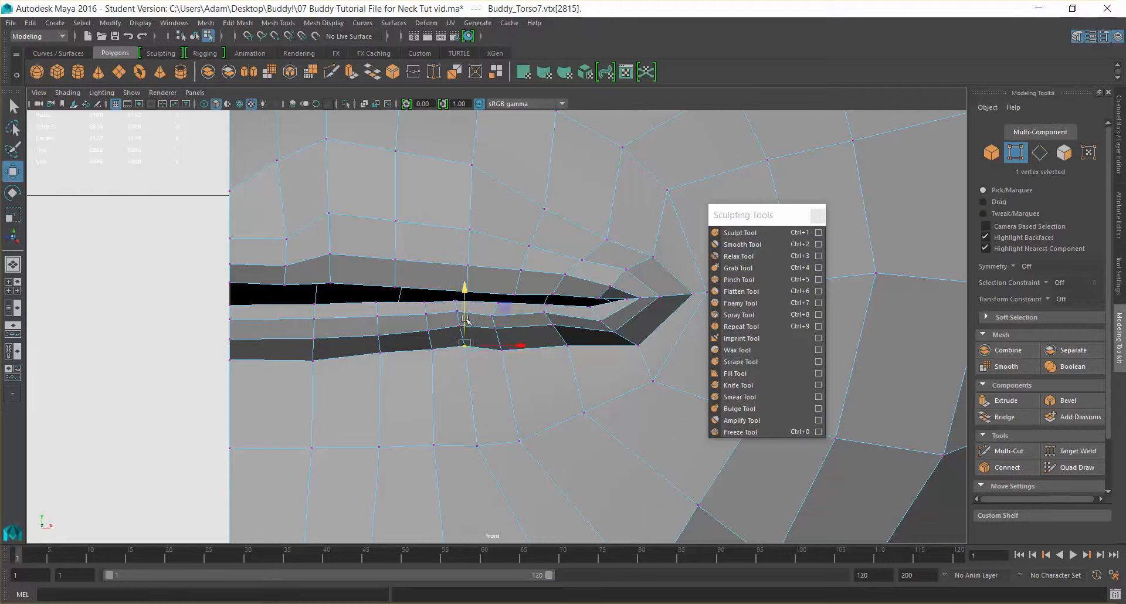
{"action": "left_click", "coordinate": [459, 325], "text": "shift"}
{"action": "left_click", "coordinate": [456, 312], "text": "shift"}
{"action": "left_click", "coordinate": [455, 301], "text": "shift"}
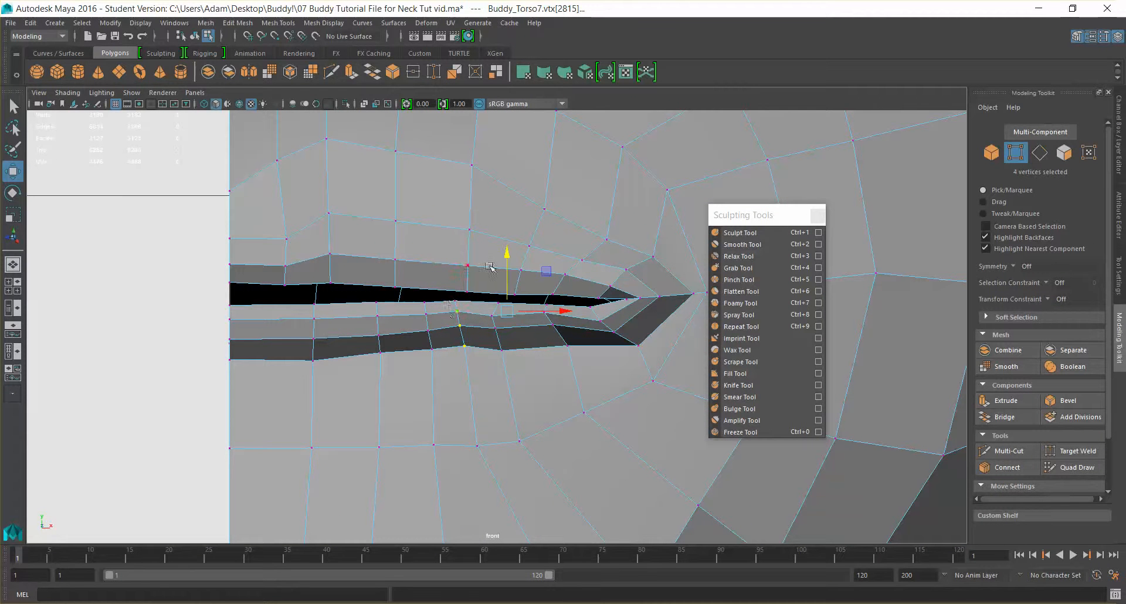
{"action": "left_click", "coordinate": [458, 308]}
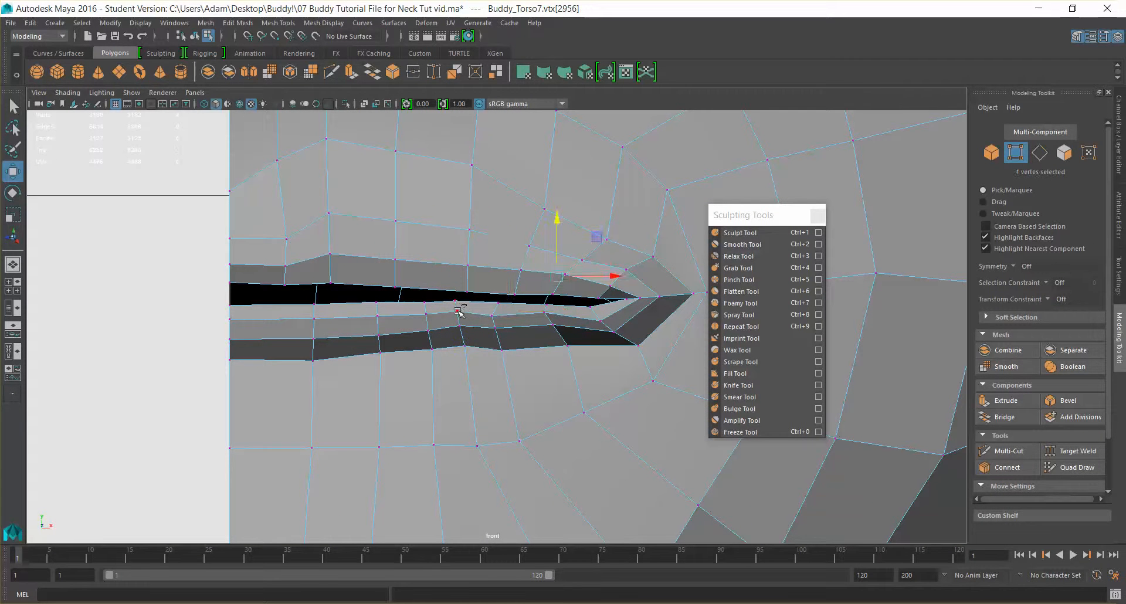
{"action": "left_click_drag", "start_coordinate": [450, 299], "coordinate": [472, 324], "text": "alt"}
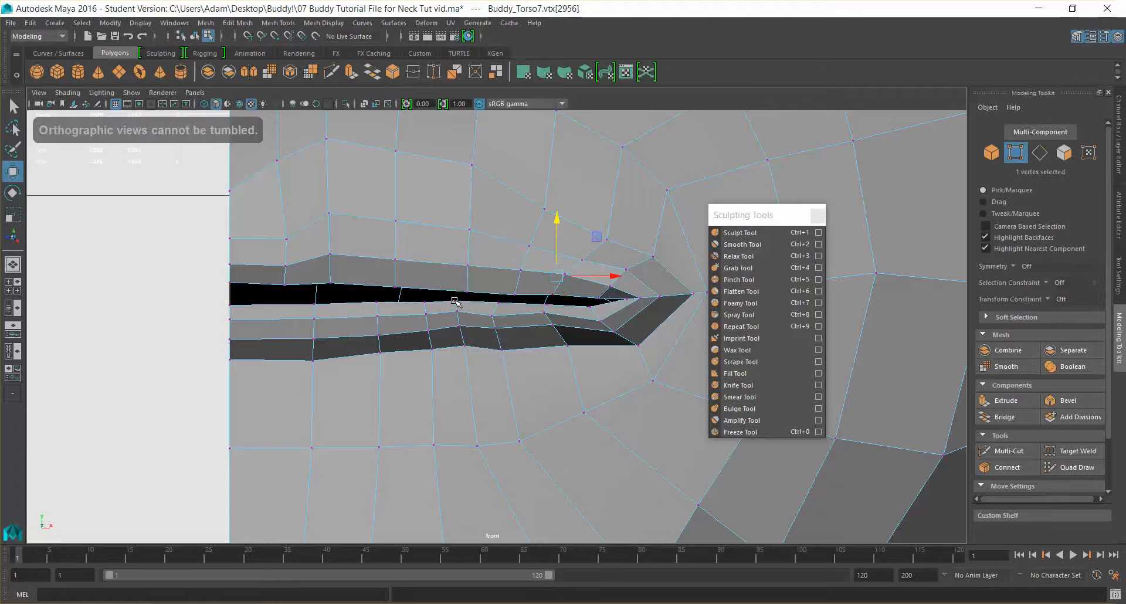
- Select the column of four vertices midway along the lower lip and lower it slightly
{"action": "scroll", "coordinate": [460, 305], "scroll_direction": "up", "scroll_amount": 5}
{"action": "left_click", "coordinate": [393, 286], "text": "shift"}
{"action": "left_click", "coordinate": [402, 325], "text": "shift"}
{"action": "left_click", "coordinate": [414, 376], "text": "shift"}
{"action": "left_click", "coordinate": [204, 104]}
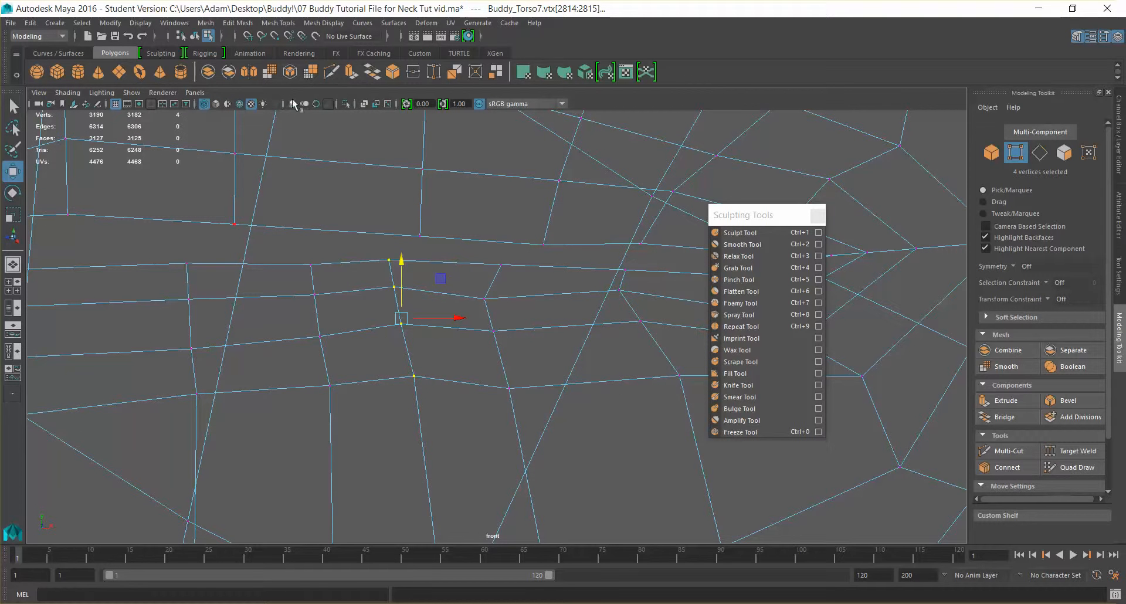
{"action": "left_click", "coordinate": [216, 103]}
{"action": "left_click_drag", "start_coordinate": [402, 261], "coordinate": [402, 267]}
- Shift the next column of lower-lip vertices outward, closer to the mouth corner
{"action": "left_click", "coordinate": [485, 300]}
{"action": "left_click", "coordinate": [497, 331], "text": "shift"}
{"action": "left_click", "coordinate": [509, 387], "text": "shift"}
{"action": "left_click_drag", "start_coordinate": [554, 342], "coordinate": [580, 343]}
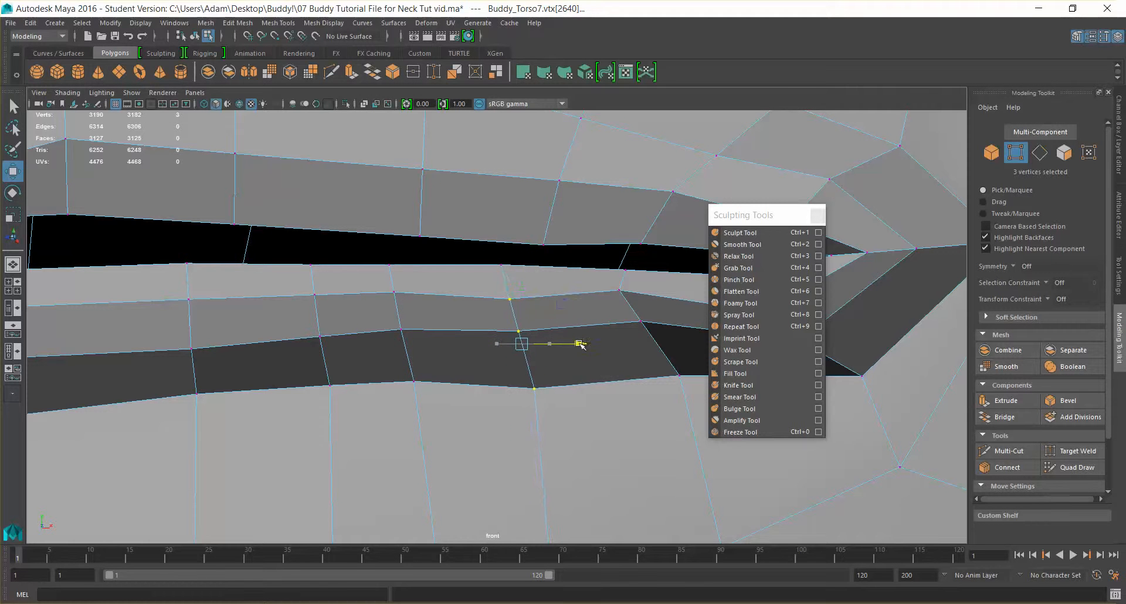
{"action": "left_click", "coordinate": [501, 265], "text": "shift"}
{"action": "middle_click_drag", "start_coordinate": [574, 306], "coordinate": [420, 309], "text": "alt"}
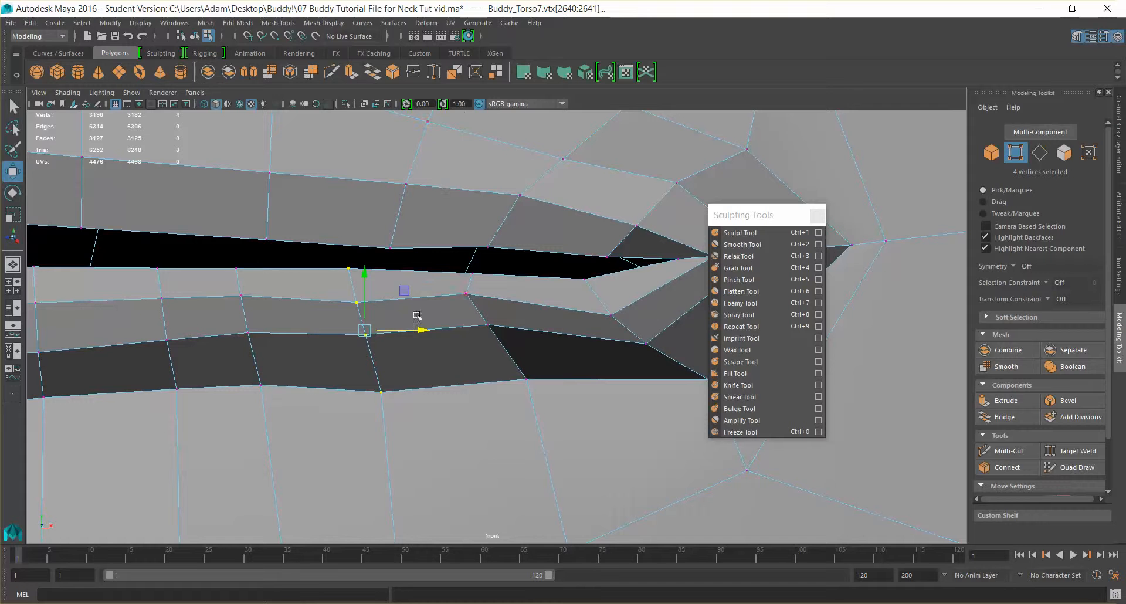
{"action": "left_click_drag", "start_coordinate": [423, 330], "coordinate": [463, 329]}
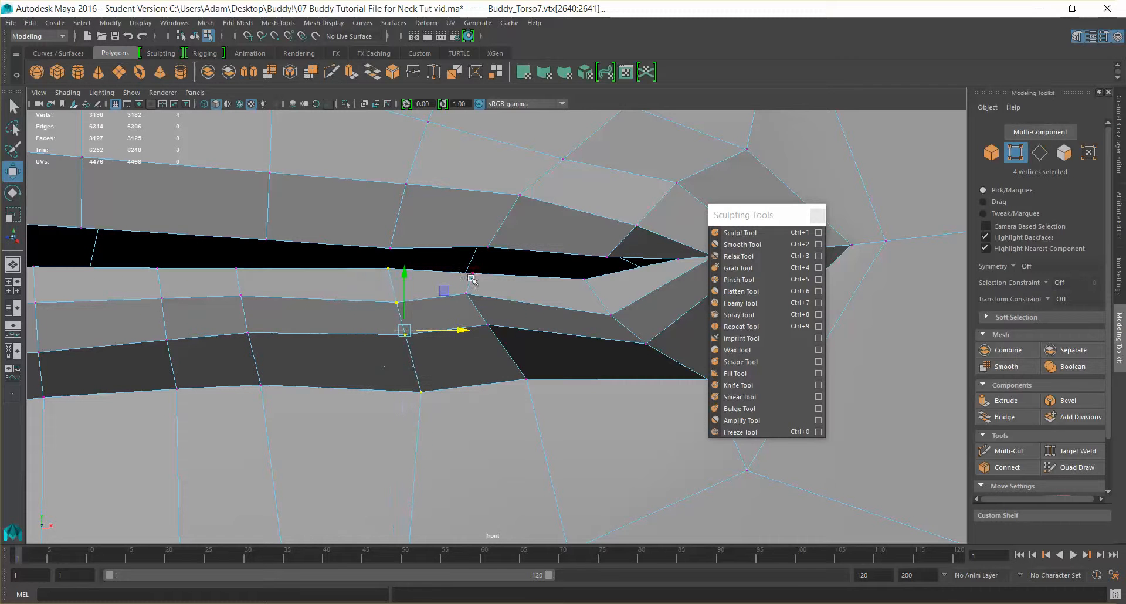
- Lower the two middle vertices in the lower-lip column nearest the mouth corner to follow the neighbouring rows
{"action": "left_click", "coordinate": [487, 325]}
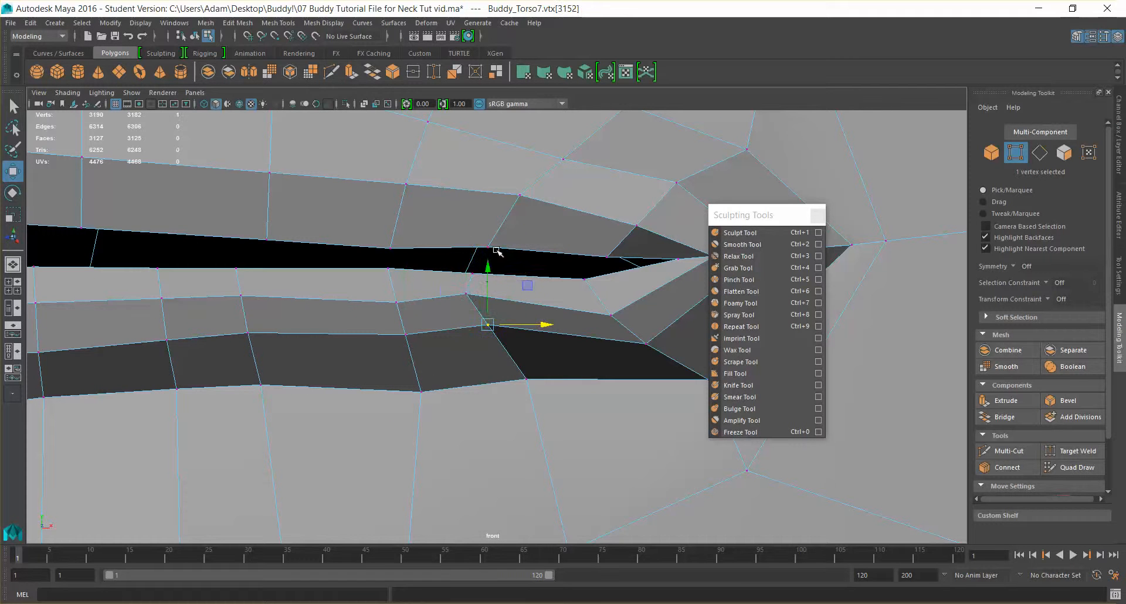
{"action": "left_click_drag", "start_coordinate": [486, 269], "coordinate": [485, 284]}
{"action": "left_click", "coordinate": [467, 294]}
{"action": "left_click_drag", "start_coordinate": [465, 244], "coordinate": [467, 262]}
{"action": "left_click", "coordinate": [626, 279]}
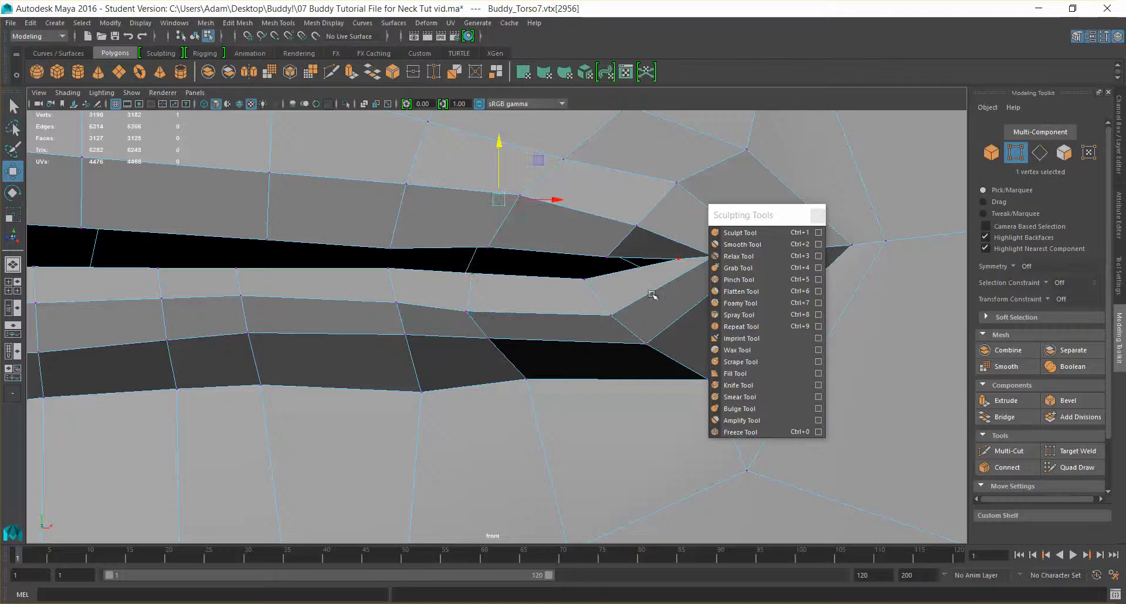
- Nudge the three lower vertices of the second lower-lip column from the mouth corner back toward the centre line
{"action": "scroll", "coordinate": [533, 320], "scroll_direction": "down", "scroll_amount": 15}
{"action": "scroll", "coordinate": [532, 320], "scroll_direction": "up", "scroll_amount": 7}
{"action": "scroll", "coordinate": [533, 320], "scroll_direction": "up", "scroll_amount": 2}
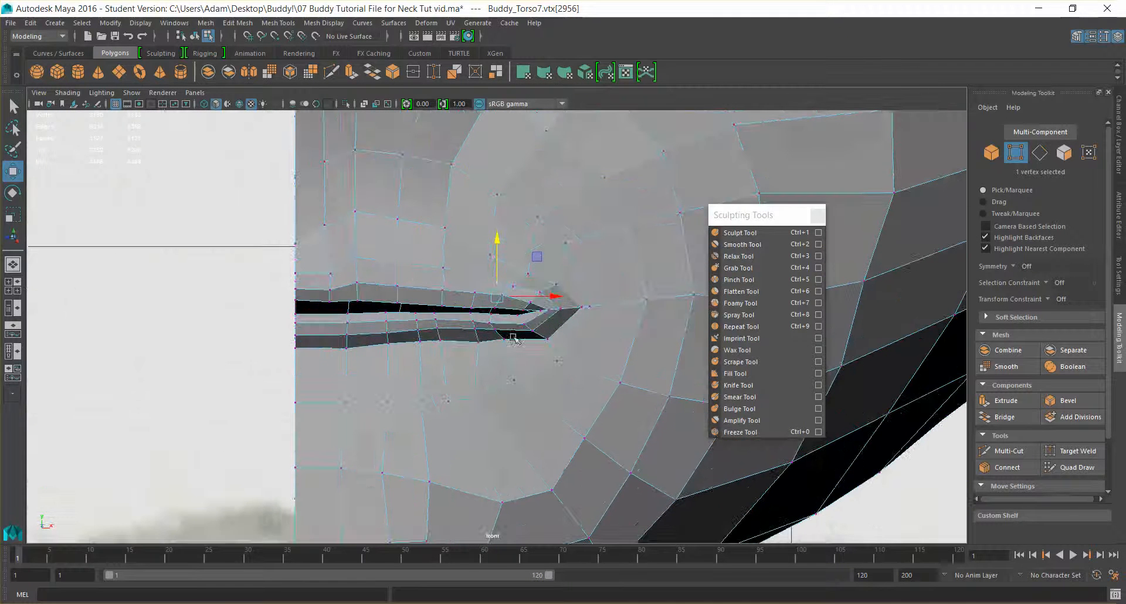
{"action": "left_click", "coordinate": [481, 341]}
{"action": "left_click_drag", "start_coordinate": [538, 339], "coordinate": [532, 340]}
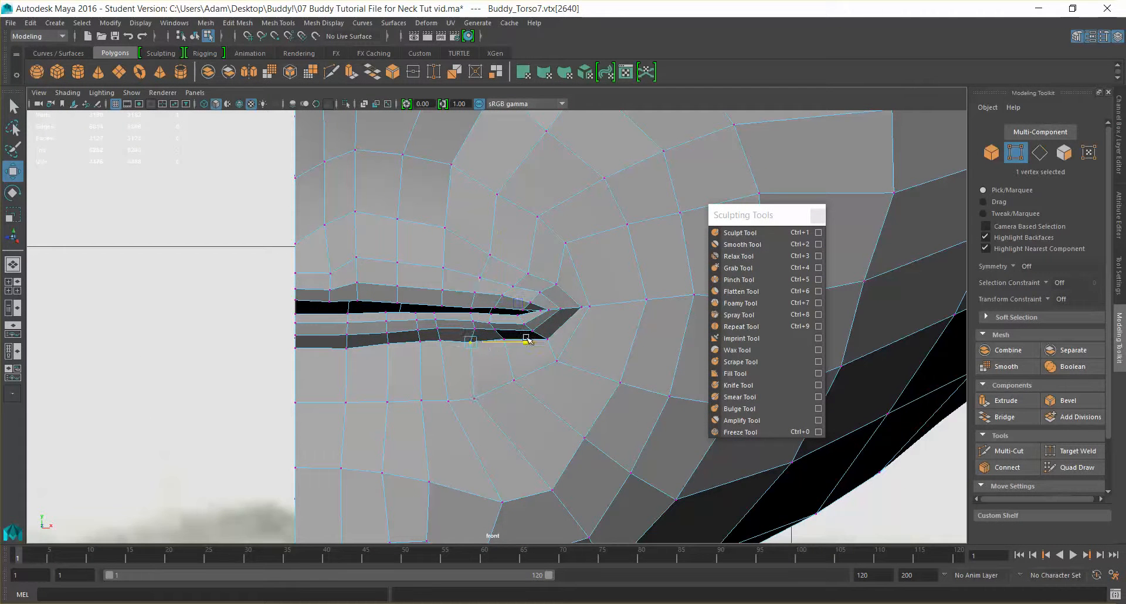
{"action": "left_click", "coordinate": [479, 327]}
{"action": "left_click_drag", "start_coordinate": [522, 329], "coordinate": [519, 329]}
{"action": "left_click", "coordinate": [476, 320]}
{"action": "left_click_drag", "start_coordinate": [520, 320], "coordinate": [516, 321]}
- Shift the first column of four lower-lip vertices beside the centre line inward
{"action": "scroll", "coordinate": [375, 312], "scroll_direction": "up", "scroll_amount": 6}
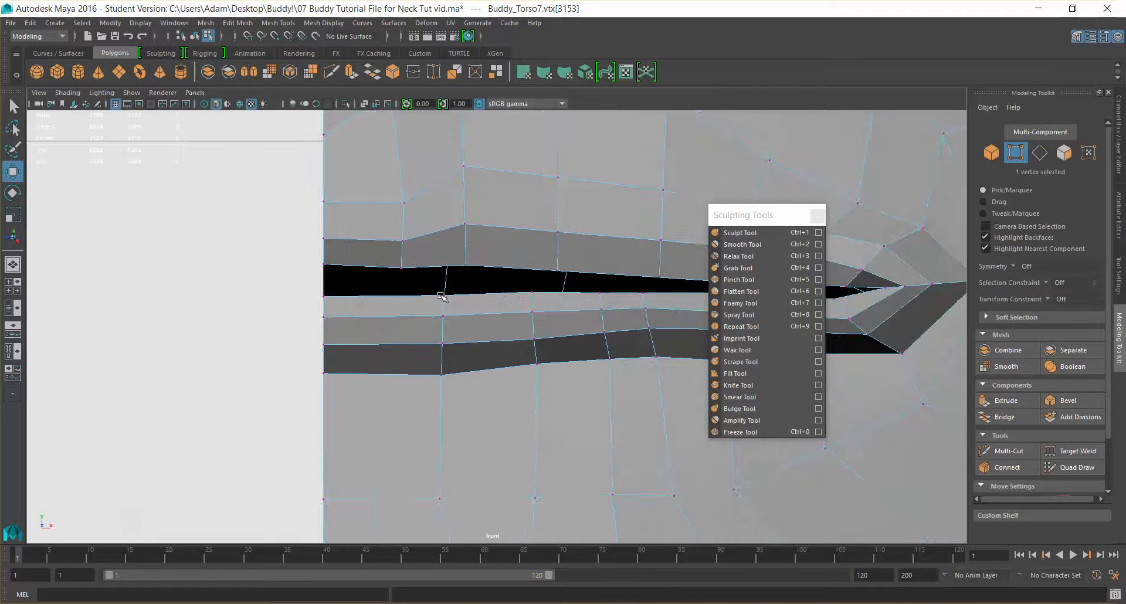
{"action": "left_click", "coordinate": [442, 295]}
{"action": "left_click", "coordinate": [442, 315], "text": "shift"}
{"action": "left_click", "coordinate": [441, 343], "text": "shift"}
{"action": "left_click", "coordinate": [441, 373], "text": "shift"}
{"action": "left_click_drag", "start_coordinate": [498, 335], "coordinate": [455, 335]}
- Shift the second column of four lower-lip vertices toward the centre line
{"action": "left_click", "coordinate": [531, 293]}
{"action": "left_click", "coordinate": [532, 312], "text": "shift"}
{"action": "left_click", "coordinate": [534, 339], "text": "shift"}
{"action": "left_click", "coordinate": [536, 363], "text": "shift"}
{"action": "left_click_drag", "start_coordinate": [589, 330], "coordinate": [524, 328]}
- Shift the third column of lower-lip vertices inward to even out the column spacing
{"action": "left_click", "coordinate": [601, 309]}
{"action": "left_click", "coordinate": [604, 332], "text": "shift"}
{"action": "left_click", "coordinate": [610, 359], "text": "shift"}
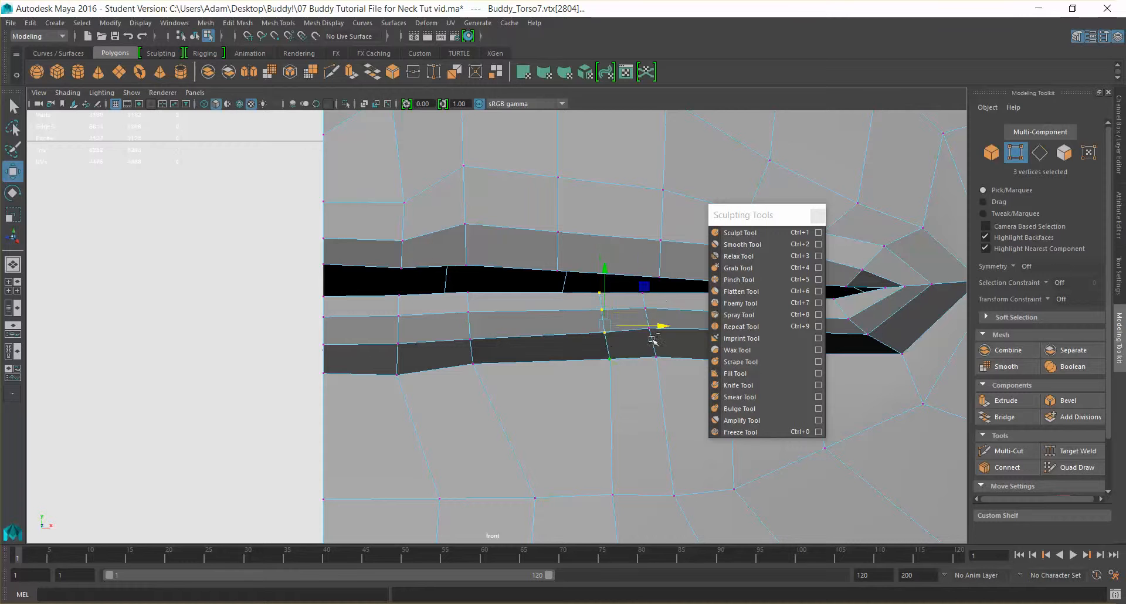
{"action": "left_click_drag", "start_coordinate": [661, 326], "coordinate": [611, 324]}
- Shift the fourth column of four lower-lip vertices slightly outward toward the mouth corner
{"action": "middle_click_drag", "start_coordinate": [610, 324], "coordinate": [401, 317], "text": "alt"}
{"action": "left_click", "coordinate": [430, 298]}
{"action": "left_click", "coordinate": [430, 306], "text": "shift"}
{"action": "left_click", "coordinate": [432, 329], "text": "shift"}
{"action": "left_click", "coordinate": [439, 359], "text": "shift"}
{"action": "left_click_drag", "start_coordinate": [487, 325], "coordinate": [509, 325]}
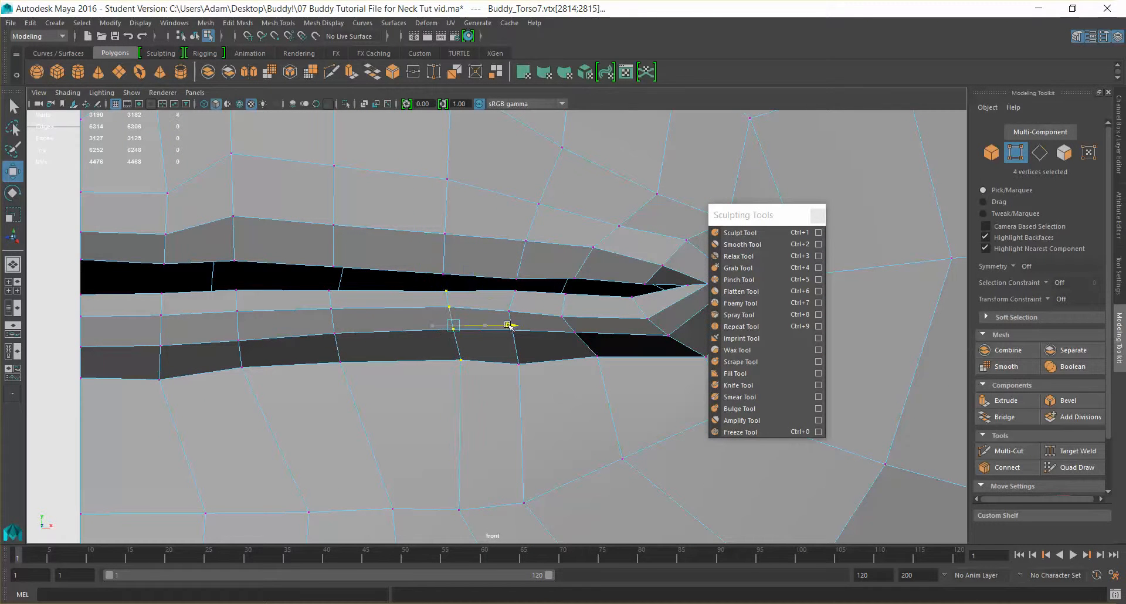
- Nudge the lower vertices of the fifth lower-lip column outward one at a time to straighten the column
{"action": "left_click", "coordinate": [511, 310]}
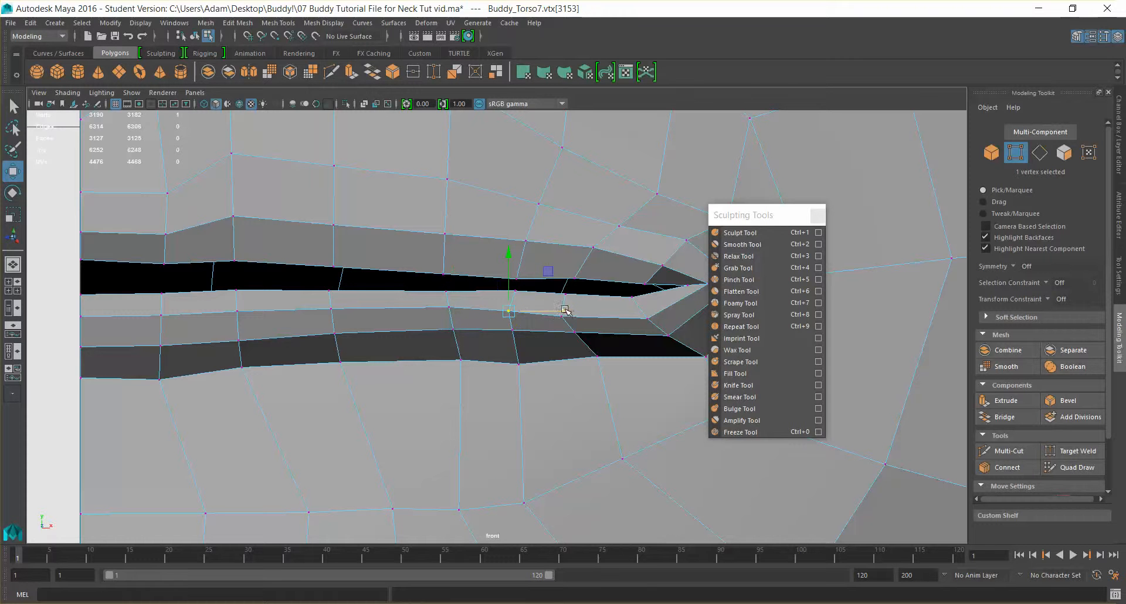
{"action": "left_click_drag", "start_coordinate": [560, 331], "coordinate": [581, 363]}
{"action": "left_click", "coordinate": [525, 360]}
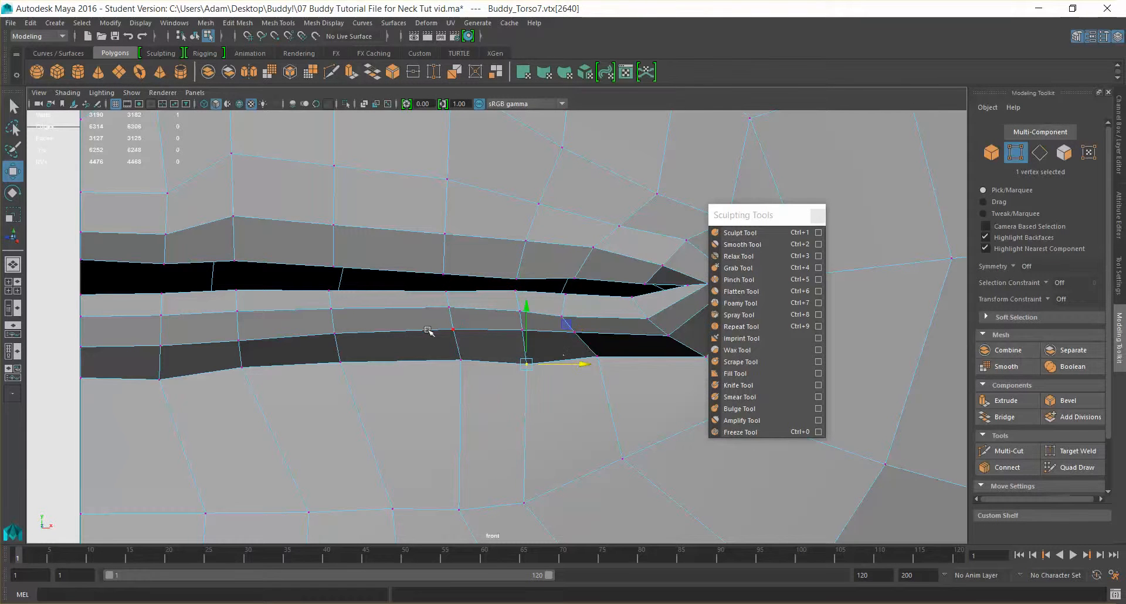
- Lower the bottom-edge vertices of the lower lip from the centre line out to the fourth column
{"action": "scroll", "coordinate": [437, 330], "scroll_direction": "down", "scroll_amount": 12}
{"action": "scroll", "coordinate": [441, 332], "scroll_direction": "up", "scroll_amount": 10}
{"action": "middle_click_drag", "start_coordinate": [437, 330], "coordinate": [468, 332], "text": "alt"}
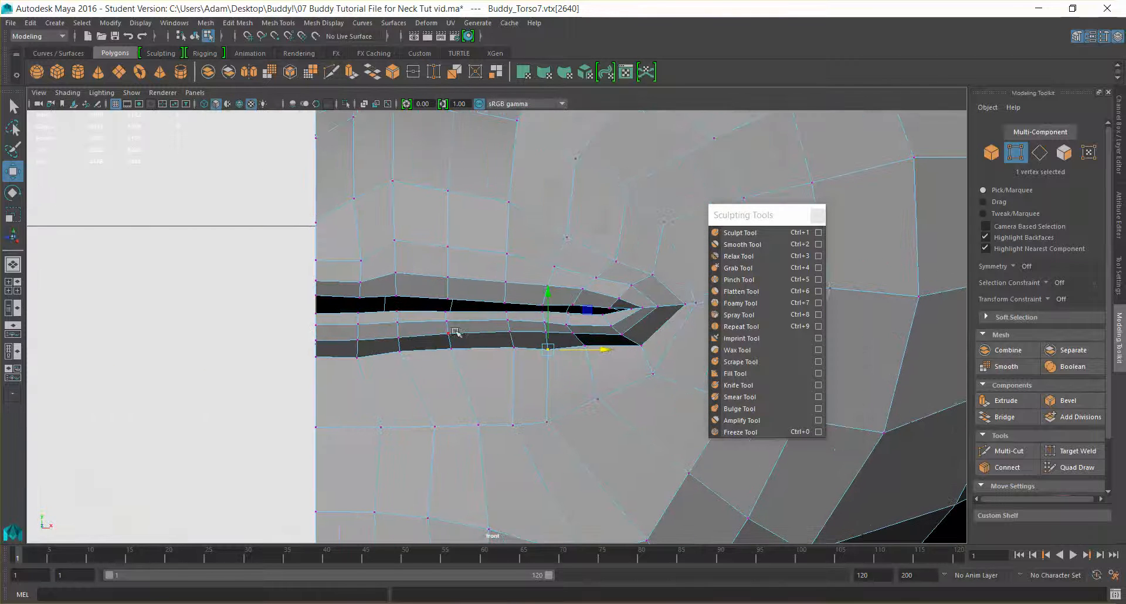
{"action": "left_click", "coordinate": [321, 355], "text": "shift"}
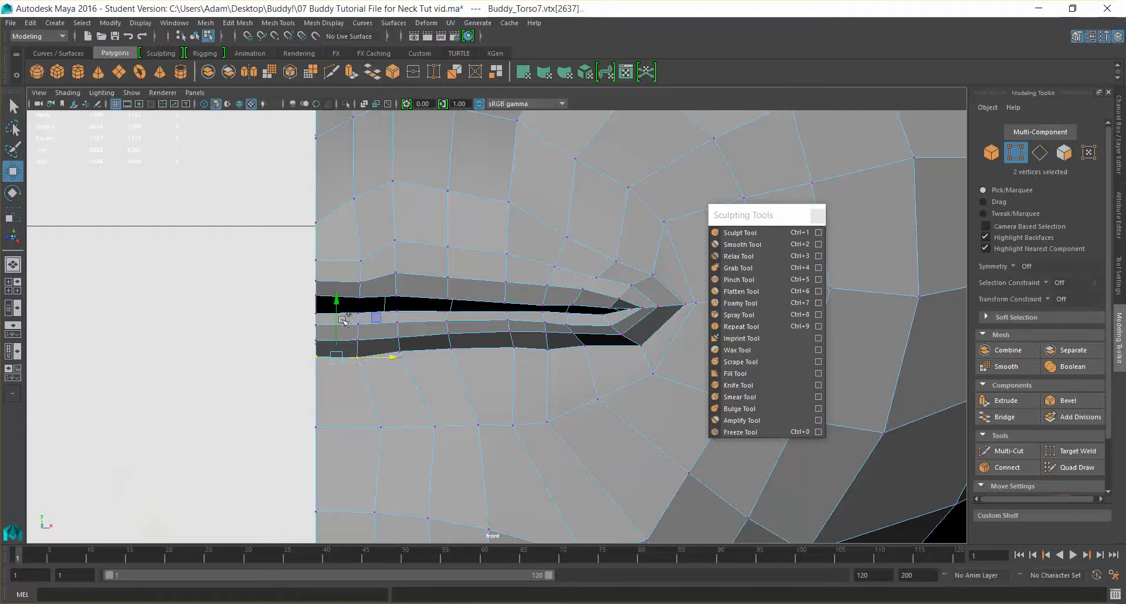
{"action": "left_click_drag", "start_coordinate": [337, 300], "coordinate": [514, 303]}
{"action": "left_click", "coordinate": [456, 349]}
{"action": "left_click", "coordinate": [512, 346]}
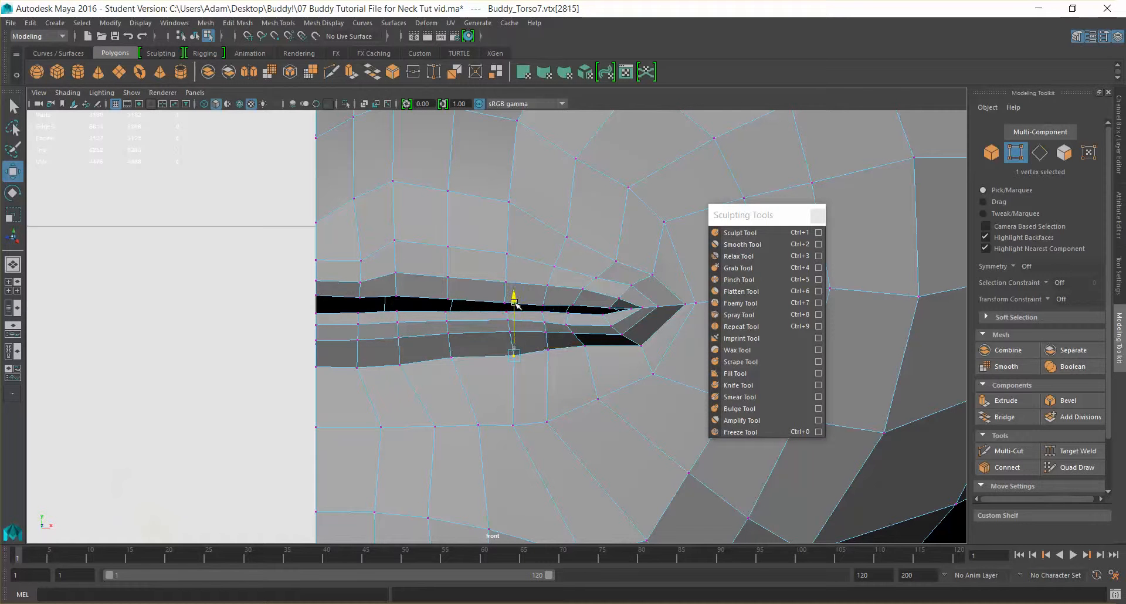
{"action": "left_click", "coordinate": [588, 347]}
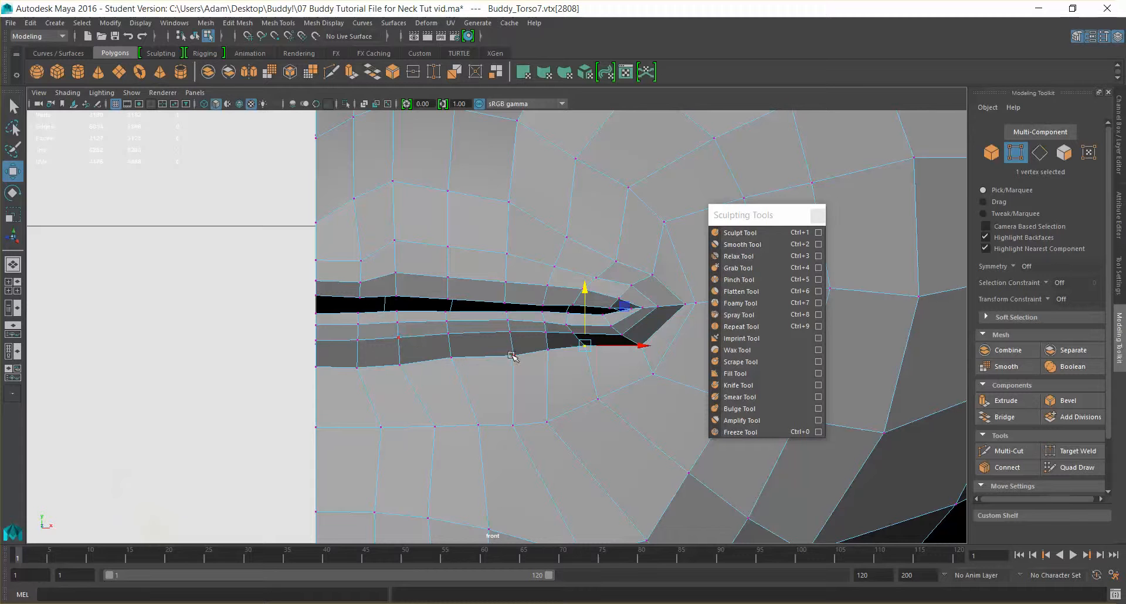
- Lower the four bottom-edge vertices nearest the centre line further so the lower lip thickens toward the middle
{"action": "left_click", "coordinate": [450, 357]}
{"action": "left_click_drag", "start_coordinate": [452, 304], "coordinate": [315, 328]}
{"action": "left_click", "coordinate": [397, 365]}
{"action": "left_click", "coordinate": [358, 367]}
{"action": "left_click", "coordinate": [319, 366]}
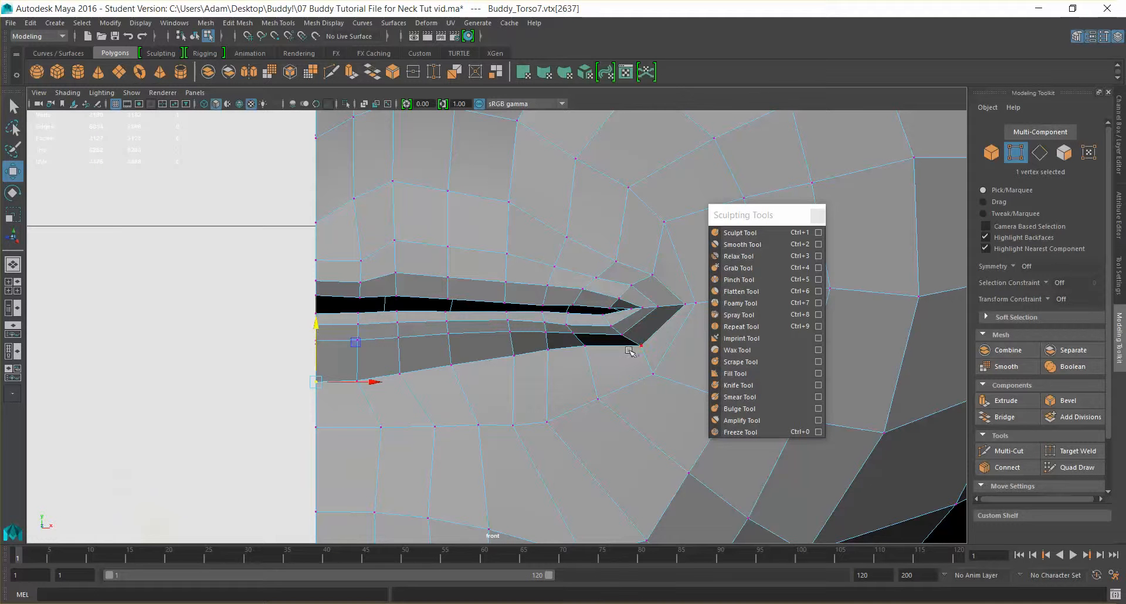
- Lower the two bottom-edge vertices of the lower lip near the mouth corner slightly to smooth the taper
{"action": "left_click", "coordinate": [585, 345]}
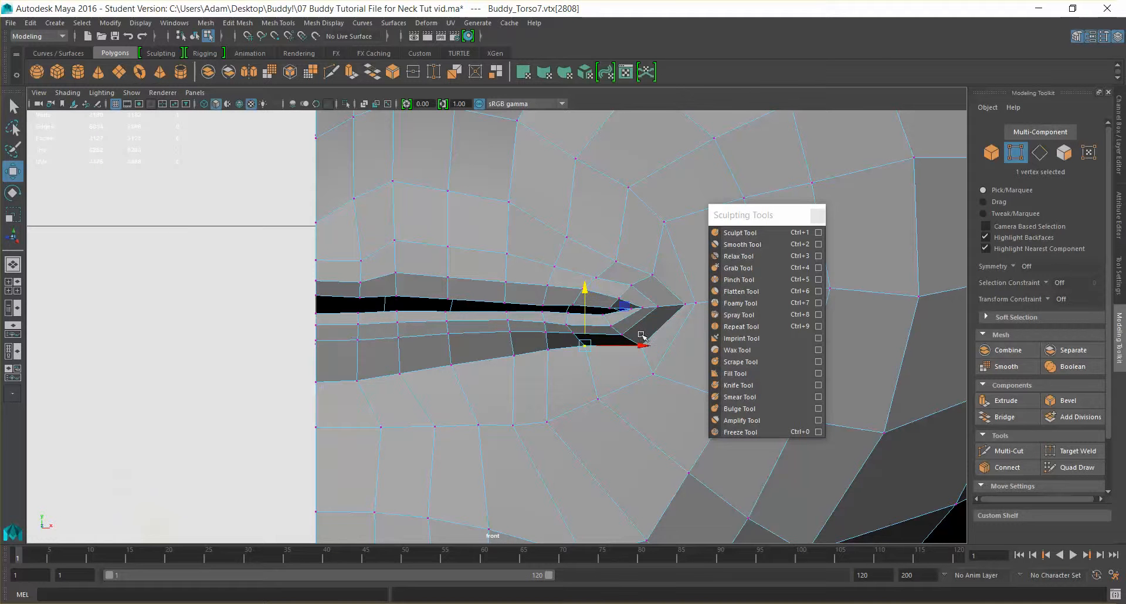
{"action": "left_click_drag", "start_coordinate": [584, 295], "coordinate": [585, 299]}
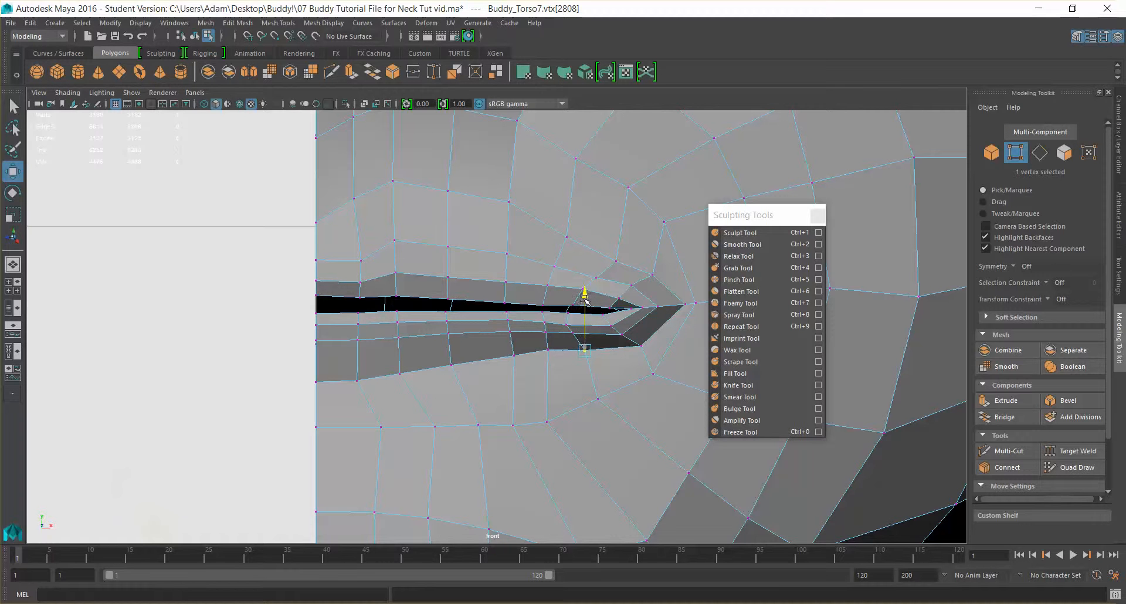
{"action": "left_click", "coordinate": [548, 351]}
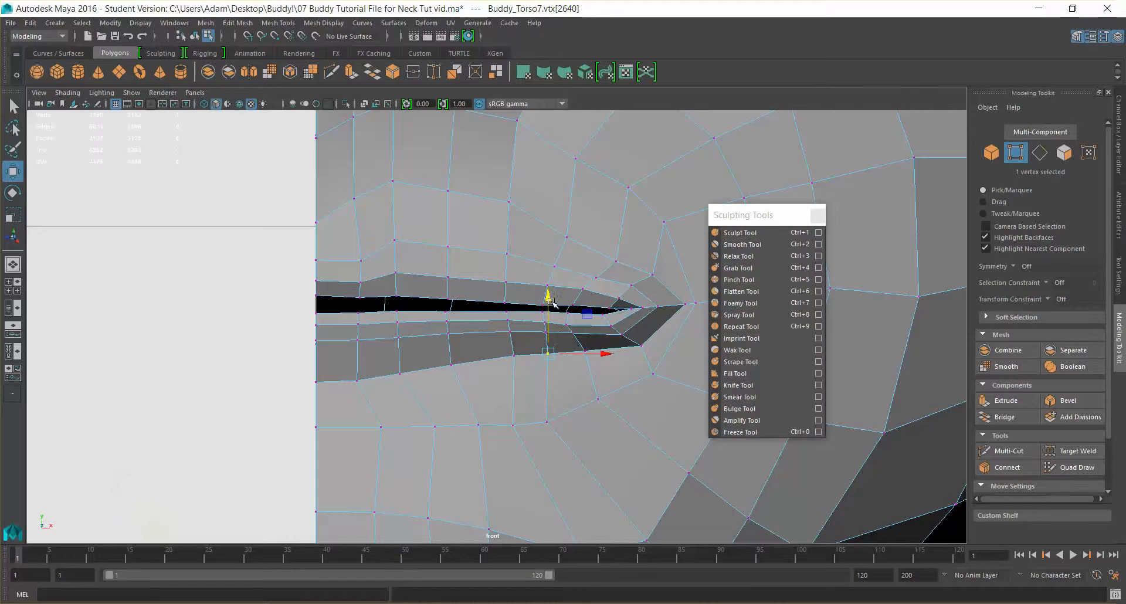
- Lower the outer vertices of the row just above the lower lip's bottom edge, working inward from the mouth corner
{"action": "left_click", "coordinate": [574, 338]}
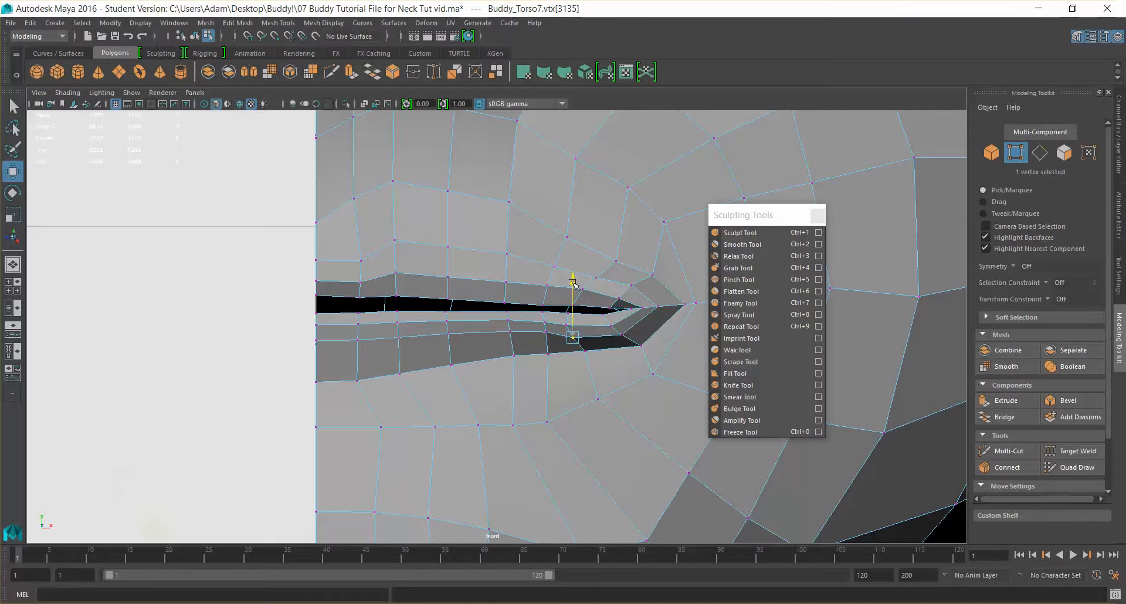
{"action": "left_click", "coordinate": [545, 332]}
{"action": "left_click_drag", "start_coordinate": [547, 280], "coordinate": [448, 297]}
{"action": "left_click", "coordinate": [511, 333]}
{"action": "left_click", "coordinate": [448, 333]}
- Lower the remaining vertices of that second row toward the centre line to run parallel with the bottom edge
{"action": "left_click", "coordinate": [399, 338]}
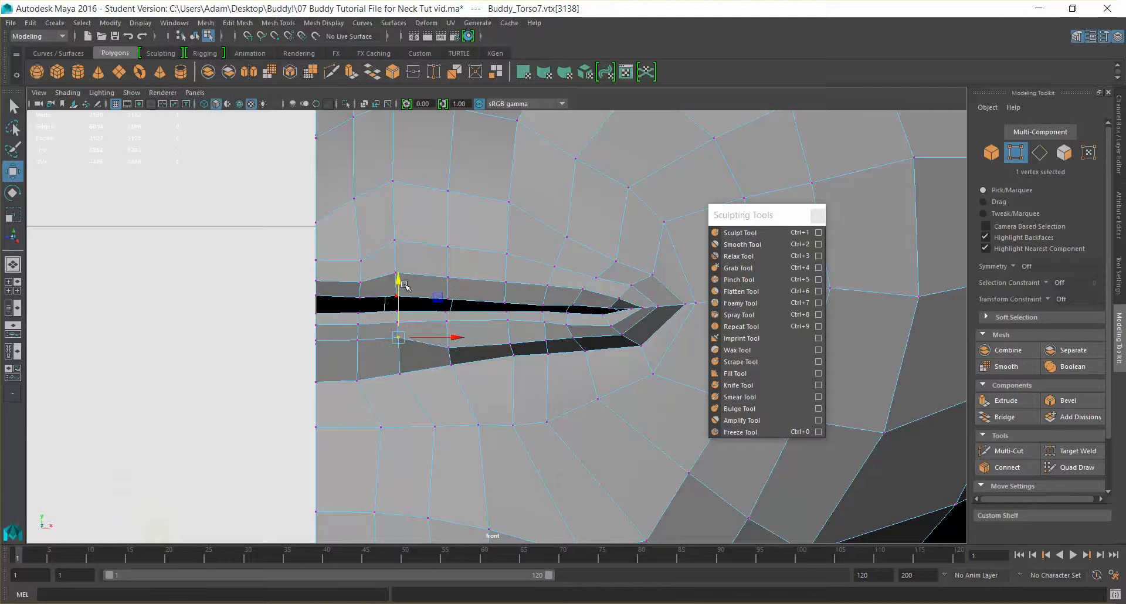
{"action": "left_click_drag", "start_coordinate": [399, 310], "coordinate": [398, 324]}
{"action": "left_click", "coordinate": [357, 341]}
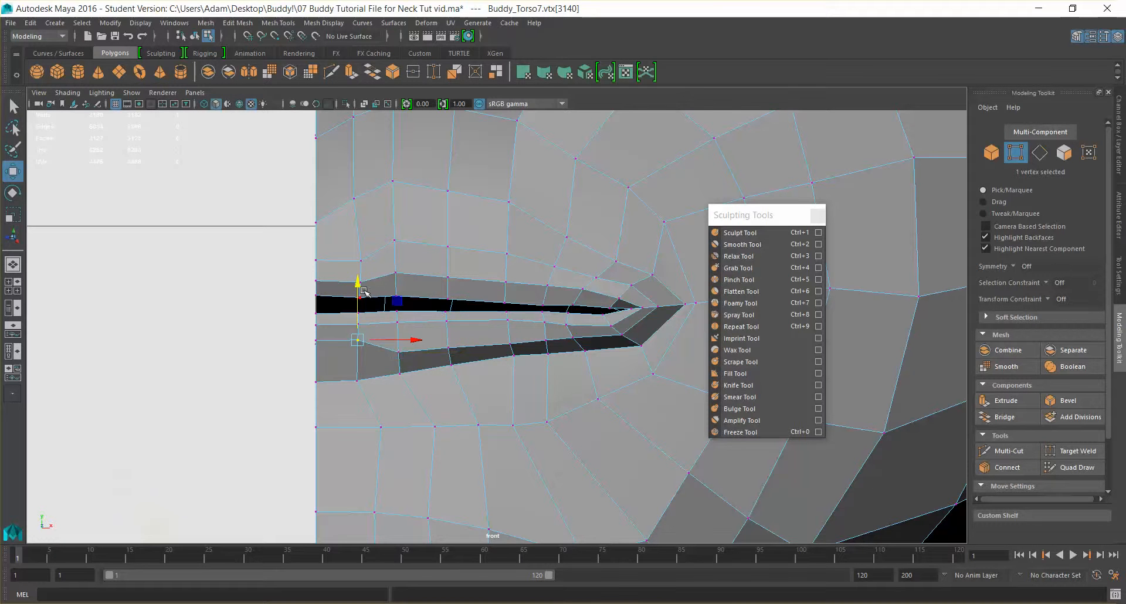
{"action": "left_click_drag", "start_coordinate": [359, 289], "coordinate": [316, 309]}
{"action": "left_click", "coordinate": [316, 340]}
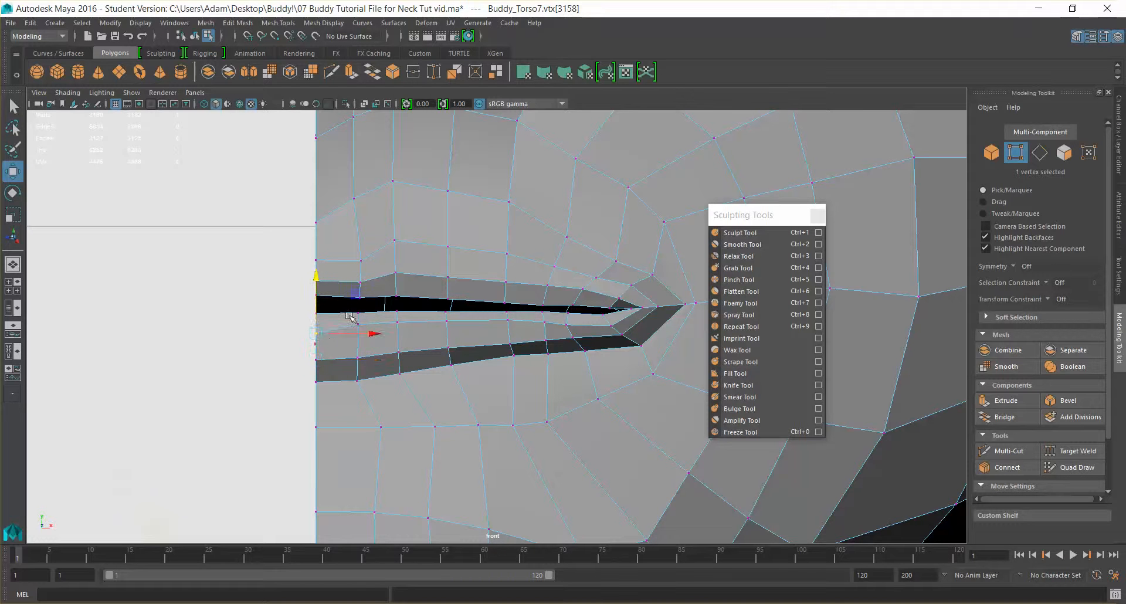
- Lower the vertices of the lower lip's third row up from the bottom edge, evening it out from mouth corner to centre line
{"action": "left_click", "coordinate": [357, 334]}
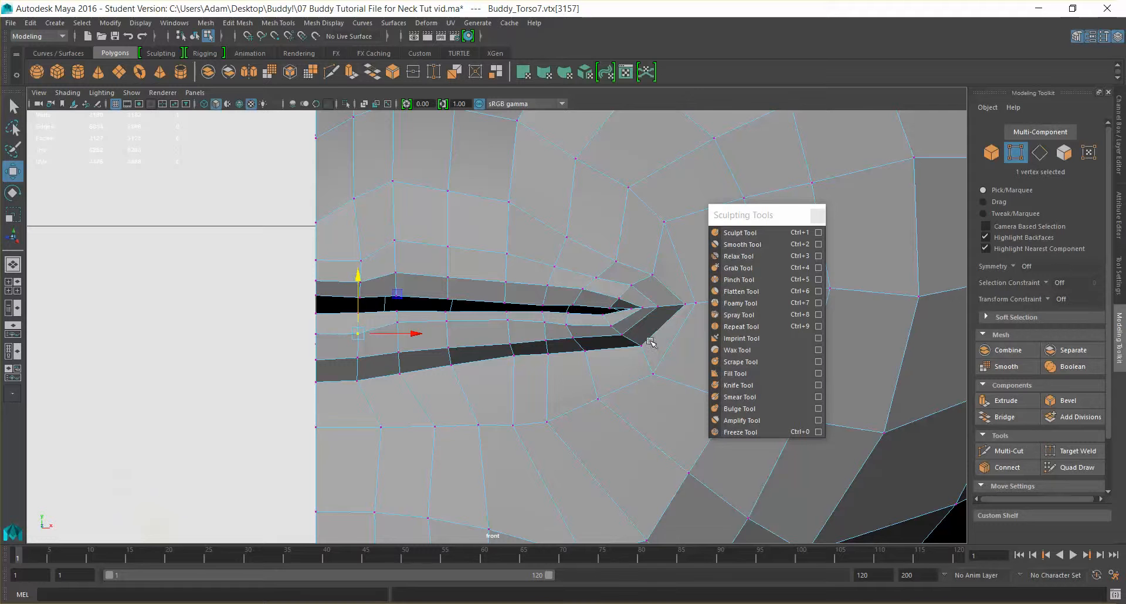
{"action": "left_click", "coordinate": [565, 324]}
{"action": "left_click_drag", "start_coordinate": [567, 270], "coordinate": [568, 277]}
{"action": "left_click", "coordinate": [545, 327]}
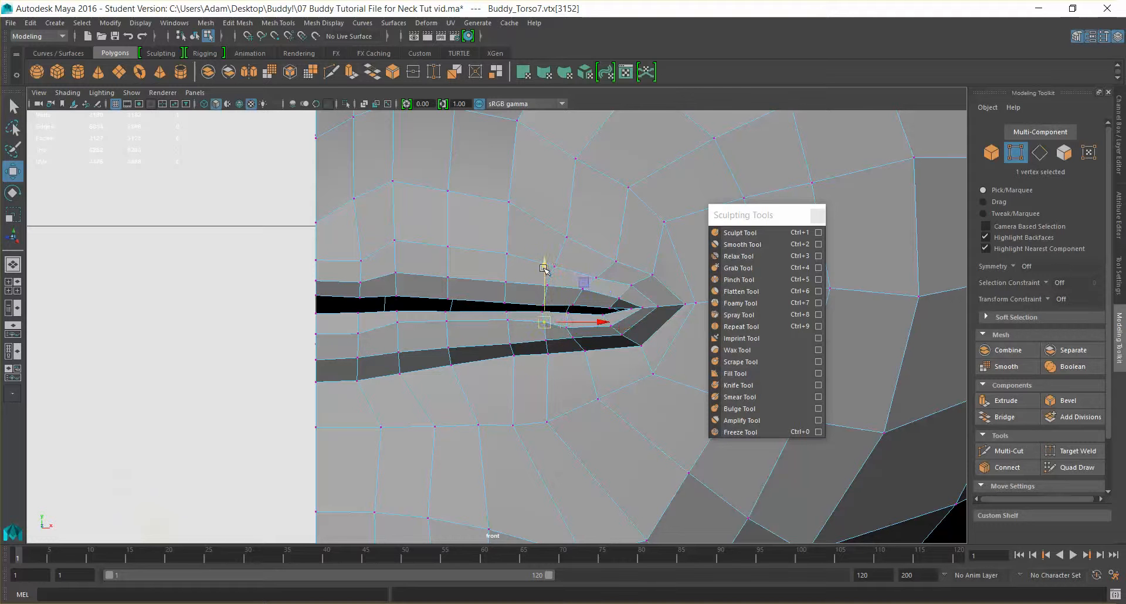
{"action": "left_click", "coordinate": [508, 321]}
{"action": "left_click_drag", "start_coordinate": [509, 266], "coordinate": [449, 278]}
{"action": "left_click", "coordinate": [447, 323]}
{"action": "left_click", "coordinate": [397, 323]}
{"action": "left_click_drag", "start_coordinate": [398, 270], "coordinate": [397, 280]}
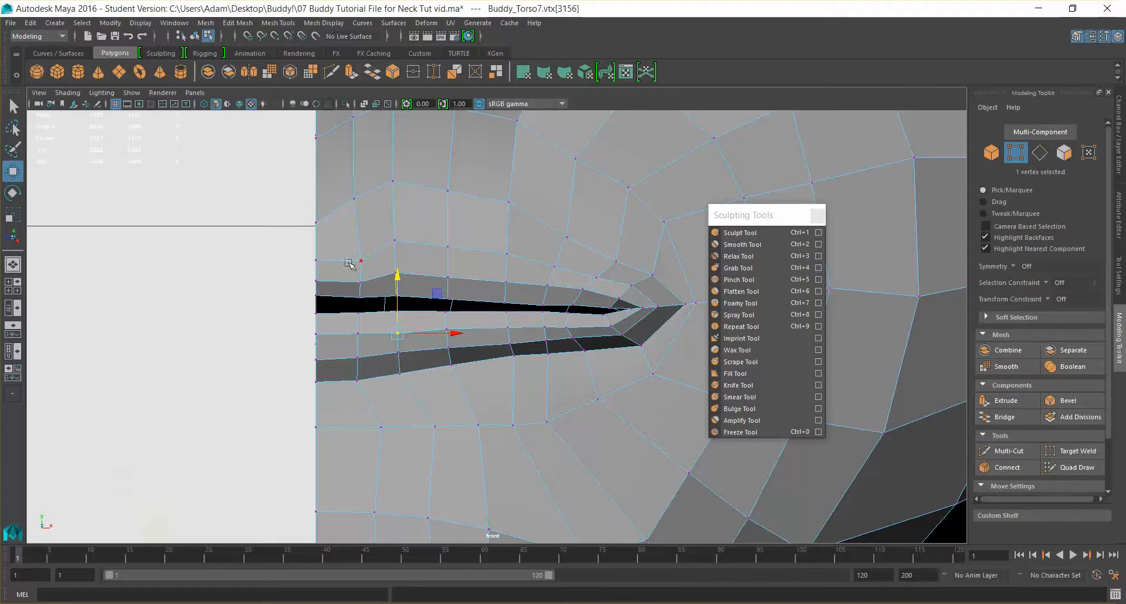
- Slightly adjust the height of the upper lip's inner-edge vertex near the mouth corner
{"action": "left_click", "coordinate": [317, 298]}
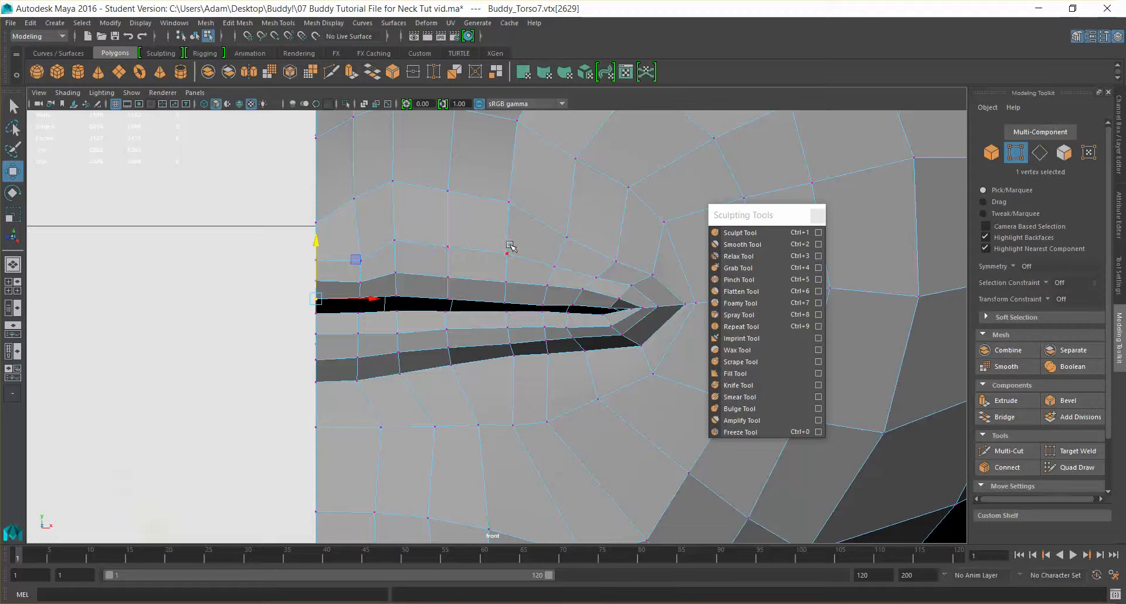
{"action": "left_click", "coordinate": [609, 306]}
{"action": "left_click_drag", "start_coordinate": [612, 252], "coordinate": [611, 249]}
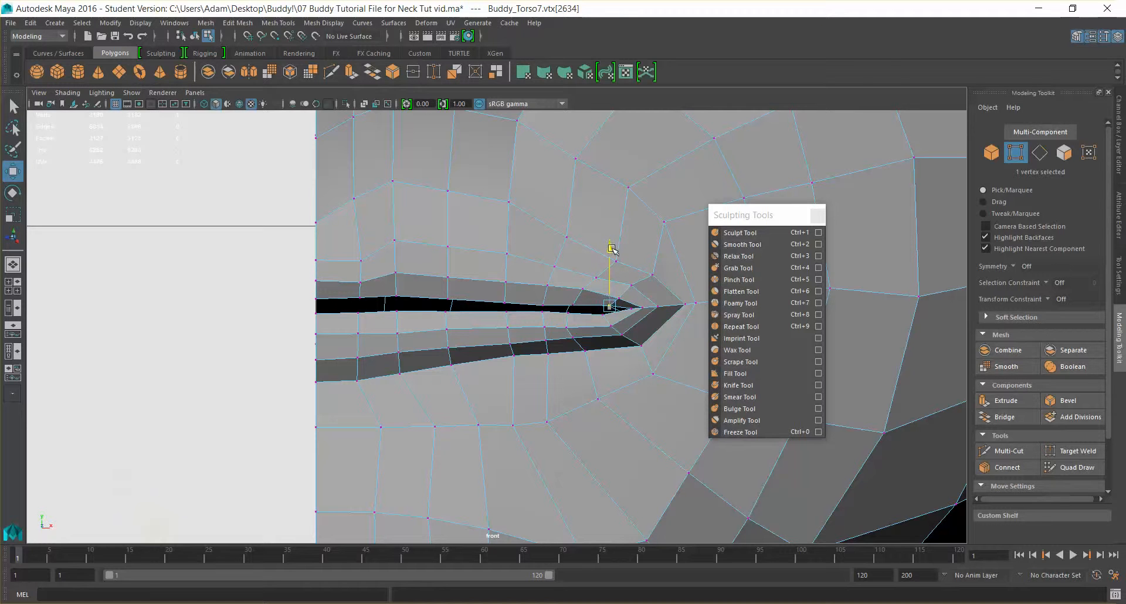
{"action": "scroll", "coordinate": [365, 268], "scroll_direction": "up", "scroll_amount": 4}
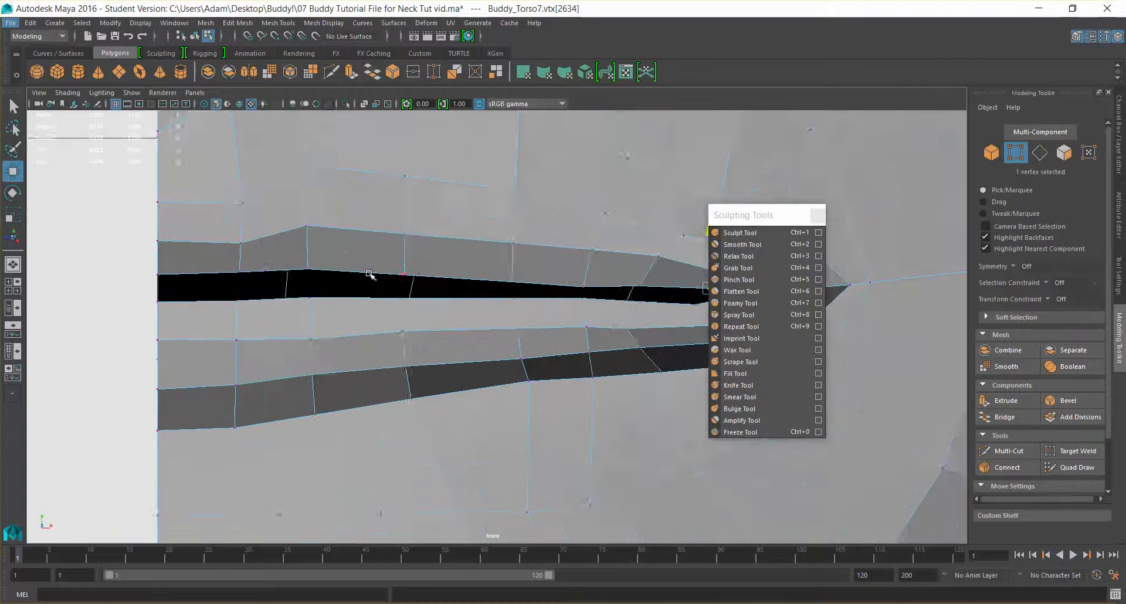
- Switch to edge selection and target-weld the upper lip's inner edge at the centre line onto the matching lower-lip edge
{"action": "right_click", "coordinate": [405, 252]}
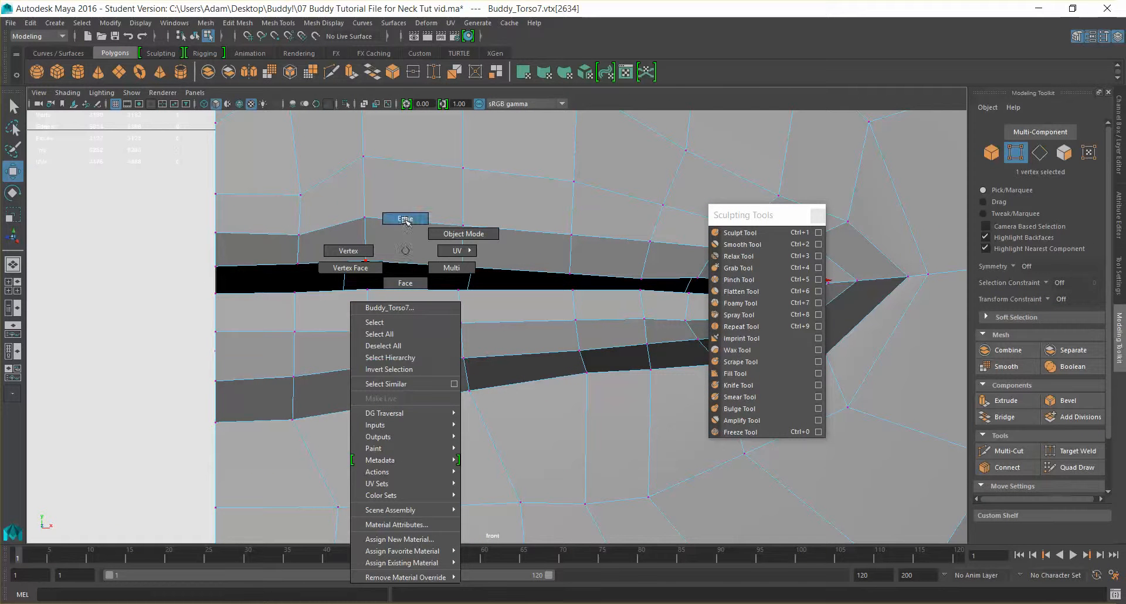
{"action": "right_click_drag", "start_coordinate": [405, 230], "coordinate": [409, 239]}
{"action": "scroll", "coordinate": [476, 227], "scroll_direction": "down", "scroll_amount": 8, "text": "alt"}
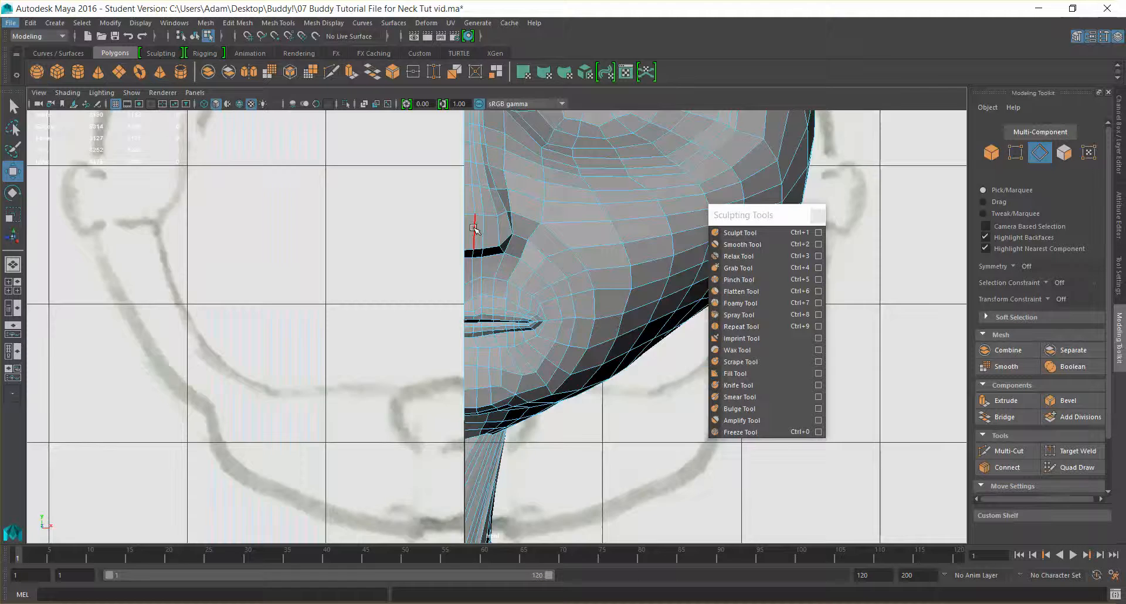
{"action": "scroll", "coordinate": [475, 229], "scroll_direction": "up", "scroll_amount": 10}
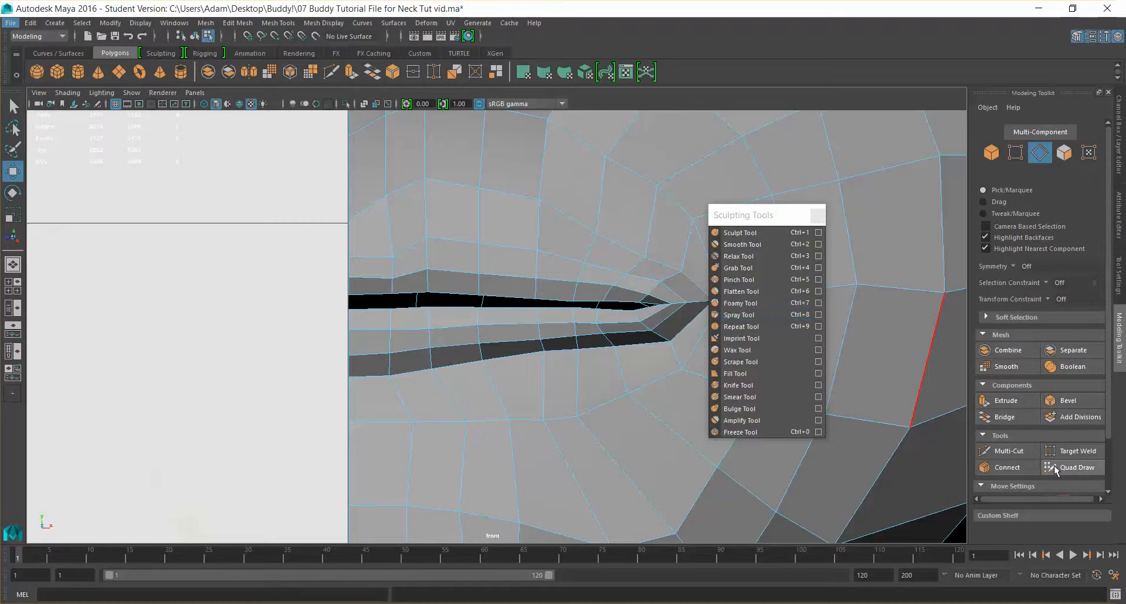
{"action": "left_click", "coordinate": [1073, 451]}
{"action": "scroll", "coordinate": [380, 289], "scroll_direction": "up", "scroll_amount": 5}
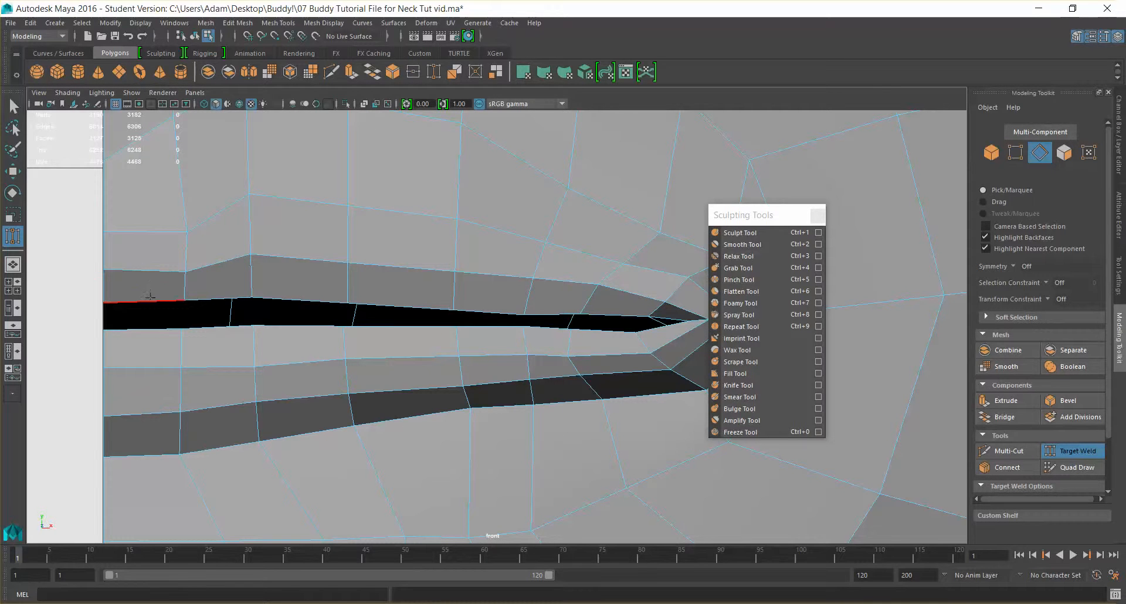
{"action": "left_click_drag", "start_coordinate": [145, 332], "coordinate": [142, 333]}
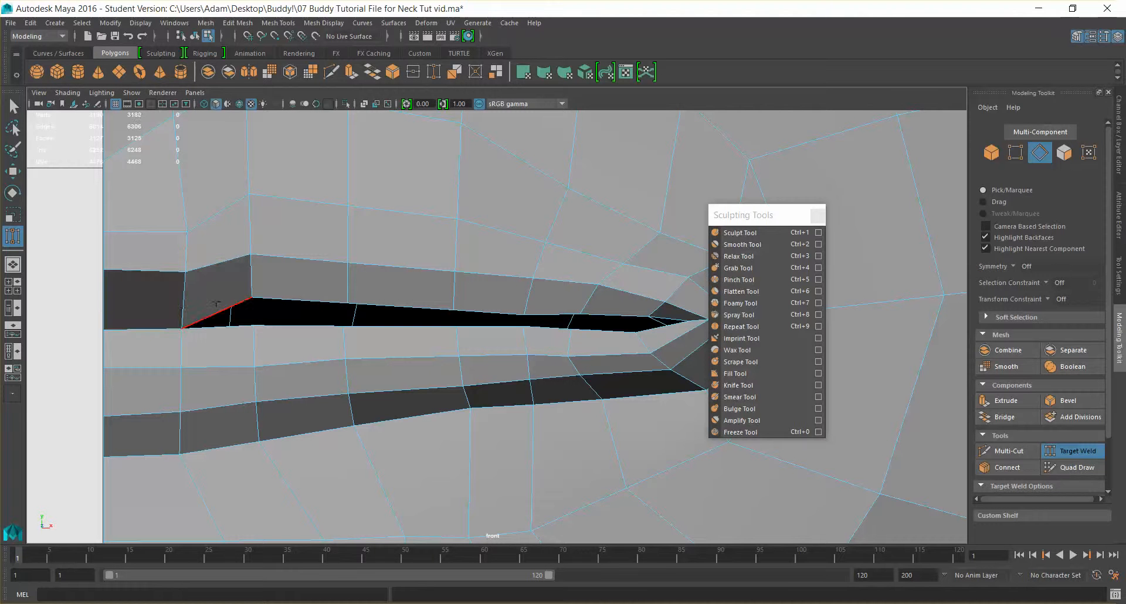
- Target-weld the remaining inner edges of the upper lip onto the lower lip's edges to close the gap out to the mouth corner
{"action": "left_click_drag", "start_coordinate": [230, 317], "coordinate": [232, 238]}
{"action": "key", "text": "ctrl+z"}
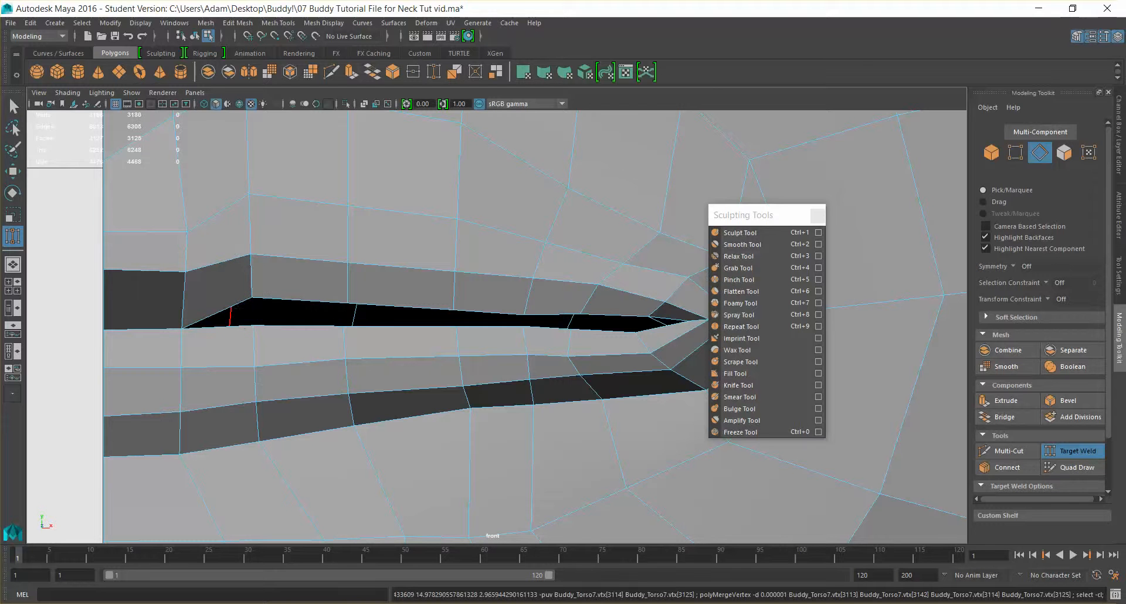
{"action": "left_click_drag", "start_coordinate": [241, 298], "coordinate": [243, 329]}
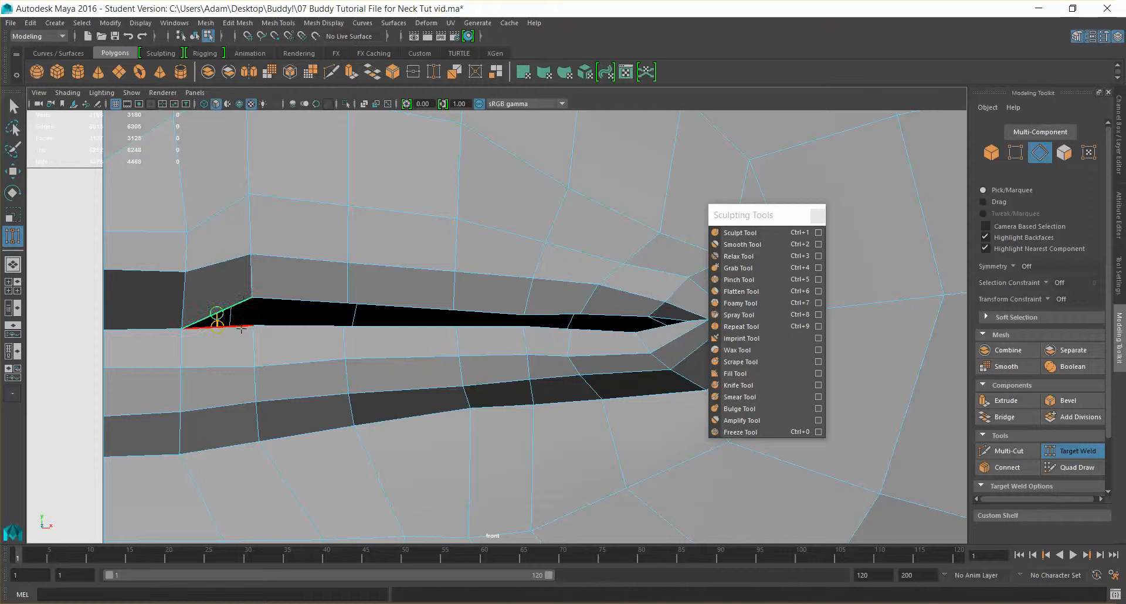
{"action": "left_click_drag", "start_coordinate": [658, 315], "coordinate": [477, 316]}
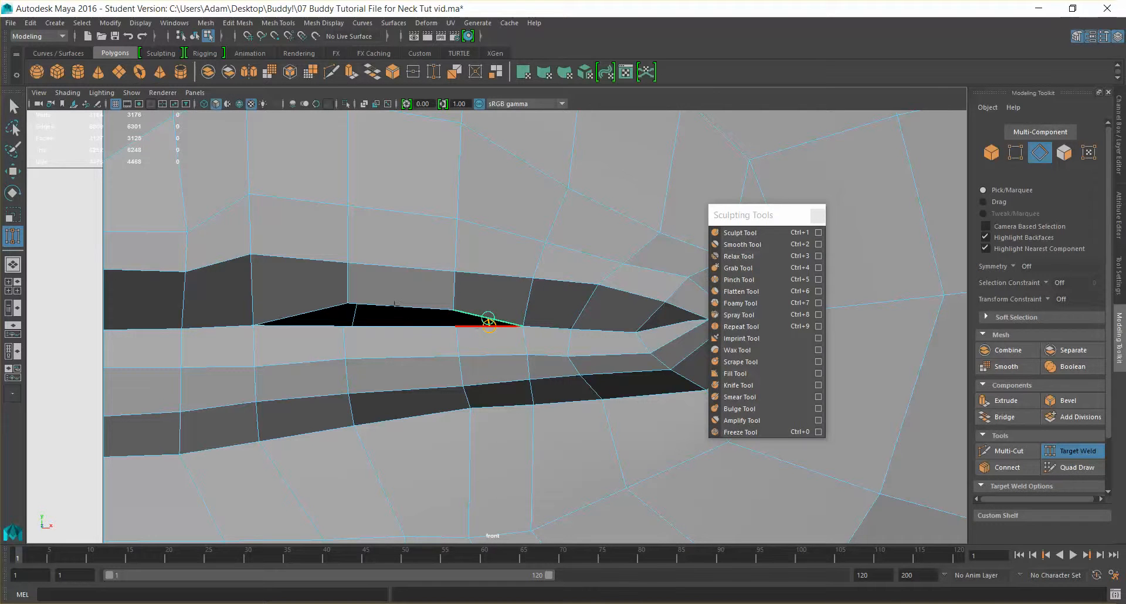
{"action": "mouse_move", "coordinate": [386, 310]}
{"action": "left_mouse_down"}
{"action": "mouse_move", "coordinate": [386, 327]}
{"action": "mouse_move", "coordinate": [401, 326]}
{"action": "left_mouse_up"}
{"action": "left_click_drag", "start_coordinate": [318, 324], "coordinate": [336, 341]}
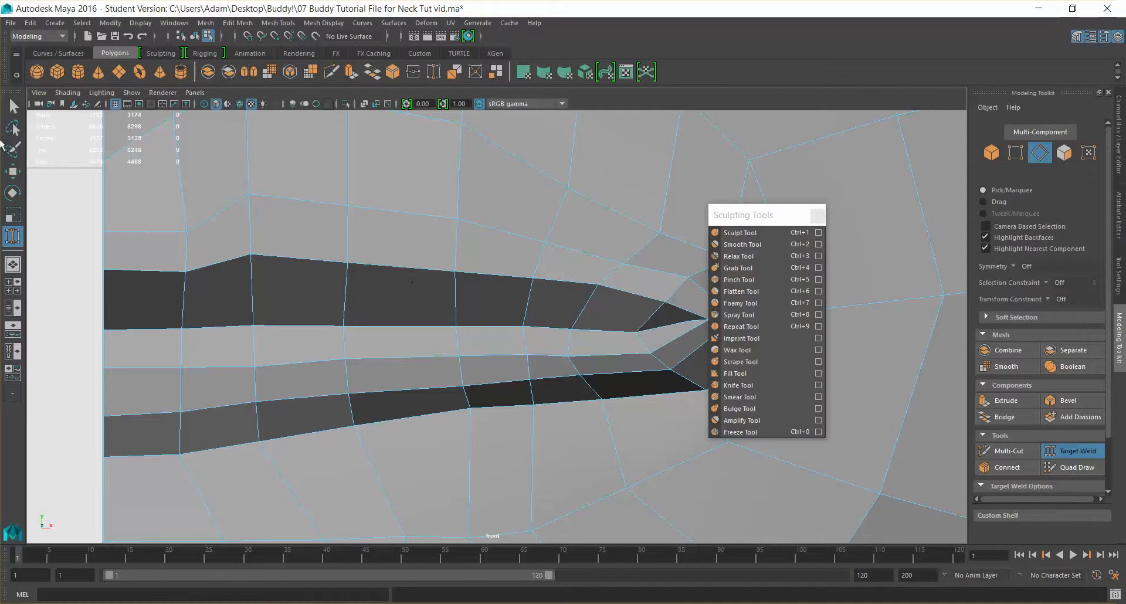
- Leave the Target Weld tool and switch the viewport to the persp camera for an angled view of the mouth
{"action": "left_click", "coordinate": [12, 106]}
{"action": "left_click", "coordinate": [195, 92]}
{"action": "mouse_move", "coordinate": [264, 105]}
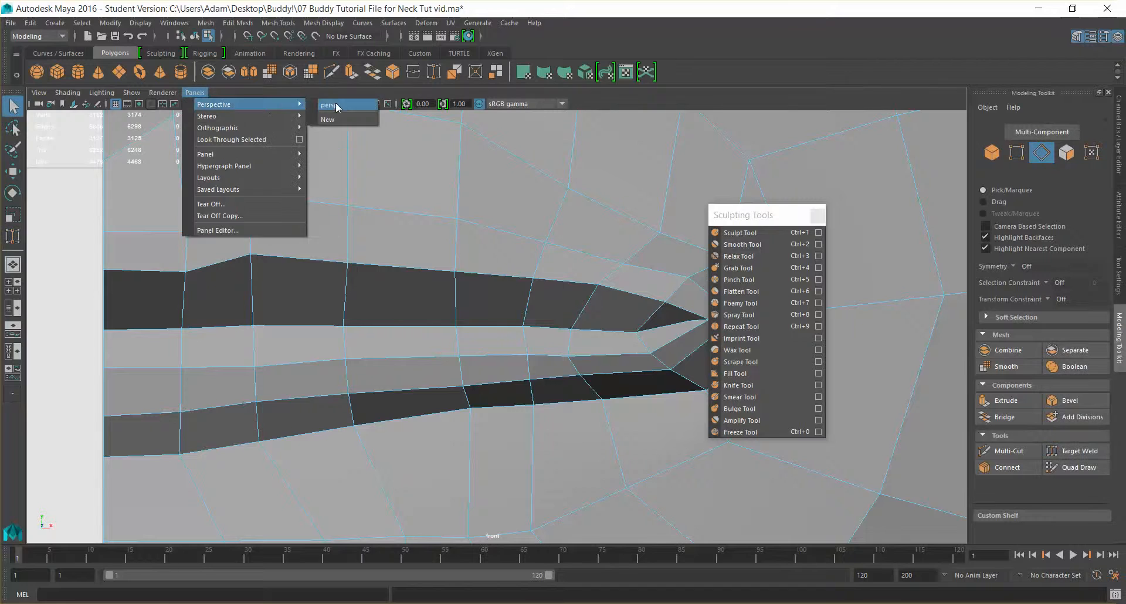
{"action": "left_click", "coordinate": [328, 106]}
{"action": "mouse_move", "coordinate": [515, 281]}
{"action": "left_mouse_down", "text": "alt"}
{"action": "mouse_move", "coordinate": [415, 282]}
{"action": "mouse_move", "coordinate": [528, 276]}
{"action": "left_mouse_up", "text": "alt"}
{"action": "middle_click_drag", "start_coordinate": [528, 276], "coordinate": [987, 229], "text": "alt"}
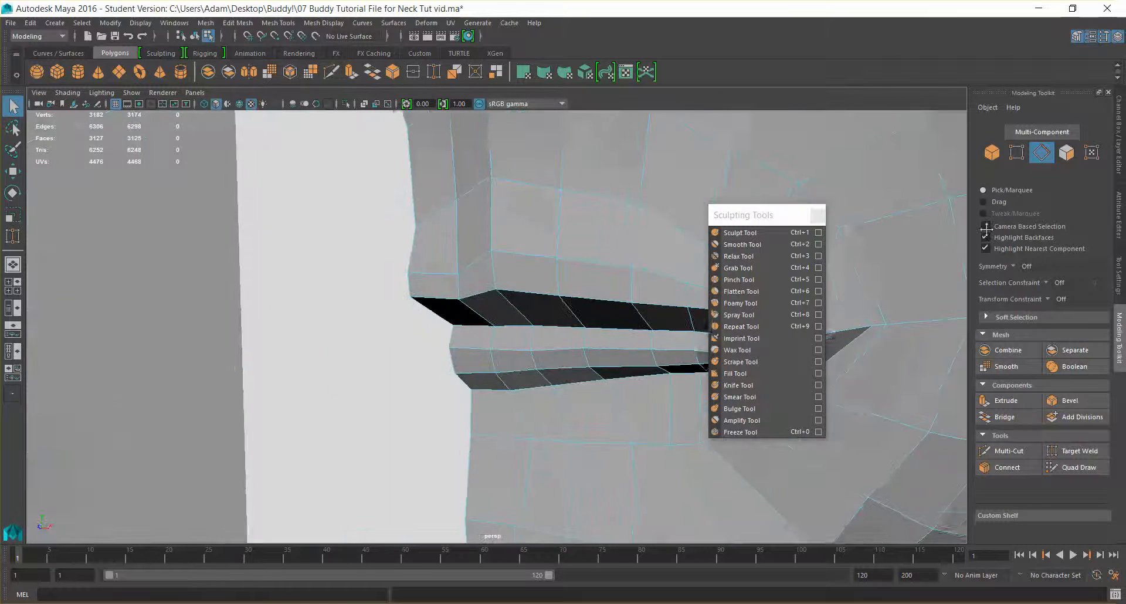
{"action": "left_click_drag", "start_coordinate": [553, 277], "coordinate": [358, 273], "text": "alt"}
- Select the eight vertices along the upper lip's lower edge and move them down toward the lower lip
{"action": "right_click_drag", "start_coordinate": [466, 295], "coordinate": [478, 309]}
{"action": "left_click", "coordinate": [460, 293]}
{"action": "key", "text": "f"}
{"action": "scroll", "coordinate": [535, 357], "scroll_direction": "down", "scroll_amount": 5}
{"action": "left_click_drag", "start_coordinate": [509, 350], "coordinate": [461, 340], "text": "alt"}
{"action": "right_click_drag", "start_coordinate": [495, 294], "coordinate": [456, 294]}
{"action": "left_click_drag", "start_coordinate": [471, 319], "coordinate": [614, 354], "text": "alt"}
{"action": "left_click", "coordinate": [448, 333]}
{"action": "left_click", "coordinate": [445, 333]}
{"action": "key", "text": "w"}
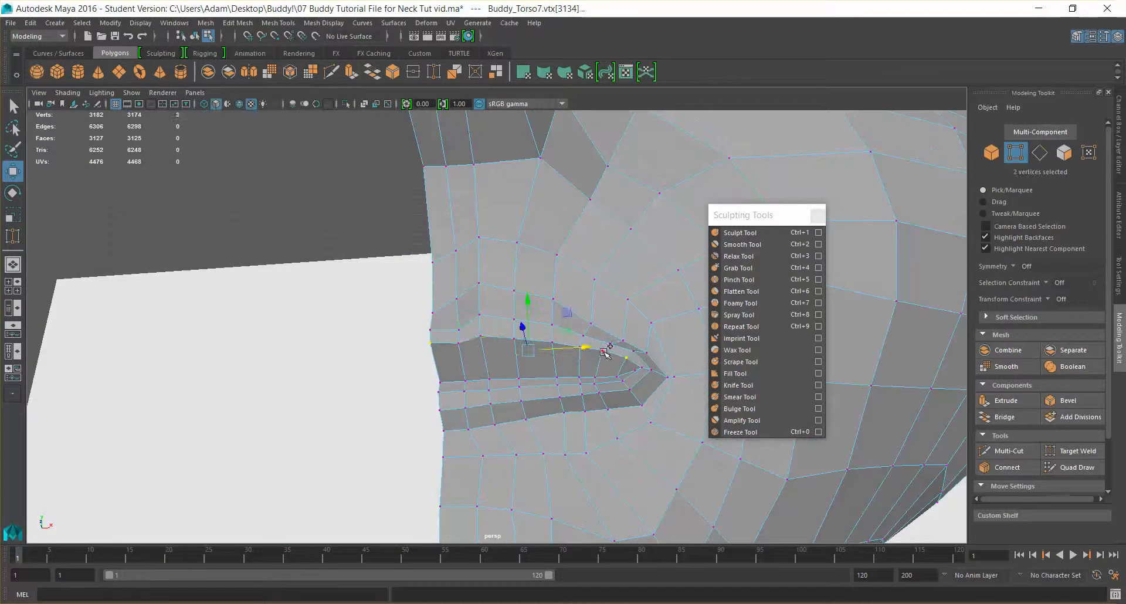
{"action": "left_click_drag", "start_coordinate": [453, 341], "coordinate": [441, 347], "text": "alt"}
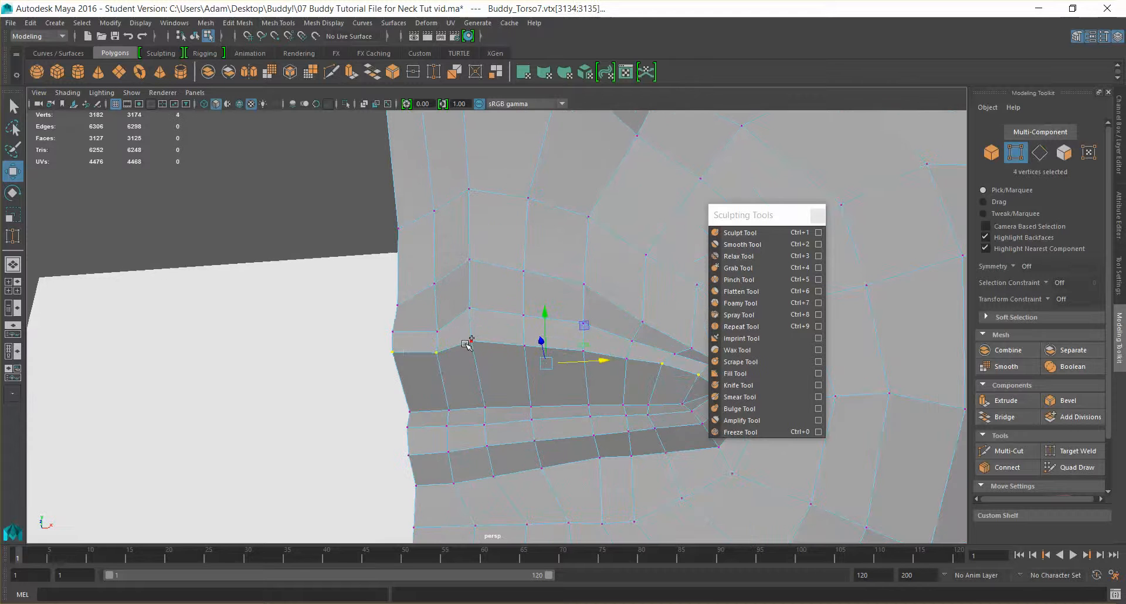
{"action": "left_click", "coordinate": [627, 360], "text": "shift"}
{"action": "mouse_move", "coordinate": [545, 307]}
{"action": "left_mouse_down"}
{"action": "mouse_move", "coordinate": [563, 341]}
{"action": "mouse_move", "coordinate": [490, 360]}
{"action": "mouse_move", "coordinate": [324, 364]}
{"action": "mouse_move", "coordinate": [518, 355]}
{"action": "mouse_move", "coordinate": [445, 372]}
{"action": "mouse_move", "coordinate": [550, 371]}
{"action": "mouse_move", "coordinate": [477, 377]}
{"action": "mouse_move", "coordinate": [442, 344]}
{"action": "mouse_move", "coordinate": [447, 286]}
{"action": "mouse_move", "coordinate": [475, 294]}
{"action": "left_mouse_up"}
- Preview the mouth with smoothing, then return to the unsmoothed mesh
{"action": "key", "text": "3"}
{"action": "key", "text": "1"}
{"action": "key", "text": "1"}
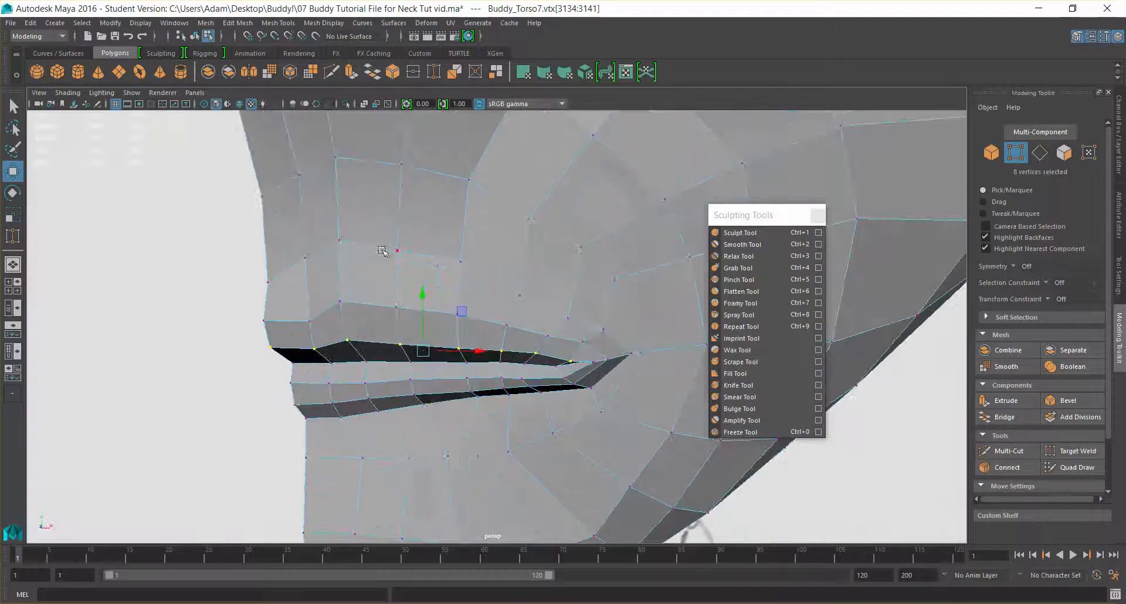
- Lower the vertices of the row above the upper lip near the centre line to even out its curve
{"action": "left_click", "coordinate": [305, 260]}
{"action": "left_click_drag", "start_coordinate": [304, 199], "coordinate": [302, 218]}
{"action": "left_click", "coordinate": [339, 240]}
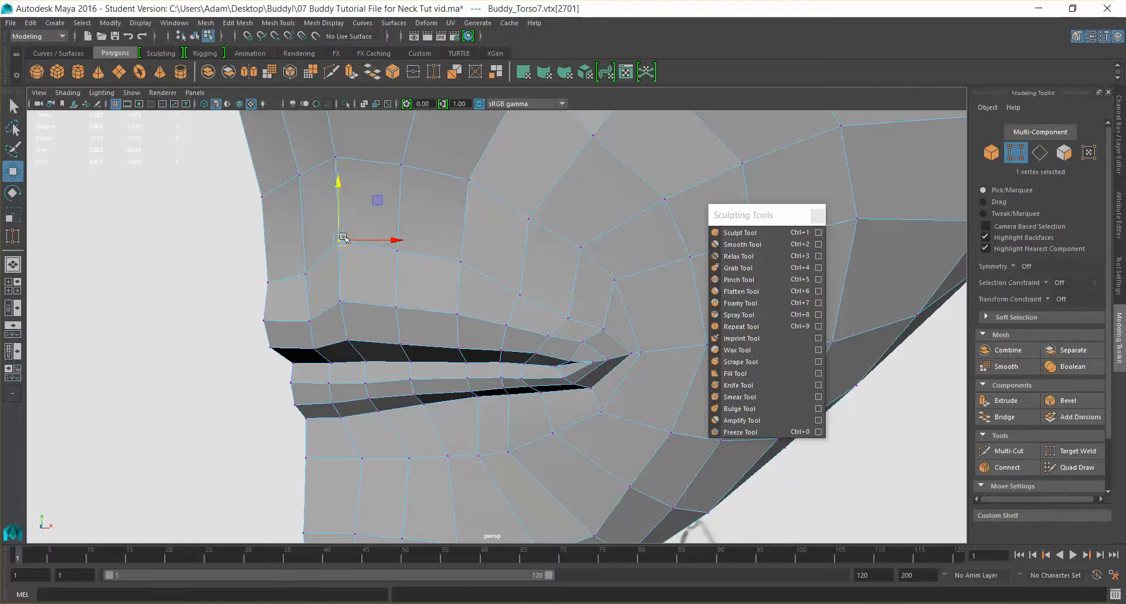
{"action": "left_click_drag", "start_coordinate": [339, 181], "coordinate": [339, 195]}
{"action": "left_click", "coordinate": [397, 251]}
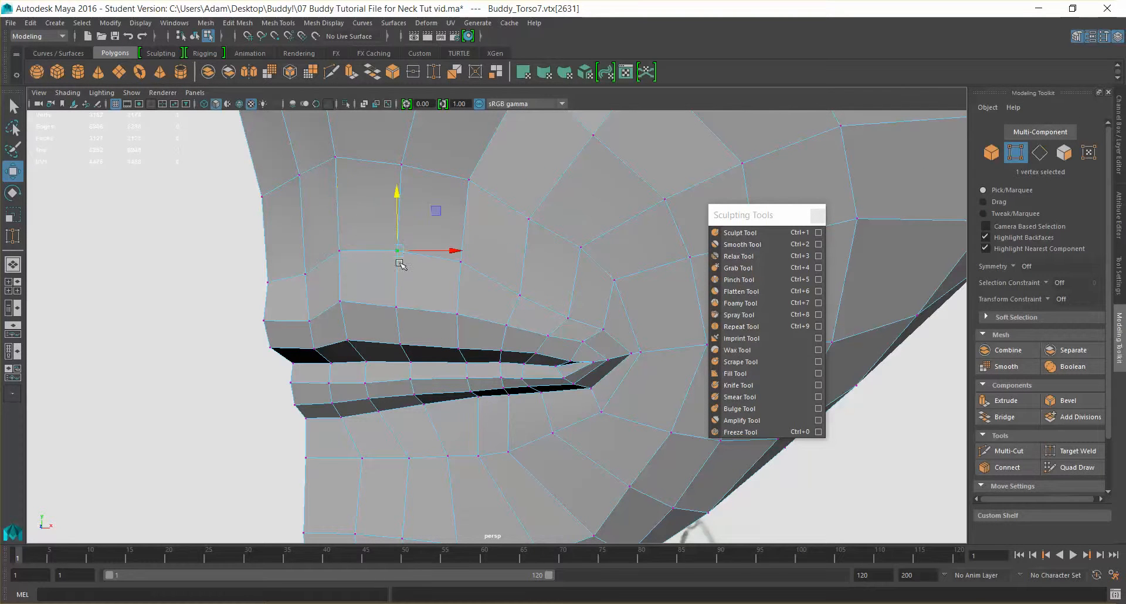
{"action": "left_click_drag", "start_coordinate": [400, 202], "coordinate": [399, 207]}
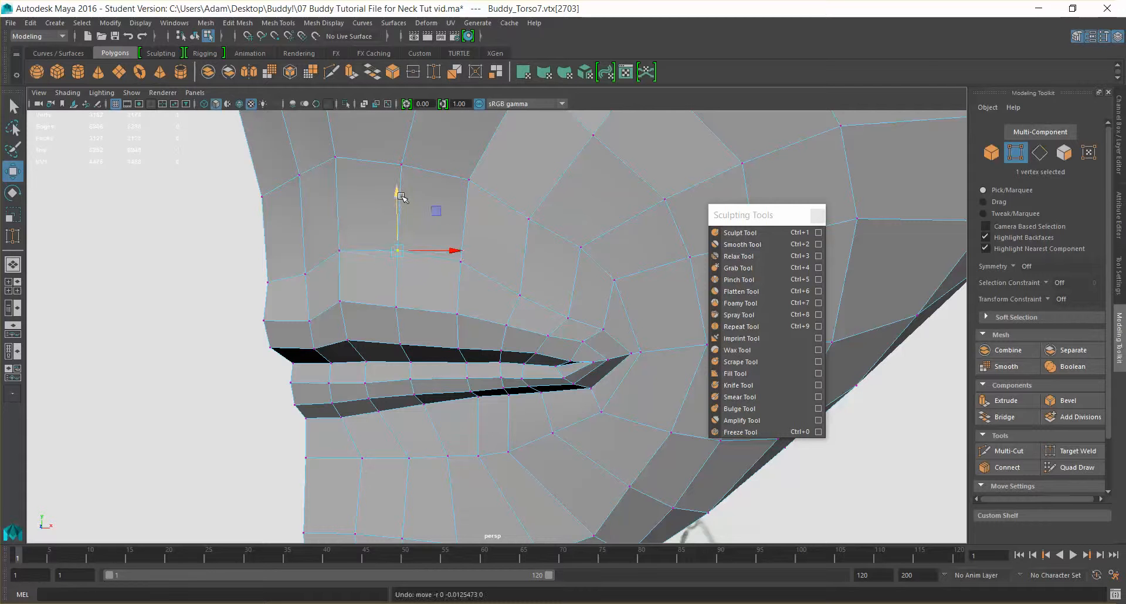
- Lower the next vertices of the row above the upper lip, continuing toward the mouth corner
{"action": "left_click", "coordinate": [463, 264]}
{"action": "mouse_move", "coordinate": [467, 269]}
{"action": "left_mouse_down", "text": "alt"}
{"action": "mouse_move", "coordinate": [492, 277]}
{"action": "mouse_move", "coordinate": [486, 267]}
{"action": "left_mouse_up", "text": "alt"}
{"action": "left_click_drag", "start_coordinate": [464, 213], "coordinate": [513, 254]}
{"action": "left_click", "coordinate": [511, 299]}
{"action": "left_click_drag", "start_coordinate": [663, 361], "coordinate": [697, 315], "text": "alt"}
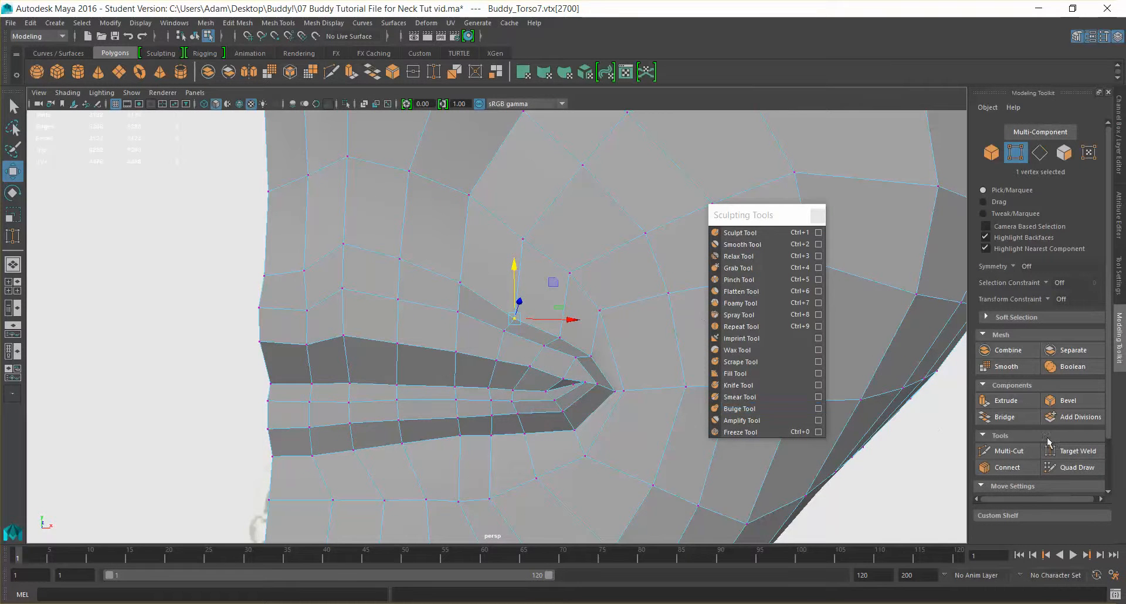
- Turn on the smoothed mesh preview and examine the face profile, the lips and the mouth corner
{"action": "scroll", "coordinate": [355, 249], "scroll_direction": "down", "scroll_amount": 5}
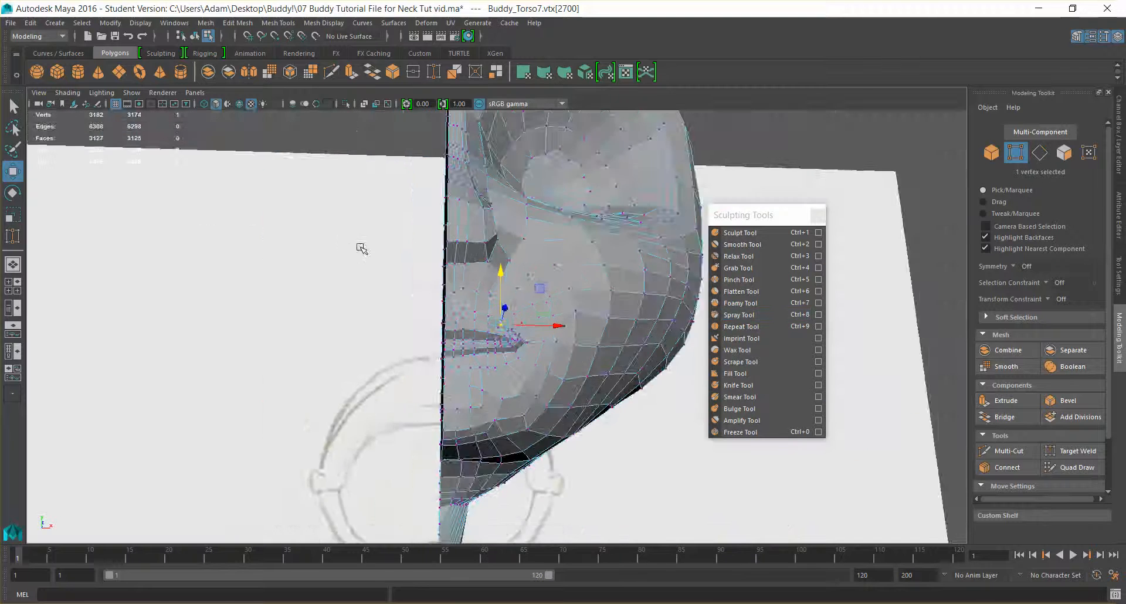
{"action": "key", "text": "f"}
{"action": "key", "text": "2"}
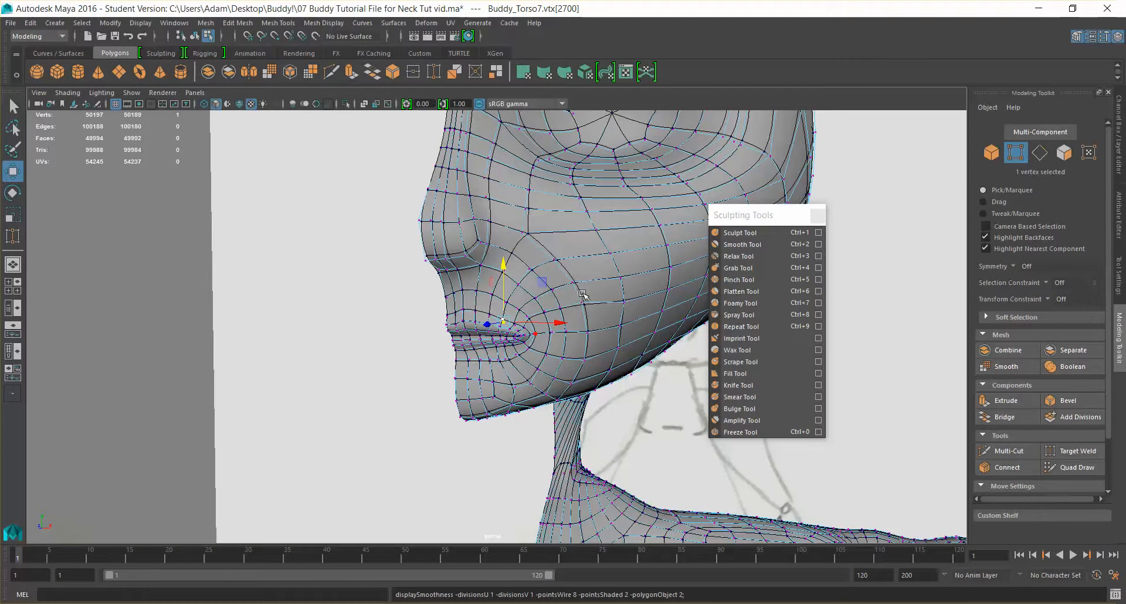
{"action": "key", "text": "3"}
{"action": "right_click_drag", "start_coordinate": [586, 302], "coordinate": [617, 290]}
{"action": "scroll", "coordinate": [618, 295], "scroll_direction": "down", "scroll_amount": 3}
{"action": "left_click_drag", "start_coordinate": [618, 347], "coordinate": [559, 351], "text": "alt"}
{"action": "scroll", "coordinate": [625, 356], "scroll_direction": "down", "scroll_amount": 4}
{"action": "scroll", "coordinate": [557, 321], "scroll_direction": "up", "scroll_amount": 5}
{"action": "right_click_drag", "start_coordinate": [556, 295], "coordinate": [510, 299]}
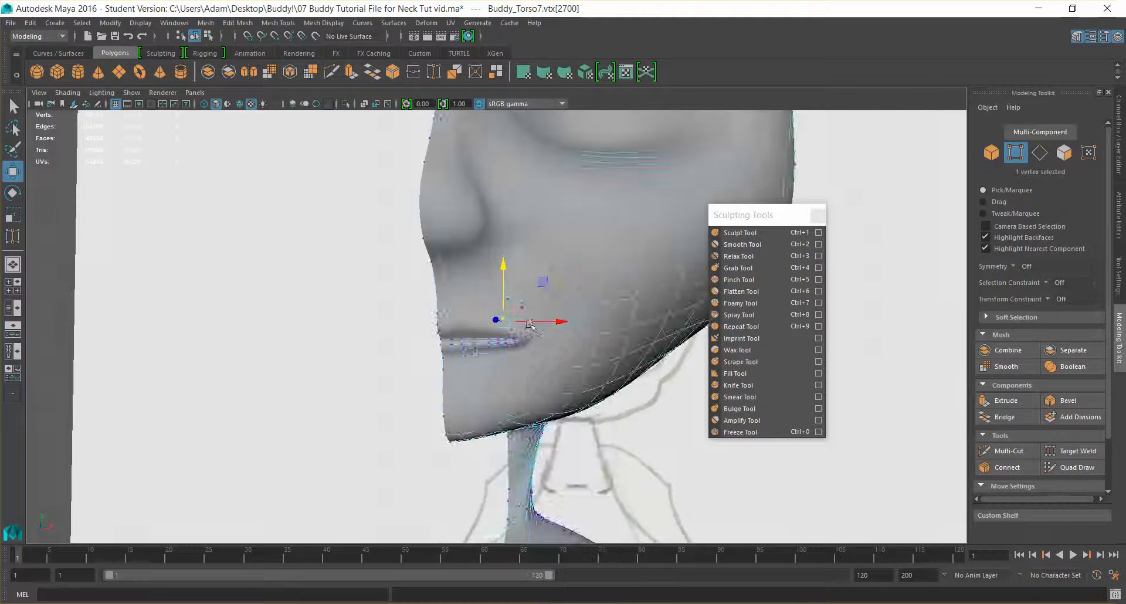
{"action": "scroll", "coordinate": [530, 324], "scroll_direction": "up", "scroll_amount": 8}
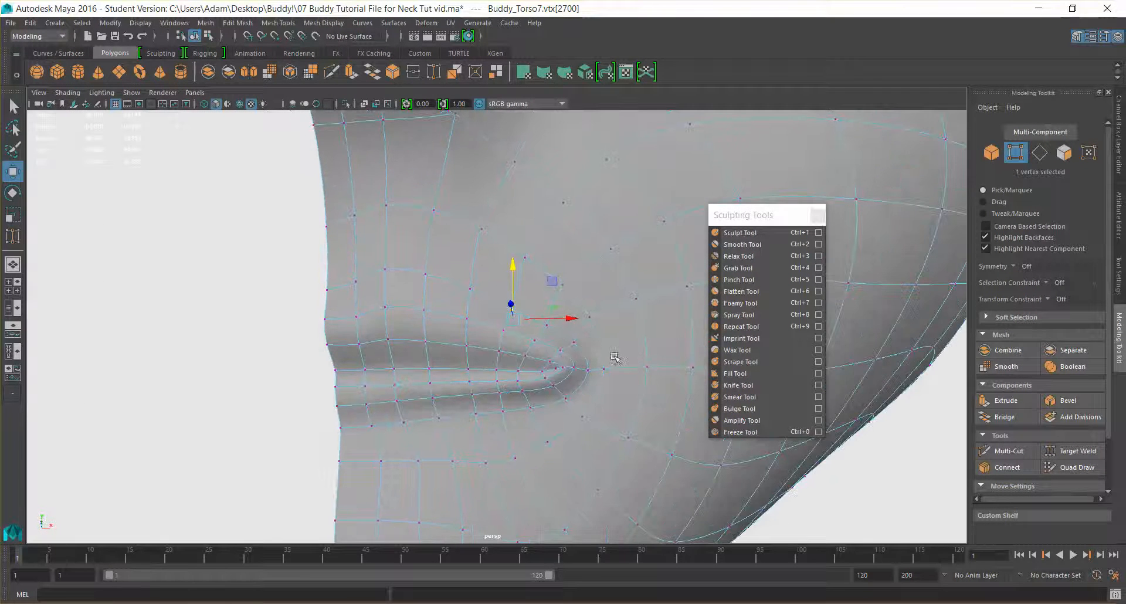
{"action": "left_click_drag", "start_coordinate": [615, 358], "coordinate": [593, 365], "text": "alt"}
{"action": "scroll", "coordinate": [597, 357], "scroll_direction": "up", "scroll_amount": 4}
{"action": "middle_click_drag", "start_coordinate": [600, 354], "coordinate": [519, 331], "text": "alt"}
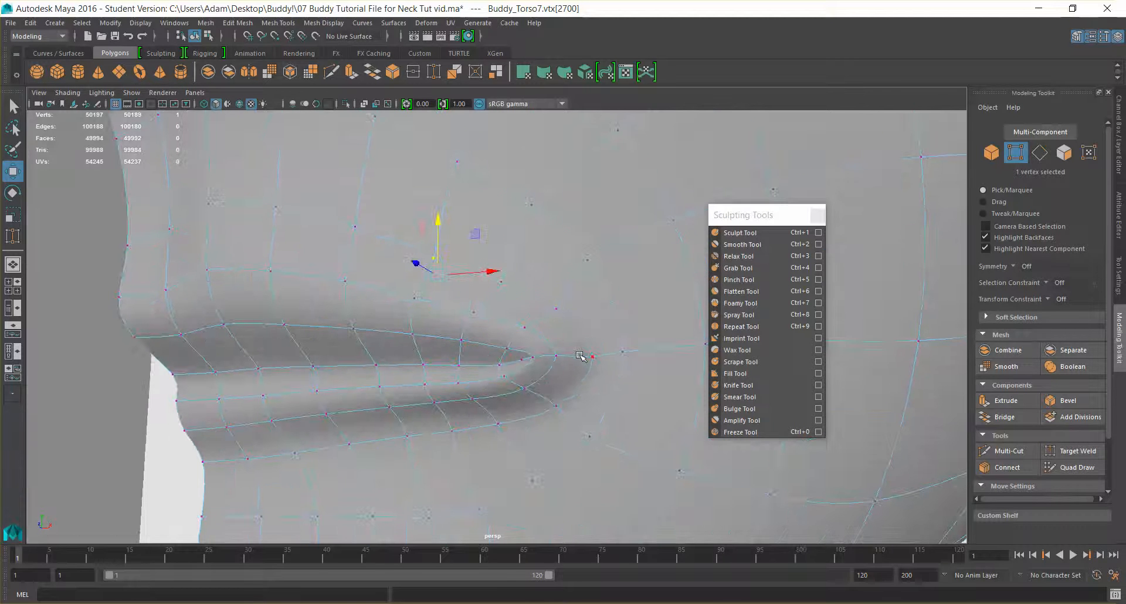
{"action": "right_click_drag", "start_coordinate": [579, 295], "coordinate": [580, 330]}
{"action": "right_click_drag", "start_coordinate": [580, 268], "coordinate": [579, 265]}
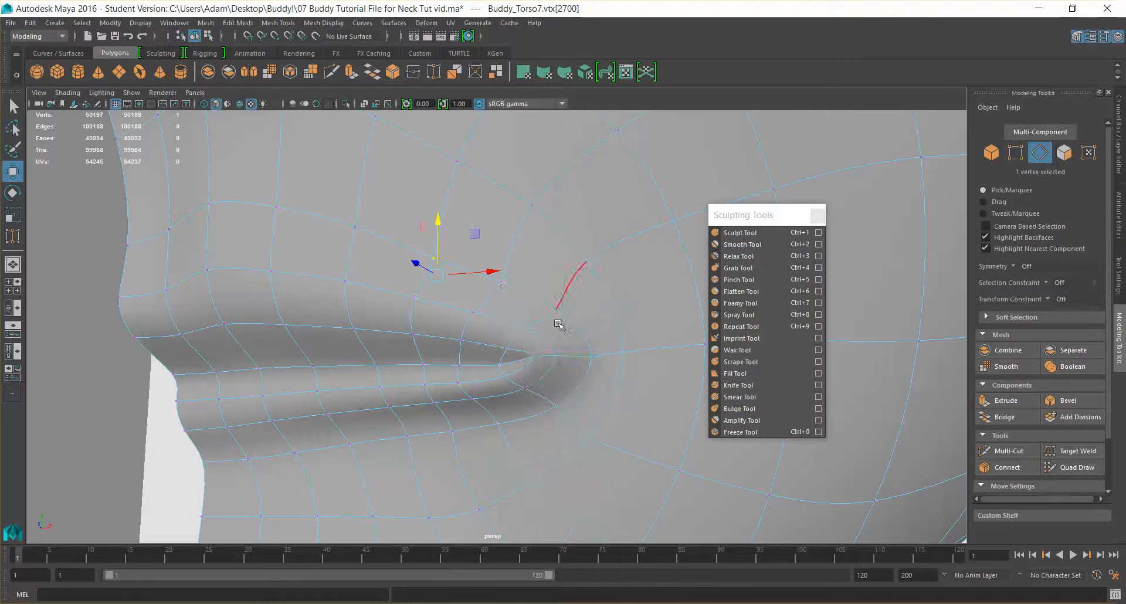
{"action": "left_click", "coordinate": [554, 355]}
{"action": "left_click", "coordinate": [521, 358], "text": "shift"}
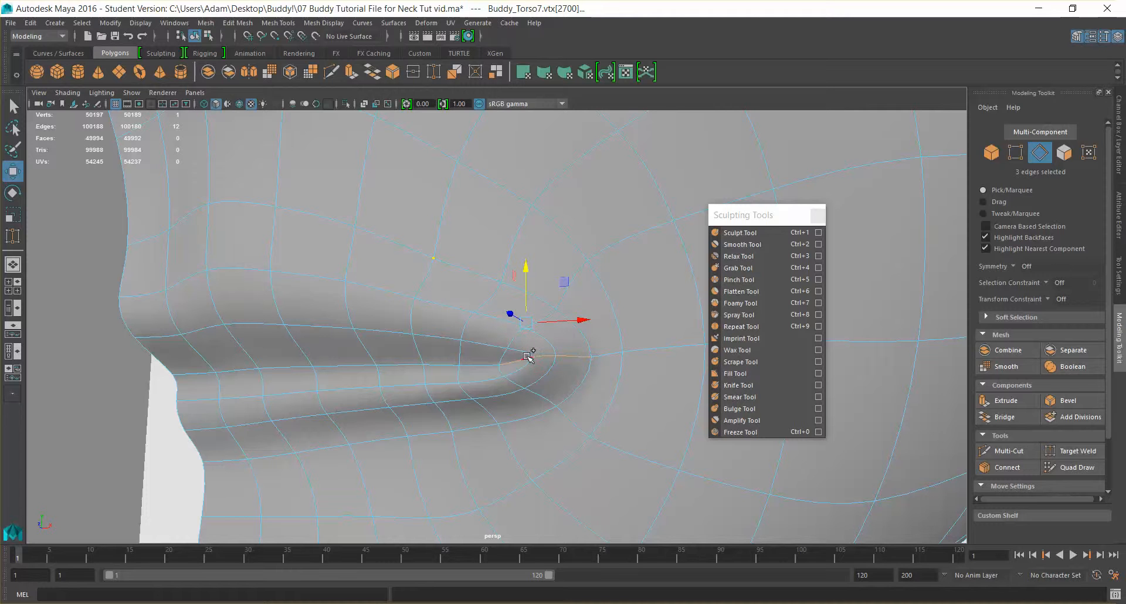
{"action": "key", "text": "alt"}
{"action": "right_click_drag", "start_coordinate": [568, 367], "coordinate": [564, 419], "text": "alt"}
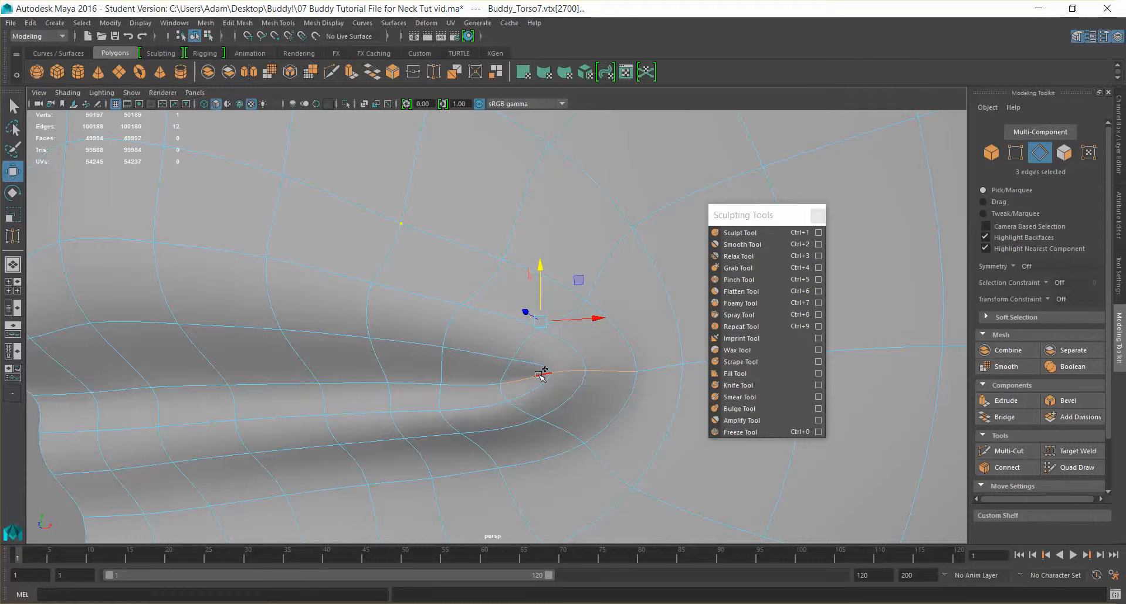
- Return to vertex selection and delete the extra vertex at the inner corner of the mouth
{"action": "right_click_drag", "start_coordinate": [545, 373], "coordinate": [528, 302]}
{"action": "scroll", "coordinate": [553, 356], "scroll_direction": "up", "scroll_amount": 4}
{"action": "scroll", "coordinate": [551, 357], "scroll_direction": "down", "scroll_amount": 5}
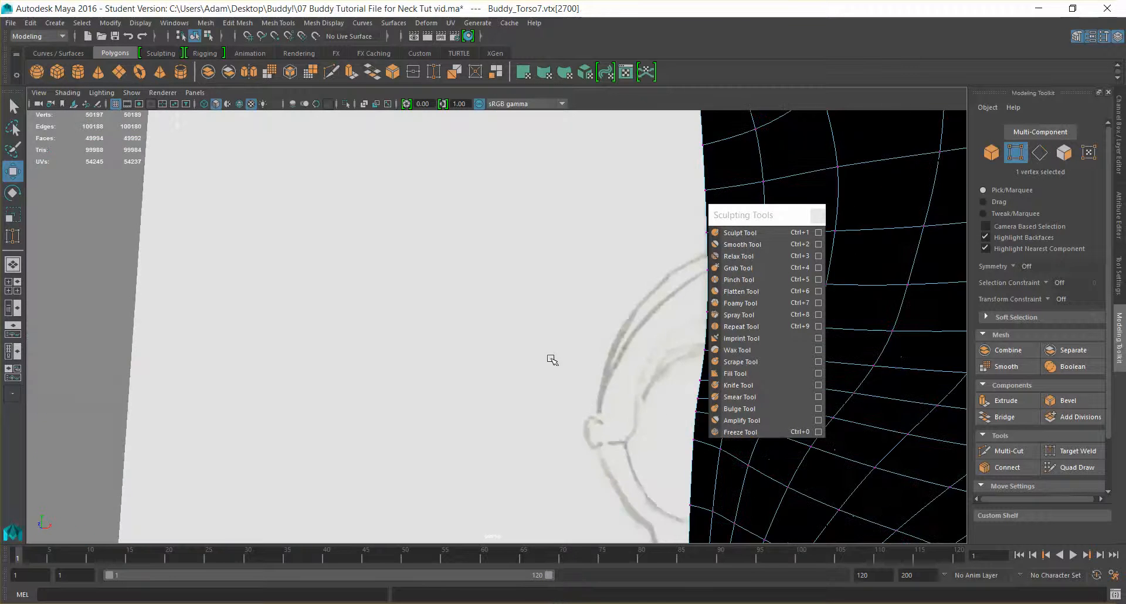
{"action": "left_click", "coordinate": [524, 364]}
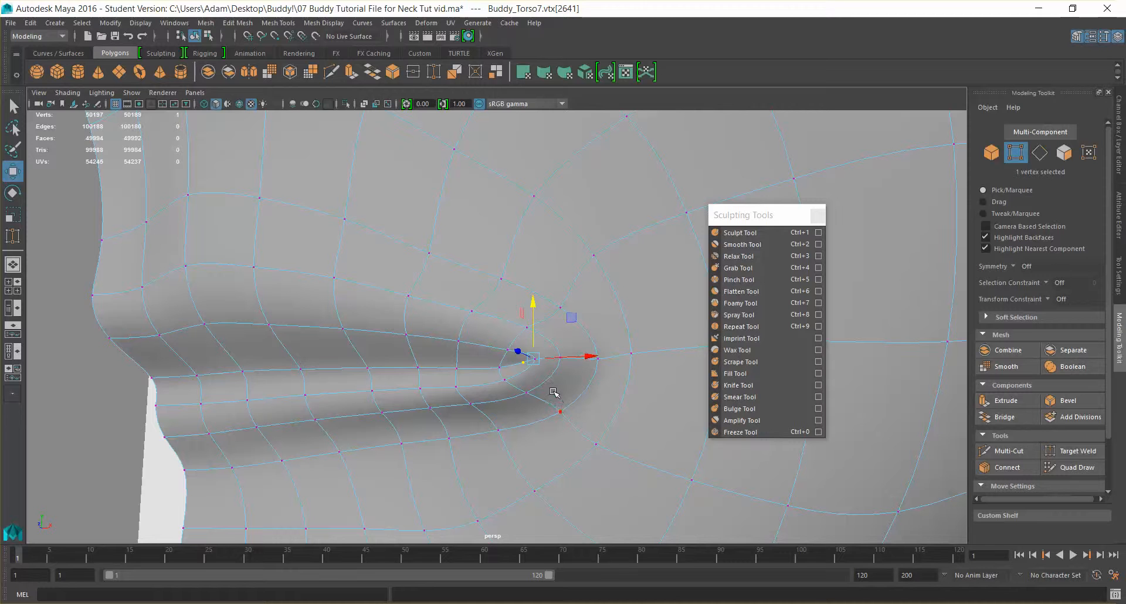
{"action": "key", "text": "Delete"}
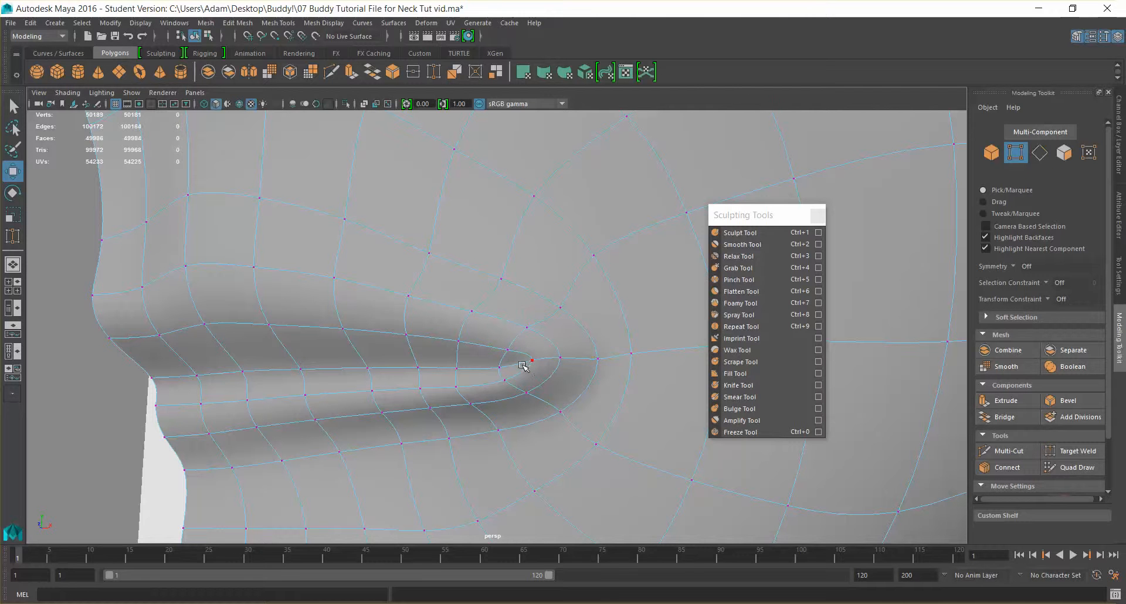
- Undo the vertex deletion at the inner mouth corner and select the eight edges that meet around that corner
{"action": "right_click_drag", "start_coordinate": [522, 366], "coordinate": [550, 372]}
{"action": "key", "text": "ctrl+z"}
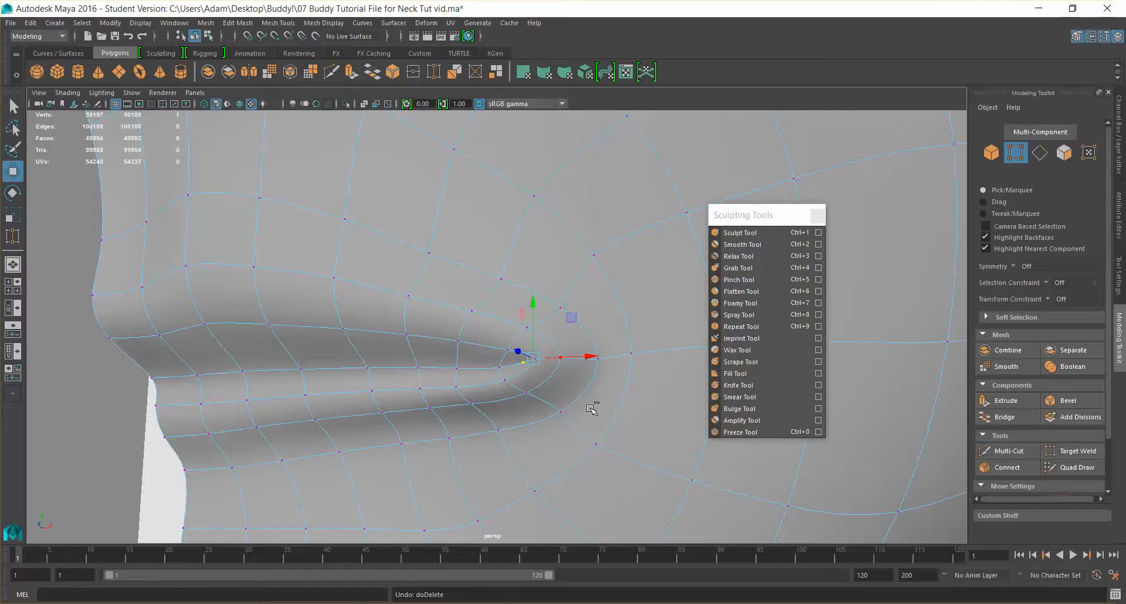
{"action": "left_click_drag", "start_coordinate": [610, 331], "coordinate": [571, 333], "text": "alt"}
{"action": "right_click_drag", "start_coordinate": [556, 326], "coordinate": [504, 307]}
{"action": "left_click", "coordinate": [483, 362]}
{"action": "left_click", "coordinate": [474, 394], "text": "shift"}
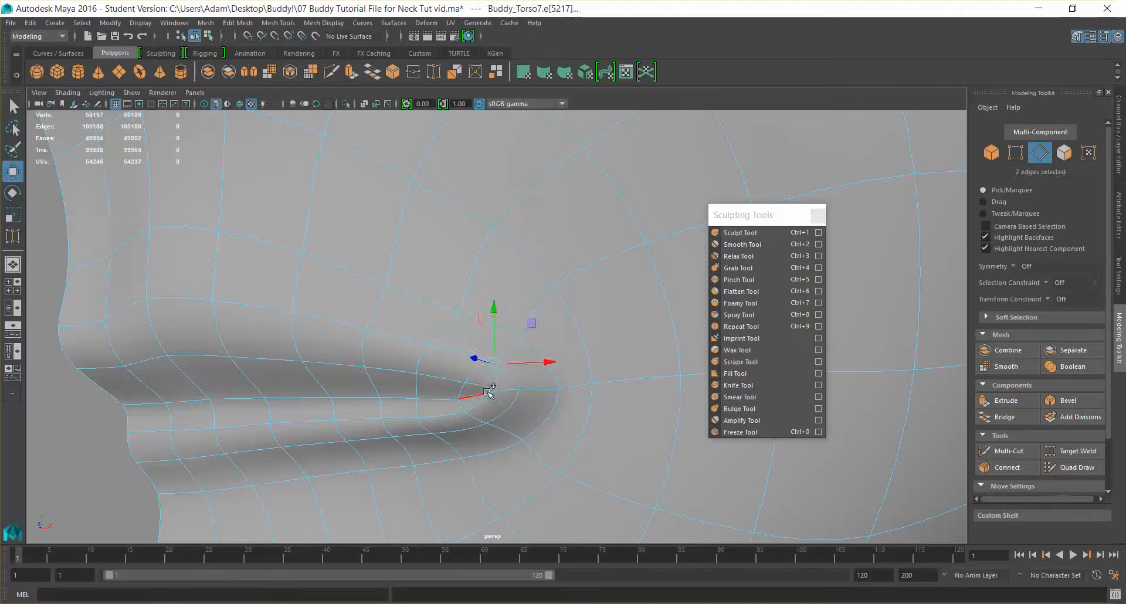
{"action": "left_click", "coordinate": [509, 390], "text": "shift"}
{"action": "left_click", "coordinate": [538, 388], "text": "shift"}
{"action": "left_click", "coordinate": [486, 393], "text": "shift"}
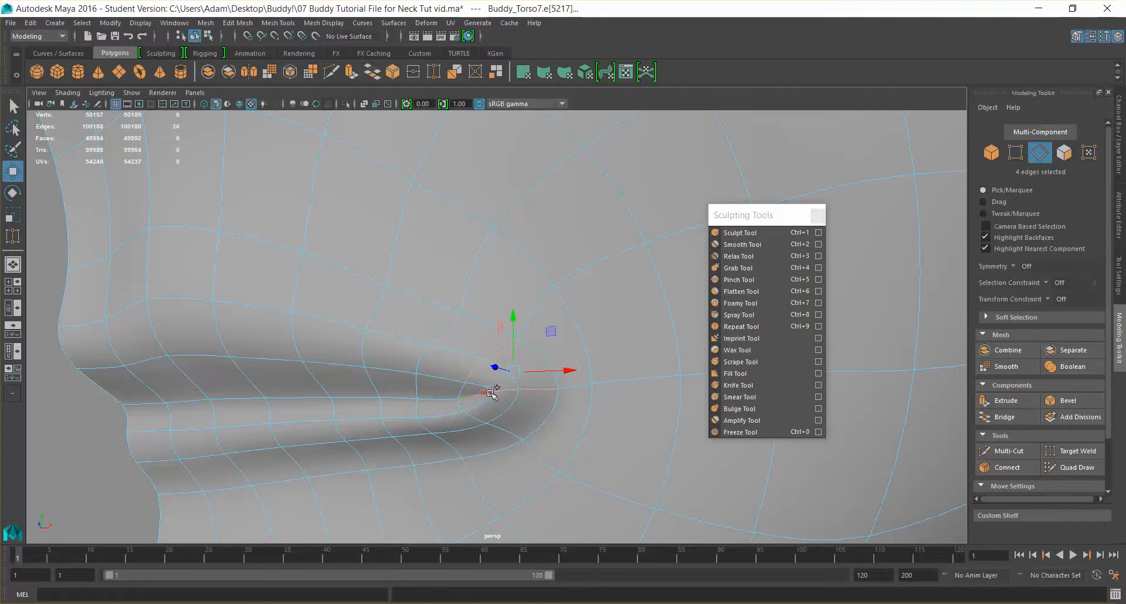
{"action": "left_click", "coordinate": [473, 419], "text": "shift"}
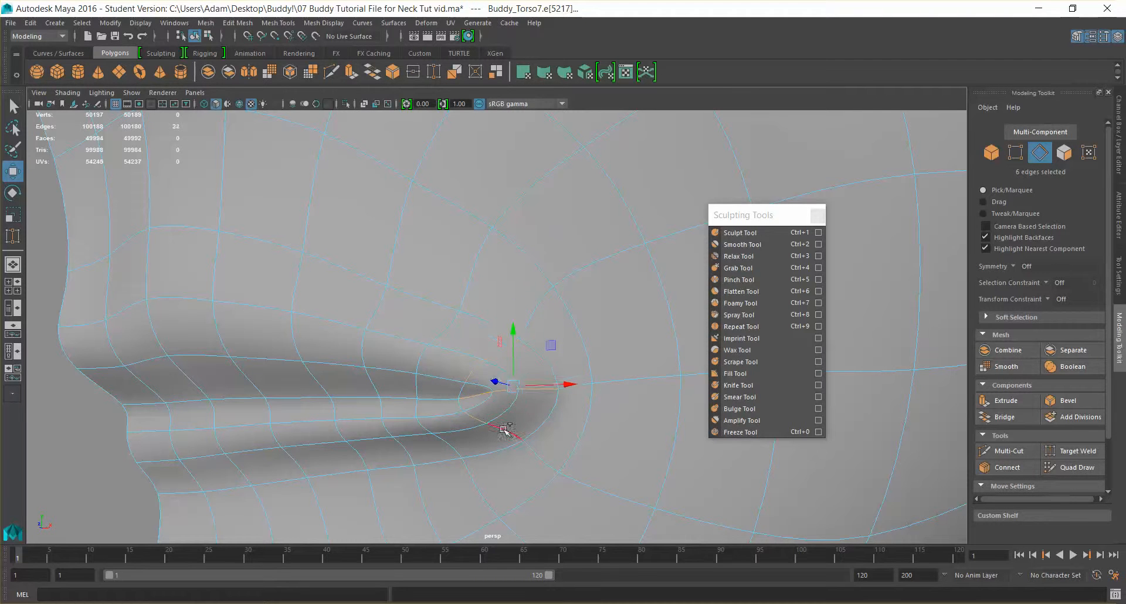
{"action": "left_click", "coordinate": [506, 431], "text": "shift"}
{"action": "scroll", "coordinate": [645, 395], "scroll_direction": "down", "scroll_amount": 3}
{"action": "scroll", "coordinate": [645, 395], "scroll_direction": "down", "scroll_amount": 2}
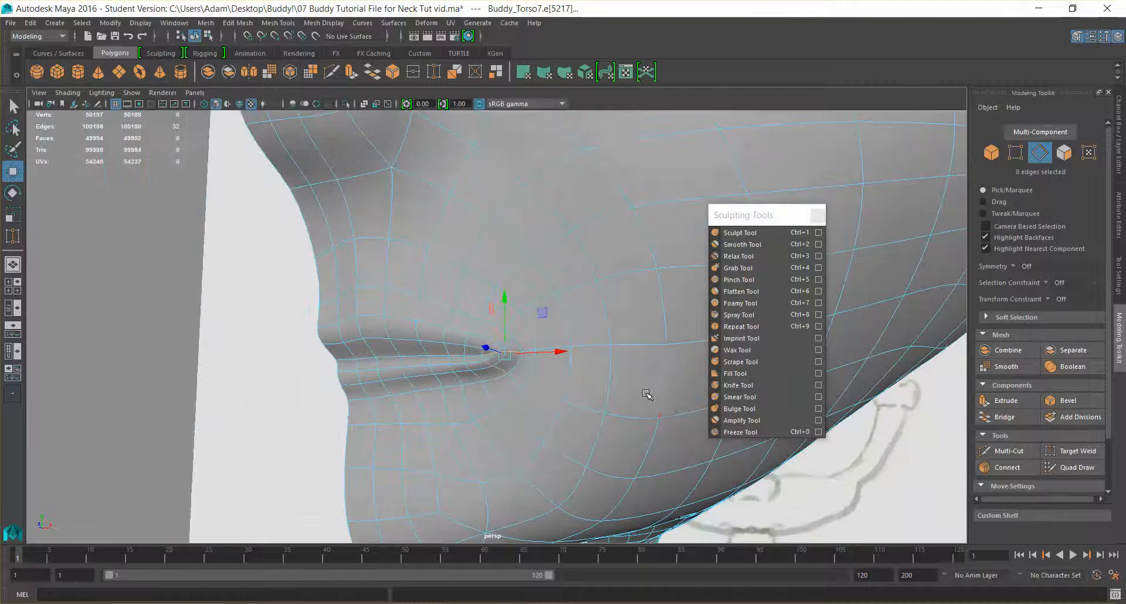
- Enable soft selection for the selected mouth-corner edges and set its falloff radius to 0.25
{"action": "left_click", "coordinate": [1118, 274]}
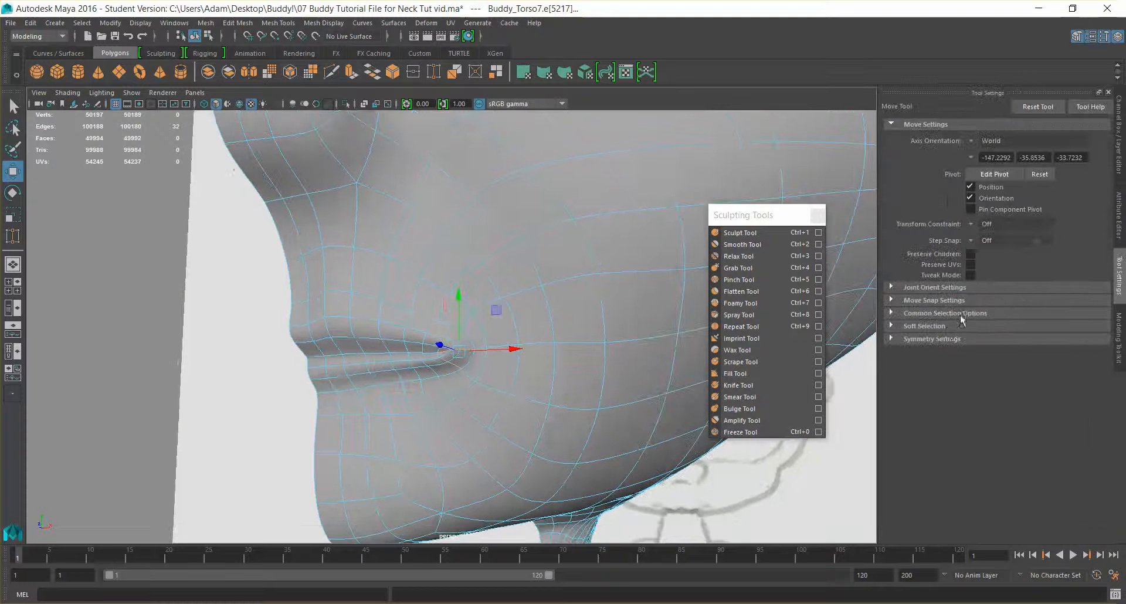
{"action": "left_click", "coordinate": [956, 326]}
{"action": "left_click", "coordinate": [971, 341]}
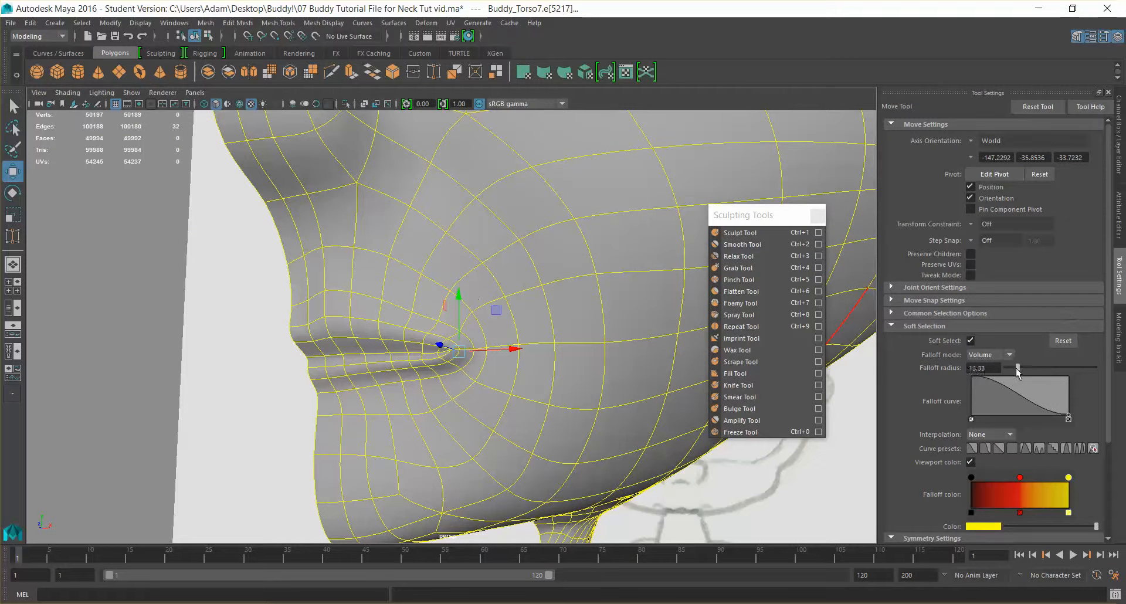
{"action": "left_click_drag", "start_coordinate": [1010, 372], "coordinate": [880, 367]}
{"action": "type", "text": ".5"}
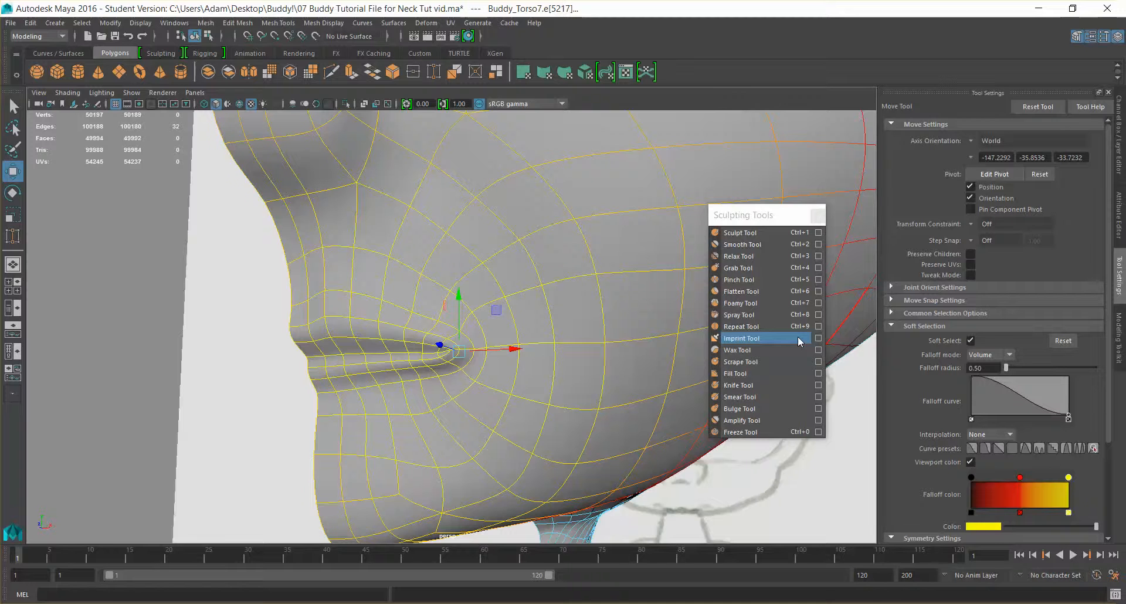
{"action": "key", "text": "Return"}
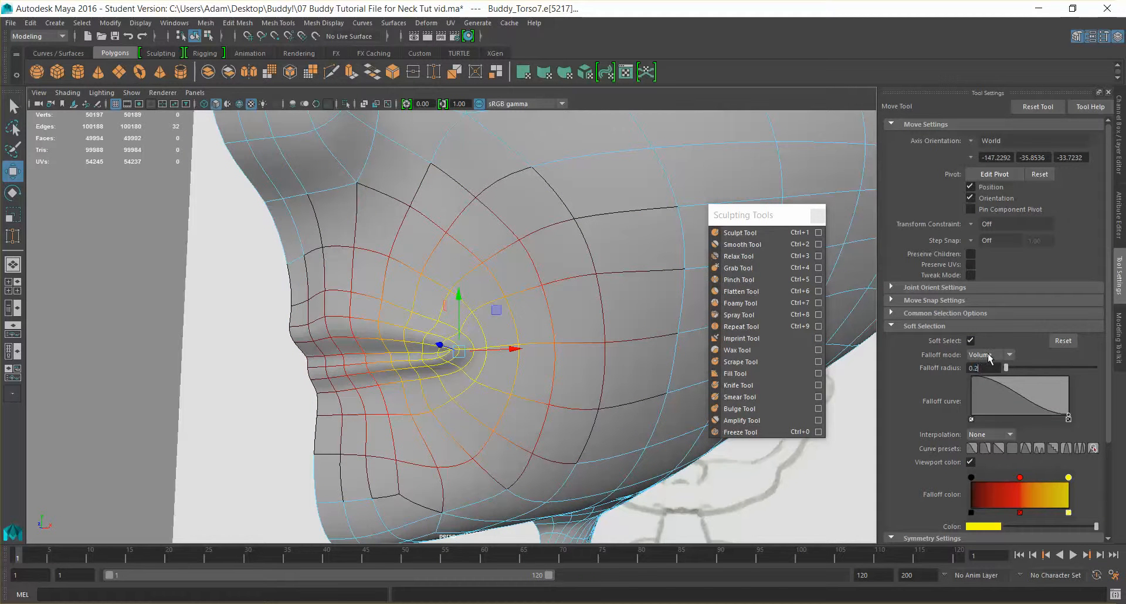
{"action": "type", "text": "5"}
{"action": "key", "text": "Return"}
- Raise the soft-selected mouth corner slightly along the vertical axis
{"action": "left_click_drag", "start_coordinate": [457, 295], "coordinate": [458, 273]}
{"action": "left_click_drag", "start_coordinate": [515, 310], "coordinate": [535, 294], "text": "alt"}
{"action": "middle_click_drag", "start_coordinate": [551, 292], "coordinate": [496, 304], "text": "alt"}
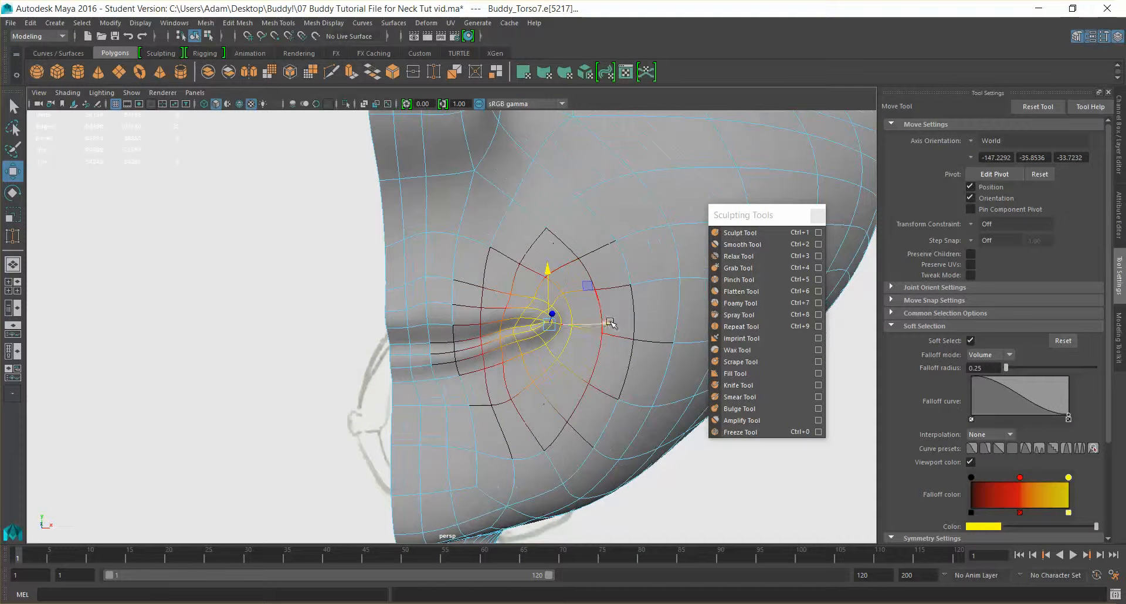
- Try rotating the soft-selected mouth corner by about 14 degrees and examine the face profile in object mode
{"action": "key", "text": "e"}
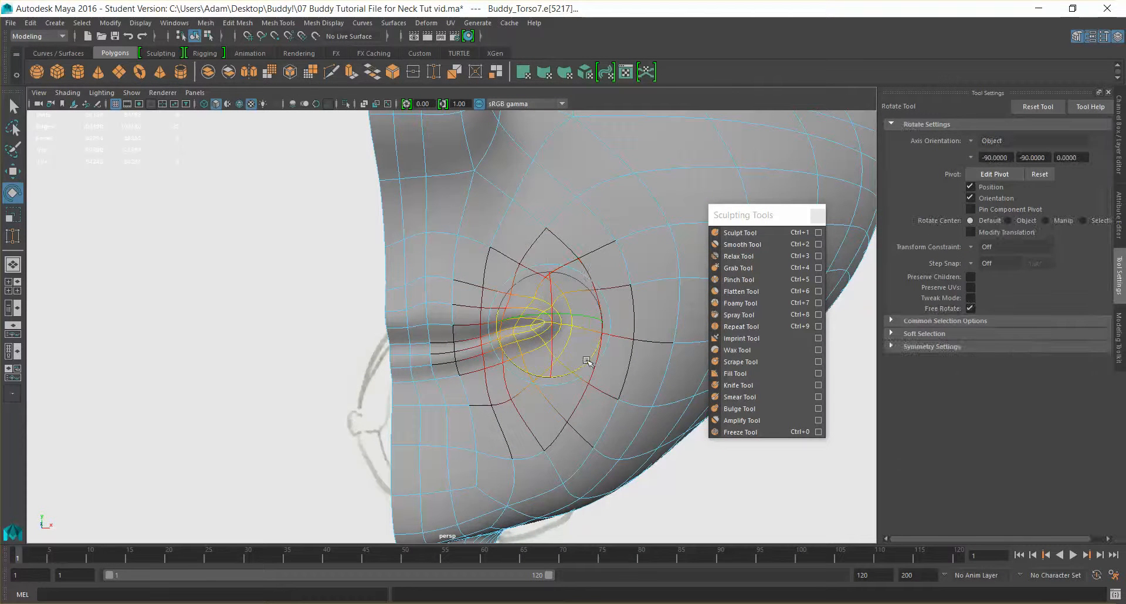
{"action": "left_click_drag", "start_coordinate": [593, 344], "coordinate": [593, 344]}
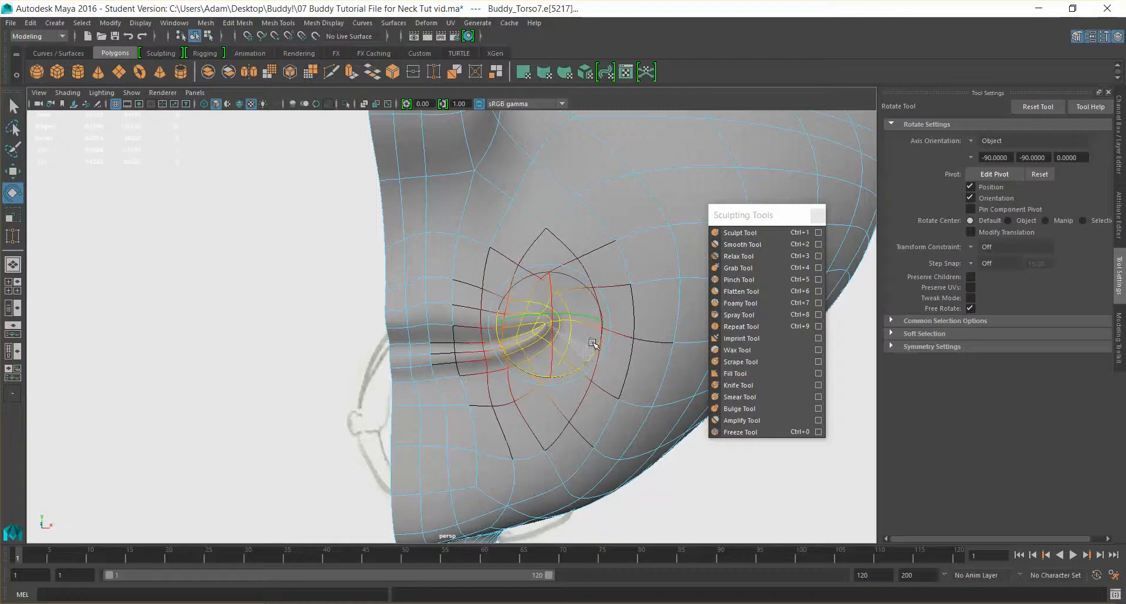
{"action": "mouse_move", "coordinate": [592, 345]}
{"action": "left_mouse_down", "text": "alt"}
{"action": "mouse_move", "coordinate": [631, 340]}
{"action": "mouse_move", "coordinate": [608, 332]}
{"action": "left_mouse_up", "text": "alt"}
{"action": "right_click_drag", "start_coordinate": [593, 295], "coordinate": [628, 279]}
{"action": "scroll", "coordinate": [631, 277], "scroll_direction": "down", "scroll_amount": 3}
{"action": "left_click_drag", "start_coordinate": [631, 278], "coordinate": [506, 363], "text": "alt"}
{"action": "scroll", "coordinate": [615, 322], "scroll_direction": "down", "scroll_amount": 3}
{"action": "scroll", "coordinate": [610, 334], "scroll_direction": "down", "scroll_amount": 2}
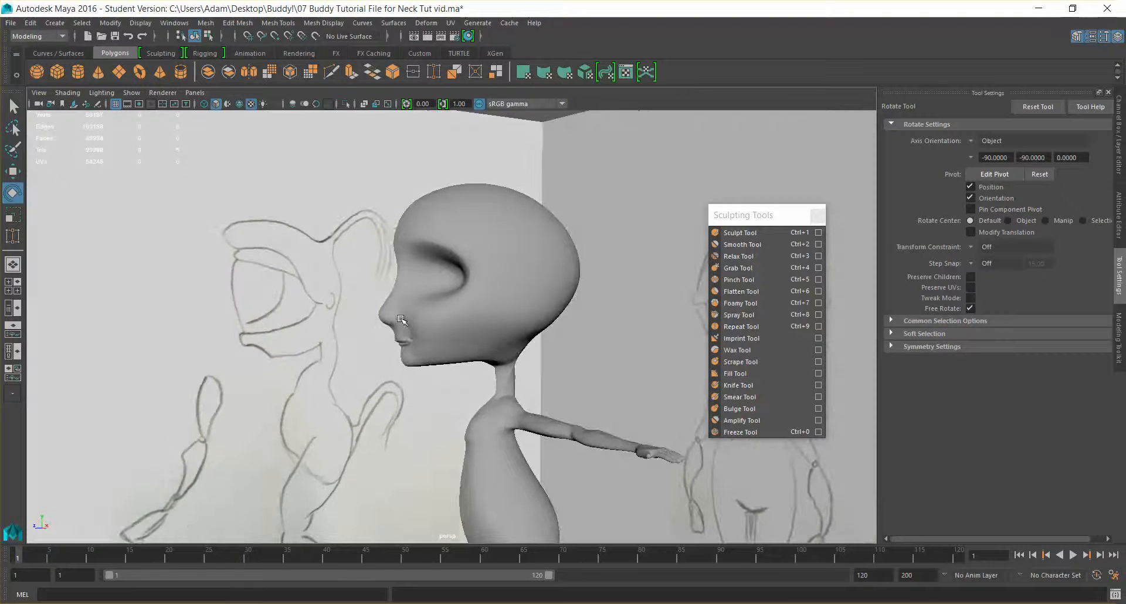
{"action": "scroll", "coordinate": [414, 348], "scroll_direction": "up", "scroll_amount": 4}
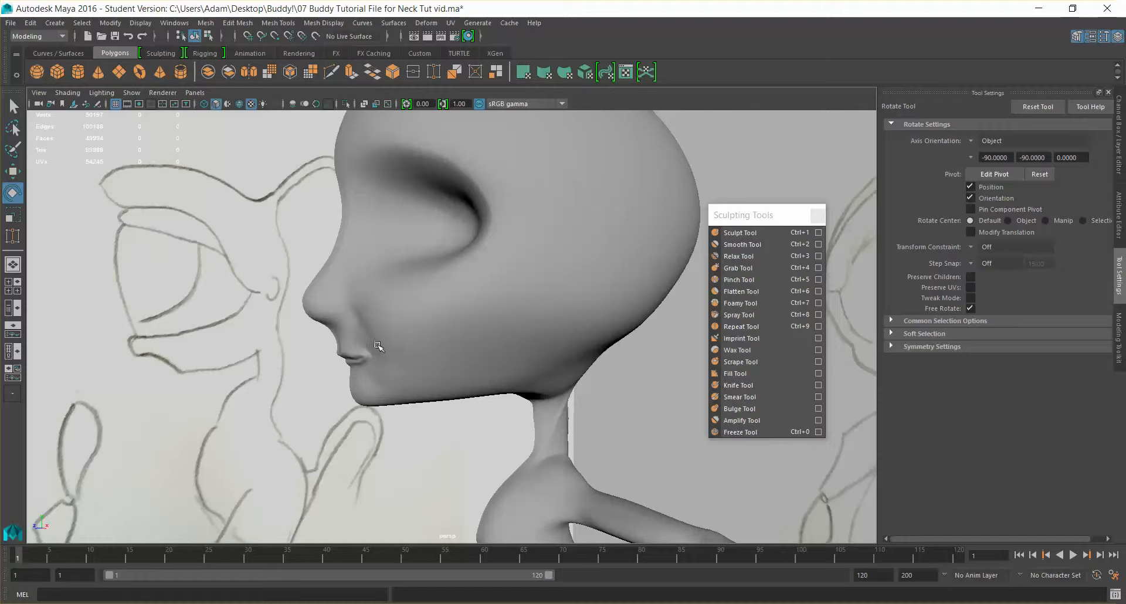
{"action": "left_click_drag", "start_coordinate": [407, 374], "coordinate": [432, 381], "text": "alt"}
- Undo the last rotation of the mouth corner
{"action": "key", "text": "ctrl+z"}
{"action": "key", "text": "ctrl+z"}
{"action": "key", "text": "ctrl+z"}
{"action": "key", "text": "ctrl+z"}
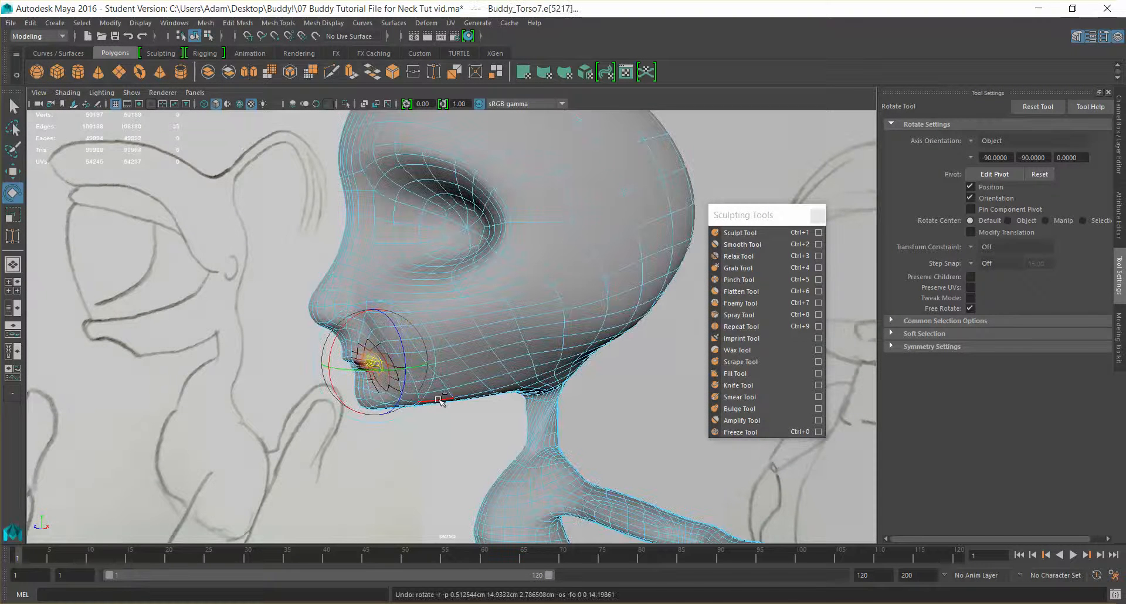
- Return to object mode and examine the mouth, head and whole body against the front and side reference drawings
{"action": "left_click_drag", "start_coordinate": [448, 336], "coordinate": [509, 318], "text": "alt"}
{"action": "right_click_drag", "start_coordinate": [510, 314], "coordinate": [569, 277]}
{"action": "mouse_move", "coordinate": [548, 369]}
{"action": "left_mouse_down", "text": "alt"}
{"action": "mouse_move", "coordinate": [568, 368]}
{"action": "mouse_move", "coordinate": [530, 365]}
{"action": "mouse_move", "coordinate": [543, 364]}
{"action": "left_mouse_up", "text": "alt"}
{"action": "left_click_drag", "start_coordinate": [430, 348], "coordinate": [502, 360], "text": "alt"}
{"action": "scroll", "coordinate": [496, 349], "scroll_direction": "down", "scroll_amount": 6}
{"action": "left_click", "coordinate": [485, 324]}
{"action": "mouse_move", "coordinate": [485, 325]}
{"action": "left_mouse_down", "text": "alt"}
{"action": "mouse_move", "coordinate": [495, 395]}
{"action": "mouse_move", "coordinate": [507, 309]}
{"action": "mouse_move", "coordinate": [481, 305]}
{"action": "mouse_move", "coordinate": [500, 433]}
{"action": "left_mouse_up", "text": "alt"}
{"action": "left_click", "coordinate": [795, 473]}
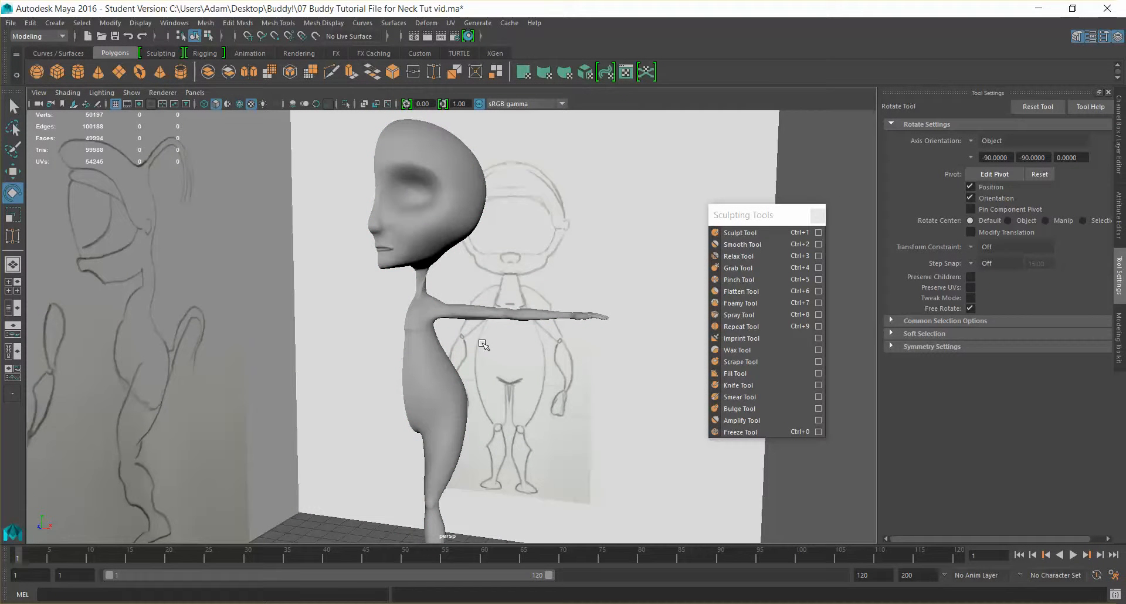
{"action": "left_click_drag", "start_coordinate": [444, 208], "coordinate": [444, 242], "text": "alt"}
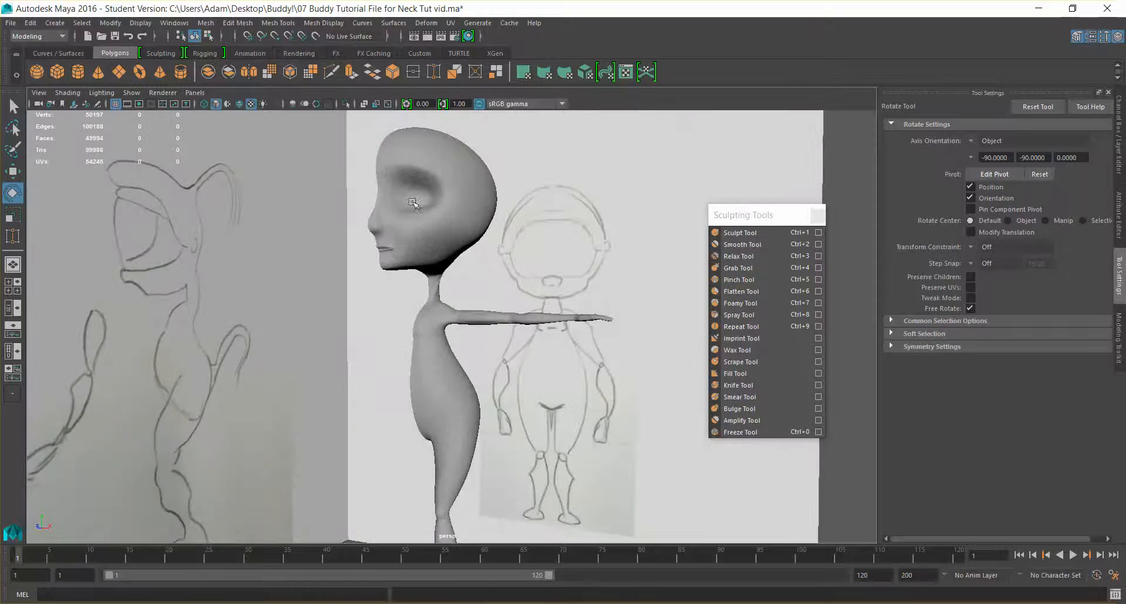
{"action": "left_click", "coordinate": [406, 170]}
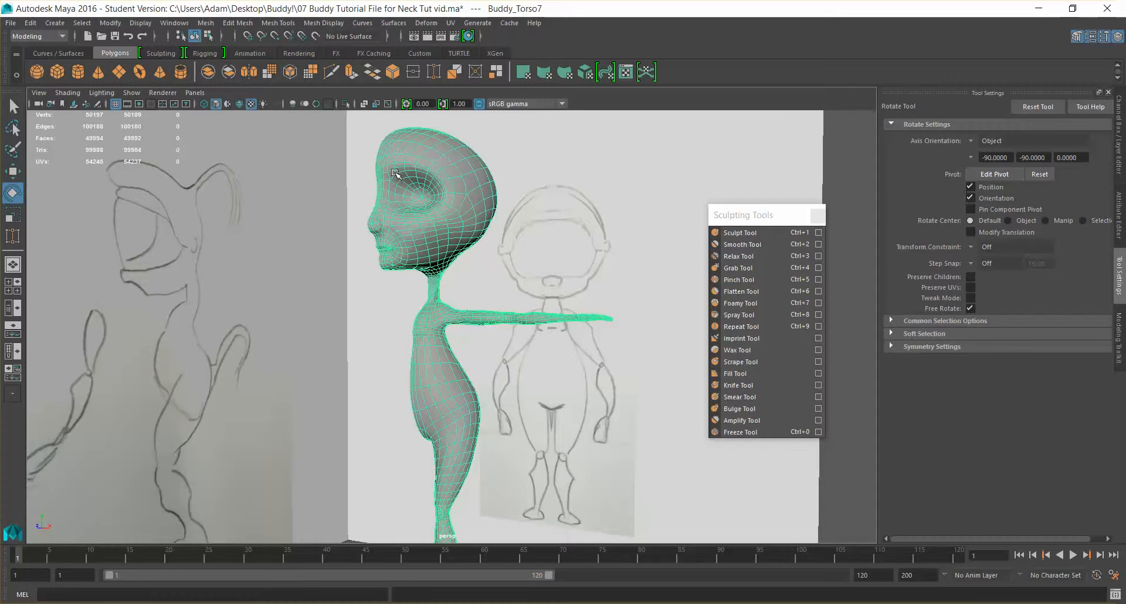
{"action": "left_click_drag", "start_coordinate": [455, 201], "coordinate": [508, 396], "text": "alt"}
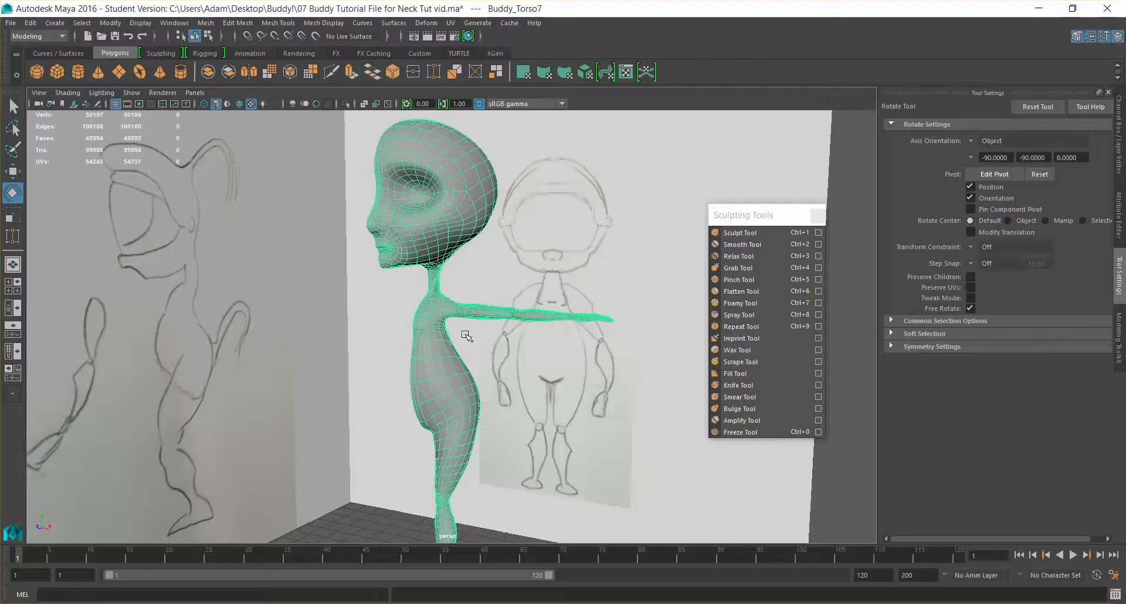